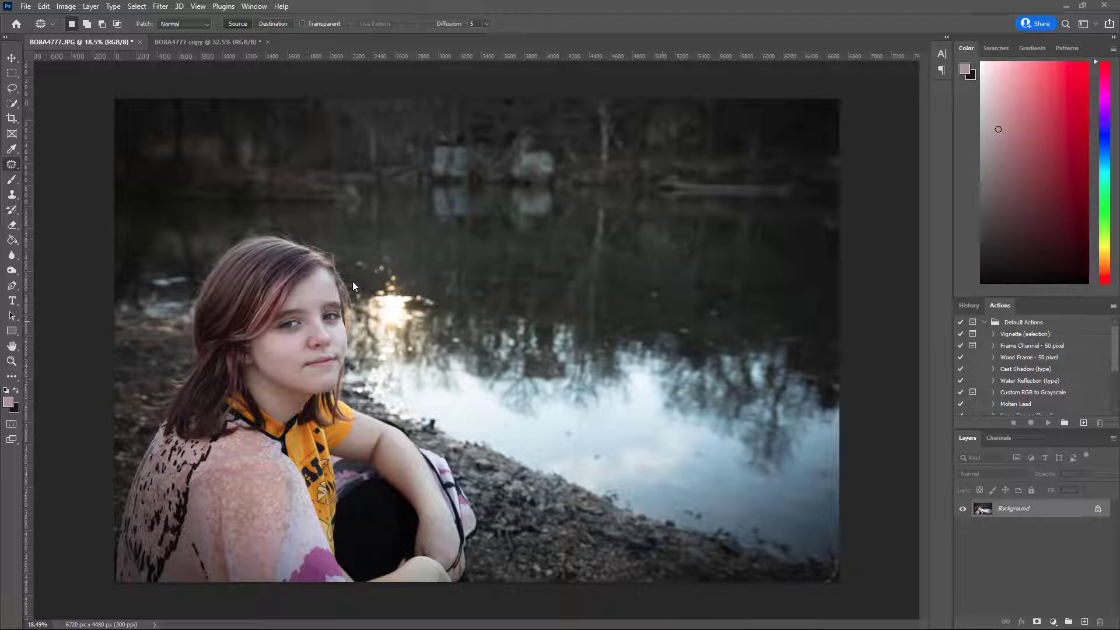
Step: Compare the full-frame portrait in BO8A4777.JPG with the BO8A4777 copy document
{"action": "scroll", "coordinate": [351, 290], "scroll_direction": "up", "scroll_amount": 4}
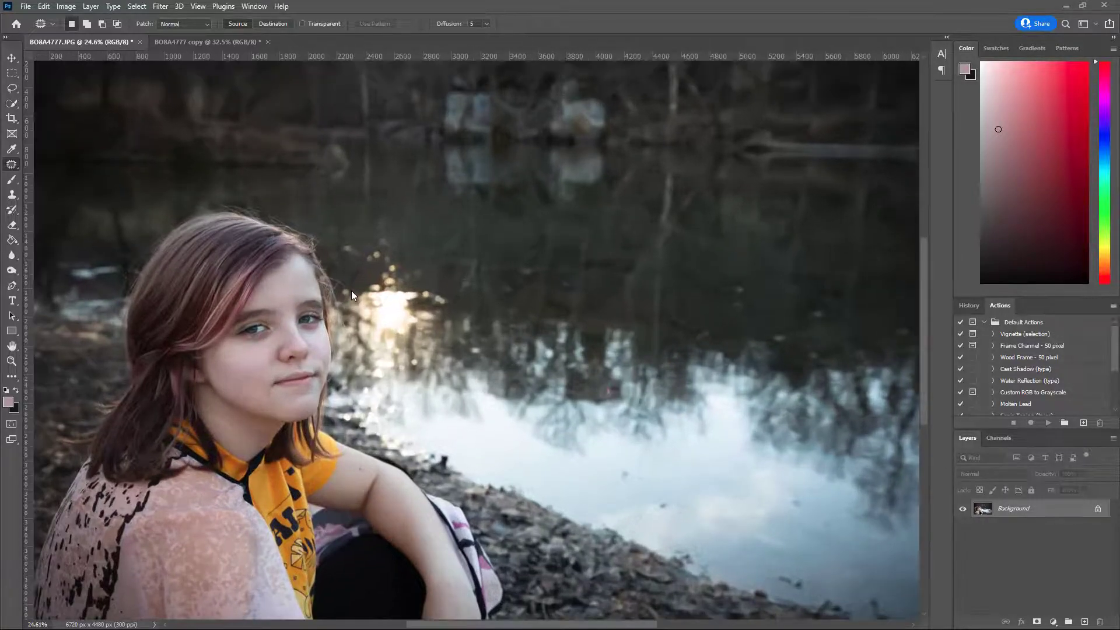
{"action": "scroll", "coordinate": [351, 290], "scroll_direction": "down", "scroll_amount": 3}
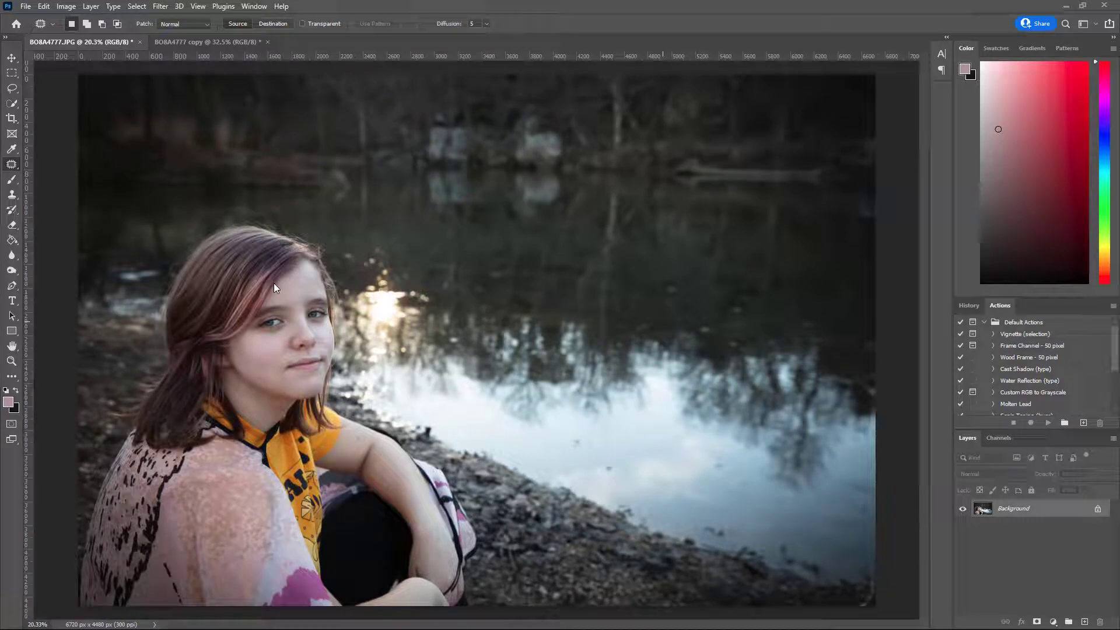
{"action": "left_click", "coordinate": [240, 43]}
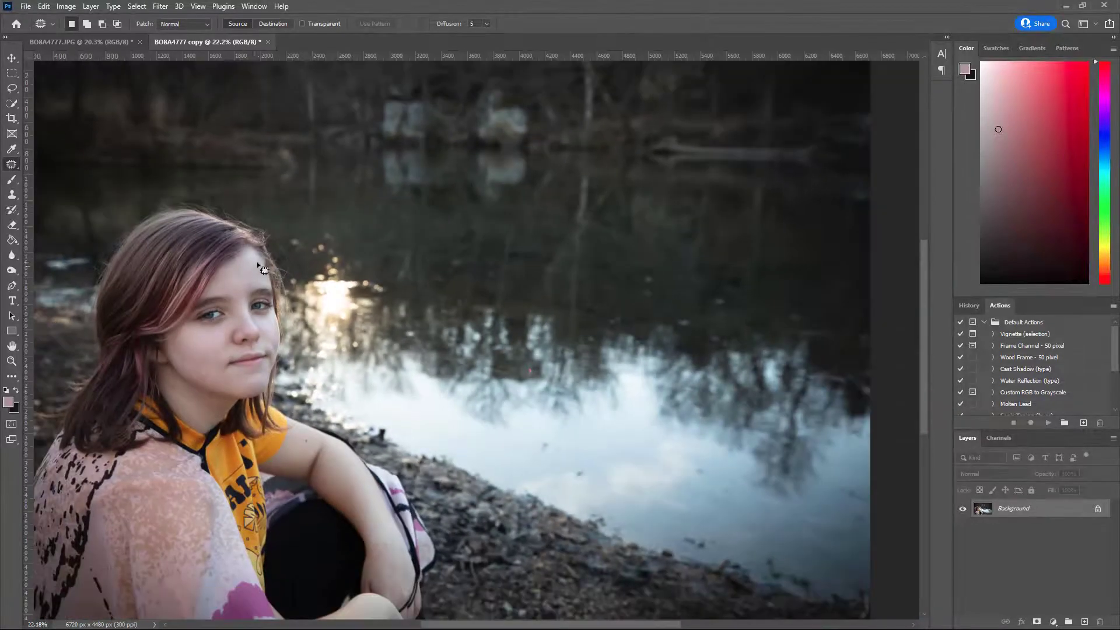
{"action": "key", "text": "ctrl+0"}
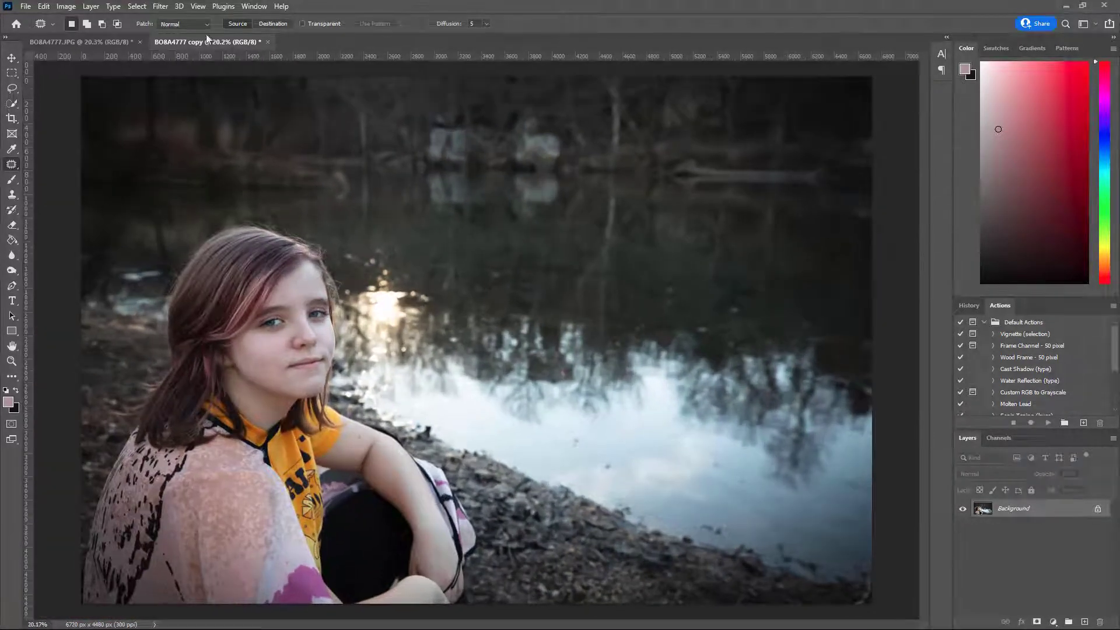
{"action": "left_click", "coordinate": [107, 44]}
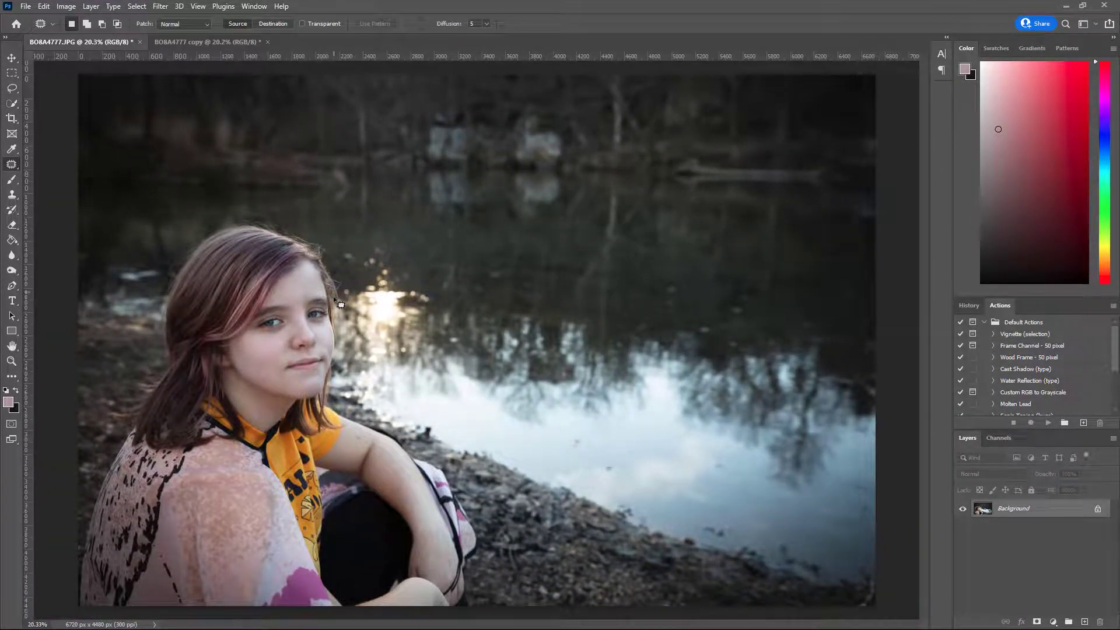
Step: Outline a forehead blemish with the Patch tool and fill it using Content-Aware, Normal blending mode and 100% opacity
{"action": "scroll", "coordinate": [286, 320], "scroll_direction": "up", "scroll_amount": 9}
{"action": "left_click_drag", "start_coordinate": [272, 294], "coordinate": [329, 277]}
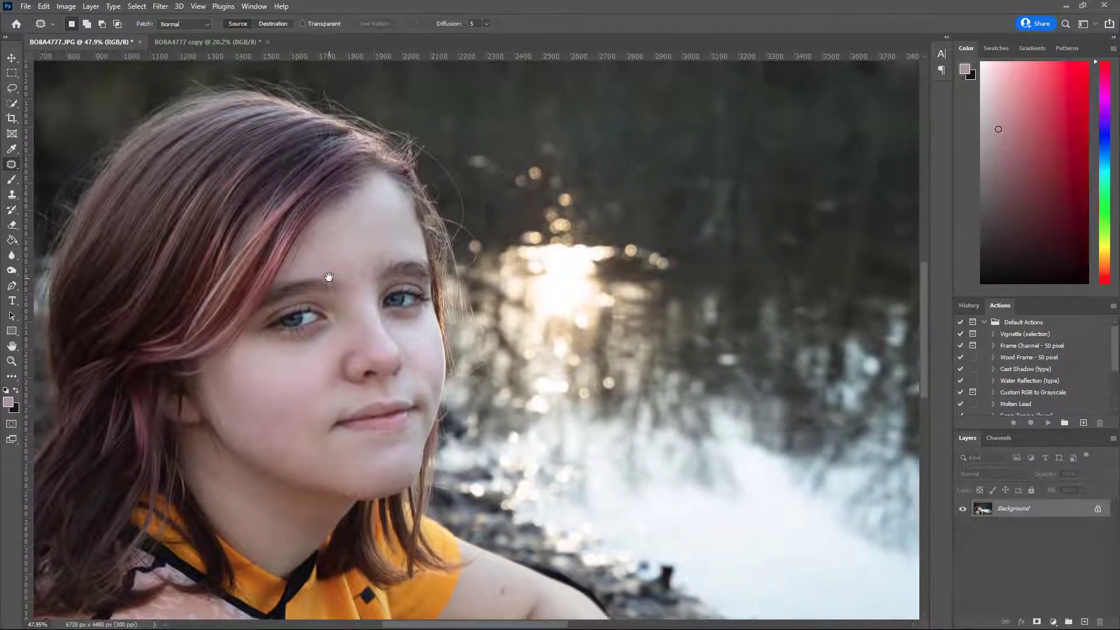
{"action": "mouse_move", "coordinate": [328, 227]}
{"action": "left_mouse_down"}
{"action": "mouse_move", "coordinate": [355, 241]}
{"action": "mouse_move", "coordinate": [343, 221]}
{"action": "left_mouse_up"}
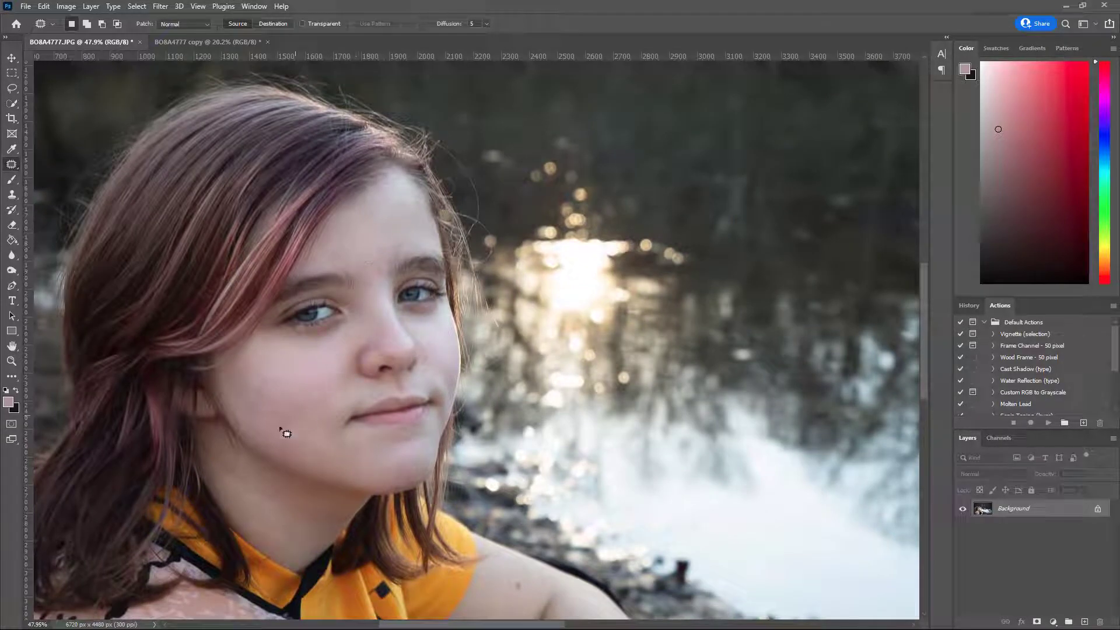
{"action": "right_click", "coordinate": [12, 165]}
{"action": "left_click", "coordinate": [55, 183]}
{"action": "scroll", "coordinate": [357, 249], "scroll_direction": "up", "scroll_amount": 5}
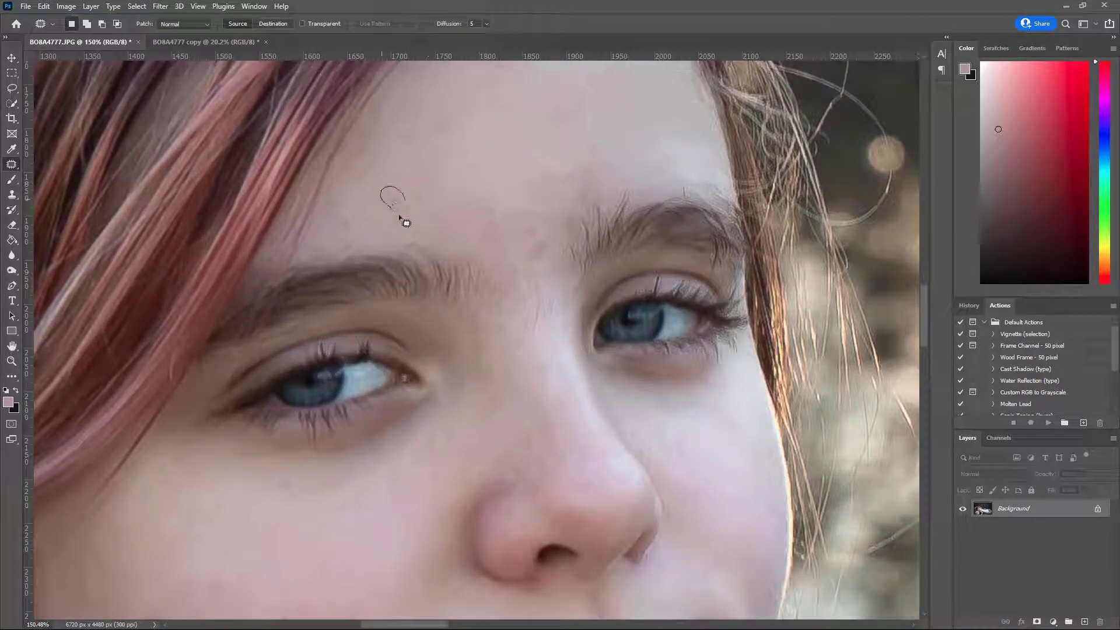
{"action": "left_click_drag", "start_coordinate": [401, 217], "coordinate": [417, 212]}
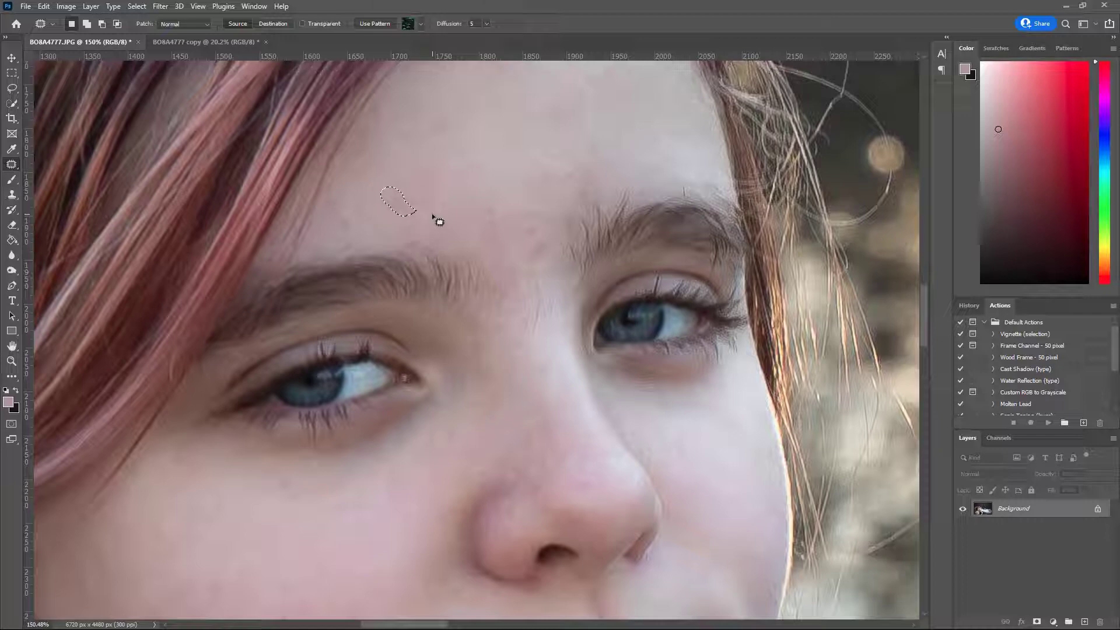
{"action": "key", "text": "shift+BackSpace"}
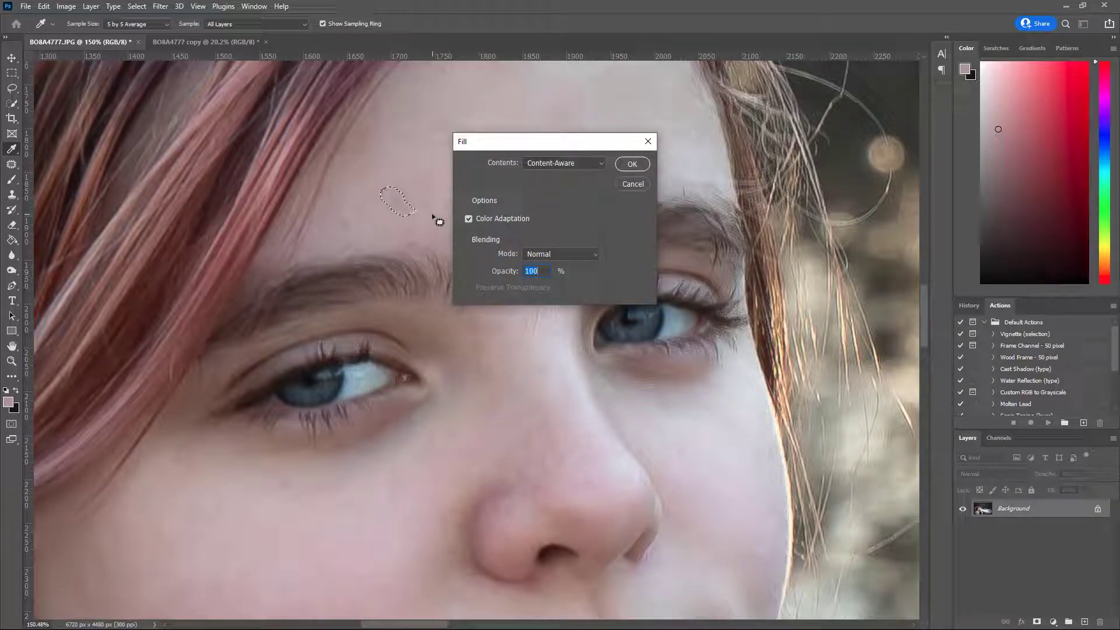
{"action": "left_click", "coordinate": [560, 164]}
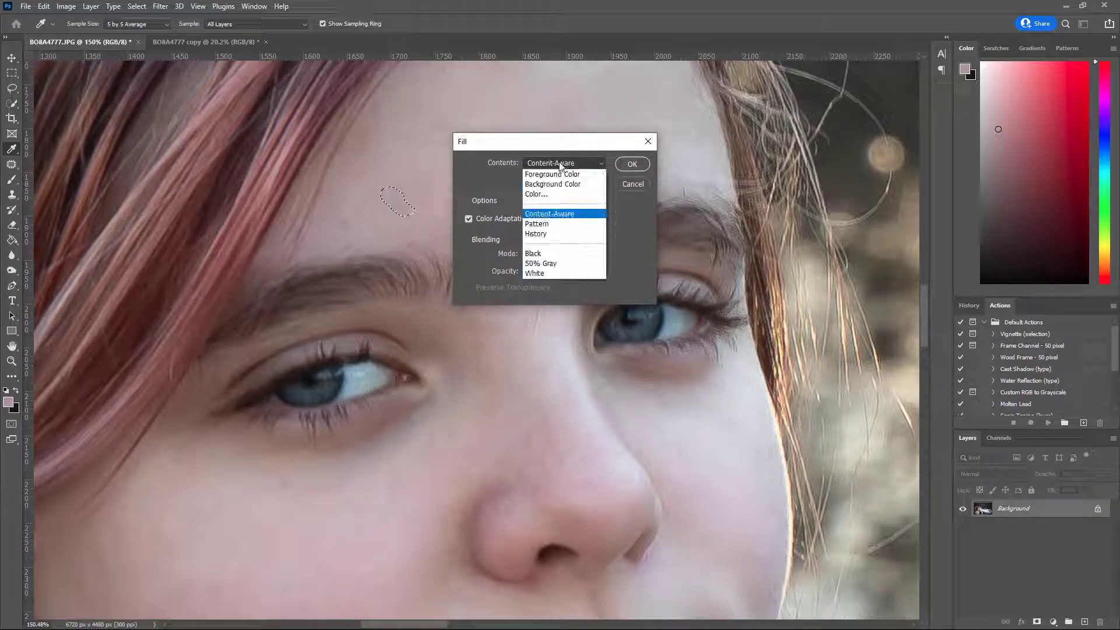
{"action": "left_click", "coordinate": [559, 216]}
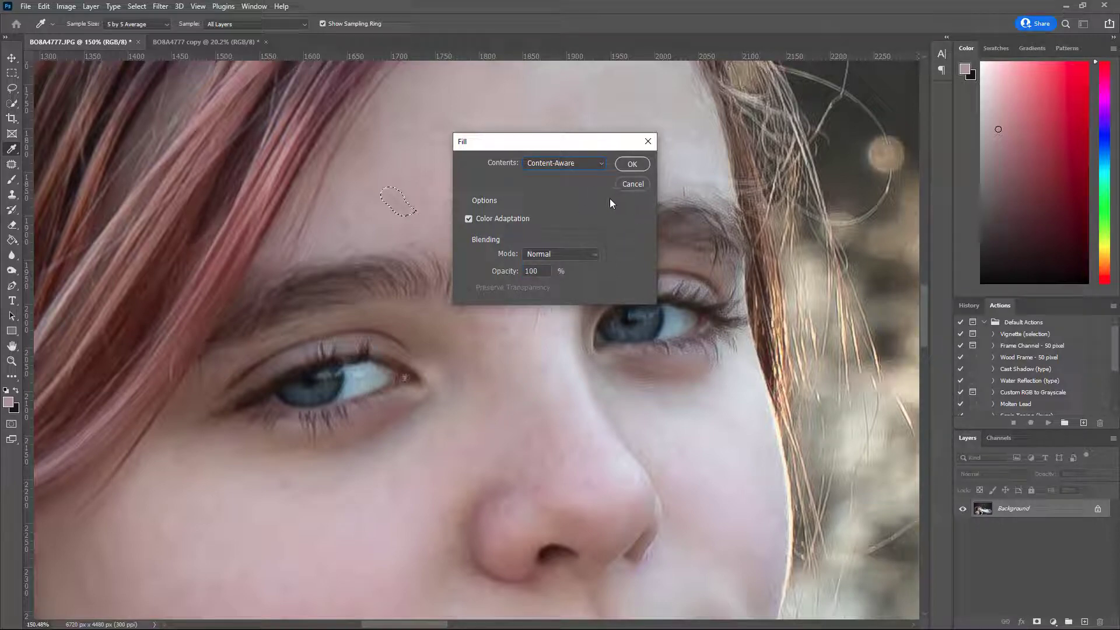
{"action": "key", "text": "Return"}
{"action": "key", "text": "j"}
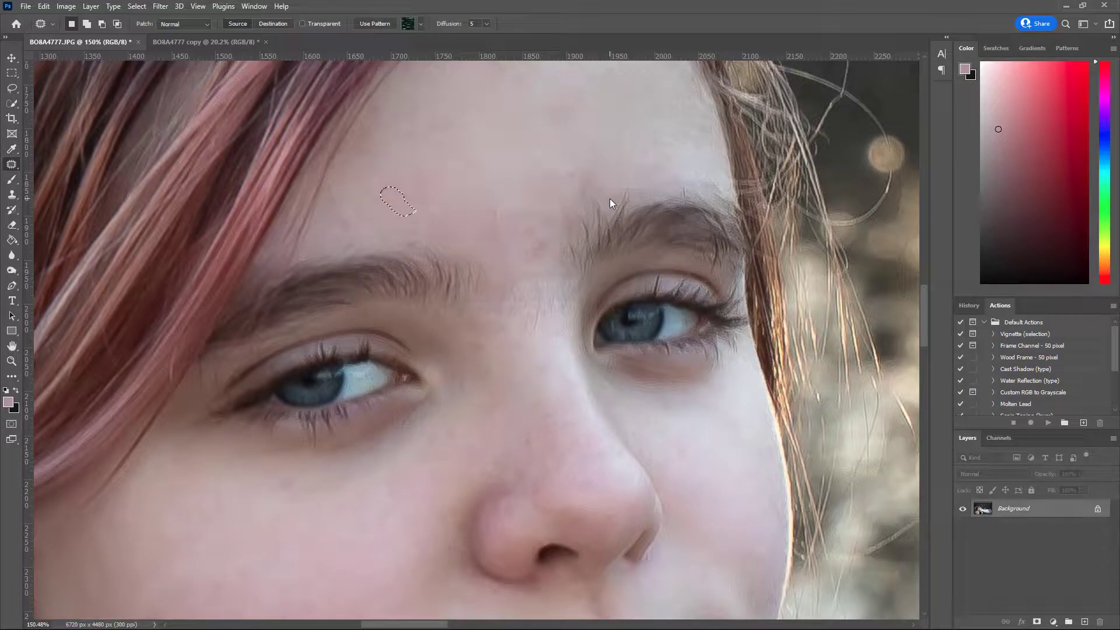
{"action": "key", "text": "ctrl+d"}
Step: Patch the small spots just above the eyebrow on the hair-covered side of the face with nearby clean skin
{"action": "mouse_move", "coordinate": [421, 239]}
{"action": "left_mouse_down"}
{"action": "mouse_move", "coordinate": [402, 242]}
{"action": "mouse_move", "coordinate": [424, 242]}
{"action": "mouse_move", "coordinate": [403, 229]}
{"action": "left_mouse_up"}
{"action": "key", "text": "ctrl+d"}
{"action": "left_click_drag", "start_coordinate": [532, 216], "coordinate": [701, 214]}
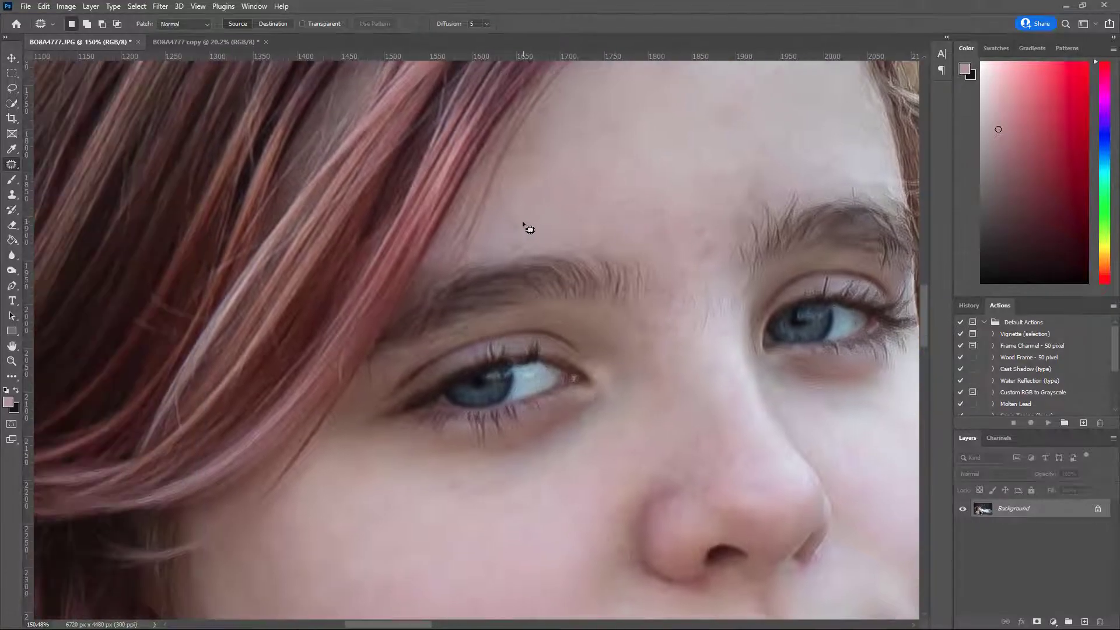
{"action": "mouse_move", "coordinate": [523, 223]}
{"action": "left_mouse_down"}
{"action": "mouse_move", "coordinate": [508, 230]}
{"action": "mouse_move", "coordinate": [517, 244]}
{"action": "mouse_move", "coordinate": [524, 228]}
{"action": "left_mouse_up"}
{"action": "key", "text": "ctrl+d"}
Step: Patch the blemishes on the upper forehead up to the hairline
{"action": "left_click_drag", "start_coordinate": [580, 133], "coordinate": [437, 239]}
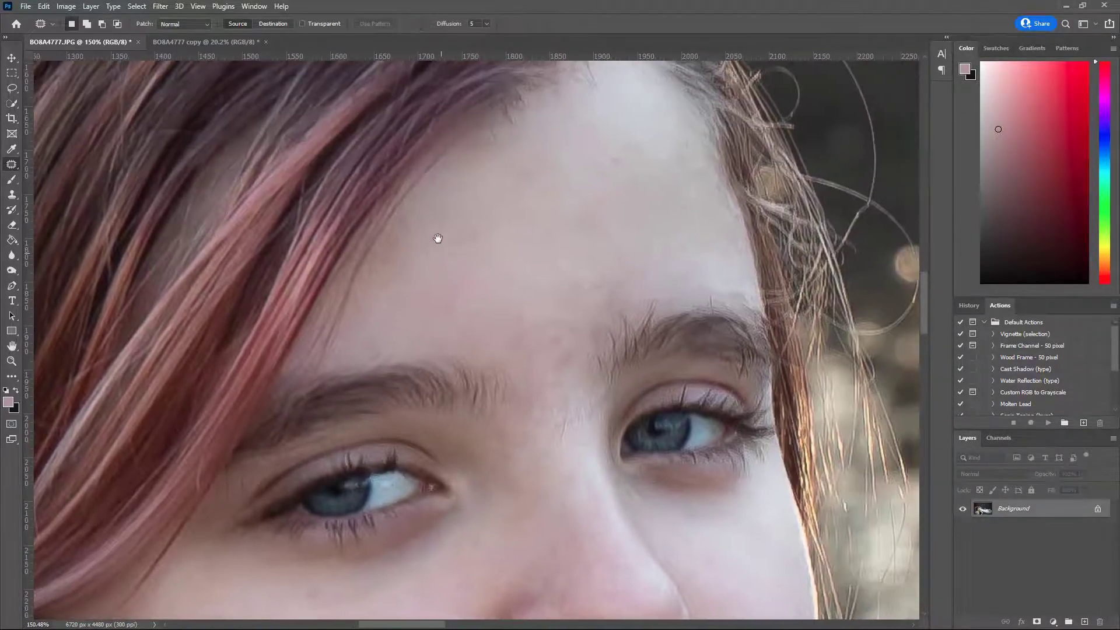
{"action": "mouse_move", "coordinate": [560, 195]}
{"action": "left_mouse_down"}
{"action": "mouse_move", "coordinate": [440, 224]}
{"action": "mouse_move", "coordinate": [502, 233]}
{"action": "mouse_move", "coordinate": [479, 234]}
{"action": "mouse_move", "coordinate": [520, 216]}
{"action": "mouse_move", "coordinate": [494, 204]}
{"action": "mouse_move", "coordinate": [514, 228]}
{"action": "mouse_move", "coordinate": [486, 203]}
{"action": "mouse_move", "coordinate": [521, 274]}
{"action": "left_mouse_up"}
{"action": "key", "text": "ctrl+d"}
{"action": "key", "text": "ctrl+d"}
{"action": "key", "text": "ctrl+d"}
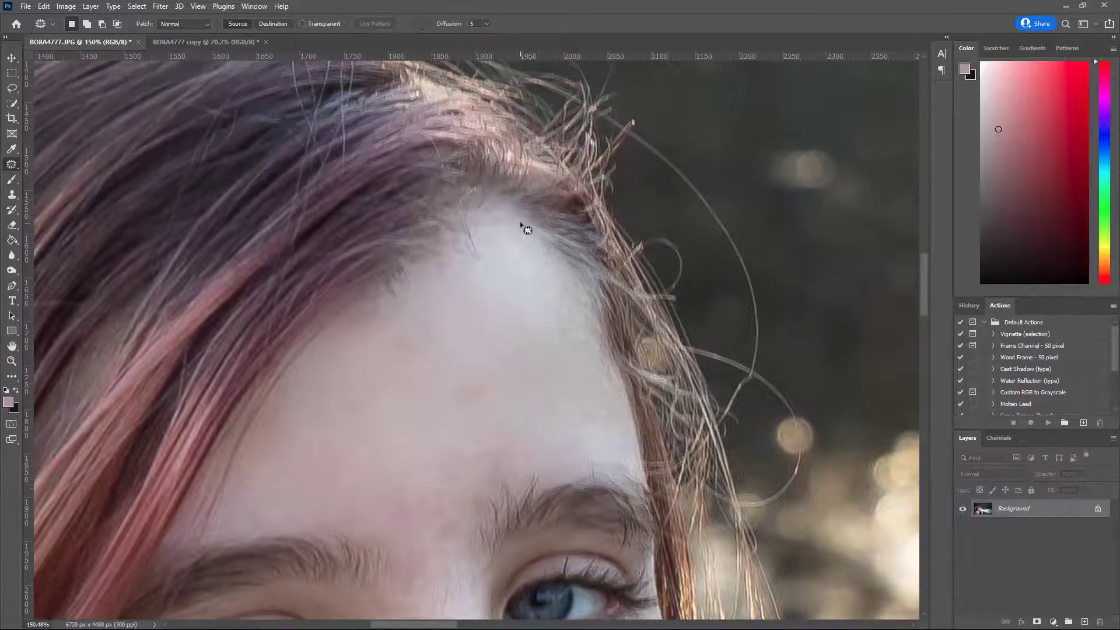
{"action": "mouse_move", "coordinate": [509, 222]}
{"action": "left_mouse_down"}
{"action": "mouse_move", "coordinate": [490, 225]}
{"action": "mouse_move", "coordinate": [513, 225]}
{"action": "mouse_move", "coordinate": [492, 230]}
{"action": "mouse_move", "coordinate": [526, 243]}
{"action": "mouse_move", "coordinate": [510, 251]}
{"action": "left_mouse_up"}
{"action": "key", "text": "ctrl+d"}
{"action": "key", "text": "ctrl+d"}
Step: Patch the marks on the lower forehead and between the eyebrows
{"action": "mouse_move", "coordinate": [541, 352]}
{"action": "left_mouse_down"}
{"action": "mouse_move", "coordinate": [523, 262]}
{"action": "mouse_move", "coordinate": [519, 138]}
{"action": "left_mouse_up"}
{"action": "mouse_move", "coordinate": [558, 288]}
{"action": "left_mouse_down"}
{"action": "mouse_move", "coordinate": [653, 237]}
{"action": "mouse_move", "coordinate": [680, 237]}
{"action": "left_mouse_up"}
{"action": "mouse_move", "coordinate": [594, 182]}
{"action": "left_mouse_down"}
{"action": "mouse_move", "coordinate": [564, 172]}
{"action": "mouse_move", "coordinate": [539, 191]}
{"action": "mouse_move", "coordinate": [579, 201]}
{"action": "mouse_move", "coordinate": [601, 193]}
{"action": "mouse_move", "coordinate": [543, 166]}
{"action": "left_mouse_up"}
{"action": "key", "text": "ctrl+d"}
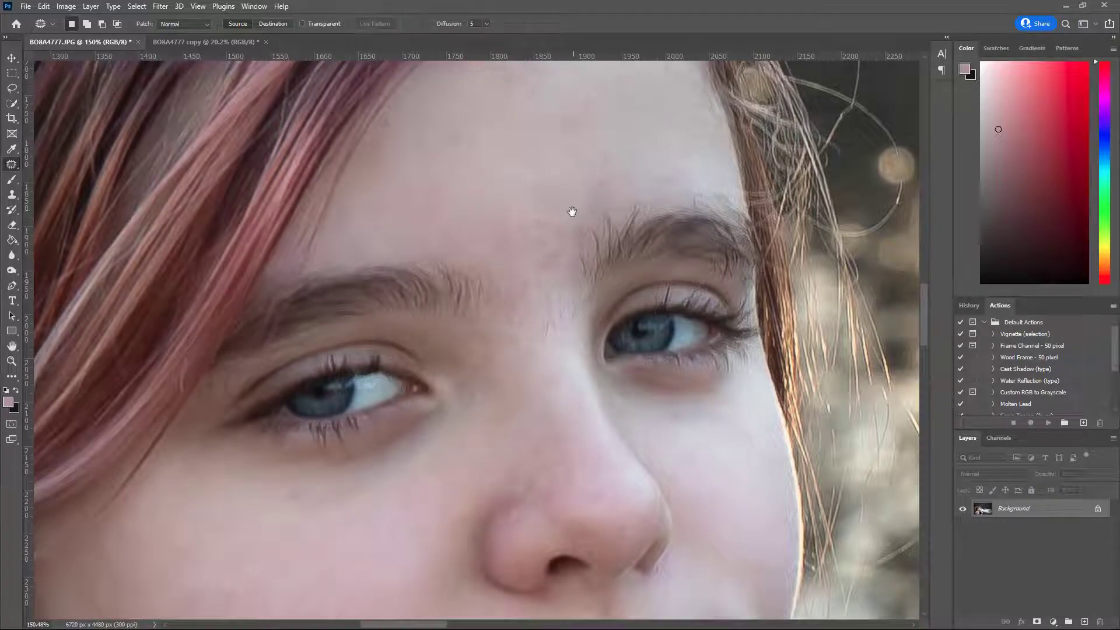
{"action": "mouse_move", "coordinate": [572, 211]}
{"action": "left_mouse_down"}
{"action": "mouse_move", "coordinate": [571, 174]}
{"action": "mouse_move", "coordinate": [570, 204]}
{"action": "mouse_move", "coordinate": [538, 210]}
{"action": "mouse_move", "coordinate": [555, 224]}
{"action": "mouse_move", "coordinate": [568, 204]}
{"action": "mouse_move", "coordinate": [532, 214]}
{"action": "mouse_move", "coordinate": [518, 189]}
{"action": "mouse_move", "coordinate": [551, 189]}
{"action": "left_mouse_up"}
{"action": "key", "text": "ctrl+d"}
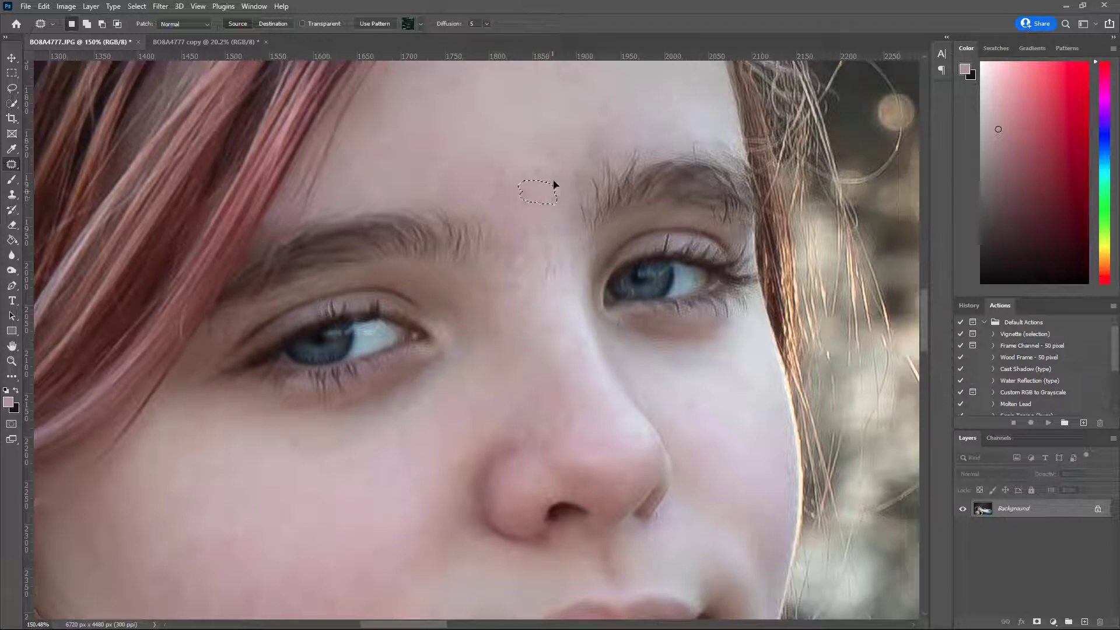
Step: Patch the mark near the inner corner of the eye and the remaining spots between the eyebrows
{"action": "mouse_move", "coordinate": [411, 318]}
{"action": "left_mouse_down"}
{"action": "mouse_move", "coordinate": [380, 338]}
{"action": "mouse_move", "coordinate": [333, 344]}
{"action": "mouse_move", "coordinate": [400, 315]}
{"action": "left_mouse_up"}
{"action": "key", "text": "ctrl+d"}
{"action": "left_click_drag", "start_coordinate": [536, 178], "coordinate": [559, 179]}
{"action": "key", "text": "ctrl+d"}
{"action": "mouse_move", "coordinate": [536, 175]}
{"action": "left_mouse_down"}
{"action": "mouse_move", "coordinate": [489, 176]}
{"action": "mouse_move", "coordinate": [512, 185]}
{"action": "left_mouse_up"}
{"action": "key", "text": "ctrl+d"}
{"action": "key", "text": "ctrl+d"}
Step: Smooth the skin above the eyebrow beside the pink hair strands by patching the uneven areas
{"action": "left_click_drag", "start_coordinate": [435, 168], "coordinate": [487, 173]}
{"action": "key", "text": "ctrl+d"}
{"action": "left_click_drag", "start_coordinate": [389, 166], "coordinate": [481, 172]}
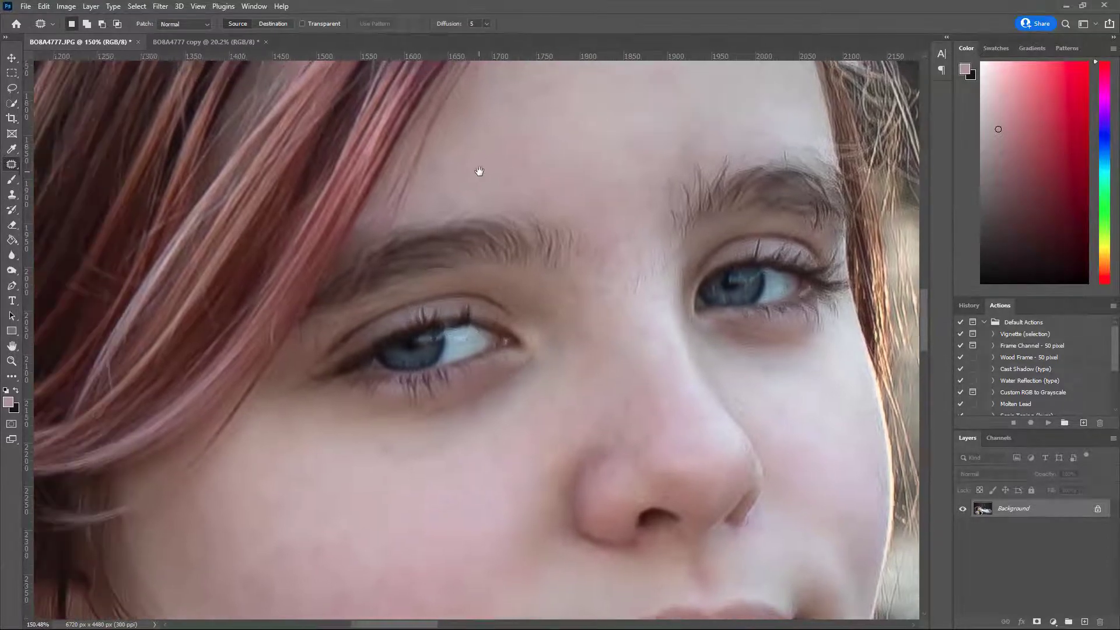
{"action": "mouse_move", "coordinate": [461, 219]}
{"action": "left_mouse_down"}
{"action": "mouse_move", "coordinate": [482, 187]}
{"action": "mouse_move", "coordinate": [469, 193]}
{"action": "left_mouse_up"}
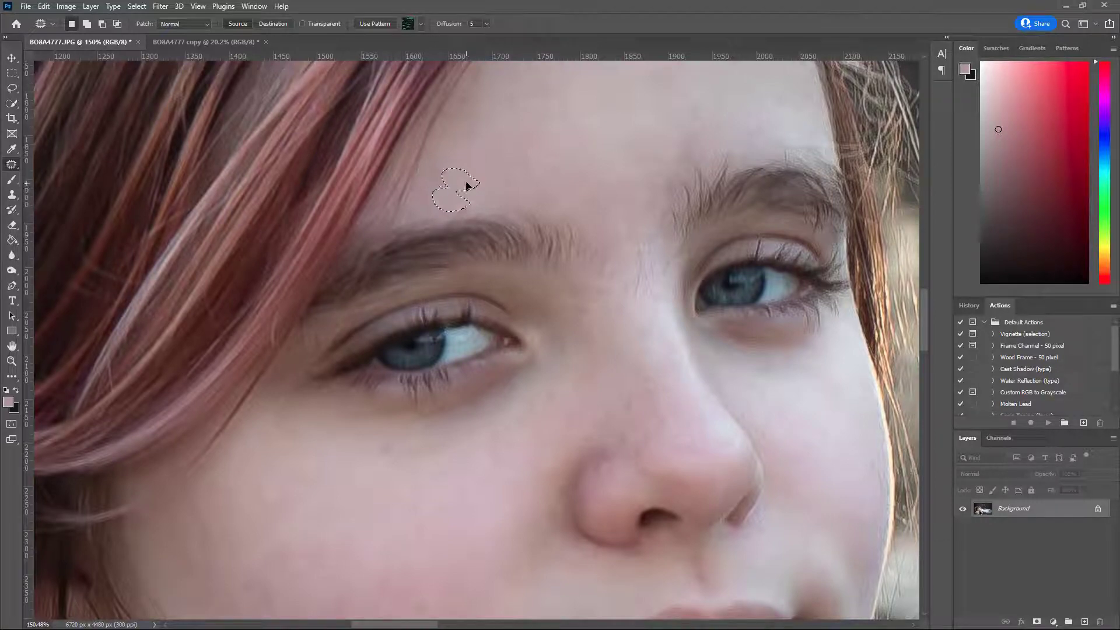
{"action": "key", "text": "ctrl+d"}
{"action": "mouse_move", "coordinate": [456, 189]}
{"action": "left_mouse_down"}
{"action": "mouse_move", "coordinate": [477, 210]}
{"action": "mouse_move", "coordinate": [417, 195]}
{"action": "mouse_move", "coordinate": [441, 210]}
{"action": "mouse_move", "coordinate": [459, 201]}
{"action": "left_mouse_up"}
{"action": "key", "text": "ctrl+d"}
{"action": "key", "text": "ctrl+d"}
Step: Patch the discoloured areas across the middle and upper forehead
{"action": "mouse_move", "coordinate": [443, 160]}
{"action": "left_mouse_down"}
{"action": "mouse_move", "coordinate": [437, 146]}
{"action": "mouse_move", "coordinate": [450, 175]}
{"action": "mouse_move", "coordinate": [465, 163]}
{"action": "mouse_move", "coordinate": [483, 270]}
{"action": "mouse_move", "coordinate": [453, 243]}
{"action": "mouse_move", "coordinate": [496, 266]}
{"action": "mouse_move", "coordinate": [475, 277]}
{"action": "left_mouse_up"}
{"action": "key", "text": "ctrl+d"}
{"action": "key", "text": "ctrl+d"}
{"action": "key", "text": "ctrl+d"}
{"action": "left_click_drag", "start_coordinate": [574, 214], "coordinate": [438, 225]}
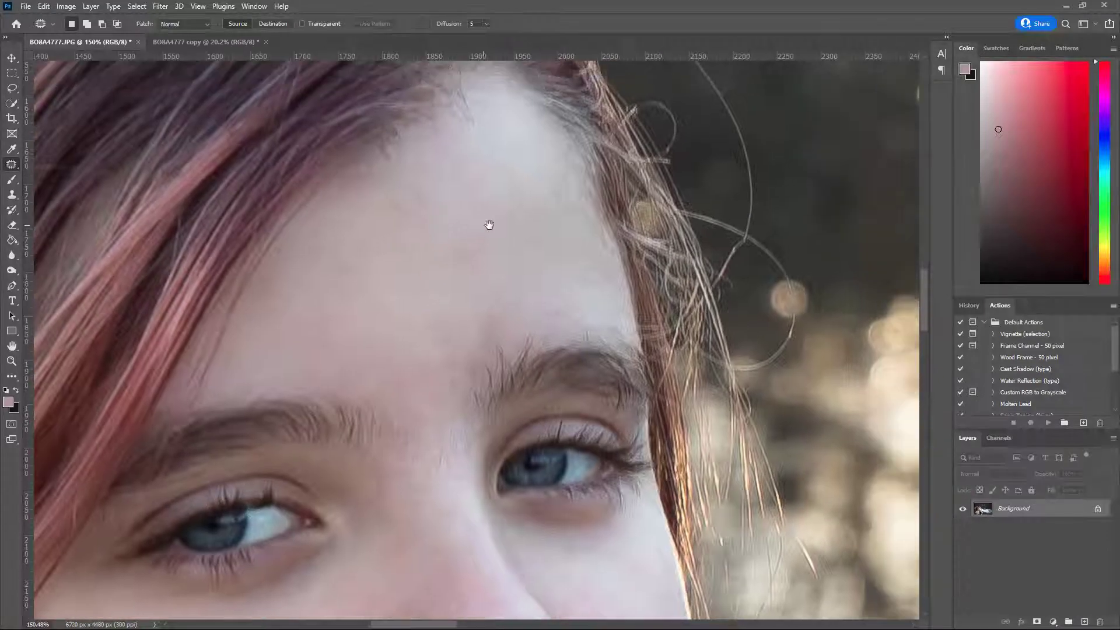
{"action": "mouse_move", "coordinate": [523, 210]}
{"action": "left_mouse_down"}
{"action": "mouse_move", "coordinate": [496, 214]}
{"action": "mouse_move", "coordinate": [514, 224]}
{"action": "mouse_move", "coordinate": [470, 228]}
{"action": "mouse_move", "coordinate": [506, 251]}
{"action": "mouse_move", "coordinate": [513, 239]}
{"action": "mouse_move", "coordinate": [463, 241]}
{"action": "mouse_move", "coordinate": [463, 262]}
{"action": "mouse_move", "coordinate": [494, 262]}
{"action": "mouse_move", "coordinate": [460, 239]}
{"action": "left_mouse_up"}
{"action": "key", "text": "ctrl+d"}
{"action": "key", "text": "ctrl+d"}
{"action": "key", "text": "ctrl+d"}
Step: Patch the skin above the far eyebrow and the leftover spots in the middle of the forehead
{"action": "mouse_move", "coordinate": [551, 286]}
{"action": "left_mouse_down"}
{"action": "mouse_move", "coordinate": [537, 300]}
{"action": "mouse_move", "coordinate": [571, 317]}
{"action": "mouse_move", "coordinate": [559, 311]}
{"action": "mouse_move", "coordinate": [559, 197]}
{"action": "left_mouse_up"}
{"action": "key", "text": "ctrl+d"}
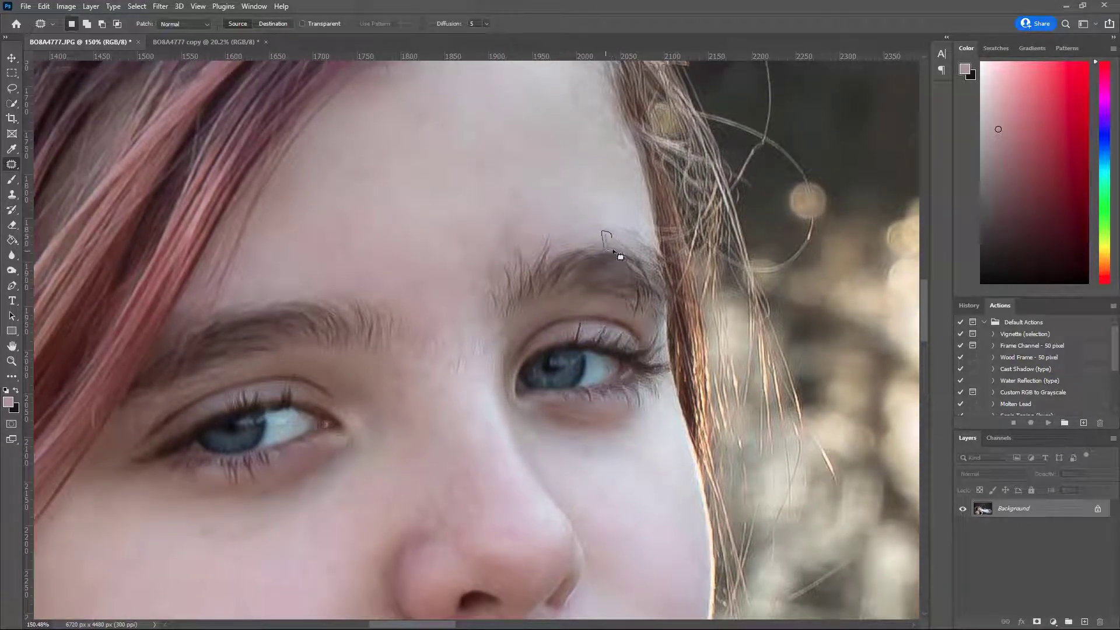
{"action": "mouse_move", "coordinate": [614, 251]}
{"action": "left_mouse_down"}
{"action": "mouse_move", "coordinate": [614, 238]}
{"action": "mouse_move", "coordinate": [638, 248]}
{"action": "left_mouse_up"}
{"action": "key", "text": "ctrl+d"}
{"action": "left_click_drag", "start_coordinate": [416, 193], "coordinate": [554, 216]}
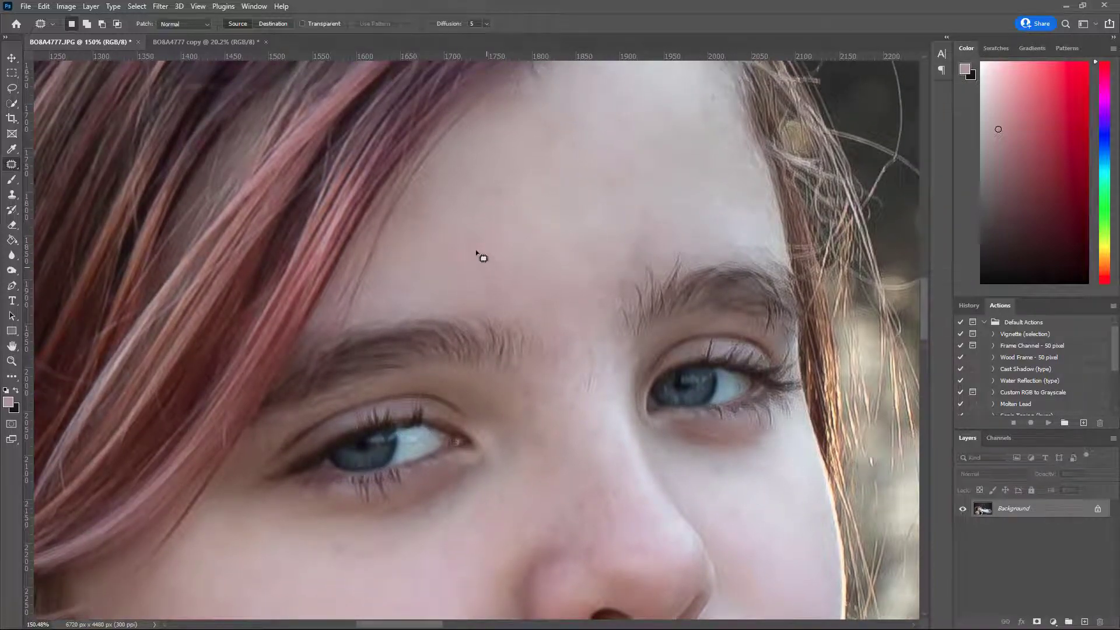
{"action": "mouse_move", "coordinate": [482, 257]}
{"action": "left_mouse_down"}
{"action": "mouse_move", "coordinate": [461, 279]}
{"action": "mouse_move", "coordinate": [482, 274]}
{"action": "mouse_move", "coordinate": [467, 287]}
{"action": "left_mouse_up"}
{"action": "left_click", "coordinate": [508, 267]}
Step: Patch the blemishes on the side and bridge of the nose
{"action": "left_click_drag", "start_coordinate": [607, 333], "coordinate": [557, 203]}
{"action": "left_click_drag", "start_coordinate": [560, 292], "coordinate": [514, 154]}
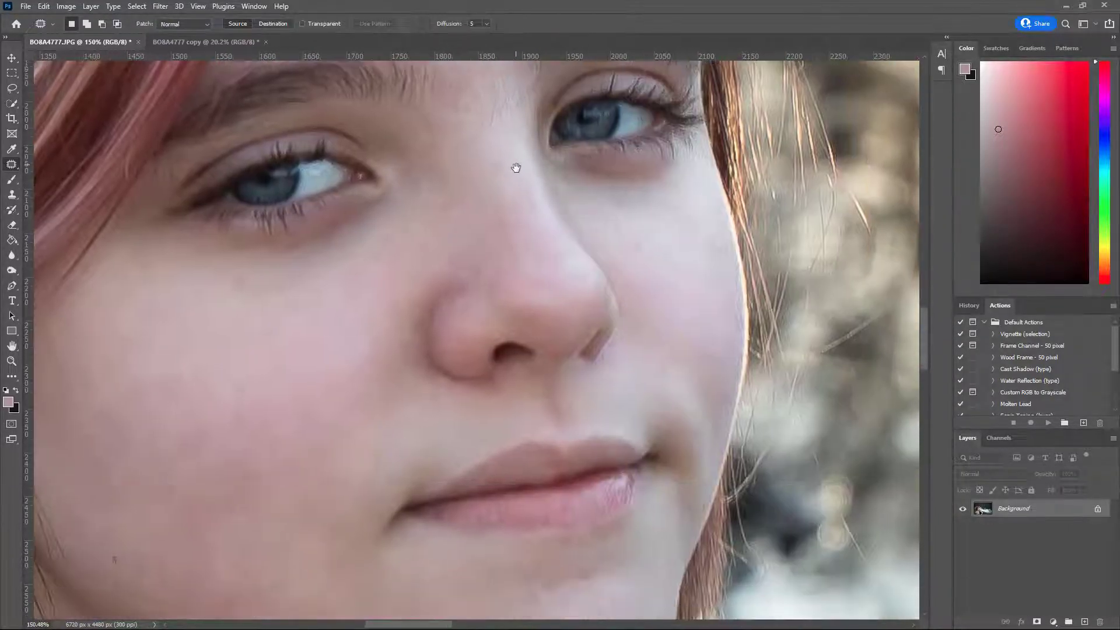
{"action": "mouse_move", "coordinate": [476, 239]}
{"action": "left_mouse_down"}
{"action": "mouse_move", "coordinate": [501, 239]}
{"action": "mouse_move", "coordinate": [482, 250]}
{"action": "mouse_move", "coordinate": [516, 227]}
{"action": "mouse_move", "coordinate": [515, 202]}
{"action": "mouse_move", "coordinate": [494, 230]}
{"action": "mouse_move", "coordinate": [522, 234]}
{"action": "mouse_move", "coordinate": [519, 206]}
{"action": "left_mouse_up"}
{"action": "left_click", "coordinate": [520, 232]}
{"action": "left_click", "coordinate": [524, 194]}
{"action": "left_click", "coordinate": [537, 235]}
{"action": "left_click", "coordinate": [532, 205]}
Step: Patch the small spots around the tip of the nose
{"action": "mouse_move", "coordinate": [561, 257]}
{"action": "left_mouse_down"}
{"action": "mouse_move", "coordinate": [558, 246]}
{"action": "mouse_move", "coordinate": [547, 257]}
{"action": "mouse_move", "coordinate": [559, 262]}
{"action": "left_mouse_up"}
{"action": "left_click", "coordinate": [557, 262]}
{"action": "mouse_move", "coordinate": [562, 267]}
{"action": "left_mouse_down"}
{"action": "mouse_move", "coordinate": [544, 287]}
{"action": "mouse_move", "coordinate": [556, 280]}
{"action": "mouse_move", "coordinate": [547, 261]}
{"action": "mouse_move", "coordinate": [522, 252]}
{"action": "mouse_move", "coordinate": [531, 244]}
{"action": "mouse_move", "coordinate": [540, 257]}
{"action": "left_mouse_up"}
{"action": "left_click", "coordinate": [548, 281]}
{"action": "left_click", "coordinate": [542, 250]}
{"action": "left_click", "coordinate": [546, 260]}
Step: Patch the spots on the upper cheek just below the near eye
{"action": "left_click_drag", "start_coordinate": [359, 282], "coordinate": [565, 319]}
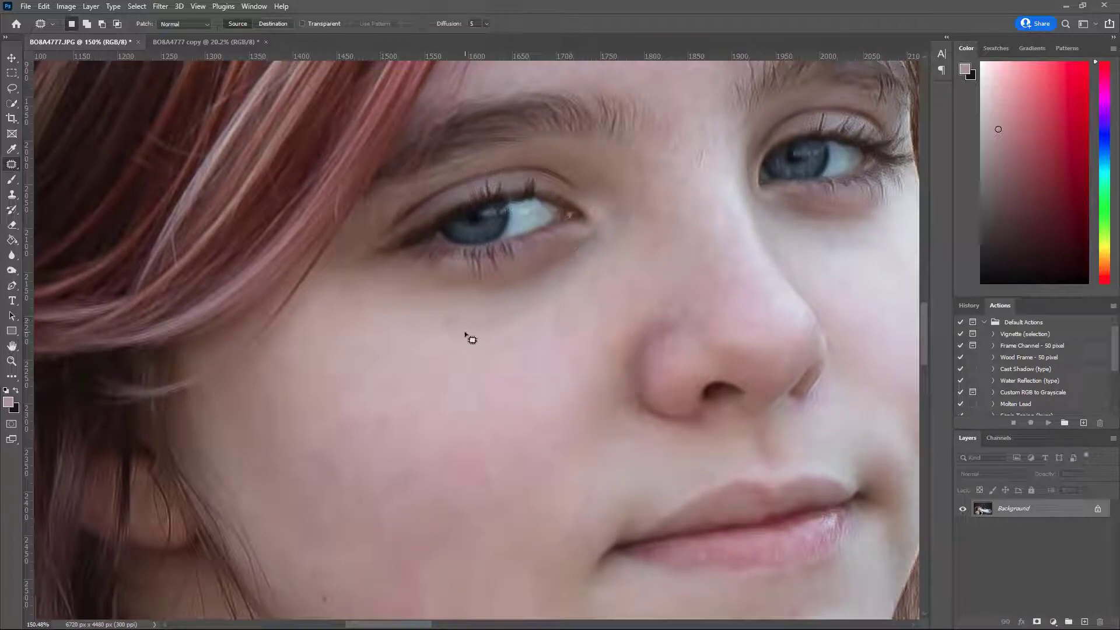
{"action": "mouse_move", "coordinate": [458, 315]}
{"action": "left_mouse_down"}
{"action": "mouse_move", "coordinate": [445, 331]}
{"action": "mouse_move", "coordinate": [464, 324]}
{"action": "mouse_move", "coordinate": [423, 318]}
{"action": "mouse_move", "coordinate": [500, 332]}
{"action": "mouse_move", "coordinate": [489, 337]}
{"action": "mouse_move", "coordinate": [508, 335]}
{"action": "mouse_move", "coordinate": [500, 325]}
{"action": "mouse_move", "coordinate": [505, 346]}
{"action": "mouse_move", "coordinate": [454, 323]}
{"action": "left_mouse_up"}
{"action": "left_click", "coordinate": [451, 308]}
{"action": "left_click", "coordinate": [549, 337]}
{"action": "left_click", "coordinate": [498, 310]}
Step: Patch the uneven skin on the near cheek and beside the nostril
{"action": "left_click_drag", "start_coordinate": [535, 343], "coordinate": [413, 238]}
{"action": "mouse_move", "coordinate": [440, 278]}
{"action": "left_mouse_down"}
{"action": "mouse_move", "coordinate": [425, 275]}
{"action": "mouse_move", "coordinate": [402, 324]}
{"action": "mouse_move", "coordinate": [375, 334]}
{"action": "left_mouse_up"}
{"action": "left_click", "coordinate": [434, 298]}
{"action": "left_click", "coordinate": [412, 323]}
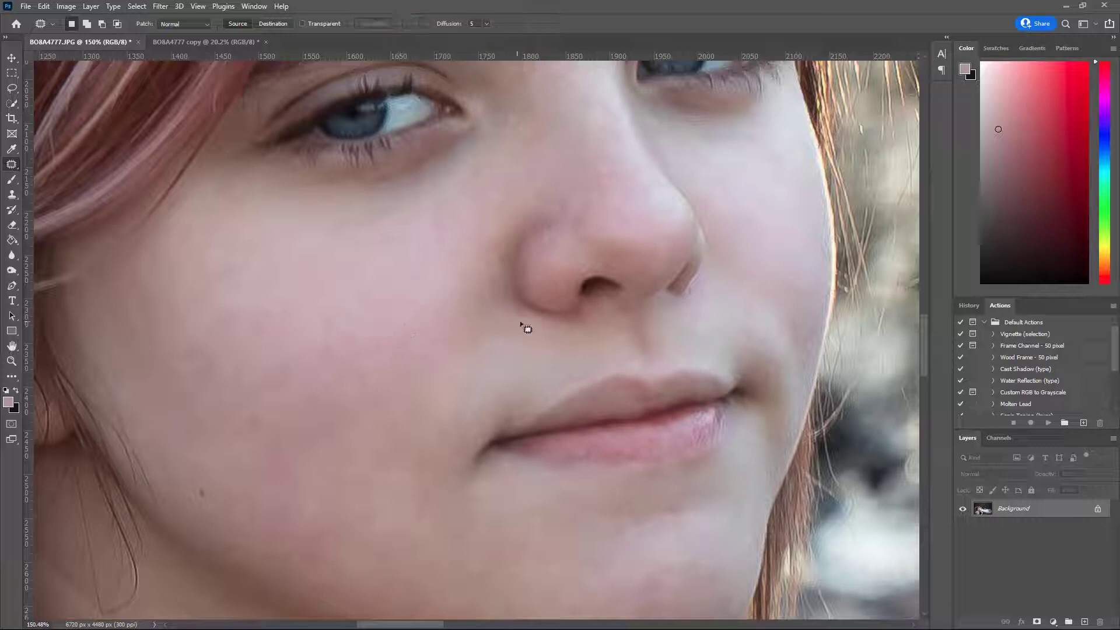
{"action": "left_click_drag", "start_coordinate": [506, 284], "coordinate": [487, 313]}
{"action": "left_click", "coordinate": [519, 317]}
Step: Patch the skin directly below the near nostril
{"action": "mouse_move", "coordinate": [527, 330]}
{"action": "left_mouse_down"}
{"action": "mouse_move", "coordinate": [541, 323]}
{"action": "mouse_move", "coordinate": [545, 335]}
{"action": "left_mouse_up"}
{"action": "key", "text": "ctrl+d"}
{"action": "left_click_drag", "start_coordinate": [540, 317], "coordinate": [593, 328]}
{"action": "key", "text": "ctrl+d"}
{"action": "mouse_move", "coordinate": [589, 316]}
{"action": "left_mouse_down"}
{"action": "mouse_move", "coordinate": [599, 317]}
{"action": "mouse_move", "coordinate": [594, 284]}
{"action": "mouse_move", "coordinate": [616, 291]}
{"action": "left_mouse_up"}
{"action": "key", "text": "ctrl+d"}
Step: Smooth the area between the nose and the upper lip by patching its remaining marks
{"action": "mouse_move", "coordinate": [592, 303]}
{"action": "left_mouse_down"}
{"action": "mouse_move", "coordinate": [582, 320]}
{"action": "mouse_move", "coordinate": [593, 308]}
{"action": "left_mouse_up"}
{"action": "key", "text": "ctrl+d"}
{"action": "key", "text": "ctrl+d"}
{"action": "left_click_drag", "start_coordinate": [569, 331], "coordinate": [593, 323]}
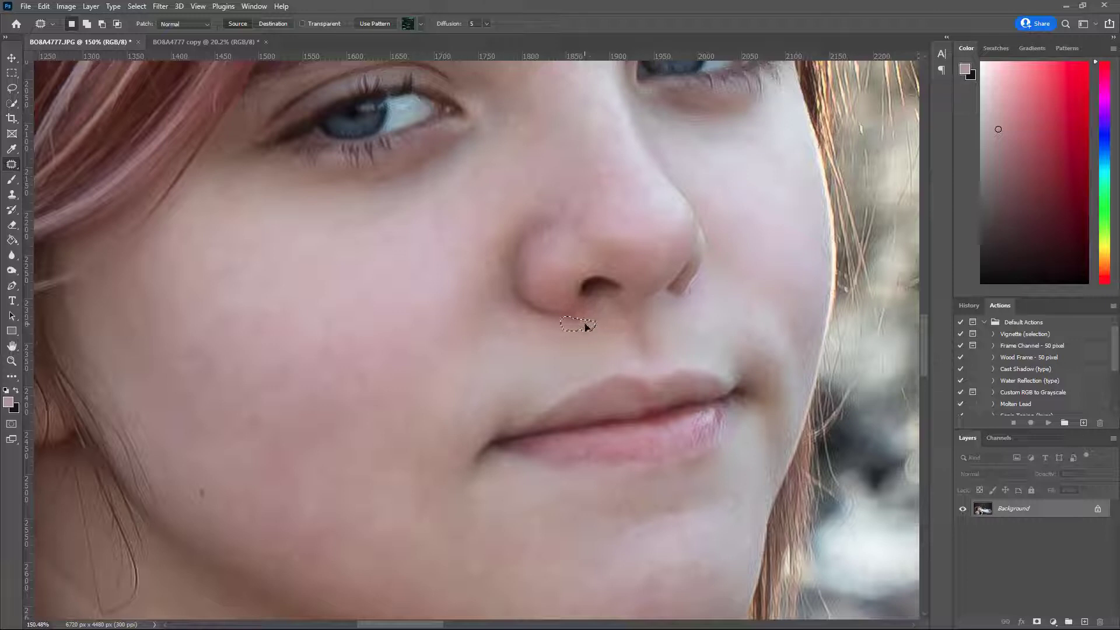
{"action": "key", "text": "ctrl+d"}
{"action": "mouse_move", "coordinate": [583, 331]}
{"action": "left_mouse_down"}
{"action": "mouse_move", "coordinate": [579, 363]}
{"action": "mouse_move", "coordinate": [597, 352]}
{"action": "left_mouse_up"}
{"action": "key", "text": "ctrl+d"}
{"action": "key", "text": "ctrl+d"}
Step: Patch the blotchy patches in the middle of the near cheek
{"action": "left_click_drag", "start_coordinate": [625, 193], "coordinate": [604, 144]}
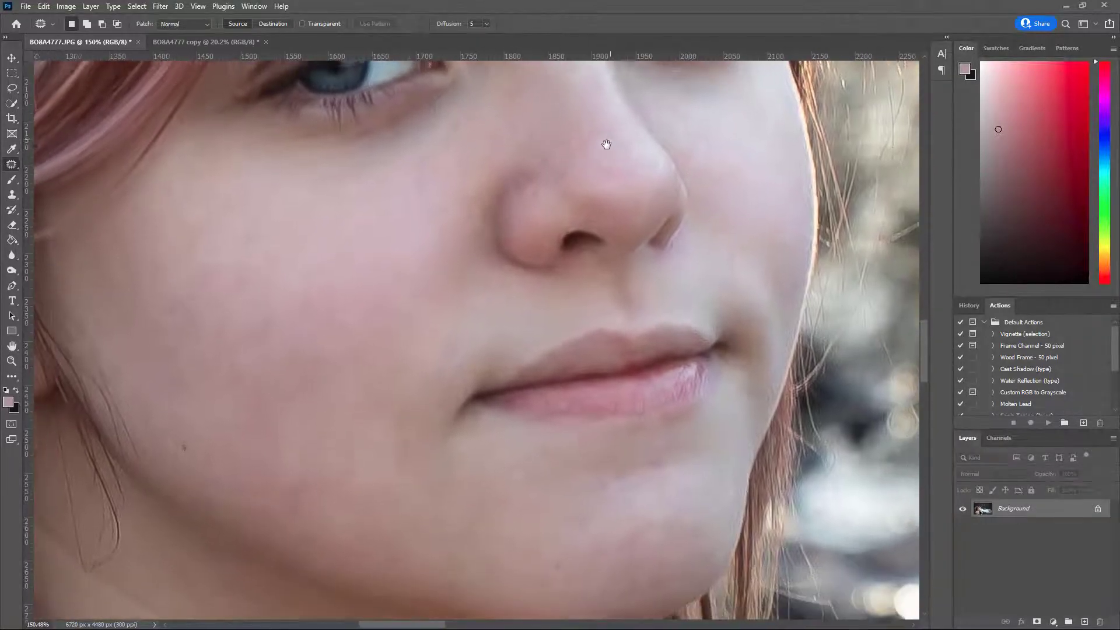
{"action": "mouse_move", "coordinate": [298, 262]}
{"action": "left_mouse_down"}
{"action": "mouse_move", "coordinate": [320, 323]}
{"action": "mouse_move", "coordinate": [269, 336]}
{"action": "mouse_move", "coordinate": [372, 304]}
{"action": "left_mouse_up"}
{"action": "key", "text": "ctrl+d"}
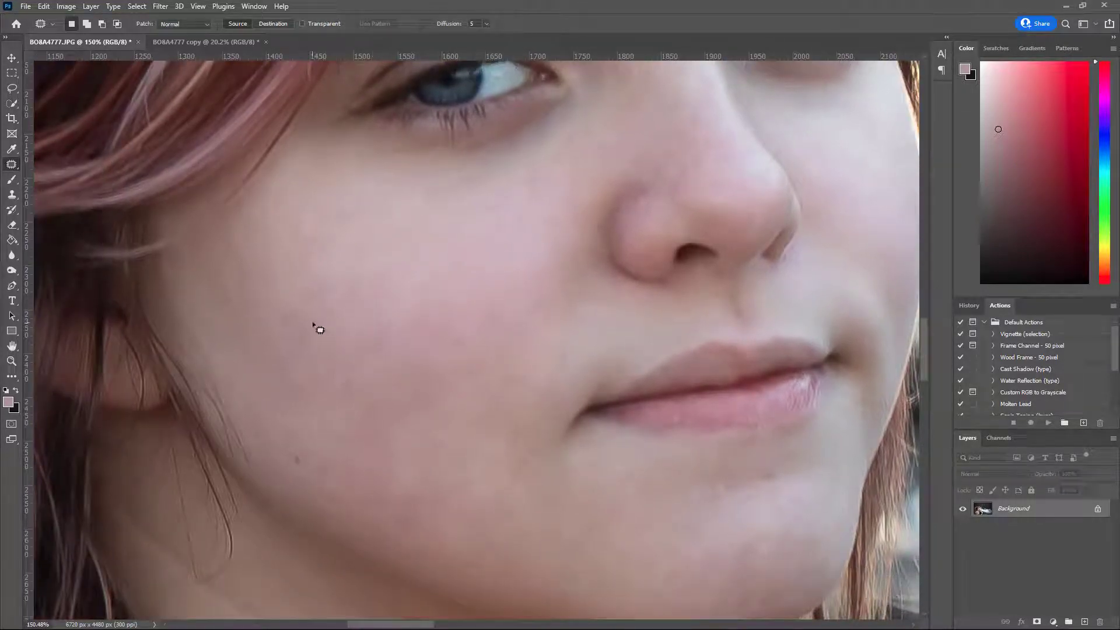
{"action": "mouse_move", "coordinate": [315, 325]}
{"action": "left_mouse_down"}
{"action": "mouse_move", "coordinate": [275, 321]}
{"action": "mouse_move", "coordinate": [408, 340]}
{"action": "left_mouse_up"}
{"action": "key", "text": "ctrl+d"}
Step: Patch the blemishes on the lower cheek above the jawline
{"action": "left_click_drag", "start_coordinate": [368, 393], "coordinate": [309, 222]}
{"action": "mouse_move", "coordinate": [501, 255]}
{"action": "left_mouse_down"}
{"action": "mouse_move", "coordinate": [405, 313]}
{"action": "mouse_move", "coordinate": [480, 288]}
{"action": "mouse_move", "coordinate": [502, 260]}
{"action": "mouse_move", "coordinate": [559, 303]}
{"action": "mouse_move", "coordinate": [578, 301]}
{"action": "mouse_move", "coordinate": [450, 319]}
{"action": "mouse_move", "coordinate": [367, 311]}
{"action": "mouse_move", "coordinate": [389, 327]}
{"action": "mouse_move", "coordinate": [459, 337]}
{"action": "mouse_move", "coordinate": [516, 332]}
{"action": "mouse_move", "coordinate": [532, 312]}
{"action": "mouse_move", "coordinate": [420, 328]}
{"action": "left_mouse_up"}
{"action": "left_click", "coordinate": [511, 299]}
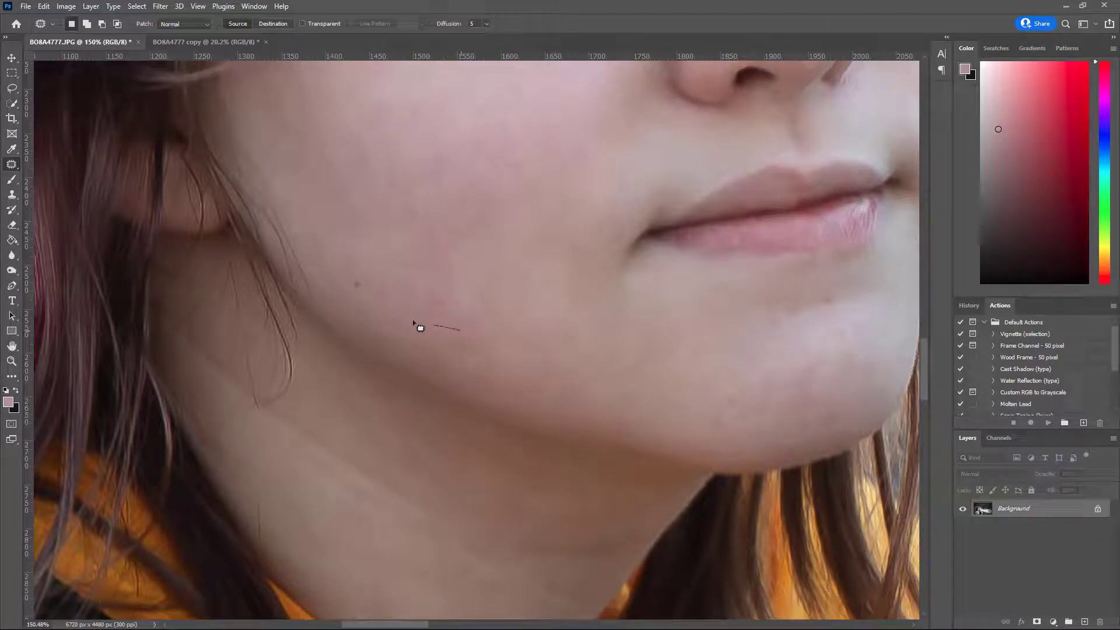
{"action": "mouse_move", "coordinate": [353, 319]}
{"action": "left_mouse_down"}
{"action": "mouse_move", "coordinate": [451, 345]}
{"action": "mouse_move", "coordinate": [490, 319]}
{"action": "left_mouse_up"}
{"action": "key", "text": "ctrl+d"}
{"action": "mouse_move", "coordinate": [409, 303]}
{"action": "left_mouse_down"}
{"action": "mouse_move", "coordinate": [369, 312]}
{"action": "mouse_move", "coordinate": [412, 324]}
{"action": "mouse_move", "coordinate": [447, 314]}
{"action": "mouse_move", "coordinate": [427, 299]}
{"action": "mouse_move", "coordinate": [385, 298]}
{"action": "mouse_move", "coordinate": [409, 319]}
{"action": "mouse_move", "coordinate": [446, 327]}
{"action": "mouse_move", "coordinate": [419, 311]}
{"action": "mouse_move", "coordinate": [420, 287]}
{"action": "left_mouse_up"}
{"action": "key", "text": "ctrl+d"}
Step: Patch the dark mole and the remaining uneven spots along the jawline
{"action": "mouse_move", "coordinate": [430, 330]}
{"action": "left_mouse_down"}
{"action": "mouse_move", "coordinate": [369, 309]}
{"action": "mouse_move", "coordinate": [370, 338]}
{"action": "left_mouse_up"}
{"action": "left_click_drag", "start_coordinate": [441, 350], "coordinate": [433, 333]}
{"action": "mouse_move", "coordinate": [416, 336]}
{"action": "left_mouse_down"}
{"action": "mouse_move", "coordinate": [457, 344]}
{"action": "mouse_move", "coordinate": [468, 319]}
{"action": "left_mouse_up"}
{"action": "key", "text": "ctrl+d"}
{"action": "left_click_drag", "start_coordinate": [399, 340], "coordinate": [390, 317]}
{"action": "left_click_drag", "start_coordinate": [398, 334], "coordinate": [434, 328]}
{"action": "key", "text": "ctrl+d"}
{"action": "left_click_drag", "start_coordinate": [348, 316], "coordinate": [378, 318]}
{"action": "key", "text": "ctrl+d"}
Step: Patch the small spot on the lower part of the chin
{"action": "scroll", "coordinate": [516, 278], "scroll_direction": "down", "scroll_amount": 5}
{"action": "left_click_drag", "start_coordinate": [616, 241], "coordinate": [384, 209]}
{"action": "scroll", "coordinate": [412, 336], "scroll_direction": "up", "scroll_amount": 9}
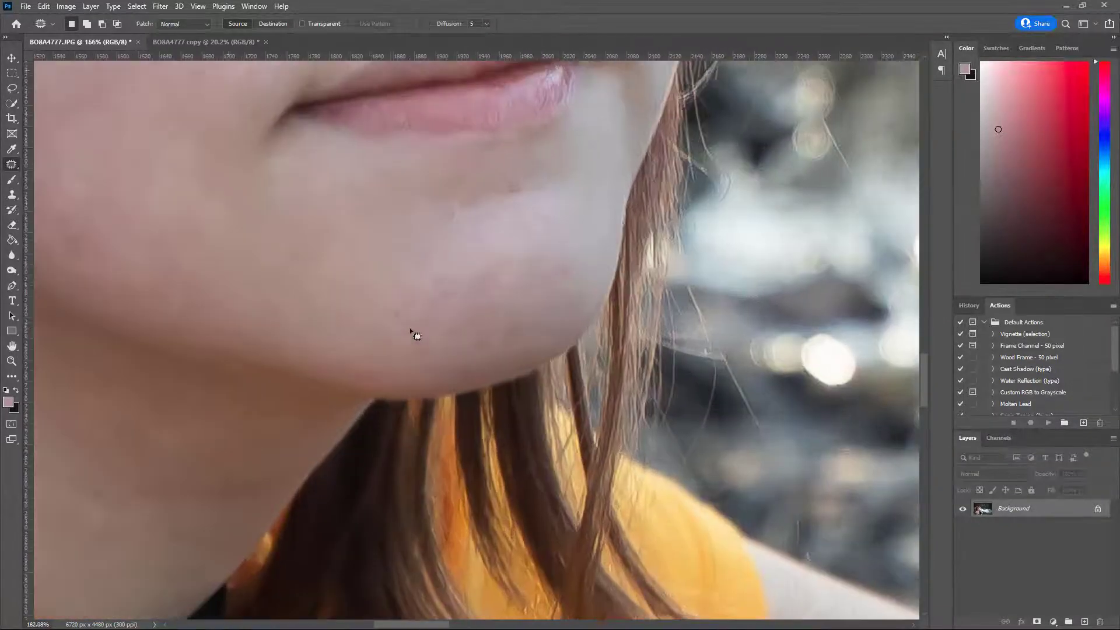
{"action": "left_click_drag", "start_coordinate": [402, 310], "coordinate": [361, 314]}
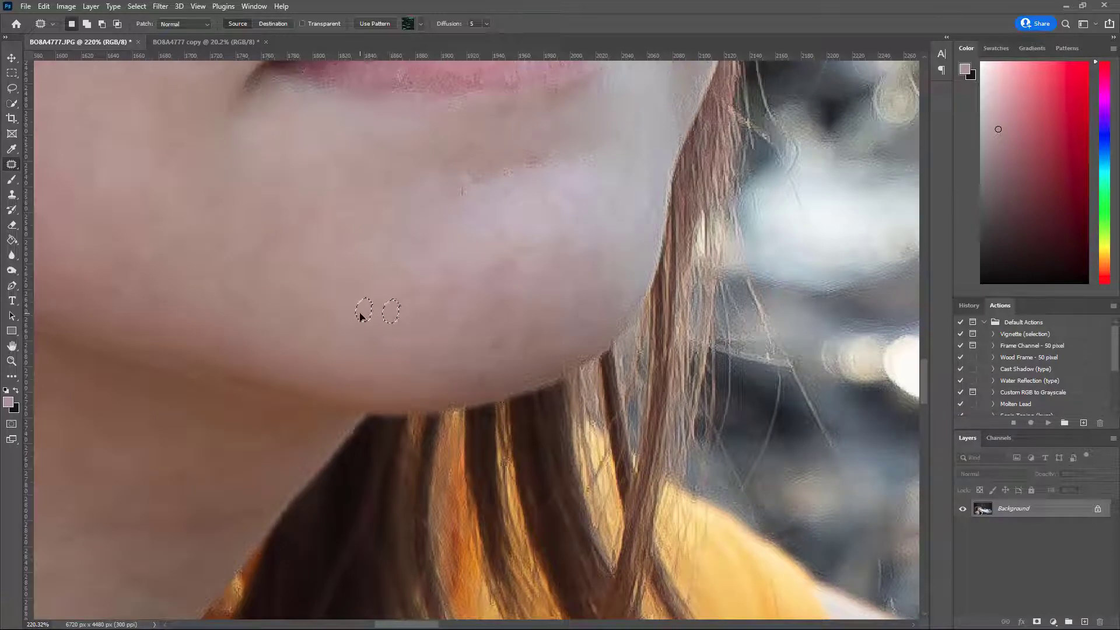
{"action": "key", "text": "ctrl+d"}
Step: Patch the red and dark marks in the crease below the lower lip
{"action": "left_click_drag", "start_coordinate": [456, 245], "coordinate": [385, 440]}
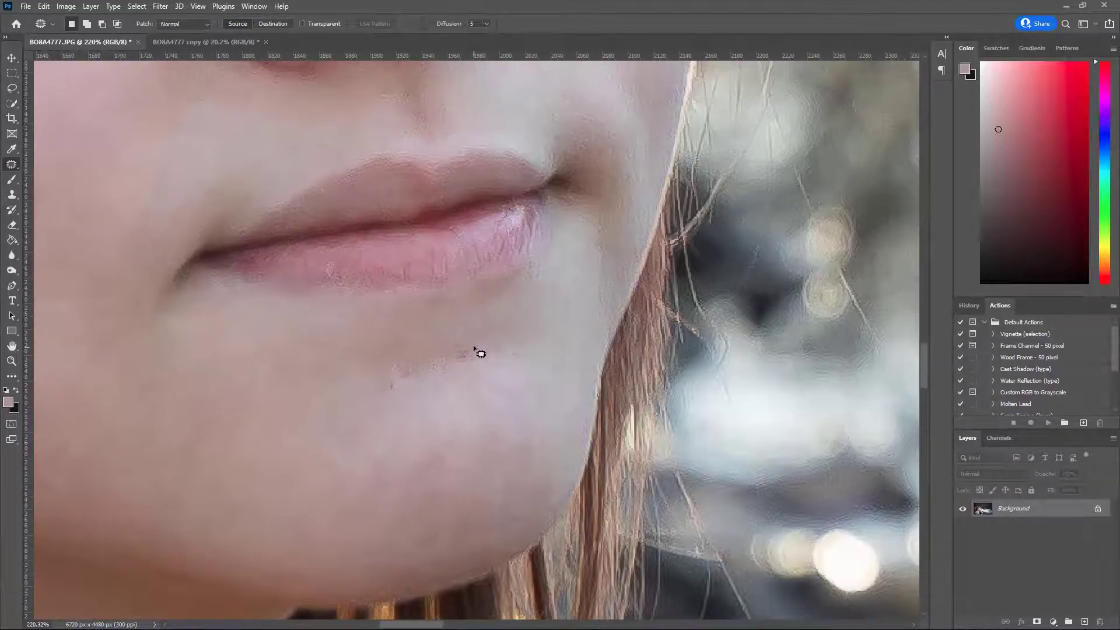
{"action": "mouse_move", "coordinate": [474, 348]}
{"action": "left_mouse_down"}
{"action": "mouse_move", "coordinate": [452, 361]}
{"action": "mouse_move", "coordinate": [493, 345]}
{"action": "mouse_move", "coordinate": [506, 326]}
{"action": "mouse_move", "coordinate": [561, 345]}
{"action": "mouse_move", "coordinate": [565, 332]}
{"action": "left_mouse_up"}
{"action": "key", "text": "ctrl+d"}
{"action": "left_click_drag", "start_coordinate": [555, 337], "coordinate": [550, 359]}
{"action": "key", "text": "ctrl+d"}
{"action": "left_click_drag", "start_coordinate": [424, 362], "coordinate": [442, 364]}
{"action": "mouse_move", "coordinate": [436, 368]}
{"action": "left_mouse_down"}
{"action": "mouse_move", "coordinate": [454, 353]}
{"action": "mouse_move", "coordinate": [390, 380]}
{"action": "mouse_move", "coordinate": [404, 395]}
{"action": "mouse_move", "coordinate": [376, 394]}
{"action": "mouse_move", "coordinate": [404, 396]}
{"action": "left_mouse_up"}
{"action": "key", "text": "ctrl+d"}
{"action": "key", "text": "ctrl+d"}
Step: Patch the remaining blemishes on the chin and under the lower lip
{"action": "mouse_move", "coordinate": [510, 424]}
{"action": "left_mouse_down"}
{"action": "mouse_move", "coordinate": [509, 448]}
{"action": "mouse_move", "coordinate": [532, 438]}
{"action": "left_mouse_up"}
{"action": "left_click_drag", "start_coordinate": [527, 443], "coordinate": [530, 425]}
{"action": "key", "text": "ctrl+d"}
{"action": "mouse_move", "coordinate": [537, 335]}
{"action": "left_mouse_down"}
{"action": "mouse_move", "coordinate": [511, 347]}
{"action": "mouse_move", "coordinate": [505, 363]}
{"action": "mouse_move", "coordinate": [542, 348]}
{"action": "mouse_move", "coordinate": [526, 370]}
{"action": "left_mouse_up"}
{"action": "key", "text": "ctrl+d"}
{"action": "mouse_move", "coordinate": [422, 385]}
{"action": "left_mouse_down"}
{"action": "mouse_move", "coordinate": [445, 388]}
{"action": "mouse_move", "coordinate": [439, 399]}
{"action": "mouse_move", "coordinate": [399, 363]}
{"action": "mouse_move", "coordinate": [403, 389]}
{"action": "mouse_move", "coordinate": [423, 378]}
{"action": "mouse_move", "coordinate": [386, 391]}
{"action": "mouse_move", "coordinate": [417, 376]}
{"action": "mouse_move", "coordinate": [433, 385]}
{"action": "left_mouse_up"}
{"action": "key", "text": "ctrl+d"}
{"action": "key", "text": "ctrl+d"}
{"action": "key", "text": "ctrl+d"}
{"action": "scroll", "coordinate": [523, 348], "scroll_direction": "down", "scroll_amount": 3}
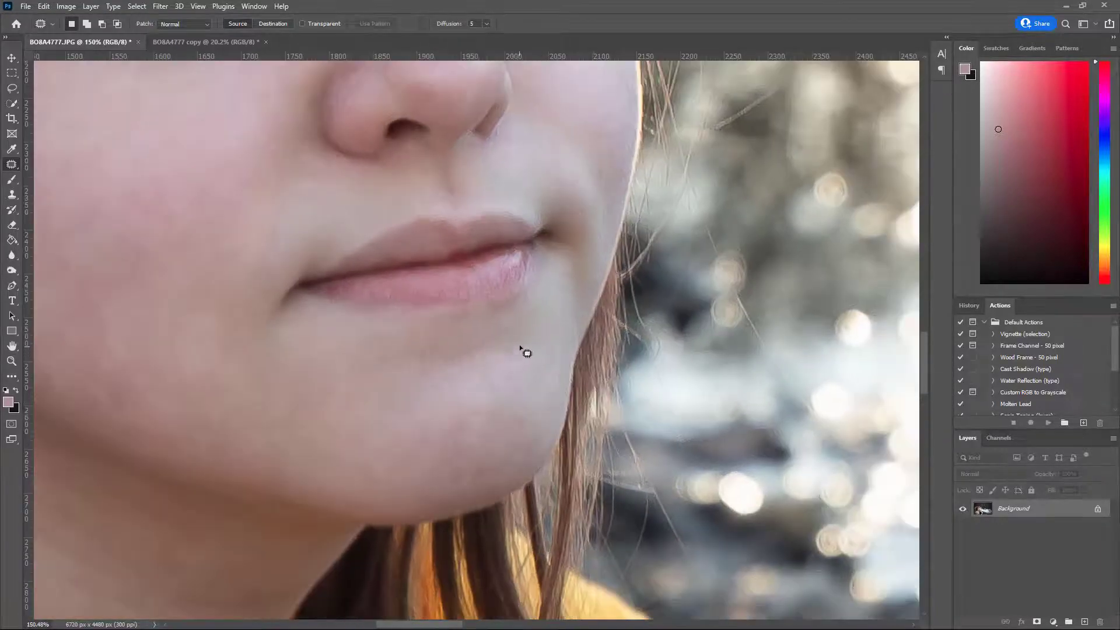
{"action": "left_click_drag", "start_coordinate": [500, 308], "coordinate": [489, 401]}
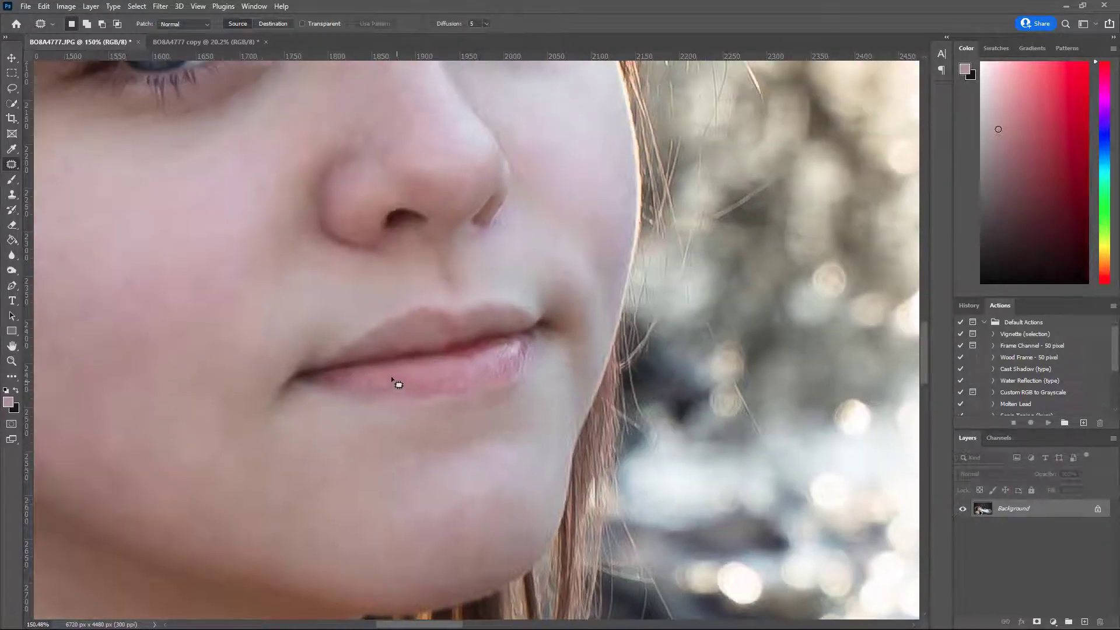
Step: Patch the small uneven spots around the outer end of the eyebrow and the temple beside the hairline
{"action": "scroll", "coordinate": [506, 345], "scroll_direction": "down", "scroll_amount": 2}
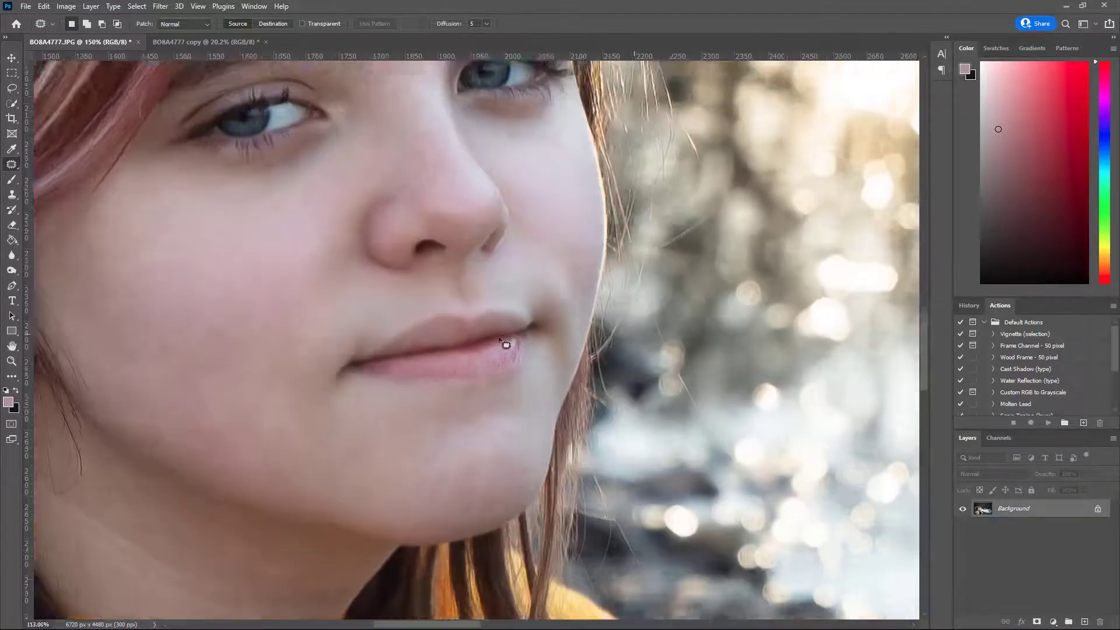
{"action": "scroll", "coordinate": [506, 345], "scroll_direction": "down", "scroll_amount": 2}
{"action": "left_click_drag", "start_coordinate": [444, 180], "coordinate": [401, 320]}
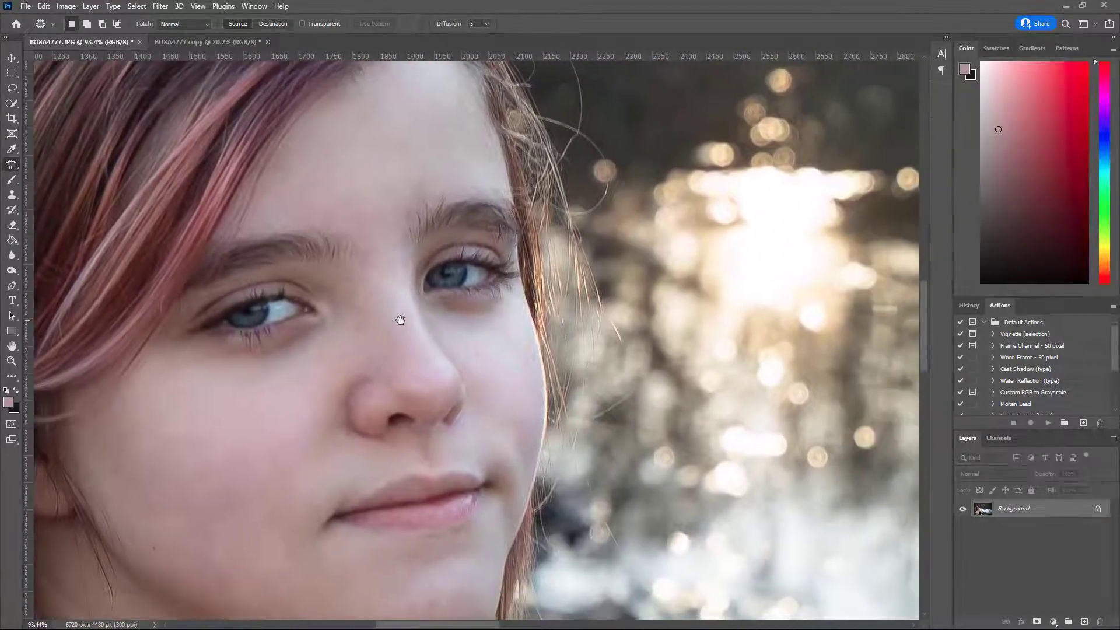
{"action": "left_click_drag", "start_coordinate": [415, 194], "coordinate": [486, 256]}
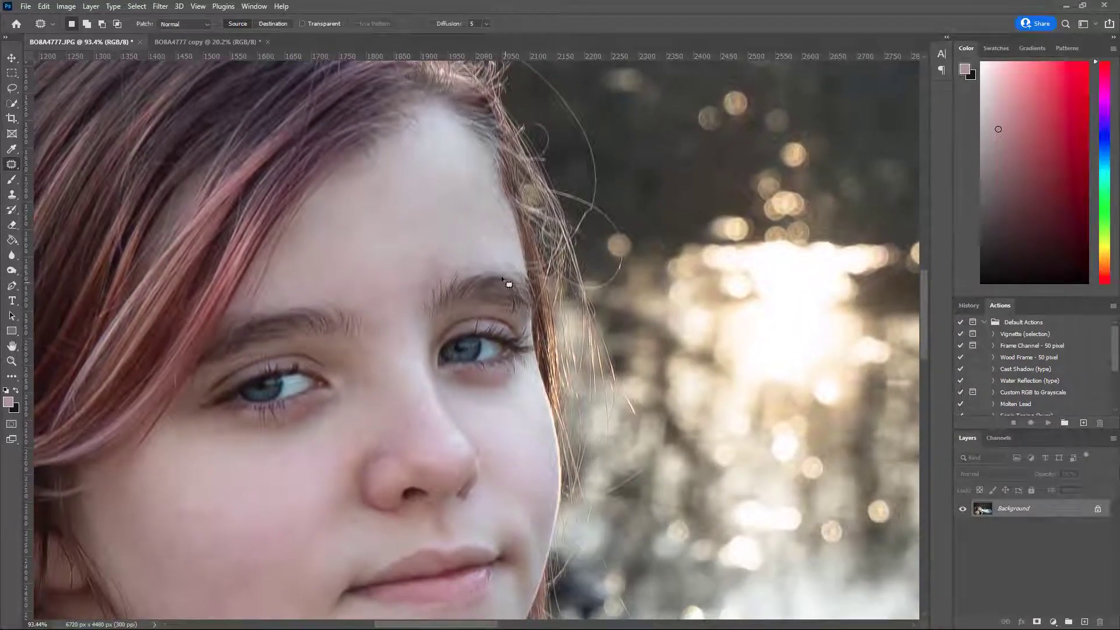
{"action": "mouse_move", "coordinate": [519, 305]}
{"action": "left_mouse_down"}
{"action": "mouse_move", "coordinate": [525, 299]}
{"action": "mouse_move", "coordinate": [508, 300]}
{"action": "left_mouse_up"}
{"action": "left_click", "coordinate": [548, 274]}
{"action": "mouse_move", "coordinate": [500, 295]}
{"action": "left_mouse_down"}
{"action": "mouse_move", "coordinate": [495, 283]}
{"action": "mouse_move", "coordinate": [489, 292]}
{"action": "left_mouse_up"}
{"action": "left_click", "coordinate": [519, 287]}
{"action": "mouse_move", "coordinate": [552, 324]}
{"action": "left_mouse_down"}
{"action": "mouse_move", "coordinate": [535, 310]}
{"action": "mouse_move", "coordinate": [543, 321]}
{"action": "mouse_move", "coordinate": [550, 311]}
{"action": "left_mouse_up"}
{"action": "left_click", "coordinate": [640, 261]}
Step: Outline the upper section of the long curved stray hair beside the head and remove it from the dark background
{"action": "left_click_drag", "start_coordinate": [584, 219], "coordinate": [596, 421]}
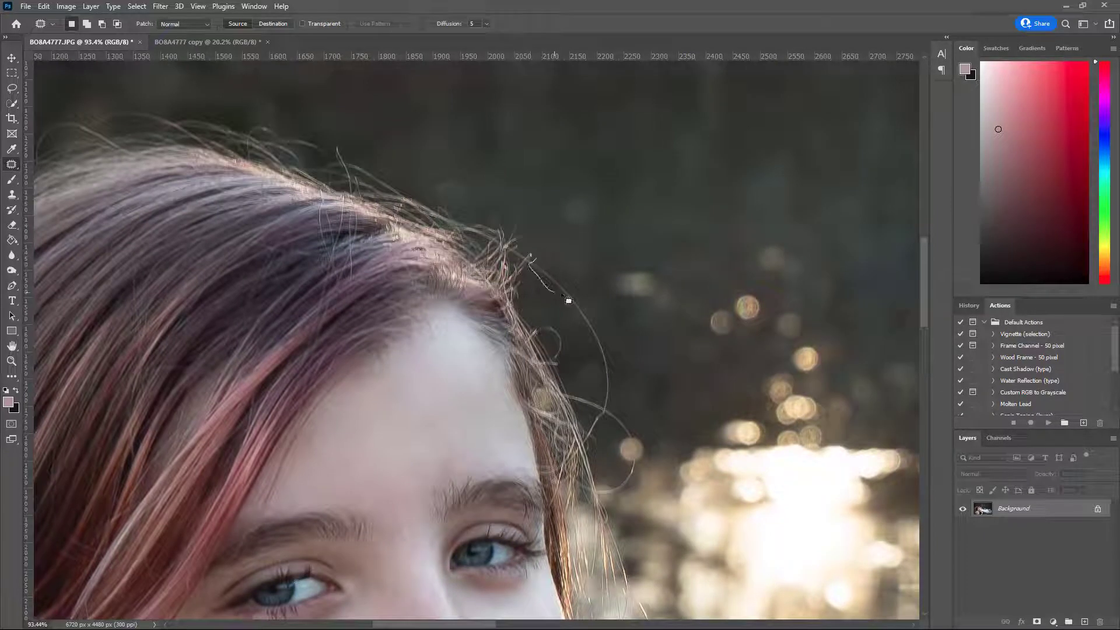
{"action": "mouse_move", "coordinate": [562, 294]}
{"action": "left_mouse_down"}
{"action": "mouse_move", "coordinate": [537, 262]}
{"action": "mouse_move", "coordinate": [567, 272]}
{"action": "mouse_move", "coordinate": [569, 308]}
{"action": "mouse_move", "coordinate": [582, 290]}
{"action": "mouse_move", "coordinate": [573, 313]}
{"action": "left_mouse_up"}
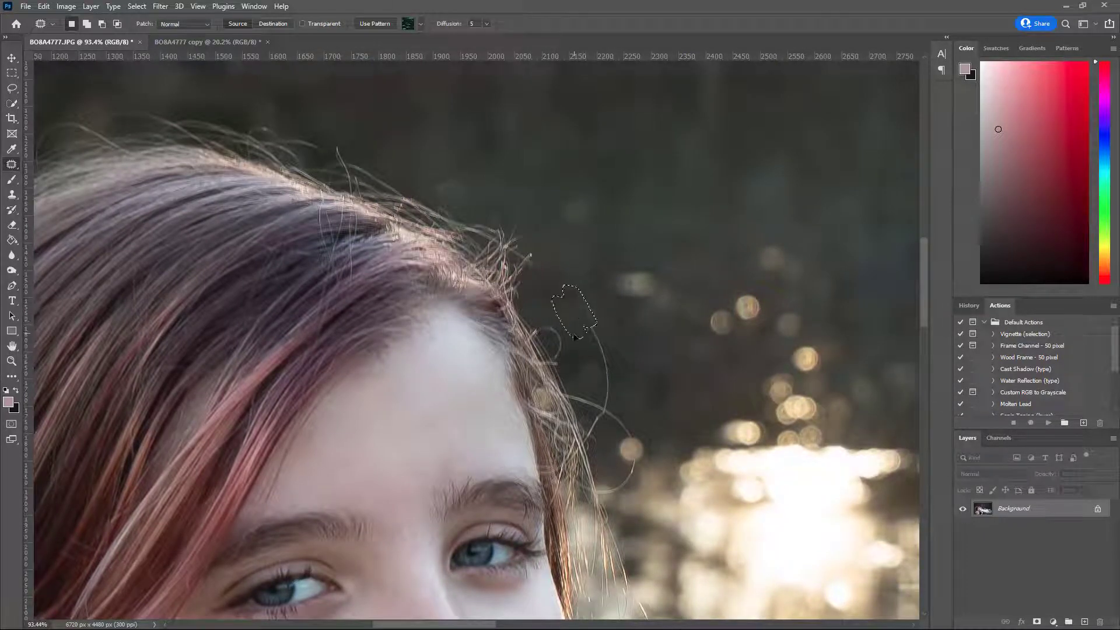
{"action": "left_click", "coordinate": [605, 328]}
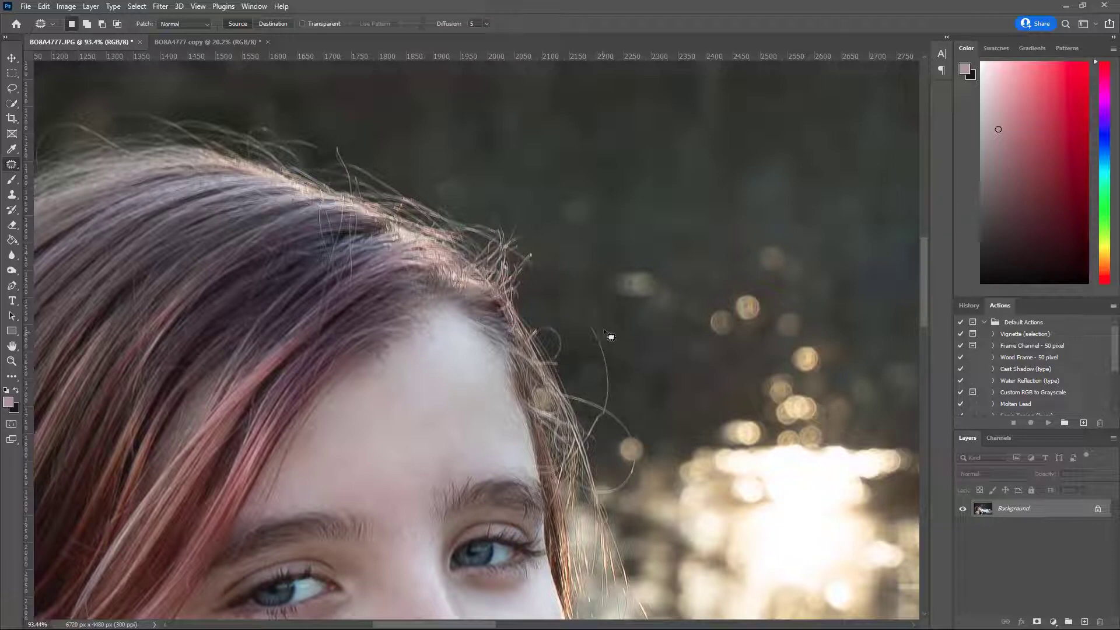
Step: Remove the next section of the curved stray hair, down to where it crosses the lower strand
{"action": "left_click_drag", "start_coordinate": [614, 359], "coordinate": [607, 343]}
{"action": "left_click_drag", "start_coordinate": [601, 345], "coordinate": [623, 329]}
{"action": "left_click", "coordinate": [631, 362]}
{"action": "mouse_move", "coordinate": [639, 370]}
{"action": "left_mouse_down"}
{"action": "mouse_move", "coordinate": [643, 267]}
{"action": "mouse_move", "coordinate": [610, 285]}
{"action": "mouse_move", "coordinate": [614, 310]}
{"action": "mouse_move", "coordinate": [628, 296]}
{"action": "mouse_move", "coordinate": [612, 318]}
{"action": "mouse_move", "coordinate": [620, 299]}
{"action": "mouse_move", "coordinate": [630, 303]}
{"action": "mouse_move", "coordinate": [630, 334]}
{"action": "mouse_move", "coordinate": [641, 328]}
{"action": "mouse_move", "coordinate": [622, 311]}
{"action": "mouse_move", "coordinate": [631, 300]}
{"action": "left_mouse_up"}
{"action": "left_click", "coordinate": [664, 296]}
{"action": "left_click", "coordinate": [636, 299]}
{"action": "left_click", "coordinate": [645, 310]}
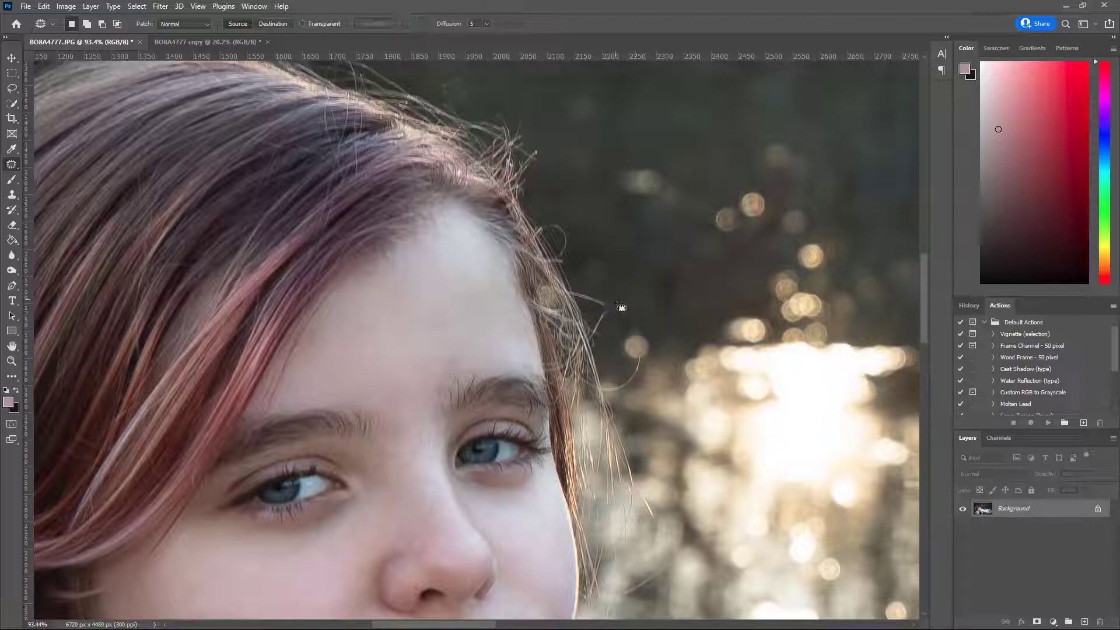
Step: Remove the loose strands that stick out from the hair edge towards the small light circle
{"action": "mouse_move", "coordinate": [585, 308]}
{"action": "left_mouse_down"}
{"action": "mouse_move", "coordinate": [607, 315]}
{"action": "mouse_move", "coordinate": [633, 302]}
{"action": "left_mouse_up"}
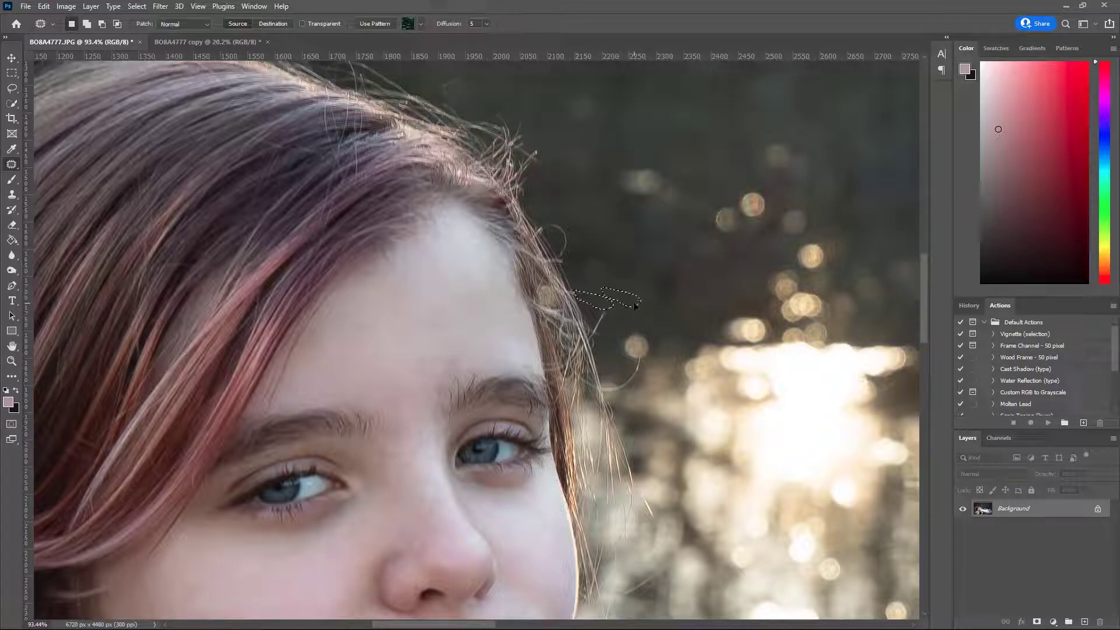
{"action": "left_click", "coordinate": [639, 301]}
{"action": "mouse_move", "coordinate": [599, 336]}
{"action": "left_mouse_down"}
{"action": "mouse_move", "coordinate": [601, 350]}
{"action": "mouse_move", "coordinate": [617, 301]}
{"action": "left_mouse_up"}
{"action": "left_click", "coordinate": [638, 298]}
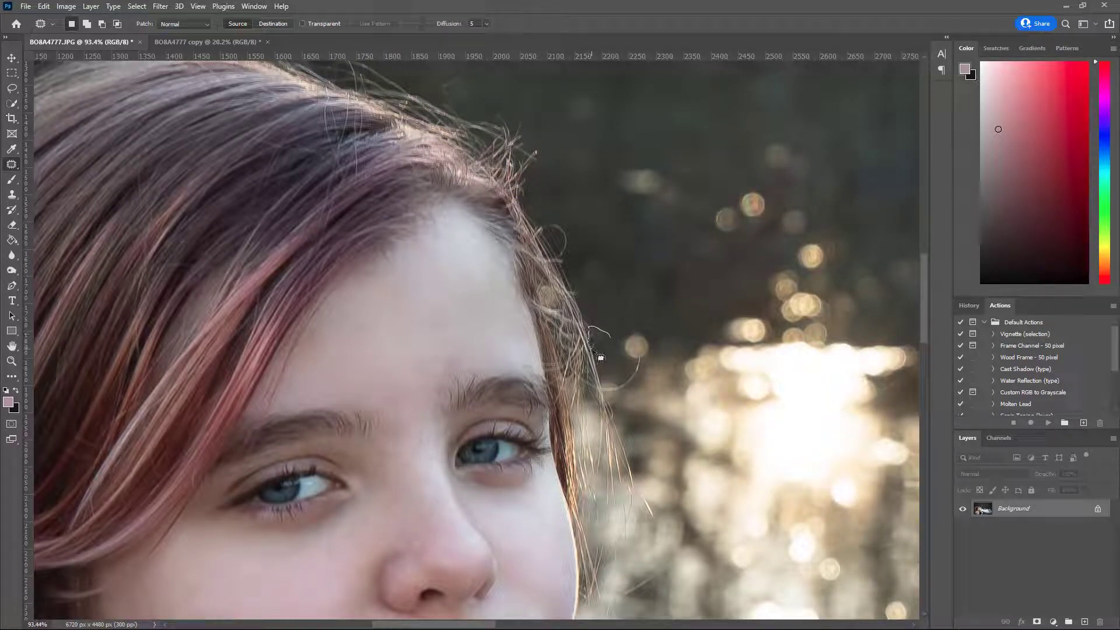
Step: Clear the remaining short wisps next to the hair edge above brow level with Content-Aware Fill
{"action": "mouse_move", "coordinate": [600, 358]}
{"action": "left_mouse_down"}
{"action": "mouse_move", "coordinate": [625, 315]}
{"action": "mouse_move", "coordinate": [591, 341]}
{"action": "left_mouse_up"}
{"action": "left_click", "coordinate": [625, 315]}
{"action": "left_click_drag", "start_coordinate": [596, 345], "coordinate": [624, 303]}
{"action": "left_click", "coordinate": [624, 303]}
{"action": "left_click_drag", "start_coordinate": [611, 351], "coordinate": [616, 342]}
{"action": "key", "text": "shift+BackSpace"}
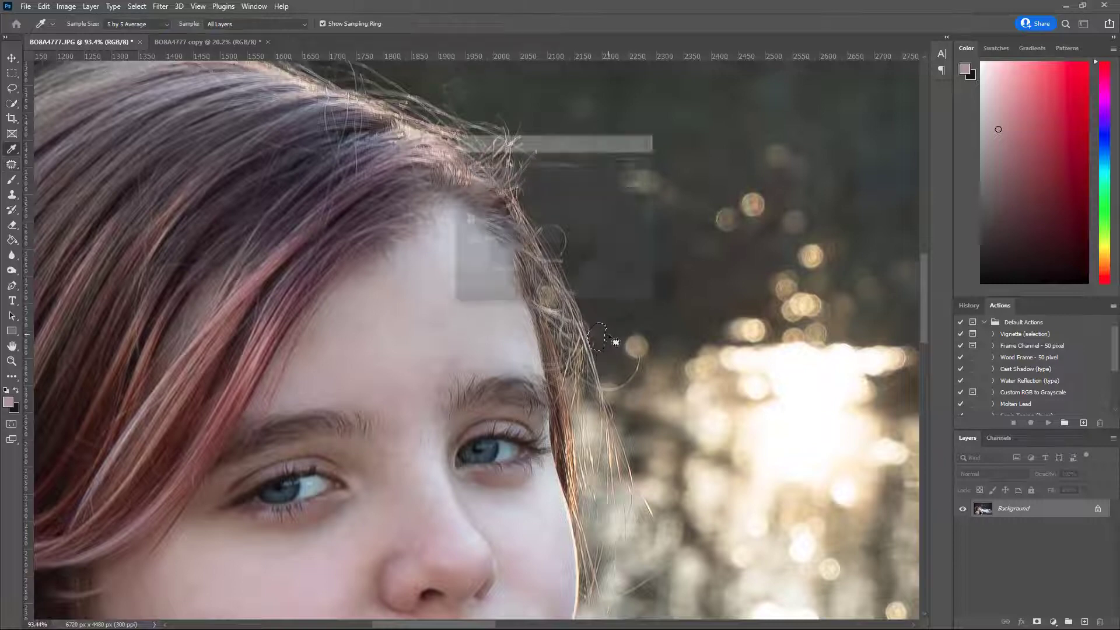
{"action": "key", "text": "Return"}
{"action": "left_click", "coordinate": [617, 339]}
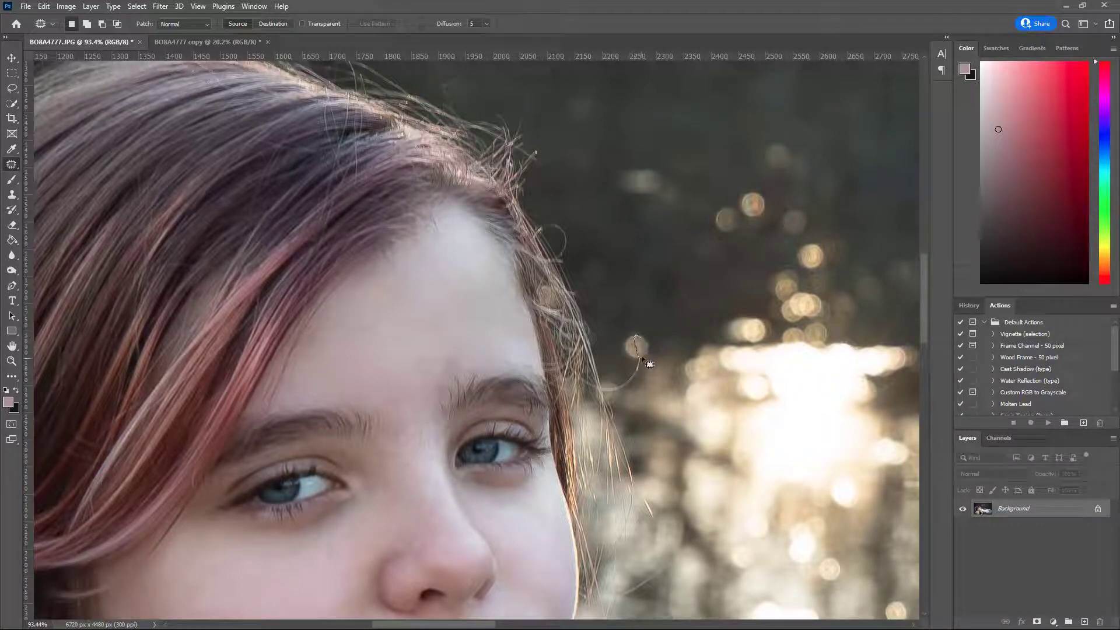
Step: Remove the part of the stray hair that runs across and just below the light circle with Content-Aware Fill
{"action": "left_click_drag", "start_coordinate": [644, 353], "coordinate": [645, 353]}
{"action": "key", "text": "shift+F5"}
{"action": "key", "text": "Return"}
{"action": "key", "text": "ctrl+d"}
{"action": "left_click_drag", "start_coordinate": [649, 360], "coordinate": [651, 358]}
{"action": "key", "text": "shift+F5"}
{"action": "key", "text": "Return"}
{"action": "key", "text": "ctrl+d"}
{"action": "mouse_move", "coordinate": [643, 360]}
{"action": "left_mouse_down"}
{"action": "mouse_move", "coordinate": [634, 368]}
{"action": "mouse_move", "coordinate": [645, 373]}
{"action": "mouse_move", "coordinate": [641, 360]}
{"action": "mouse_move", "coordinate": [617, 377]}
{"action": "mouse_move", "coordinate": [665, 370]}
{"action": "left_mouse_up"}
{"action": "key", "text": "ctrl+d"}
Step: Smooth the distorted lower edge of the light circle with a Content-Aware fill
{"action": "scroll", "coordinate": [653, 385], "scroll_direction": "up", "scroll_amount": 5}
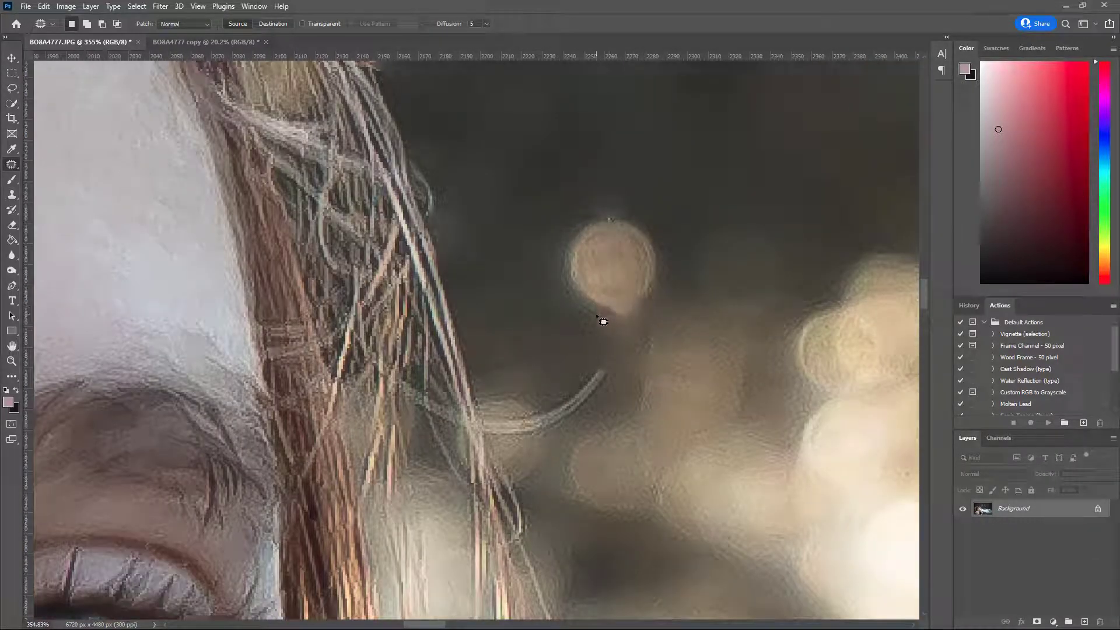
{"action": "mouse_move", "coordinate": [649, 304]}
{"action": "left_mouse_down"}
{"action": "mouse_move", "coordinate": [610, 309]}
{"action": "mouse_move", "coordinate": [645, 320]}
{"action": "mouse_move", "coordinate": [650, 303]}
{"action": "left_mouse_up"}
{"action": "key", "text": "shift+F5"}
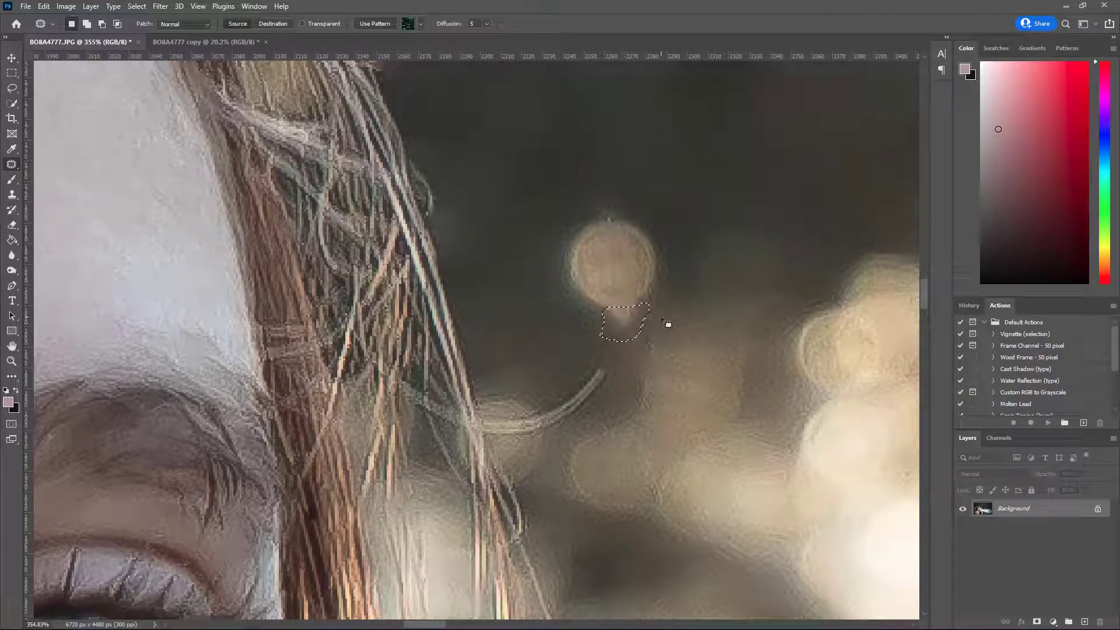
{"action": "mouse_move", "coordinate": [668, 320]}
{"action": "left_mouse_down"}
{"action": "mouse_move", "coordinate": [589, 319]}
{"action": "mouse_move", "coordinate": [525, 271]}
{"action": "left_mouse_up"}
{"action": "key", "text": "ctrl+d"}
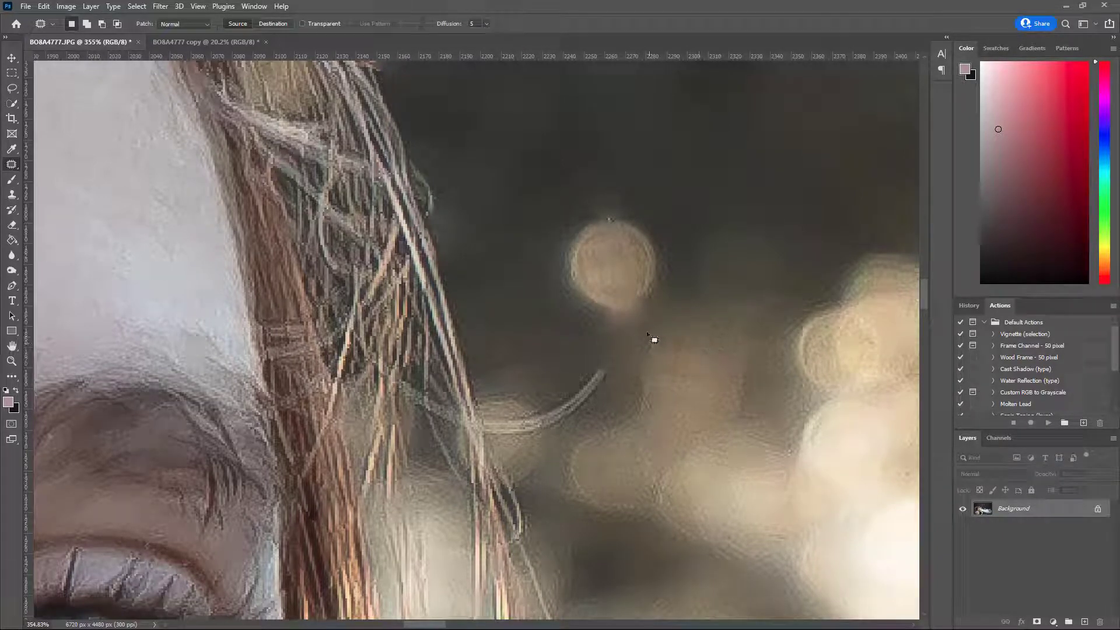
Step: Remove the remaining curved strand between the light circle and the hair edge, section by section, with Content-Aware Fill
{"action": "mouse_move", "coordinate": [595, 345]}
{"action": "left_mouse_down"}
{"action": "mouse_move", "coordinate": [582, 400]}
{"action": "mouse_move", "coordinate": [638, 383]}
{"action": "left_mouse_up"}
{"action": "key", "text": "shift+F5"}
{"action": "left_click", "coordinate": [633, 377]}
{"action": "left_click_drag", "start_coordinate": [588, 390], "coordinate": [565, 399]}
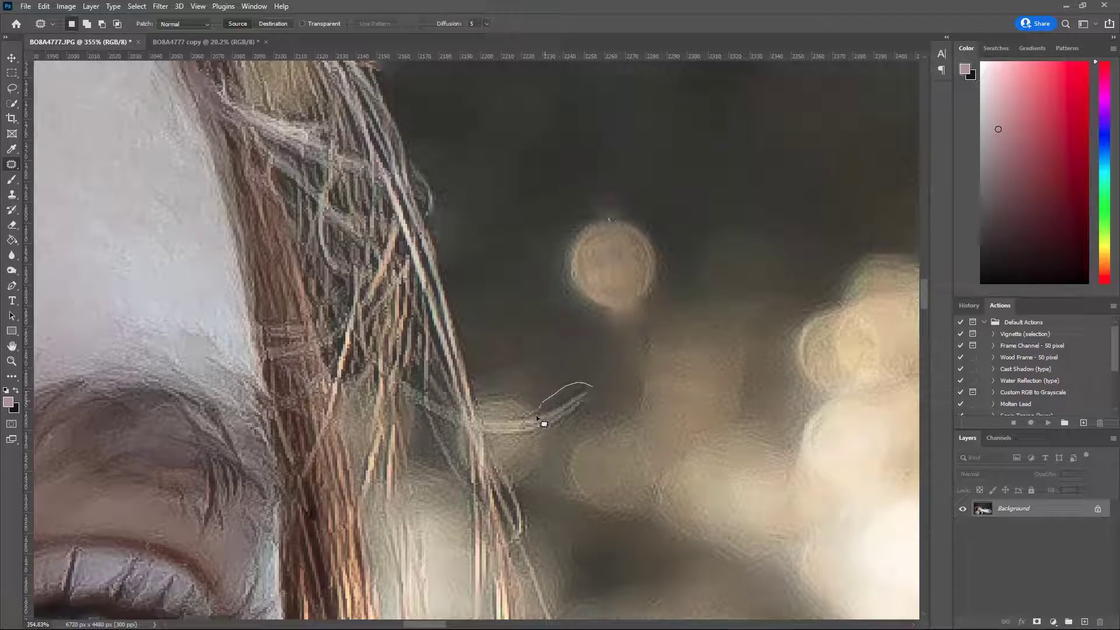
{"action": "left_click_drag", "start_coordinate": [568, 445], "coordinate": [608, 418]}
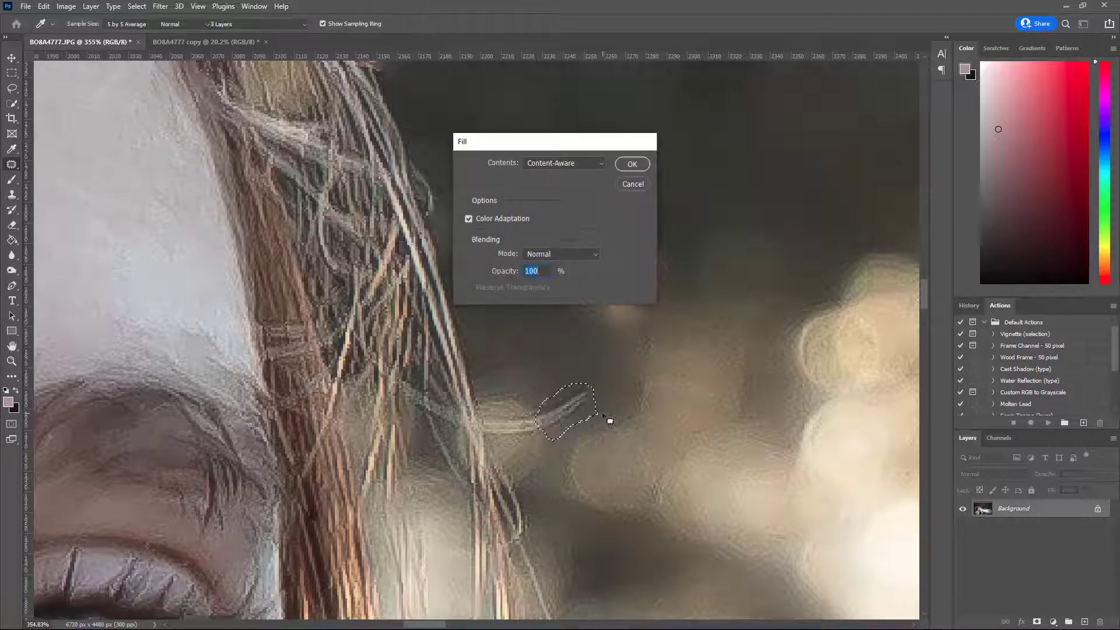
{"action": "left_click", "coordinate": [609, 420]}
{"action": "mouse_move", "coordinate": [565, 430]}
{"action": "left_mouse_down"}
{"action": "mouse_move", "coordinate": [484, 417]}
{"action": "mouse_move", "coordinate": [486, 433]}
{"action": "mouse_move", "coordinate": [546, 443]}
{"action": "left_mouse_up"}
{"action": "key", "text": "shift+F5"}
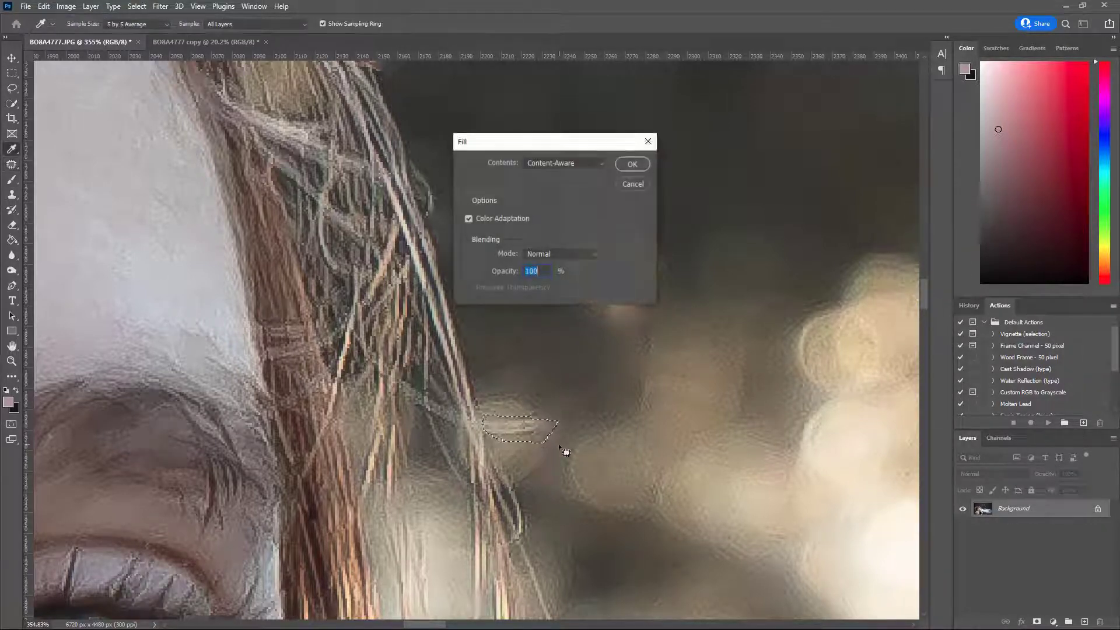
{"action": "key", "text": "Return"}
{"action": "left_click", "coordinate": [630, 346]}
Step: With the Clone Stamp tool, copy nearby dark background over the hair remnant above the light circle and sample the area below it
{"action": "scroll", "coordinate": [629, 345], "scroll_direction": "down", "scroll_amount": 9}
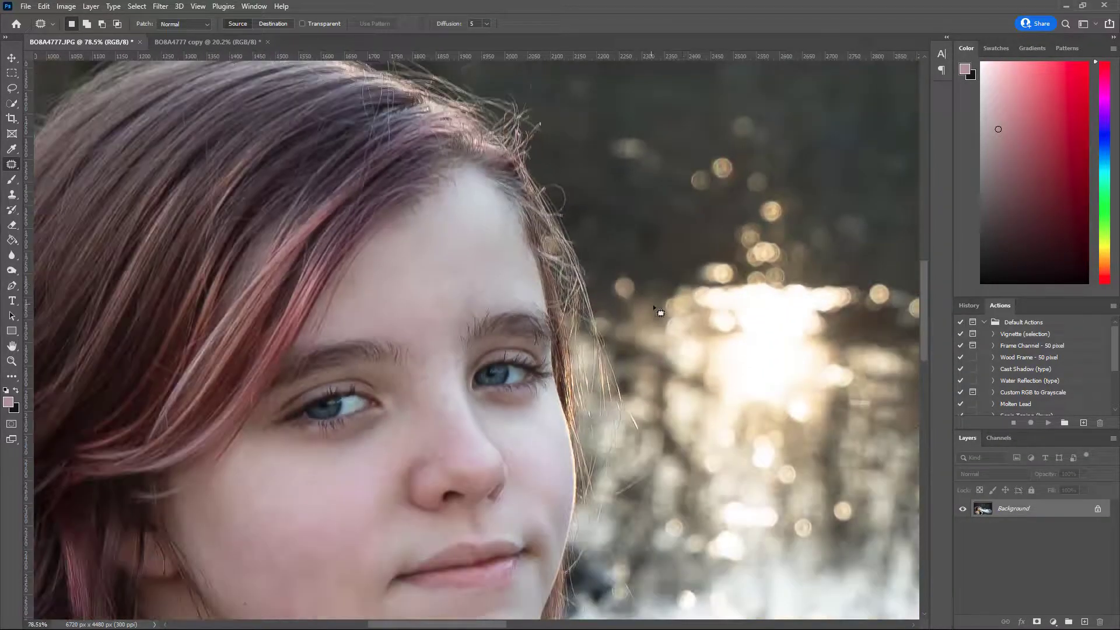
{"action": "scroll", "coordinate": [693, 292], "scroll_direction": "up", "scroll_amount": 10}
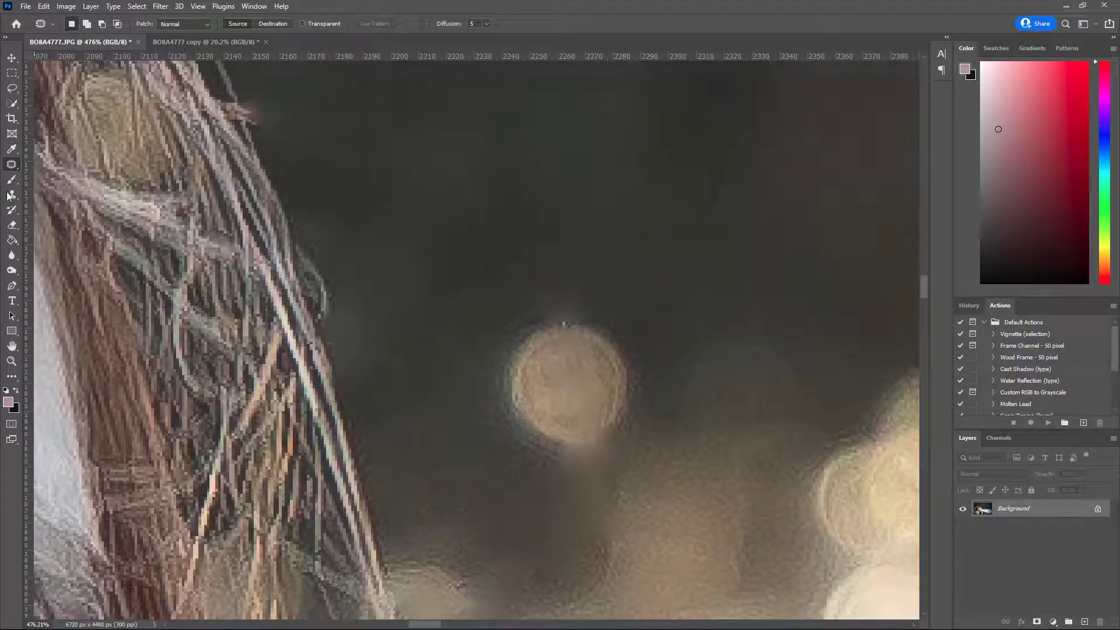
{"action": "left_click", "coordinate": [10, 195]}
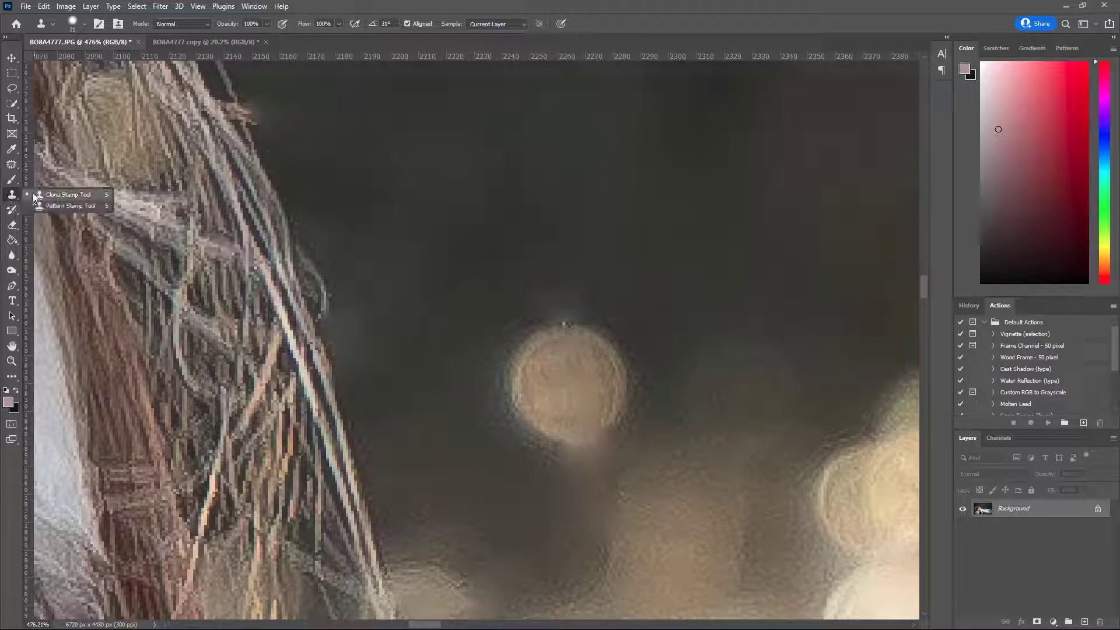
{"action": "left_click", "coordinate": [44, 196]}
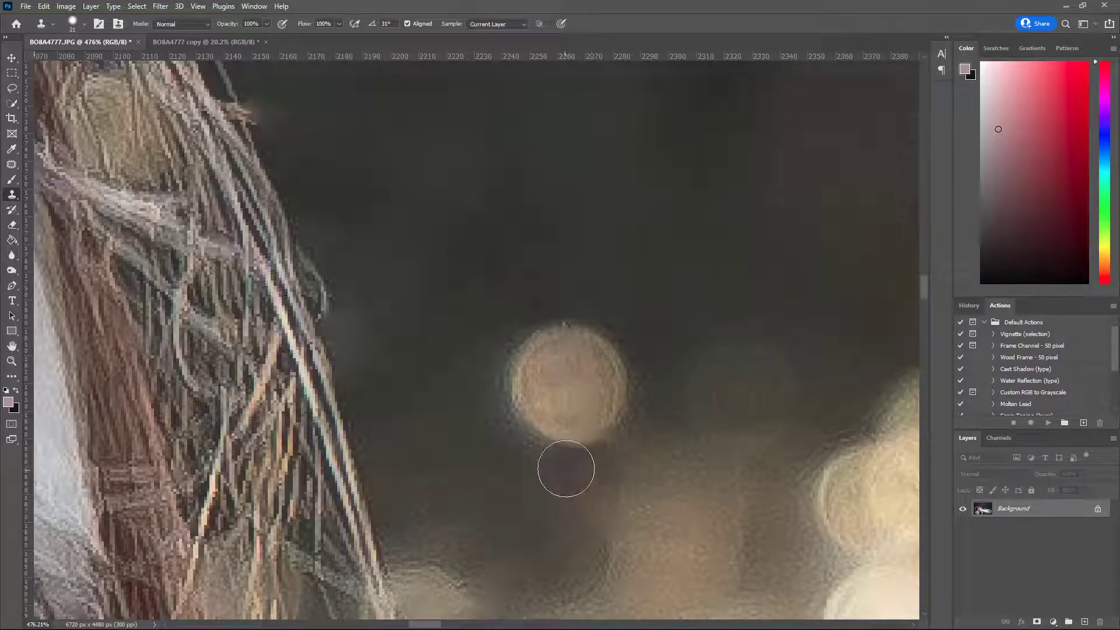
{"action": "right_click", "coordinate": [569, 467]}
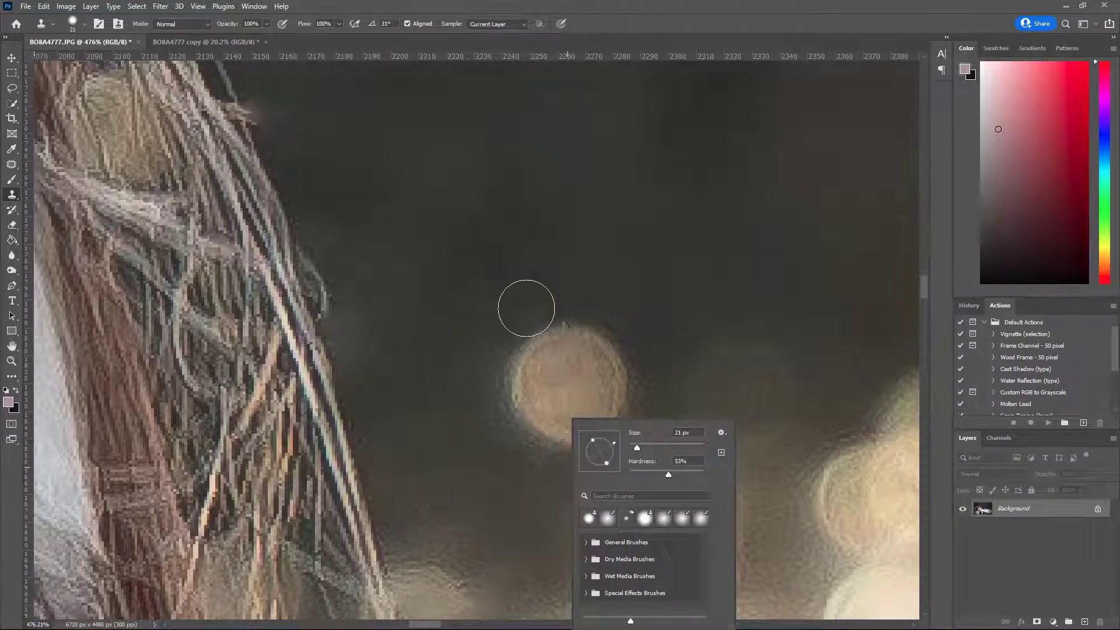
{"action": "left_click", "coordinate": [546, 302], "text": "alt"}
{"action": "left_click", "coordinate": [560, 300]}
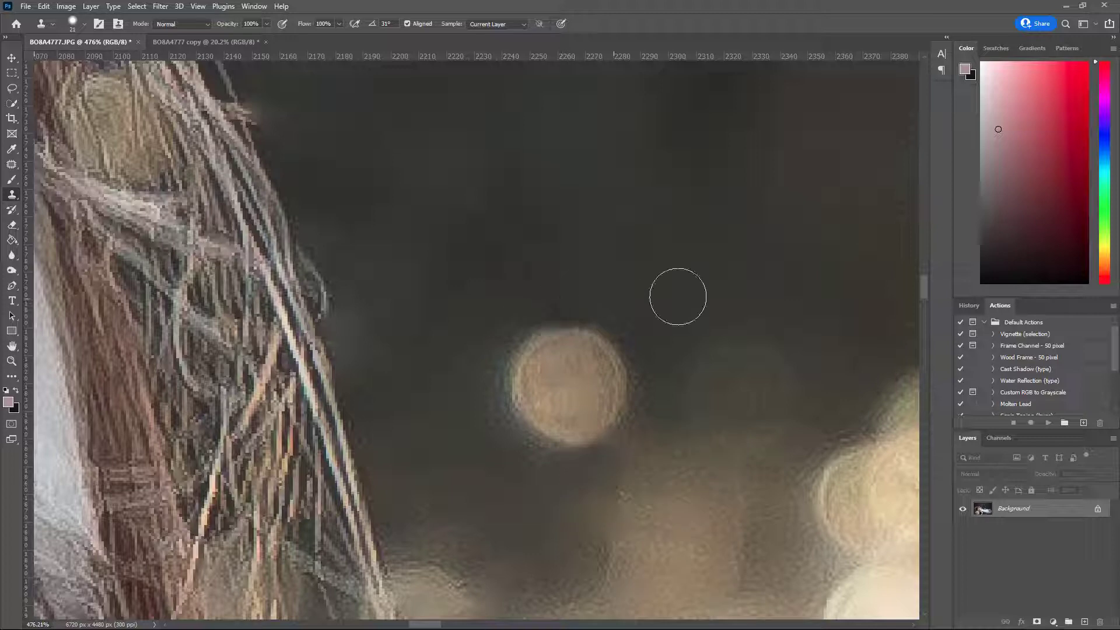
{"action": "left_click", "coordinate": [529, 479], "text": "alt"}
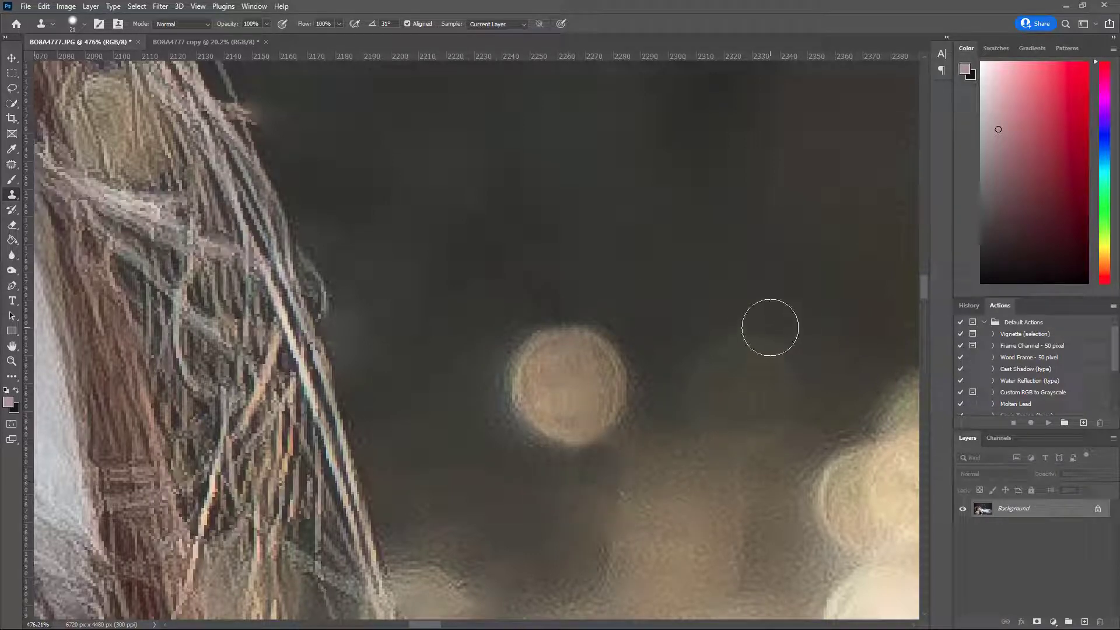
Step: Clone the light circle's own texture towards its top to rebuild a round upper edge
{"action": "left_click", "coordinate": [572, 354], "text": "alt"}
{"action": "left_click", "coordinate": [576, 332]}
{"action": "left_click", "coordinate": [569, 359], "text": "alt"}
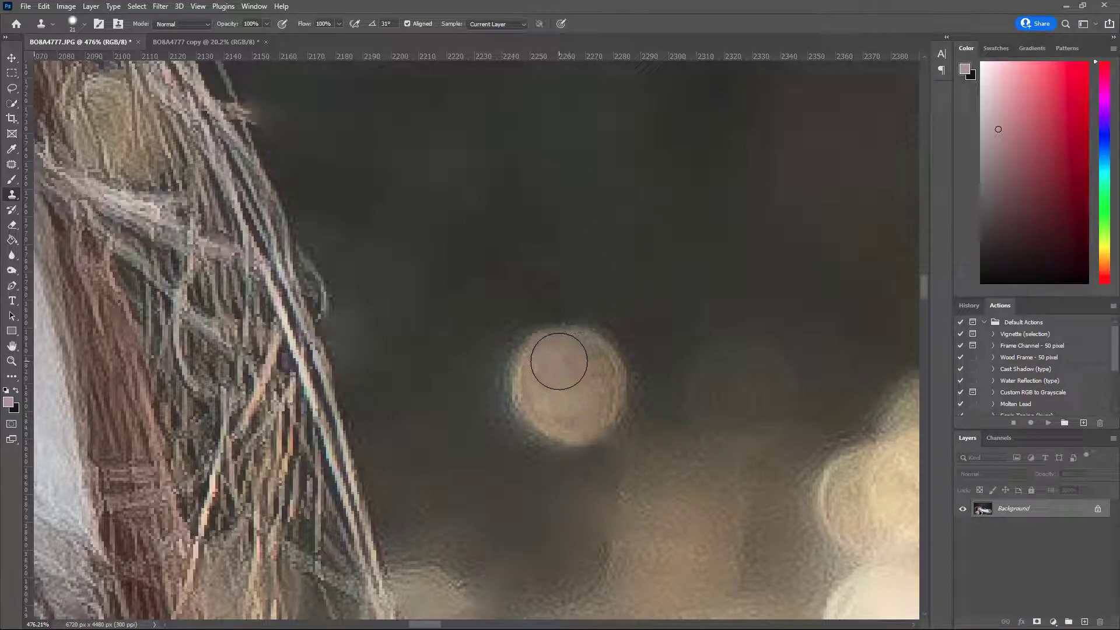
{"action": "left_click", "coordinate": [555, 362]}
{"action": "left_click", "coordinate": [566, 355], "text": "alt"}
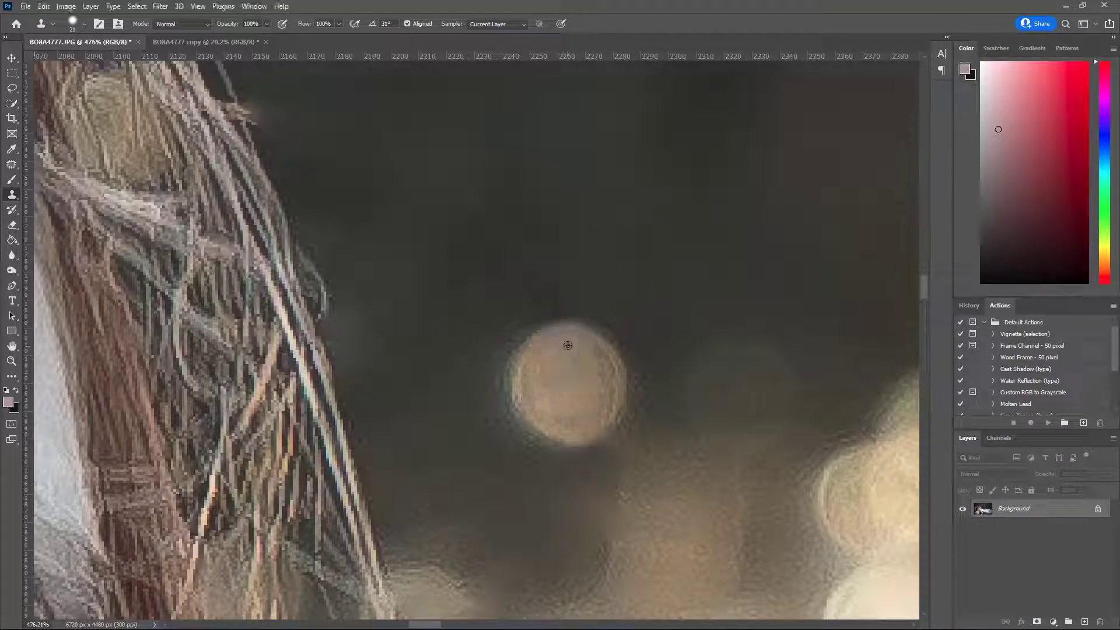
{"action": "left_click_drag", "start_coordinate": [566, 346], "coordinate": [570, 347]}
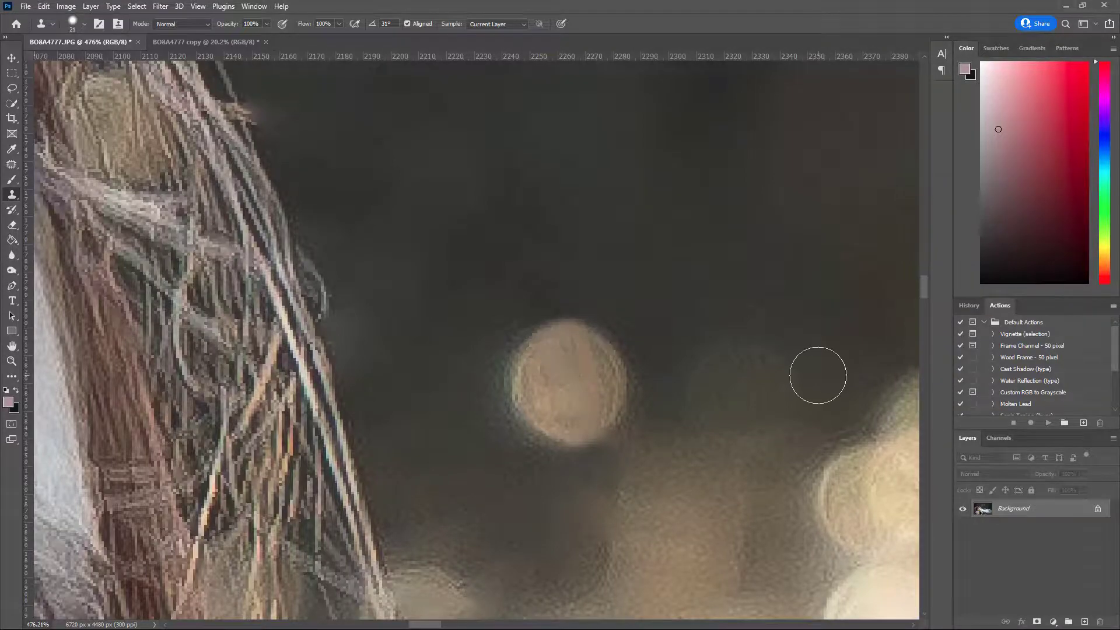
Step: Clone the dark background along the bottom edge of the light circle to clean its outline
{"action": "scroll", "coordinate": [816, 359], "scroll_direction": "down", "scroll_amount": 6}
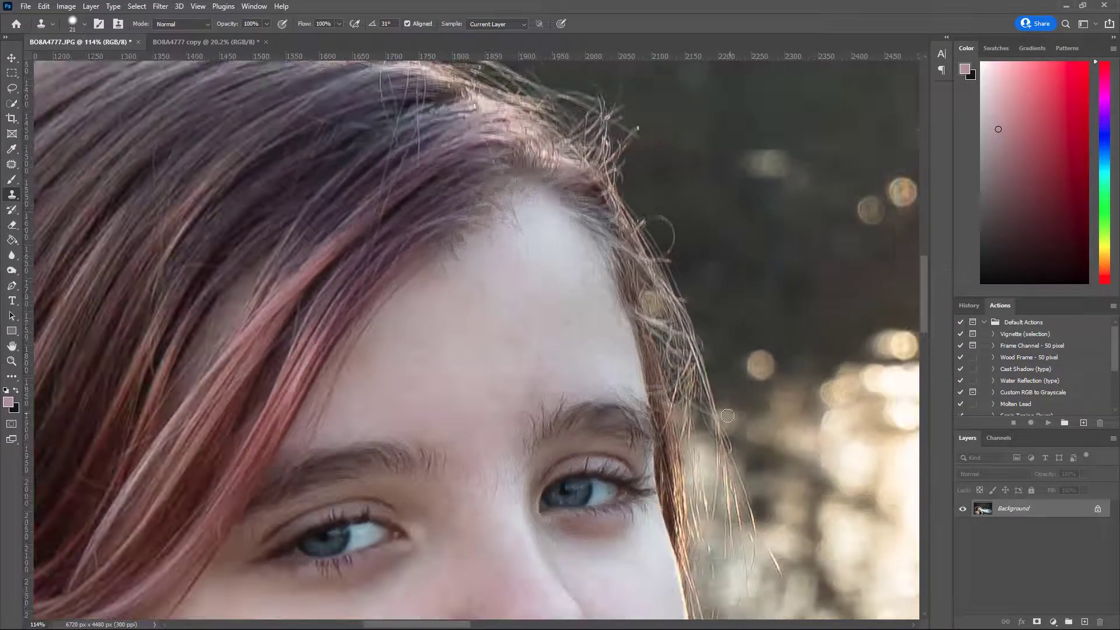
{"action": "scroll", "coordinate": [727, 415], "scroll_direction": "up", "scroll_amount": 8}
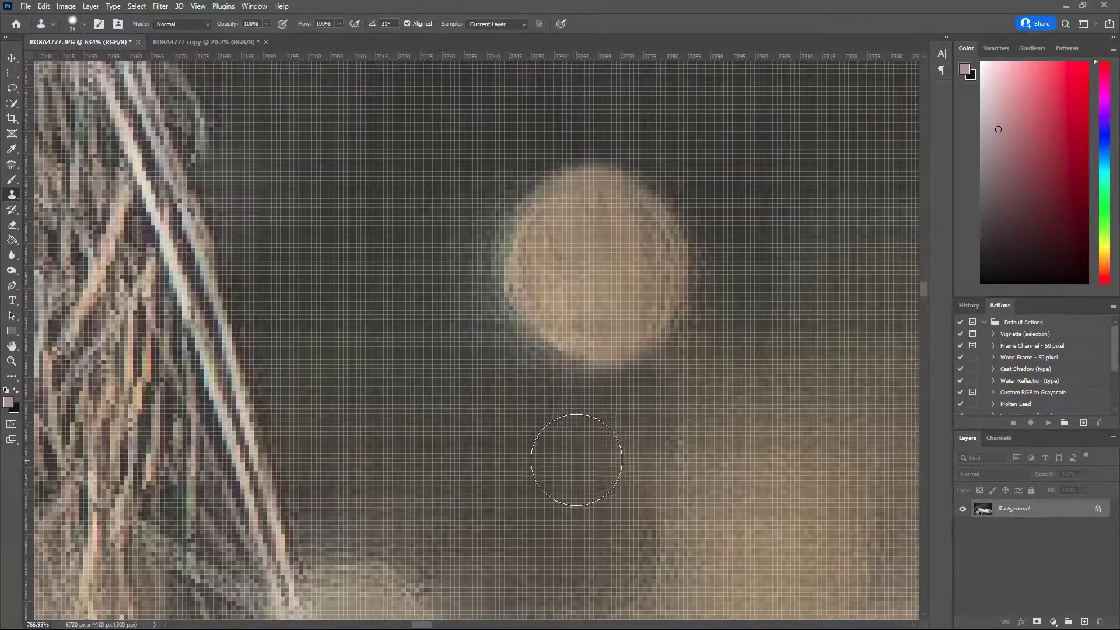
{"action": "left_click", "coordinate": [547, 413], "text": "alt"}
{"action": "left_click_drag", "start_coordinate": [600, 409], "coordinate": [614, 402]}
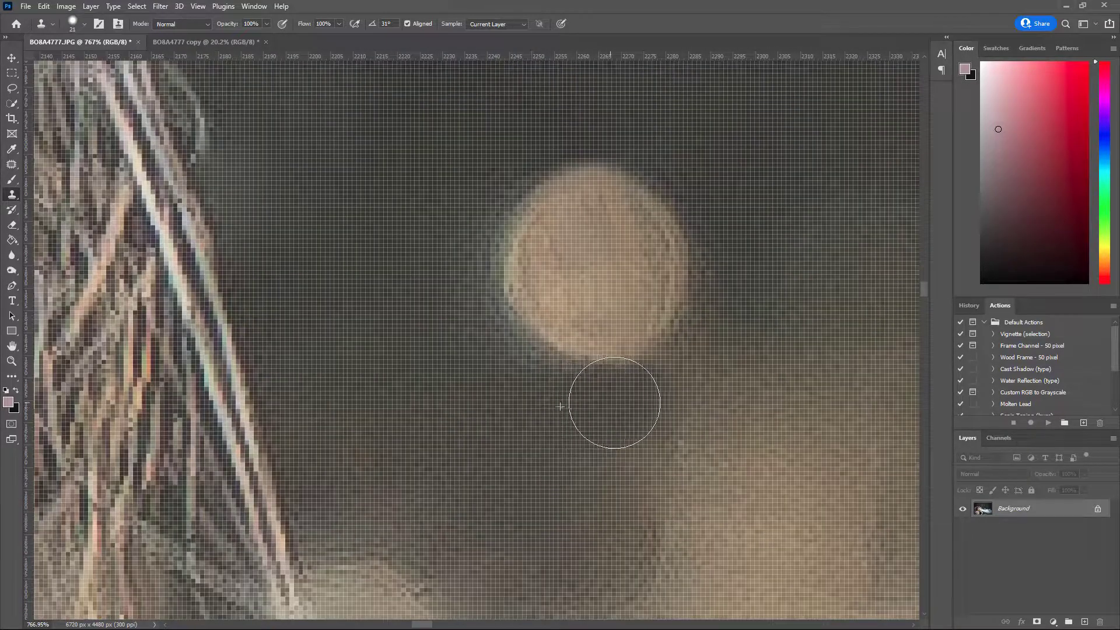
{"action": "scroll", "coordinate": [780, 333], "scroll_direction": "down", "scroll_amount": 6}
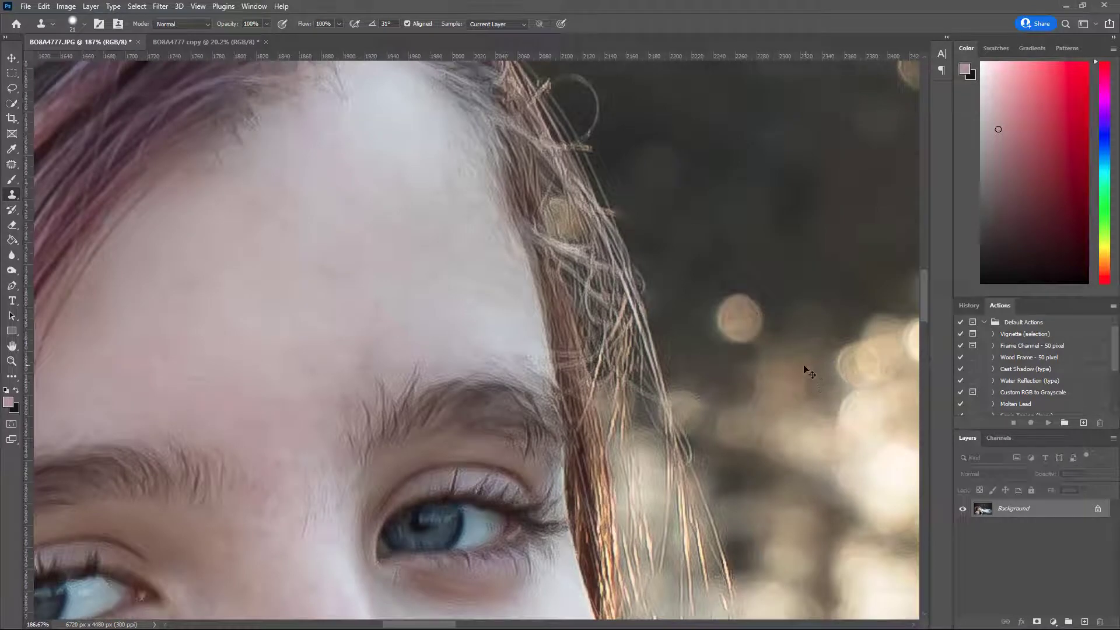
Step: Clone the blurred brownish background into the dark area just below the light circle
{"action": "scroll", "coordinate": [797, 368], "scroll_direction": "up", "scroll_amount": 4}
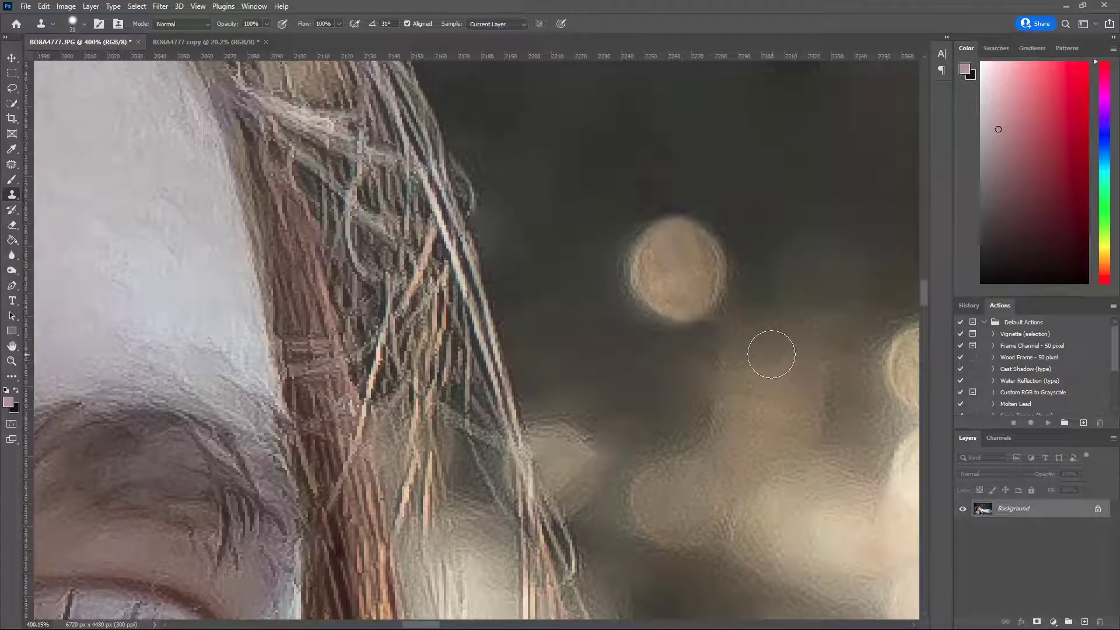
{"action": "left_click", "coordinate": [750, 345], "text": "alt"}
{"action": "mouse_move", "coordinate": [725, 348]}
{"action": "left_mouse_down"}
{"action": "mouse_move", "coordinate": [709, 378]}
{"action": "mouse_move", "coordinate": [700, 348]}
{"action": "left_mouse_up"}
{"action": "left_click", "coordinate": [709, 378], "text": "alt"}
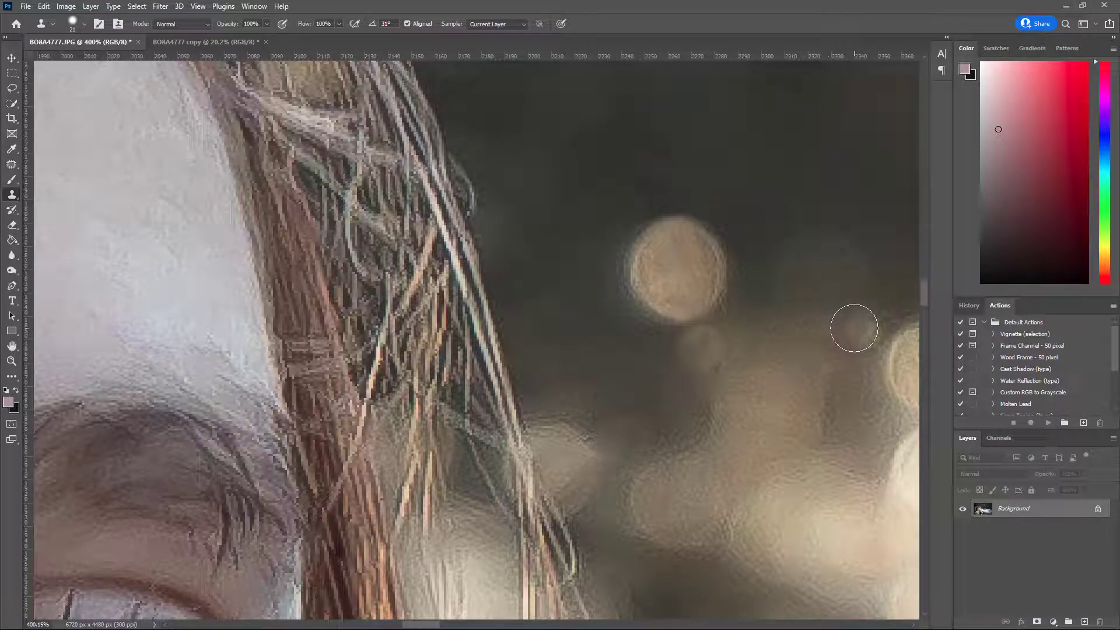
{"action": "scroll", "coordinate": [826, 329], "scroll_direction": "down", "scroll_amount": 6}
{"action": "scroll", "coordinate": [803, 333], "scroll_direction": "down", "scroll_amount": 5}
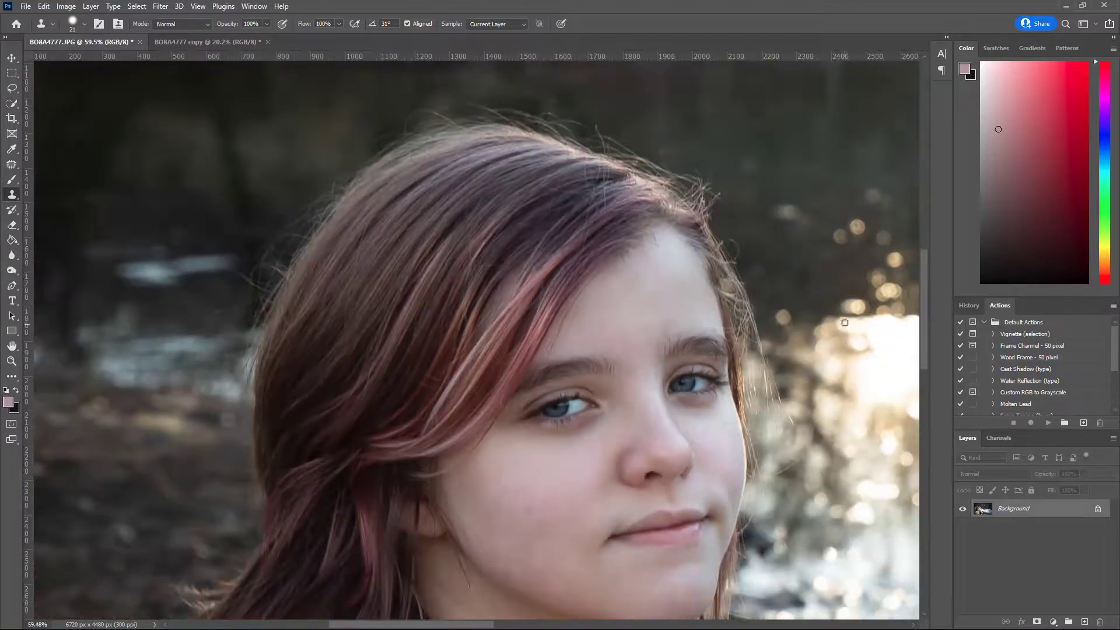
{"action": "scroll", "coordinate": [829, 313], "scroll_direction": "up", "scroll_amount": 9}
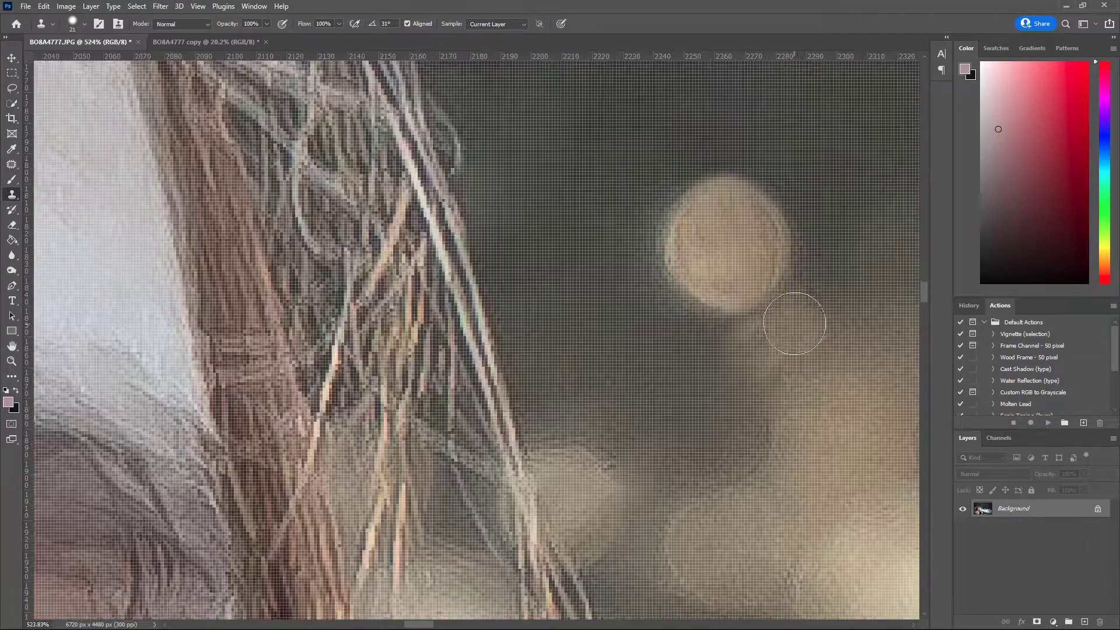
Step: Set the Clone Stamp brush size to 31 px and cover the faint stray hair in the dark background above the crown
{"action": "scroll", "coordinate": [821, 303], "scroll_direction": "down", "scroll_amount": 5}
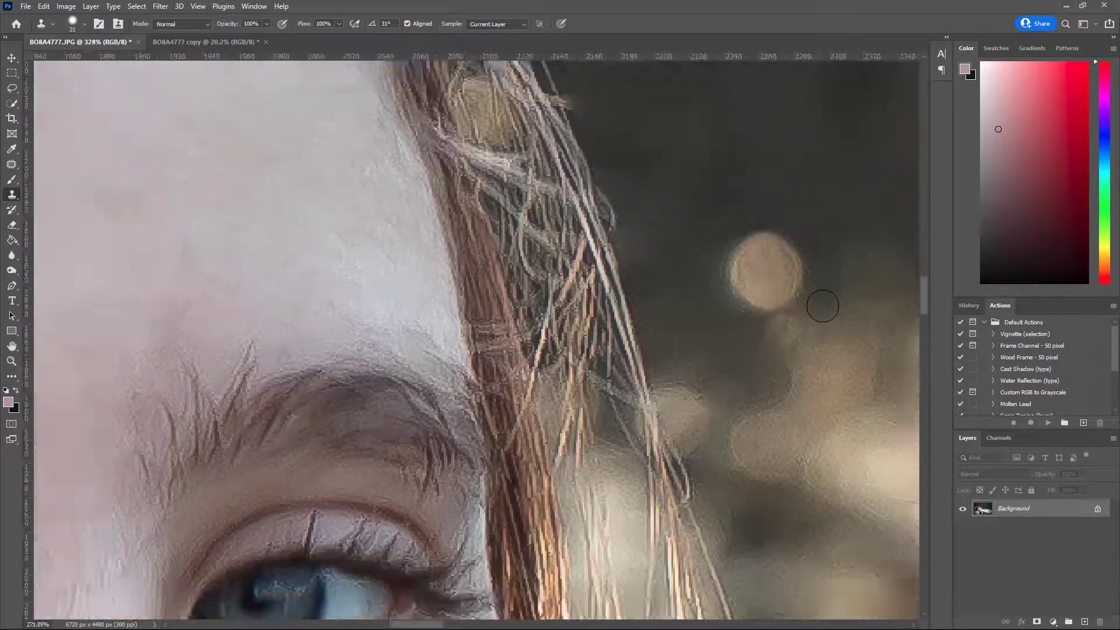
{"action": "scroll", "coordinate": [833, 306], "scroll_direction": "down", "scroll_amount": 3}
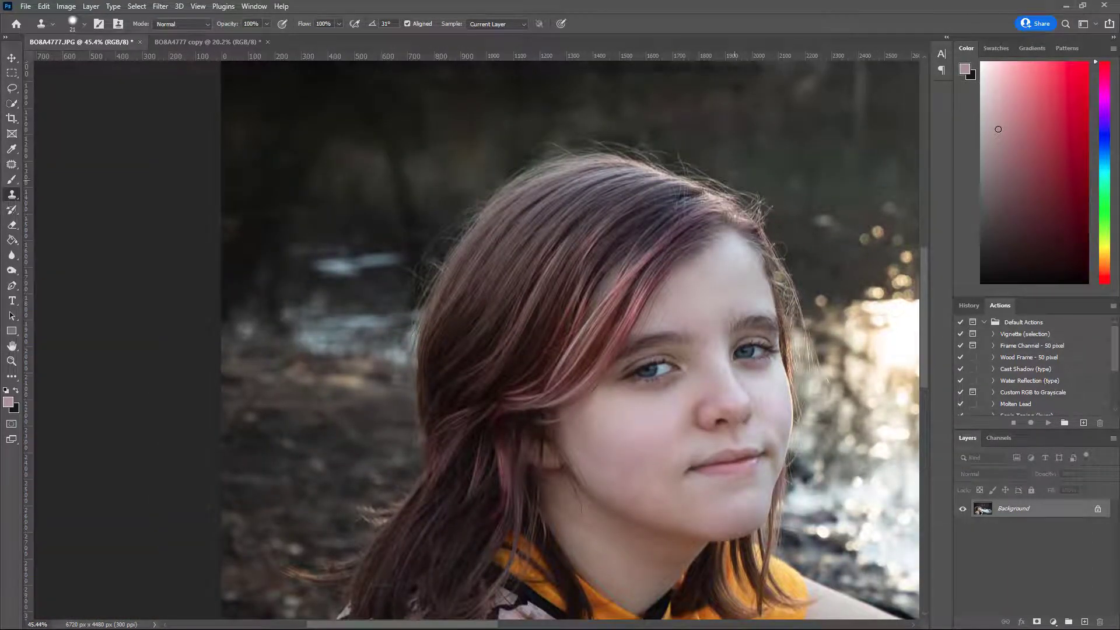
{"action": "scroll", "coordinate": [783, 180], "scroll_direction": "up", "scroll_amount": 4}
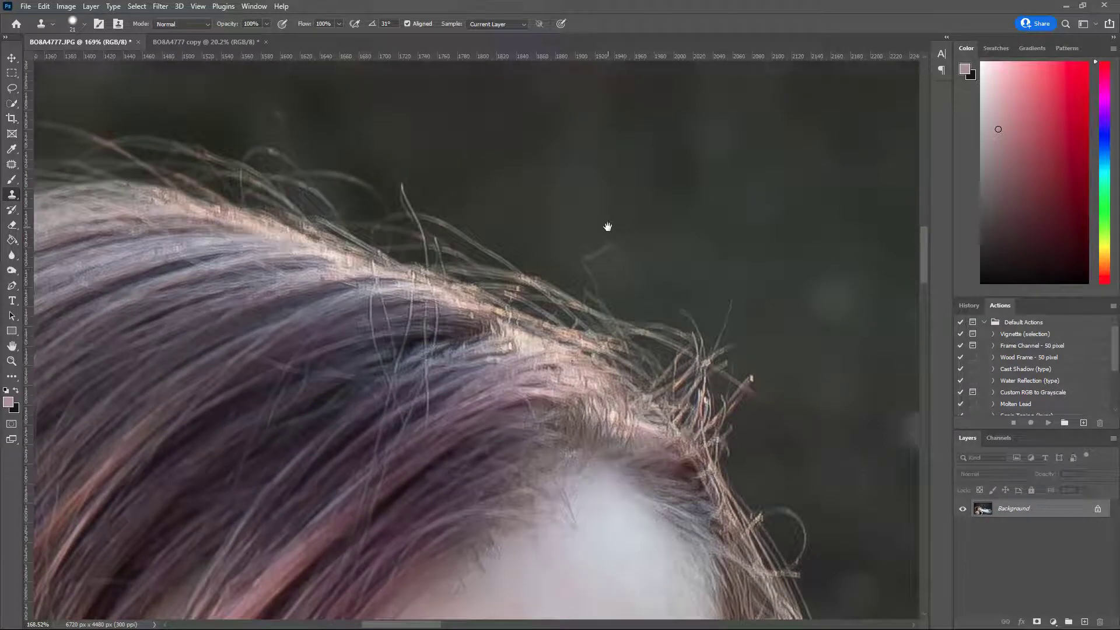
{"action": "right_click", "coordinate": [616, 231]}
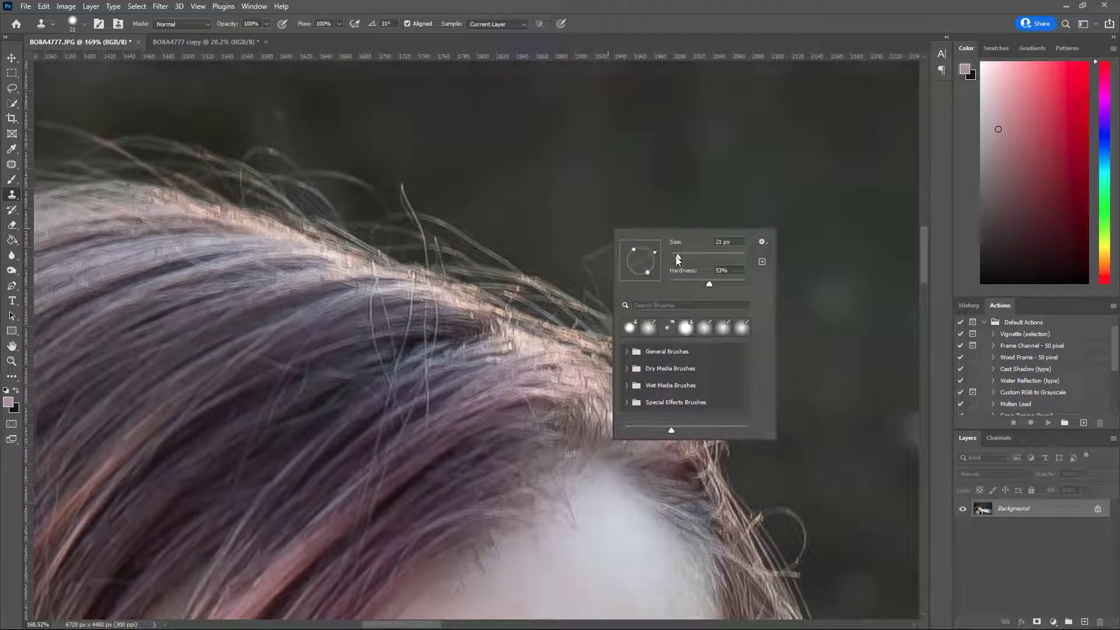
{"action": "left_click", "coordinate": [682, 259]}
{"action": "left_click", "coordinate": [613, 225]}
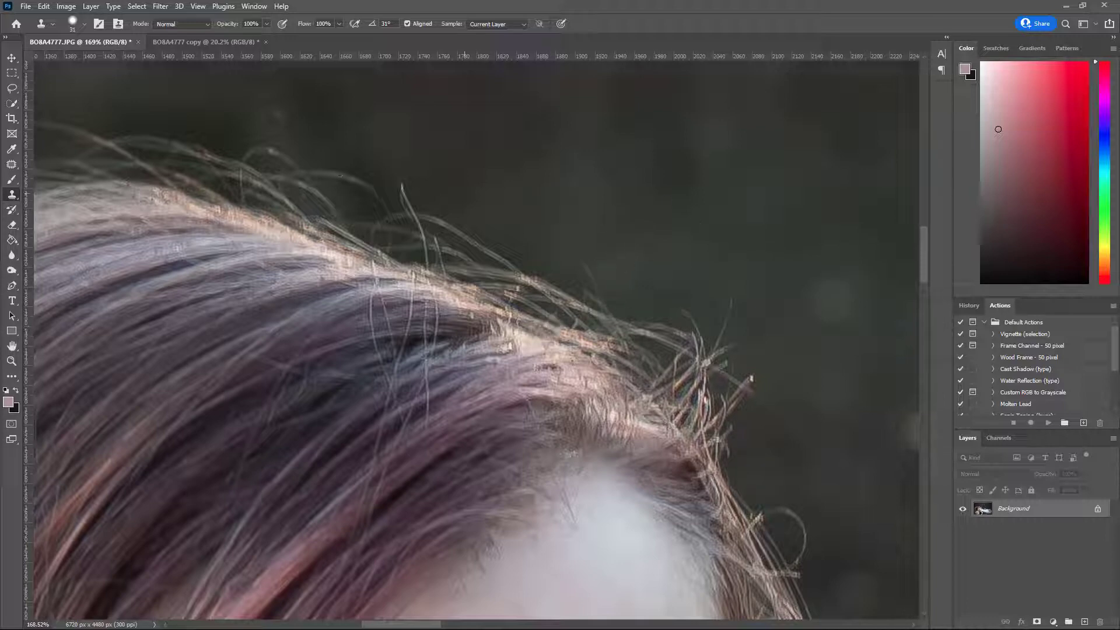
Step: With the Patch tool, replace two thin upright stray hair tips above the hairline with nearby dark background
{"action": "right_click", "coordinate": [11, 166]}
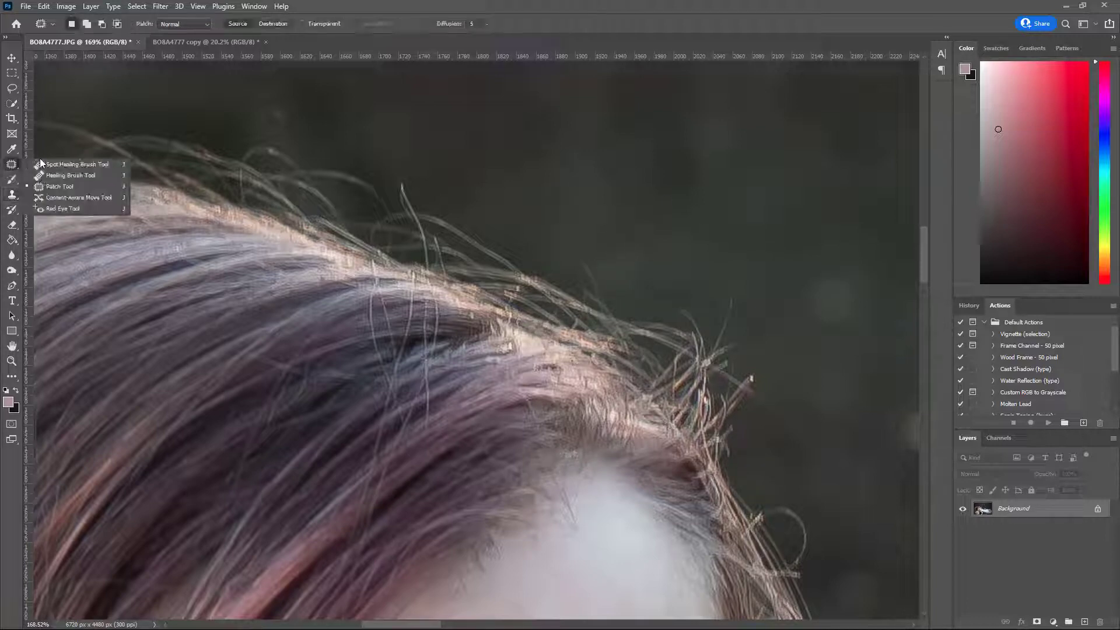
{"action": "left_click", "coordinate": [64, 185]}
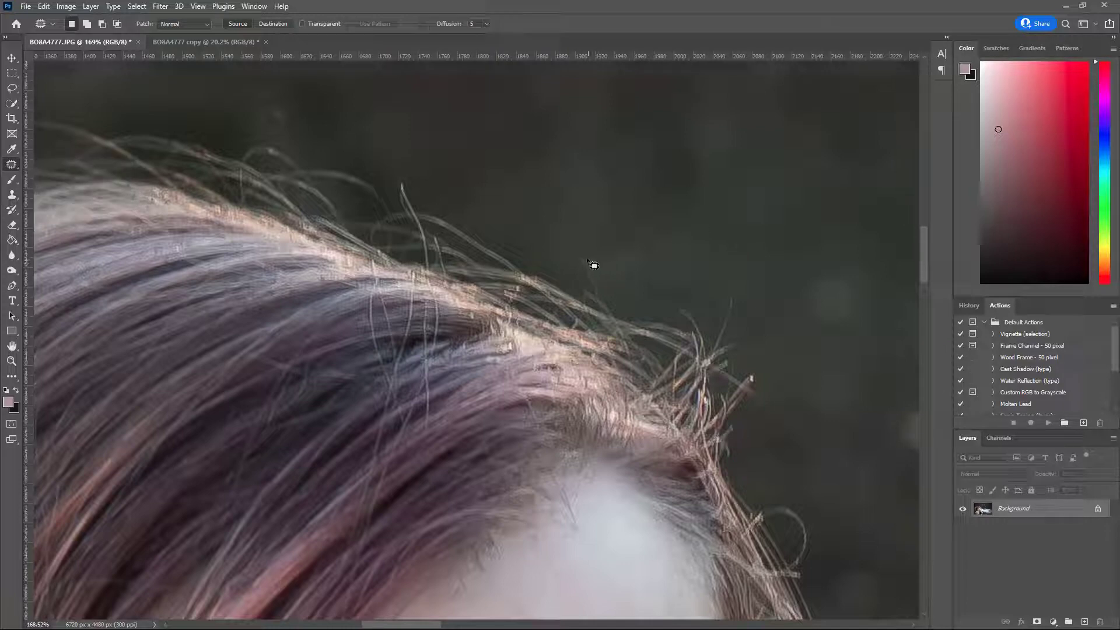
{"action": "left_click_drag", "start_coordinate": [607, 307], "coordinate": [589, 252]}
{"action": "key", "text": "ctrl+d"}
{"action": "mouse_move", "coordinate": [721, 353]}
{"action": "left_mouse_down"}
{"action": "mouse_move", "coordinate": [742, 298]}
{"action": "mouse_move", "coordinate": [736, 337]}
{"action": "mouse_move", "coordinate": [782, 336]}
{"action": "left_mouse_up"}
{"action": "key", "text": "ctrl+d"}
Step: Patch out the curled stray hair that loops into the dark background beside the forehead
{"action": "left_click_drag", "start_coordinate": [693, 305], "coordinate": [480, 197]}
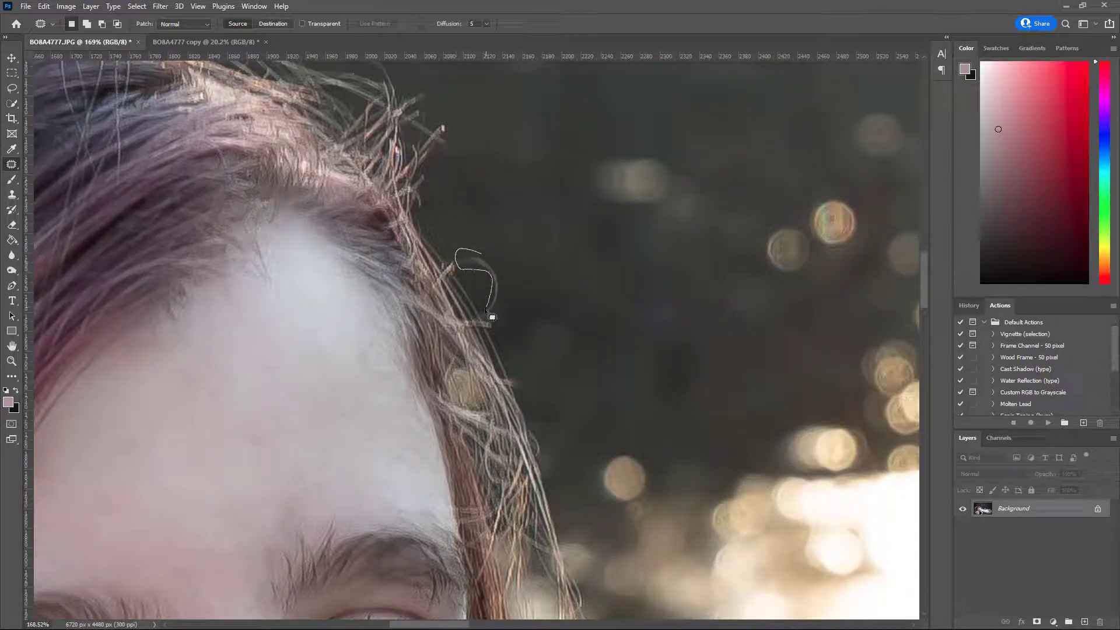
{"action": "left_click_drag", "start_coordinate": [493, 317], "coordinate": [503, 322]}
{"action": "left_click_drag", "start_coordinate": [489, 254], "coordinate": [499, 253]}
{"action": "key", "text": "ctrl+d"}
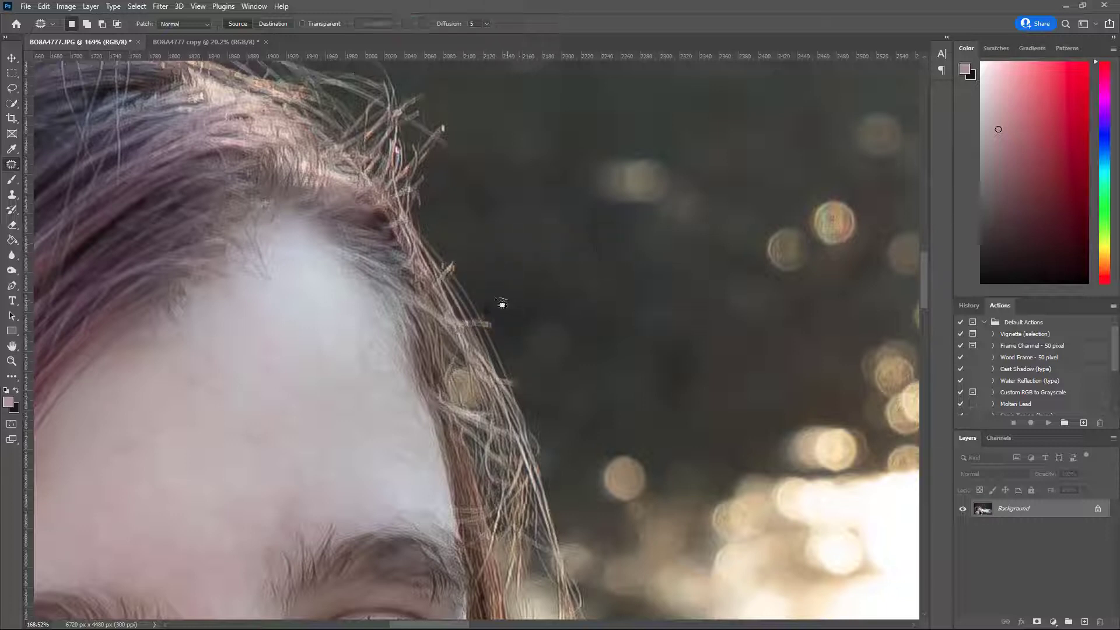
Step: Use Content-Aware Fill on the remnants of the curled hair and the small hair tip beside the forehead's hair edge
{"action": "mouse_move", "coordinate": [507, 299]}
{"action": "left_mouse_down"}
{"action": "mouse_move", "coordinate": [482, 314]}
{"action": "mouse_move", "coordinate": [515, 322]}
{"action": "left_mouse_up"}
{"action": "key", "text": "shift+F5"}
{"action": "key", "text": "Return"}
{"action": "key", "text": "ctrl+d"}
{"action": "key", "text": "shift+F5"}
{"action": "key", "text": "Return"}
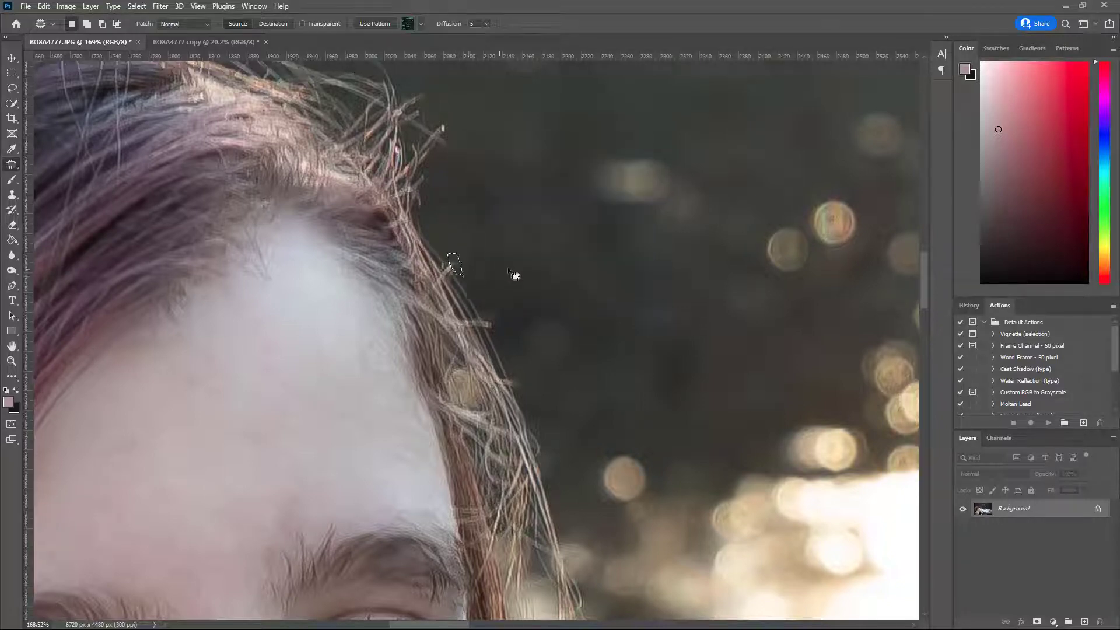
{"action": "key", "text": "ctrl+d"}
Step: Compare the retouched hair edge with the same area in the BO8A4777 copy document, then return to BO8A4777.JPG
{"action": "scroll", "coordinate": [273, 279], "scroll_direction": "down", "scroll_amount": 6}
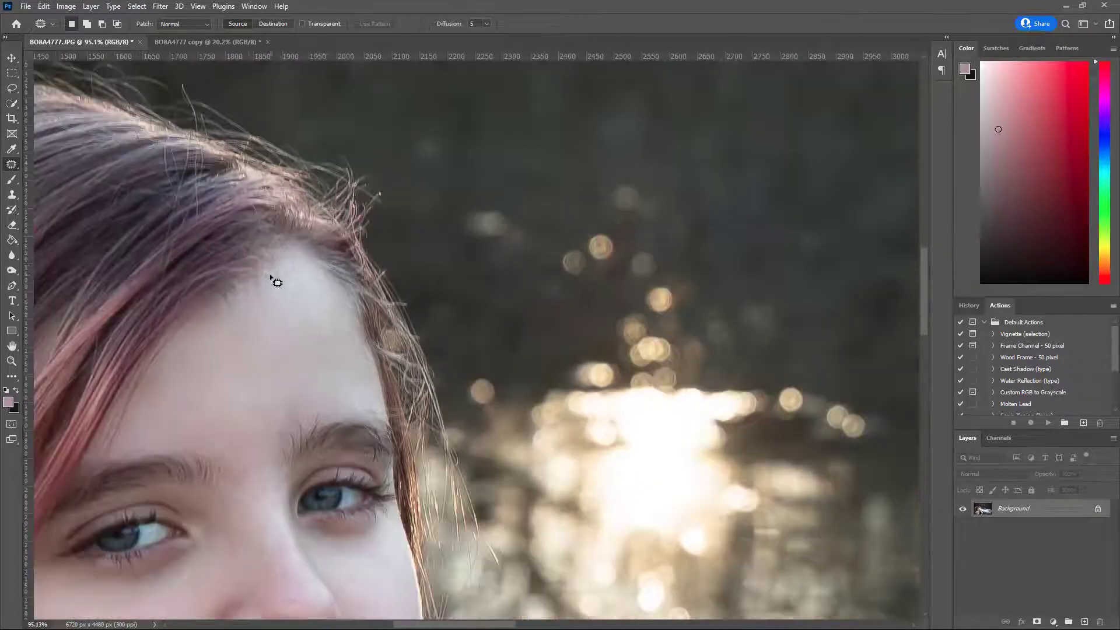
{"action": "left_click", "coordinate": [187, 42]}
{"action": "scroll", "coordinate": [355, 263], "scroll_direction": "up", "scroll_amount": 5}
{"action": "scroll", "coordinate": [321, 280], "scroll_direction": "up", "scroll_amount": 3}
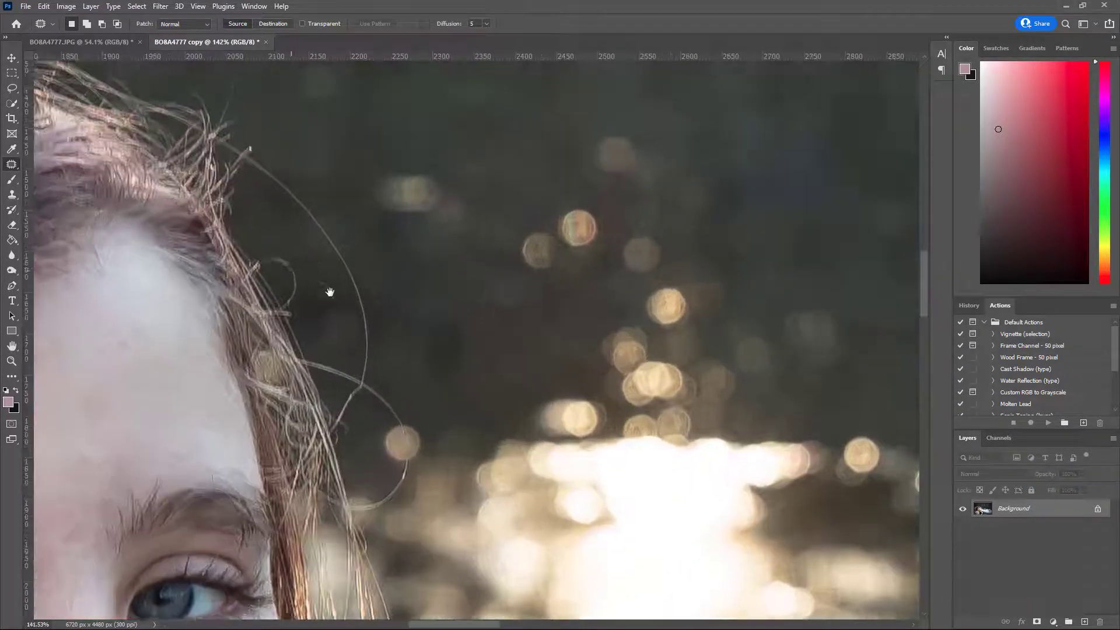
{"action": "left_click", "coordinate": [117, 42]}
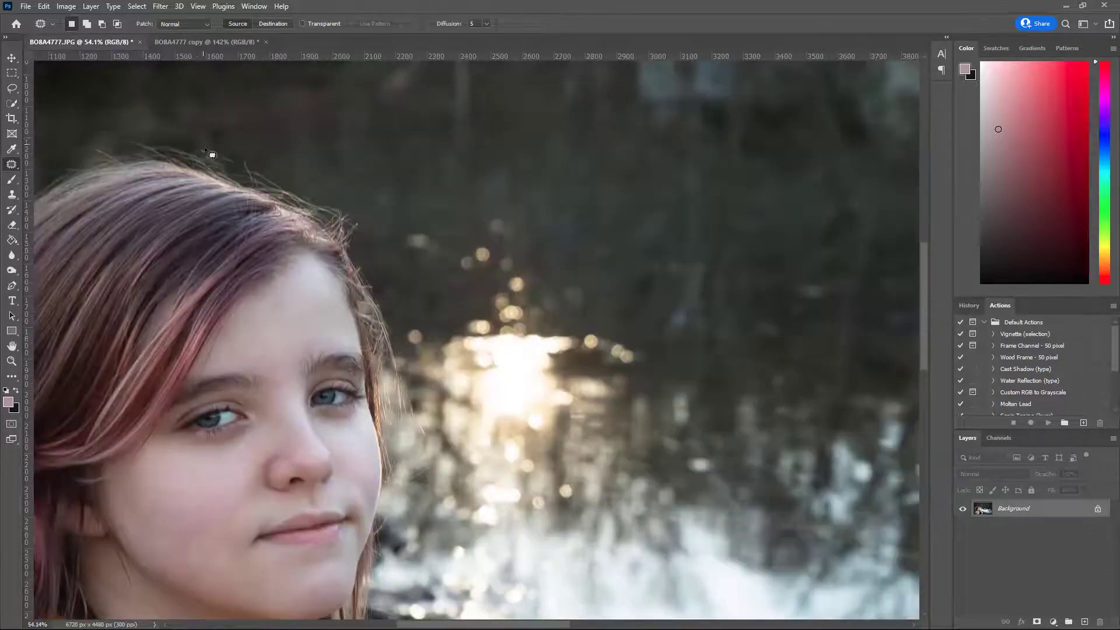
Step: Patch away the short hair tip and its reddish remnant along the outer hair edge beside the upper forehead
{"action": "scroll", "coordinate": [408, 283], "scroll_direction": "up", "scroll_amount": 6}
{"action": "scroll", "coordinate": [376, 271], "scroll_direction": "up", "scroll_amount": 5}
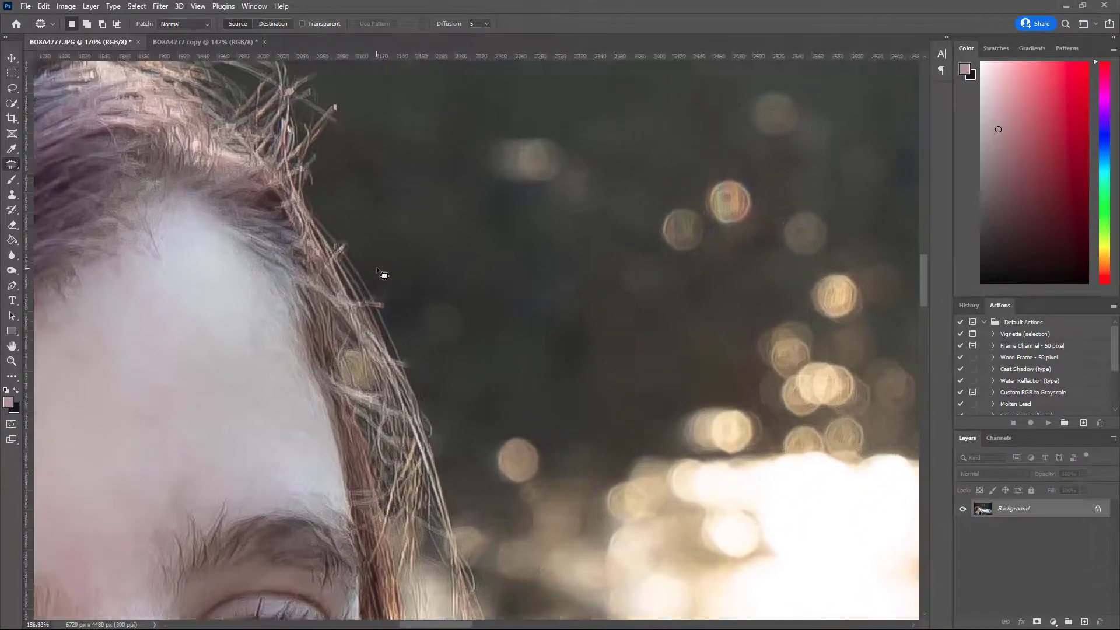
{"action": "mouse_move", "coordinate": [307, 235]}
{"action": "left_mouse_down"}
{"action": "mouse_move", "coordinate": [280, 263]}
{"action": "mouse_move", "coordinate": [299, 271]}
{"action": "mouse_move", "coordinate": [335, 236]}
{"action": "mouse_move", "coordinate": [318, 242]}
{"action": "mouse_move", "coordinate": [336, 271]}
{"action": "left_mouse_up"}
{"action": "left_click", "coordinate": [337, 220]}
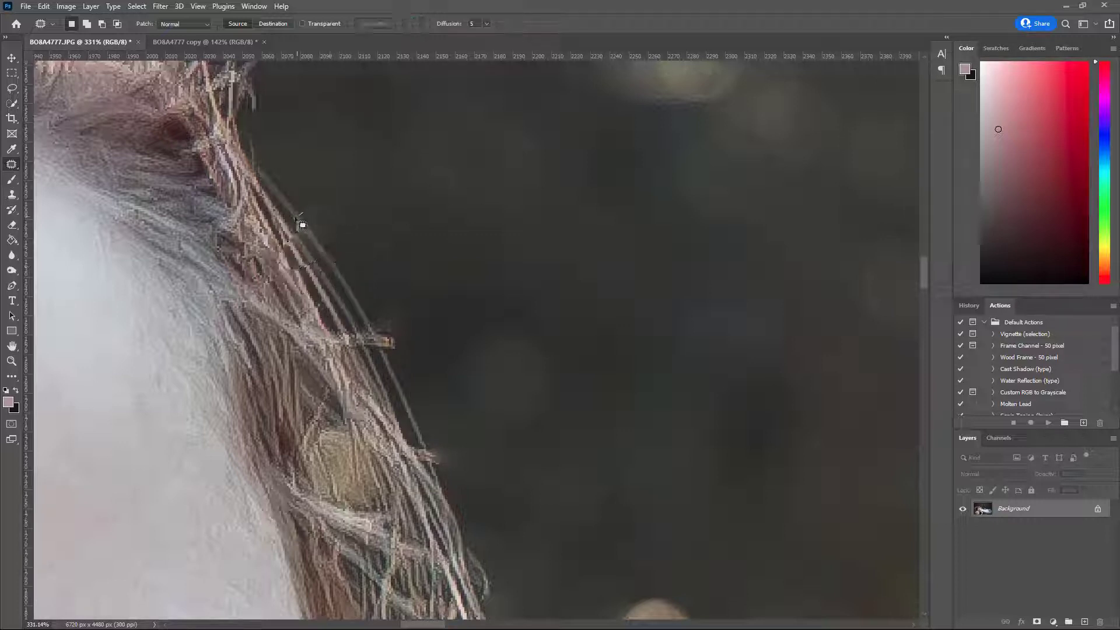
{"action": "mouse_move", "coordinate": [302, 224]}
{"action": "left_mouse_down"}
{"action": "mouse_move", "coordinate": [281, 242]}
{"action": "mouse_move", "coordinate": [313, 241]}
{"action": "left_mouse_up"}
{"action": "left_click", "coordinate": [363, 237]}
{"action": "scroll", "coordinate": [428, 286], "scroll_direction": "down", "scroll_amount": 8}
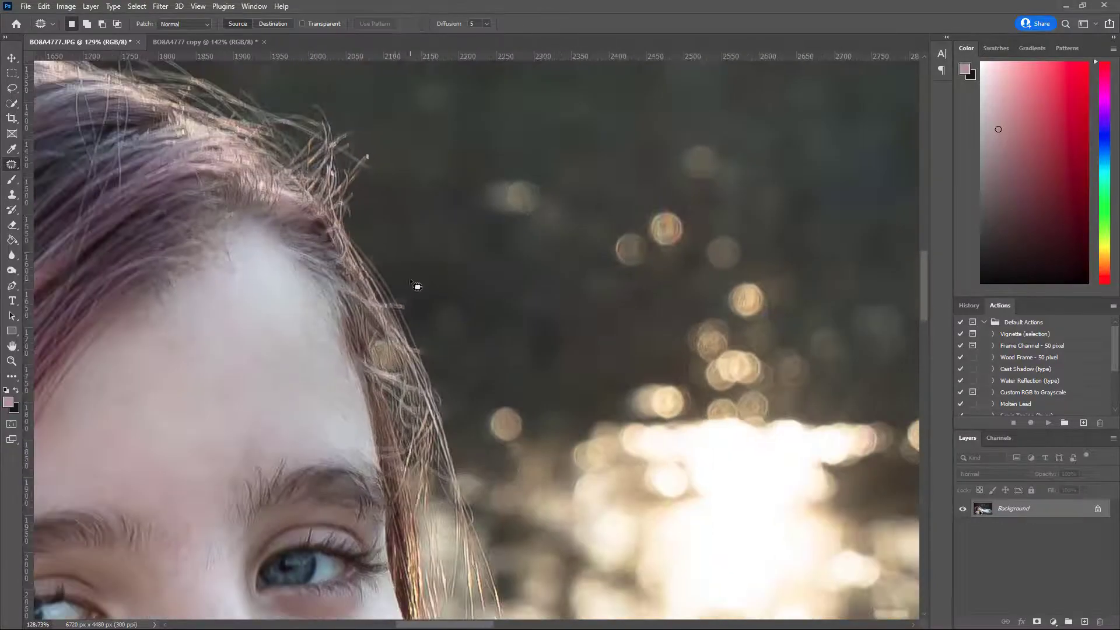
Step: Patch the faint light smudge in the dark background just outside the outer strand beside the upper forehead
{"action": "scroll", "coordinate": [413, 263], "scroll_direction": "up", "scroll_amount": 4}
{"action": "scroll", "coordinate": [424, 269], "scroll_direction": "up", "scroll_amount": 6}
{"action": "scroll", "coordinate": [315, 263], "scroll_direction": "down", "scroll_amount": 4}
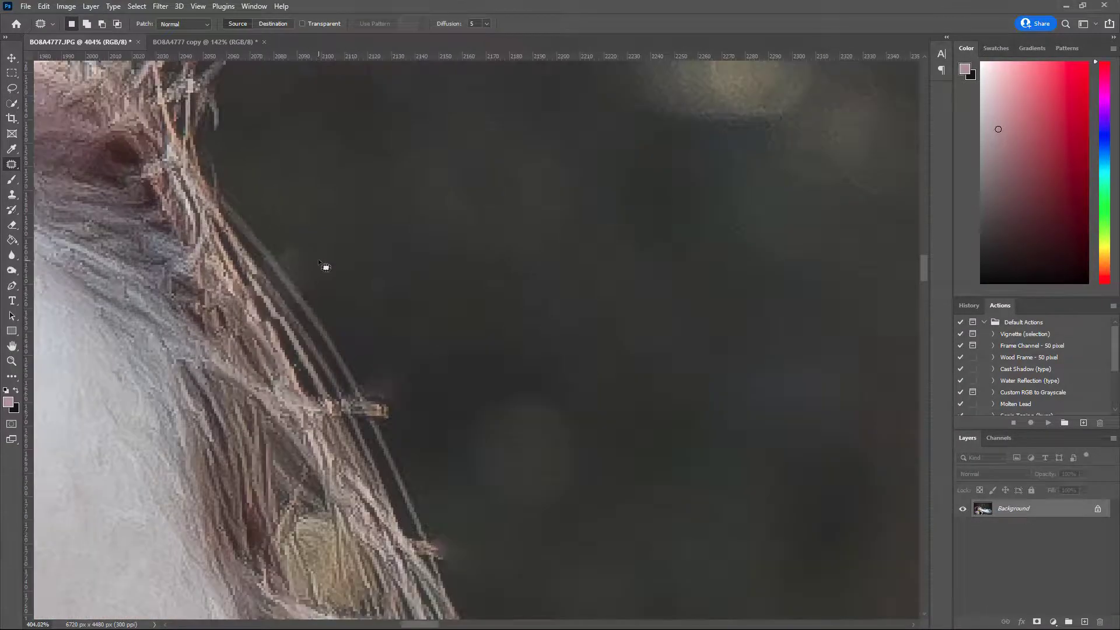
{"action": "mouse_move", "coordinate": [301, 249]}
{"action": "left_mouse_down"}
{"action": "mouse_move", "coordinate": [285, 250]}
{"action": "mouse_move", "coordinate": [298, 256]}
{"action": "left_mouse_up"}
{"action": "scroll", "coordinate": [341, 273], "scroll_direction": "down", "scroll_amount": 5}
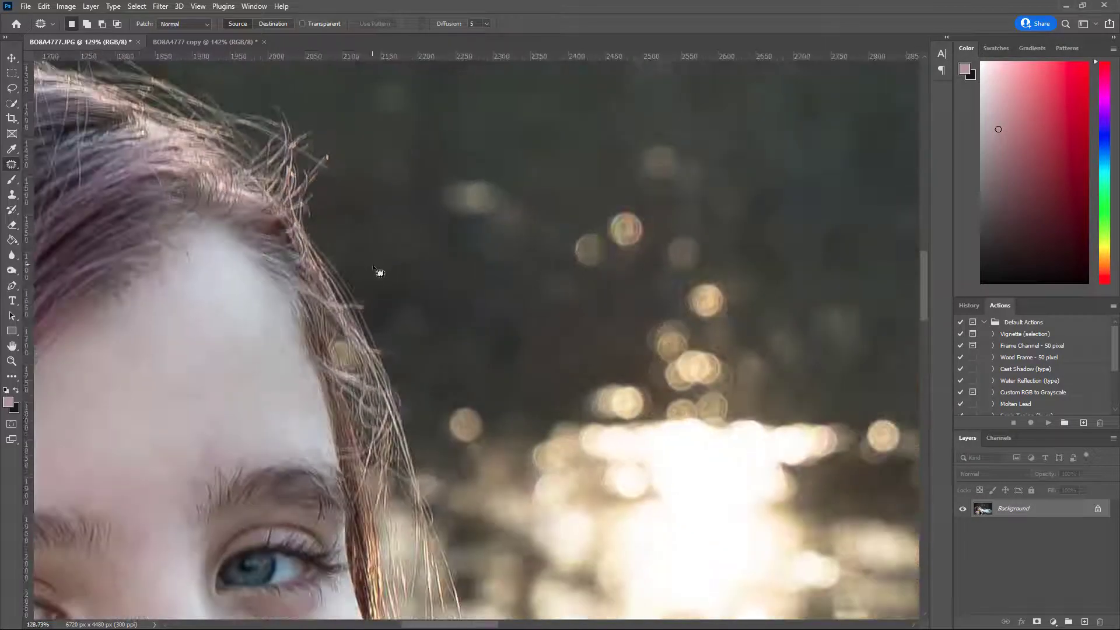
Step: Remove the horizontal hair stub crossing the outer strand and smooth the adjacent dark background with Content-Aware Fill
{"action": "scroll", "coordinate": [371, 314], "scroll_direction": "up", "scroll_amount": 5}
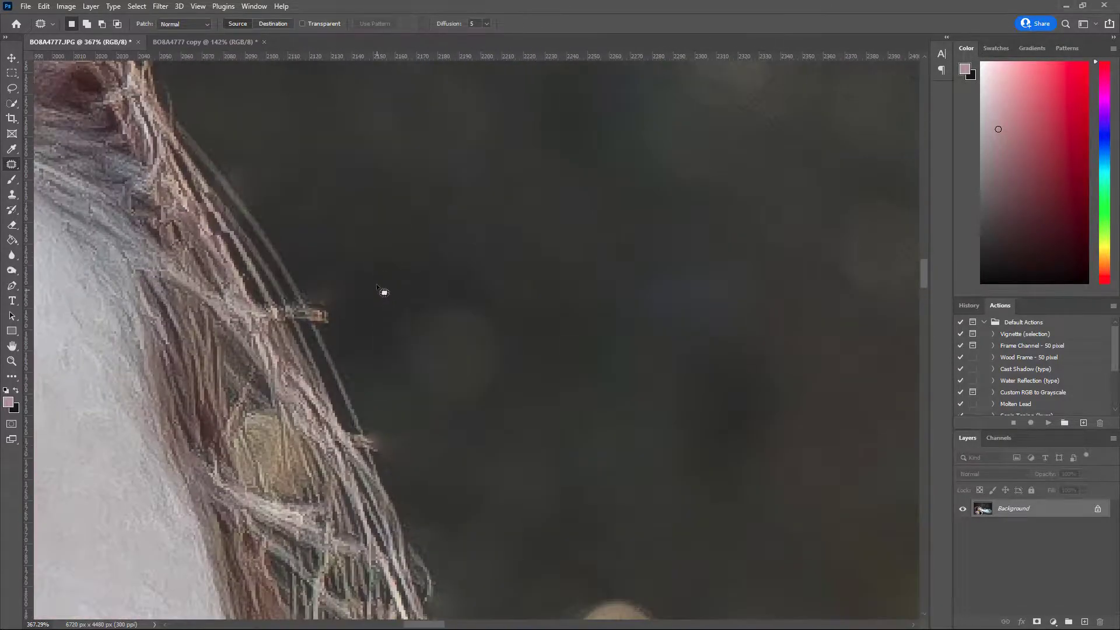
{"action": "mouse_move", "coordinate": [284, 305]}
{"action": "left_mouse_down"}
{"action": "mouse_move", "coordinate": [266, 320]}
{"action": "mouse_move", "coordinate": [275, 327]}
{"action": "mouse_move", "coordinate": [323, 334]}
{"action": "mouse_move", "coordinate": [340, 332]}
{"action": "mouse_move", "coordinate": [338, 321]}
{"action": "mouse_move", "coordinate": [326, 323]}
{"action": "mouse_move", "coordinate": [336, 346]}
{"action": "left_mouse_up"}
{"action": "key", "text": "ctrl+d"}
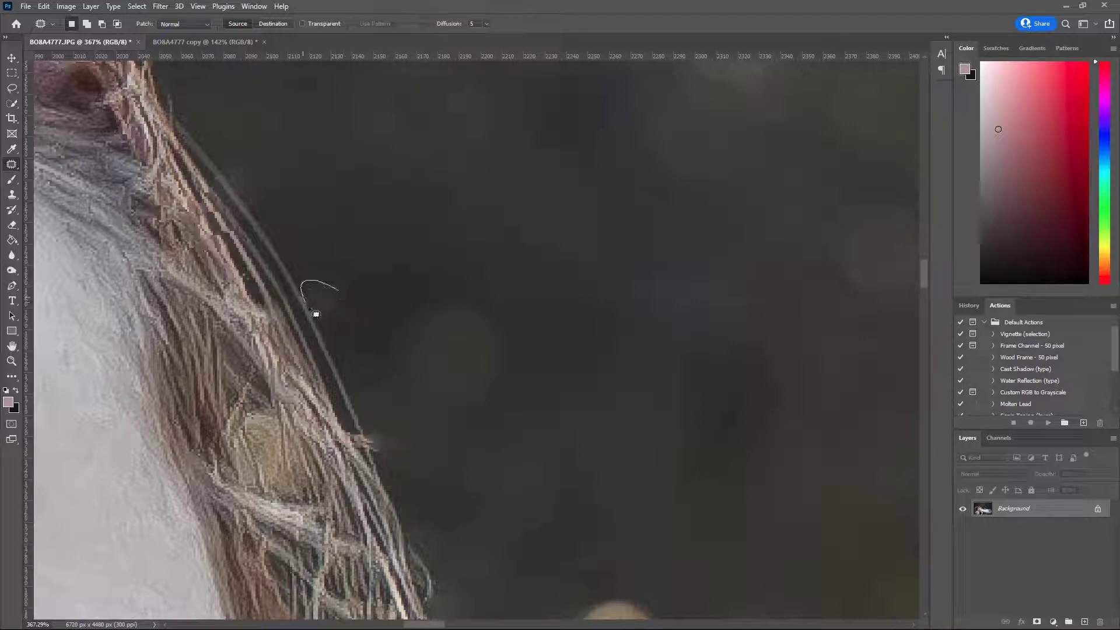
{"action": "mouse_move", "coordinate": [315, 314]}
{"action": "left_mouse_down"}
{"action": "mouse_move", "coordinate": [347, 291]}
{"action": "mouse_move", "coordinate": [325, 268]}
{"action": "mouse_move", "coordinate": [317, 293]}
{"action": "left_mouse_up"}
{"action": "key", "text": "shift+F5"}
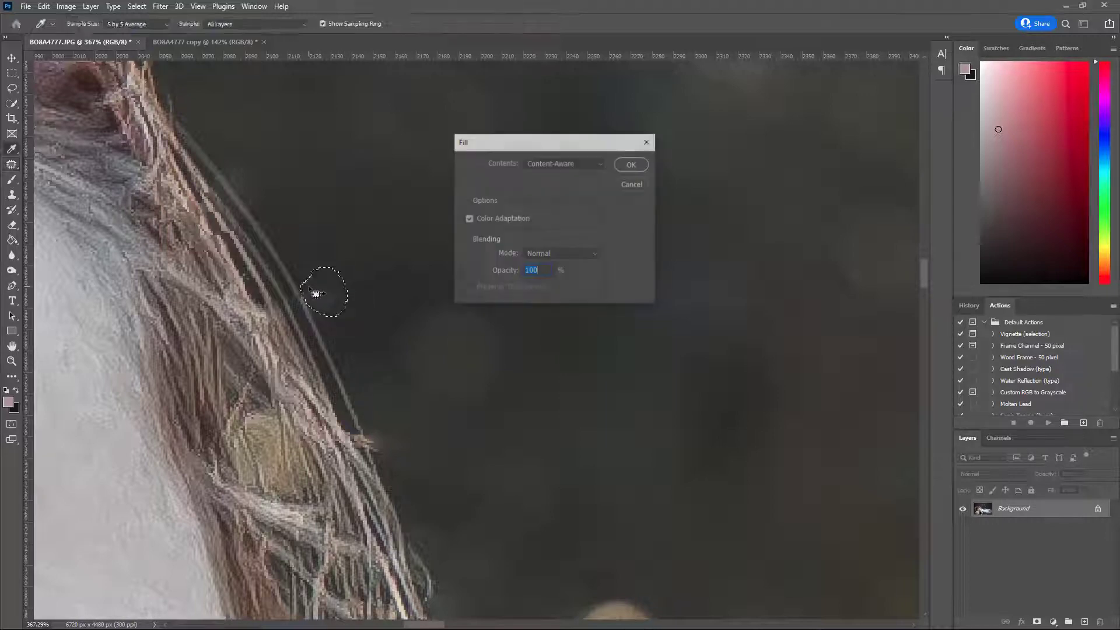
{"action": "key", "text": "Return"}
{"action": "key", "text": "ctrl+d"}
{"action": "scroll", "coordinate": [345, 245], "scroll_direction": "down", "scroll_amount": 3}
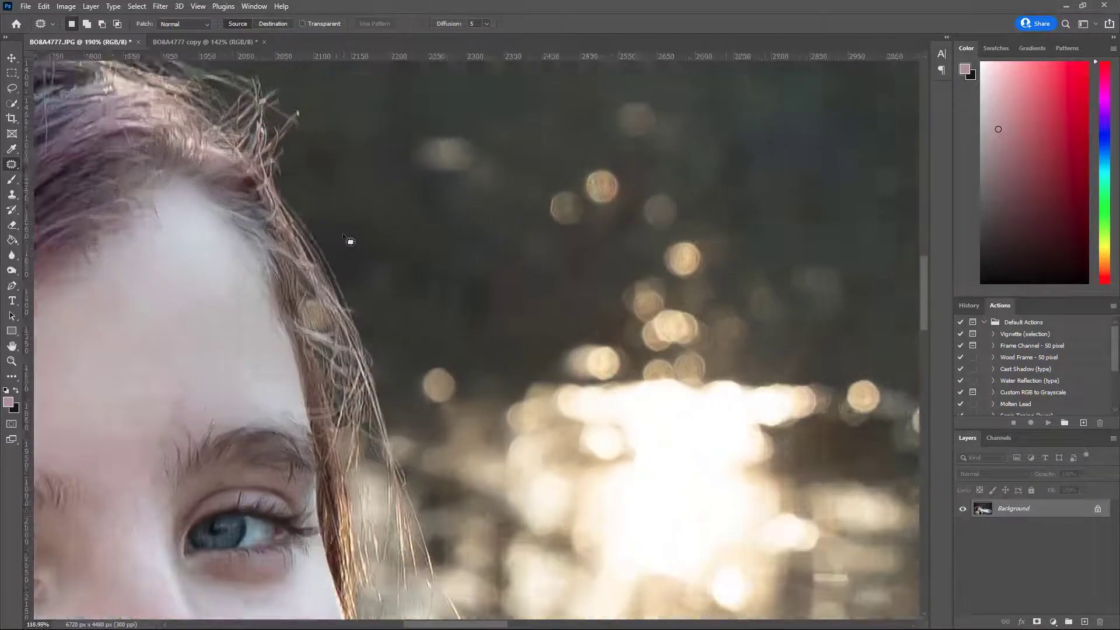
{"action": "scroll", "coordinate": [349, 241], "scroll_direction": "down", "scroll_amount": 3}
Step: Clean a narrow strip of dark background directly along the outer strand with the Patch tool
{"action": "scroll", "coordinate": [377, 305], "scroll_direction": "up", "scroll_amount": 4}
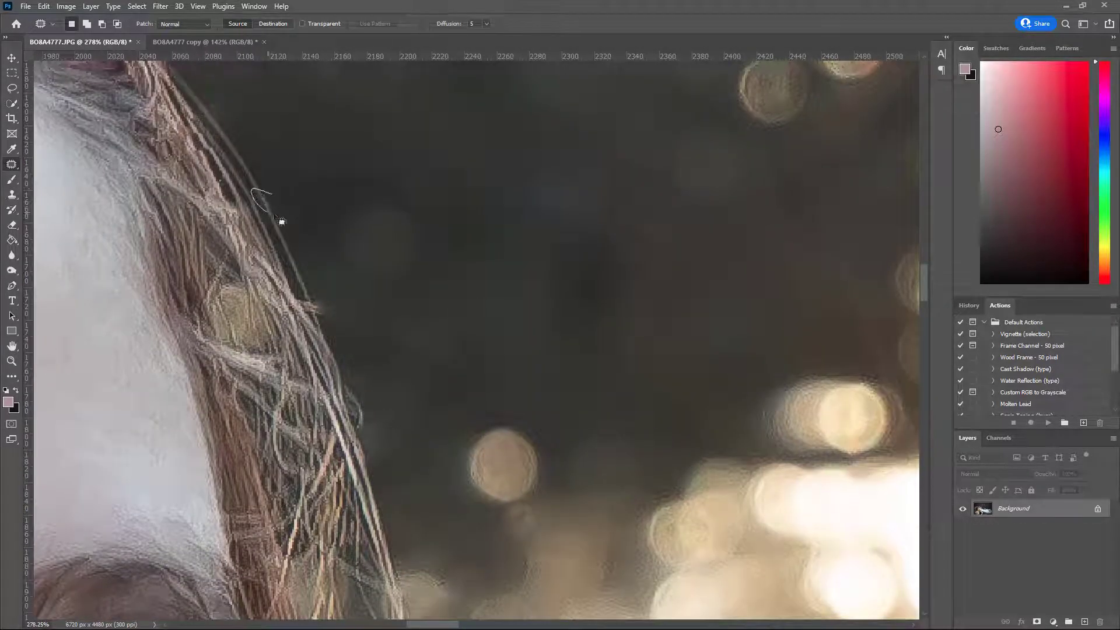
{"action": "left_click_drag", "start_coordinate": [282, 221], "coordinate": [281, 236]}
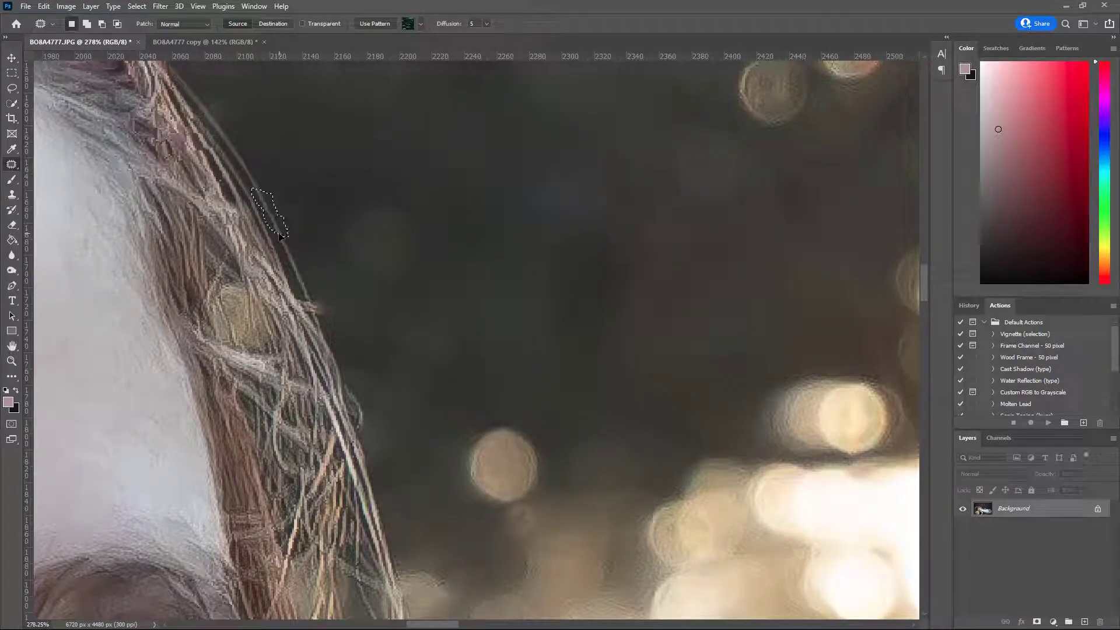
{"action": "key", "text": "ctrl+d"}
{"action": "scroll", "coordinate": [337, 207], "scroll_direction": "down", "scroll_amount": 2}
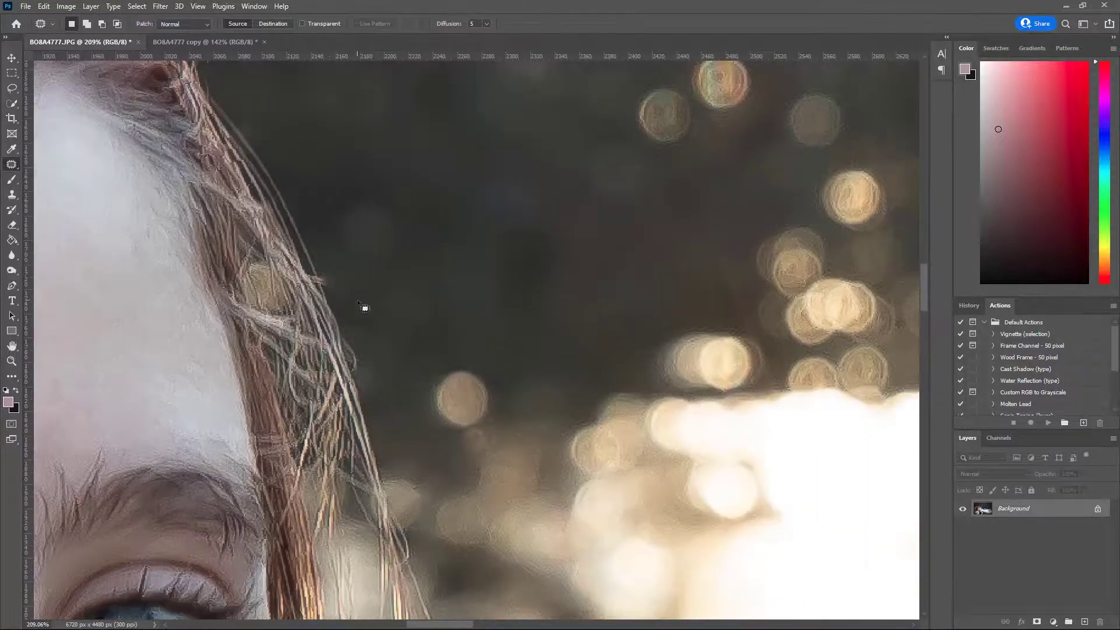
Step: Try to remove the reddish hair stub at the lower end of the outer strand with Content-Aware Fill, and undo the attempt
{"action": "scroll", "coordinate": [350, 298], "scroll_direction": "up", "scroll_amount": 3}
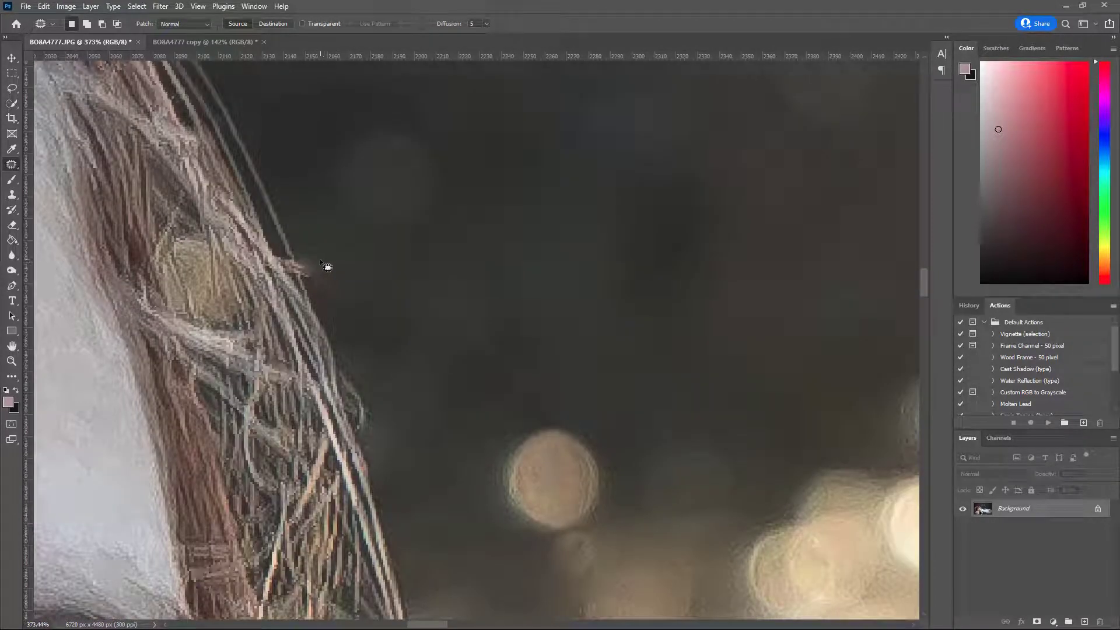
{"action": "mouse_move", "coordinate": [320, 260]}
{"action": "left_mouse_down"}
{"action": "mouse_move", "coordinate": [280, 256]}
{"action": "mouse_move", "coordinate": [281, 266]}
{"action": "mouse_move", "coordinate": [325, 283]}
{"action": "mouse_move", "coordinate": [315, 245]}
{"action": "mouse_move", "coordinate": [269, 231]}
{"action": "mouse_move", "coordinate": [278, 256]}
{"action": "mouse_move", "coordinate": [340, 232]}
{"action": "left_mouse_up"}
{"action": "key", "text": "ctrl+d"}
{"action": "mouse_move", "coordinate": [319, 262]}
{"action": "left_mouse_down"}
{"action": "mouse_move", "coordinate": [276, 258]}
{"action": "mouse_move", "coordinate": [300, 284]}
{"action": "mouse_move", "coordinate": [332, 284]}
{"action": "left_mouse_up"}
{"action": "key", "text": "Delete"}
{"action": "key", "text": "Escape"}
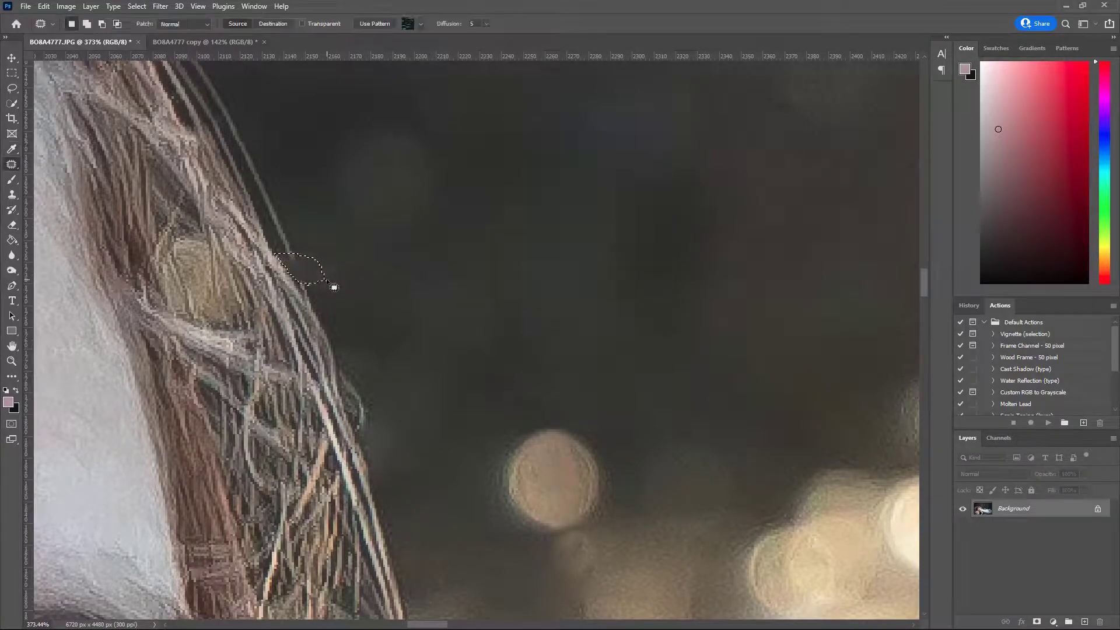
{"action": "key", "text": "ctrl+d"}
{"action": "left_click", "coordinate": [345, 255]}
{"action": "key", "text": "ctrl+z"}
{"action": "key", "text": "ctrl+z"}
{"action": "key", "text": "ctrl+z"}
Step: Patch the reddish hair stub at the lower end of the outer strand with dark background
{"action": "mouse_move", "coordinate": [292, 273]}
{"action": "left_mouse_down"}
{"action": "mouse_move", "coordinate": [314, 295]}
{"action": "mouse_move", "coordinate": [288, 237]}
{"action": "left_mouse_up"}
{"action": "left_click", "coordinate": [361, 221]}
{"action": "scroll", "coordinate": [367, 225], "scroll_direction": "down", "scroll_amount": 8}
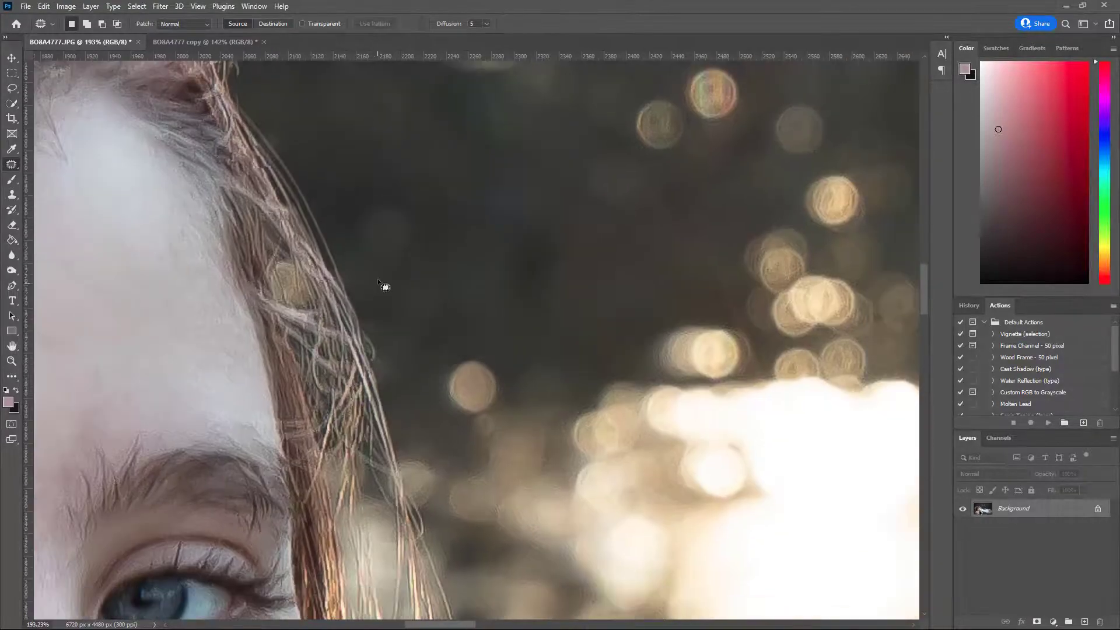
Step: Remove the longest hair tip sticking out of the tuft above the forehead with Content-Aware Fill
{"action": "scroll", "coordinate": [424, 217], "scroll_direction": "up", "scroll_amount": 6}
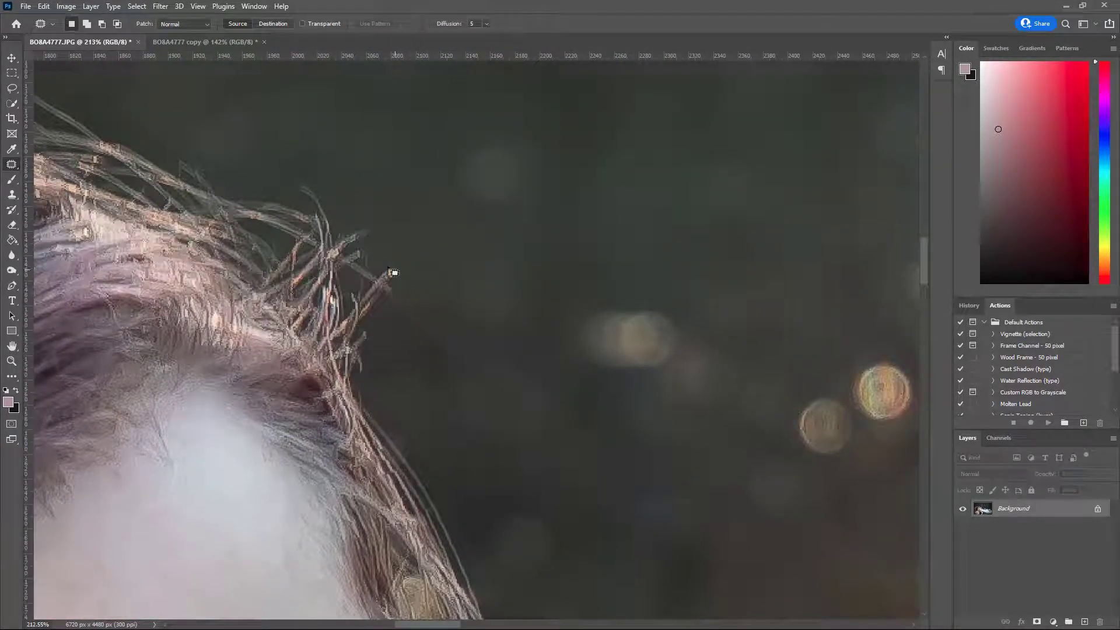
{"action": "mouse_move", "coordinate": [365, 273]}
{"action": "left_mouse_down"}
{"action": "mouse_move", "coordinate": [393, 306]}
{"action": "mouse_move", "coordinate": [421, 301]}
{"action": "left_mouse_up"}
{"action": "key", "text": "Delete"}
{"action": "key", "text": "Return"}
{"action": "key", "text": "ctrl+d"}
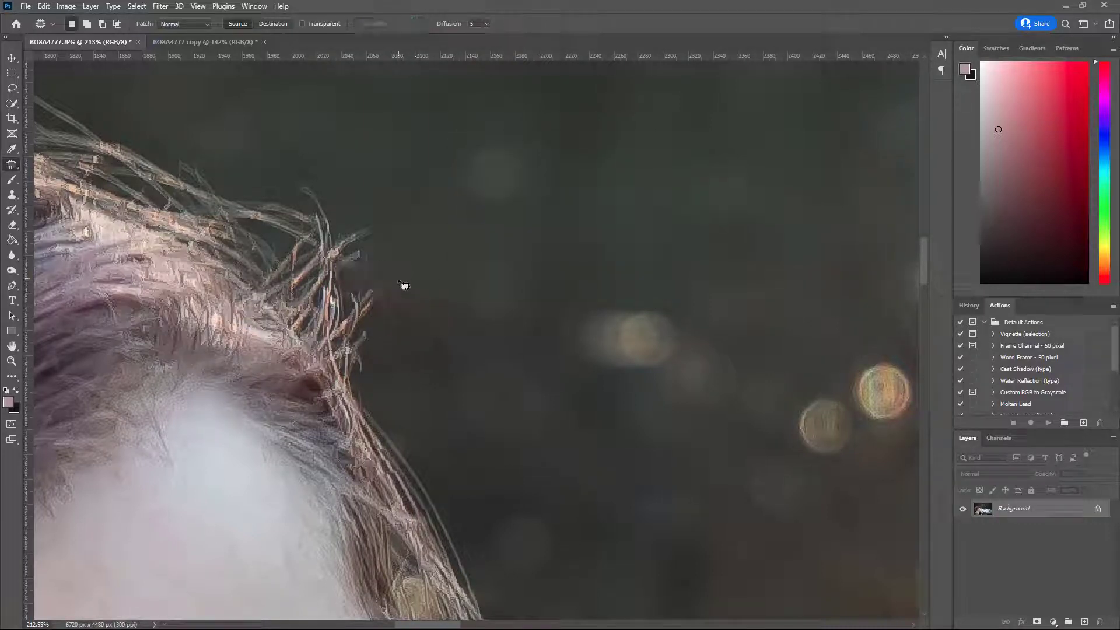
Step: Apply Content-Aware Fill to two more areas beside the tuft above the forehead to trim its remaining hair ends
{"action": "mouse_move", "coordinate": [387, 289]}
{"action": "left_mouse_down"}
{"action": "mouse_move", "coordinate": [361, 304]}
{"action": "mouse_move", "coordinate": [364, 317]}
{"action": "mouse_move", "coordinate": [390, 320]}
{"action": "left_mouse_up"}
{"action": "key", "text": "Delete"}
{"action": "key", "text": "Return"}
{"action": "key", "text": "ctrl+d"}
{"action": "left_click_drag", "start_coordinate": [400, 318], "coordinate": [400, 318]}
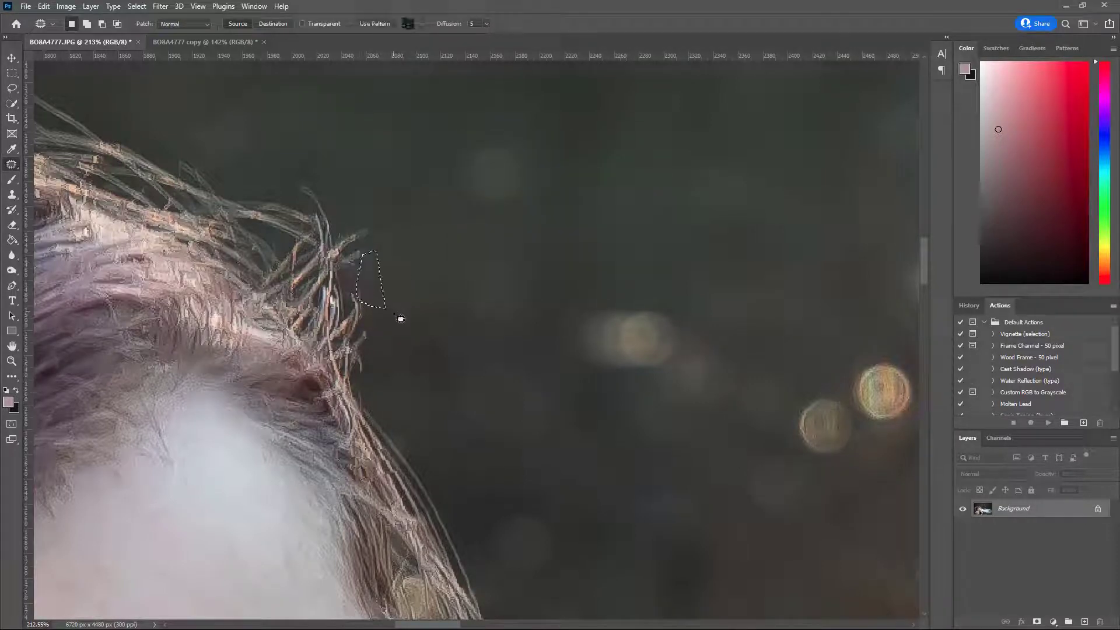
{"action": "key", "text": "Delete"}
{"action": "key", "text": "Return"}
{"action": "key", "text": "ctrl+d"}
{"action": "scroll", "coordinate": [424, 295], "scroll_direction": "down", "scroll_amount": 8}
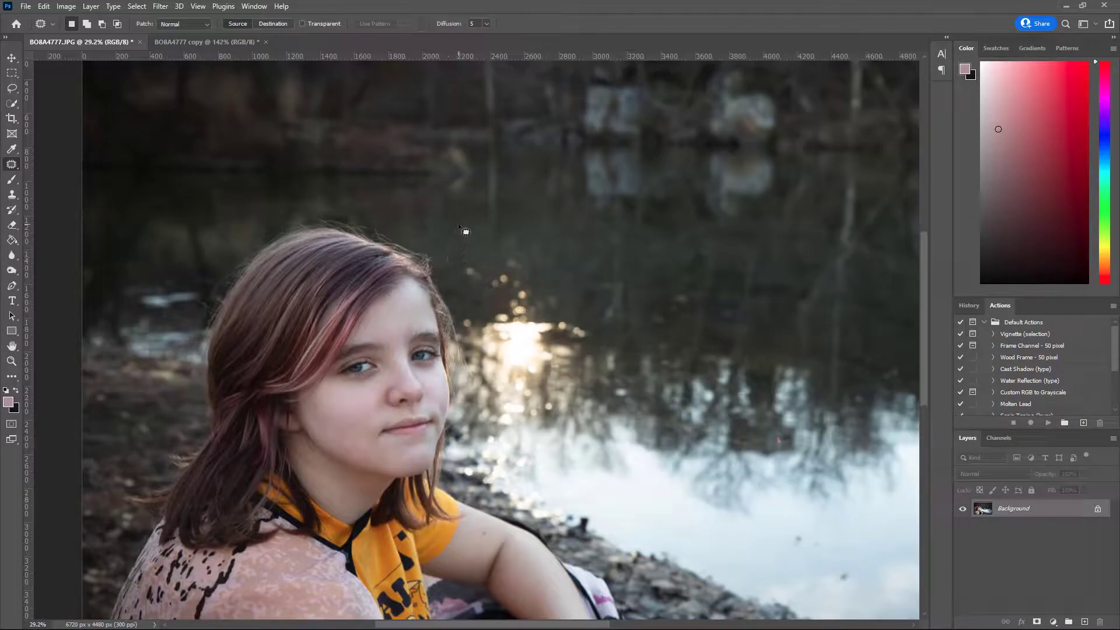
Step: Trim a stray hair tip above the crown and the loose ends beside the tuft over the forehead using small freehand selections
{"action": "scroll", "coordinate": [446, 256], "scroll_direction": "up", "scroll_amount": 4}
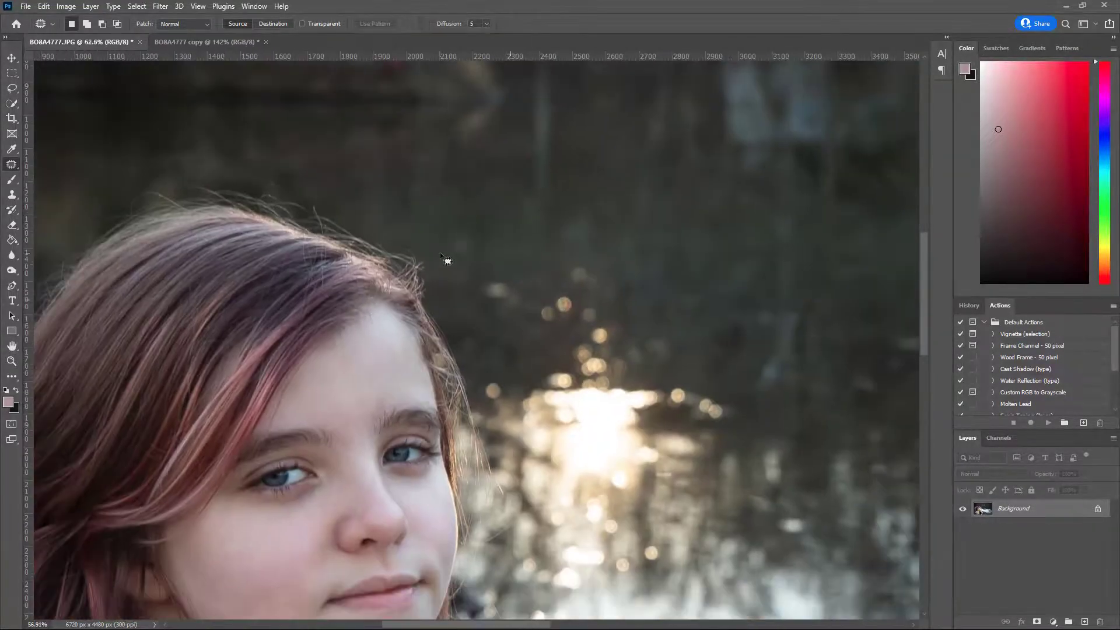
{"action": "scroll", "coordinate": [447, 257], "scroll_direction": "up", "scroll_amount": 1}
{"action": "scroll", "coordinate": [420, 286], "scroll_direction": "up", "scroll_amount": 2}
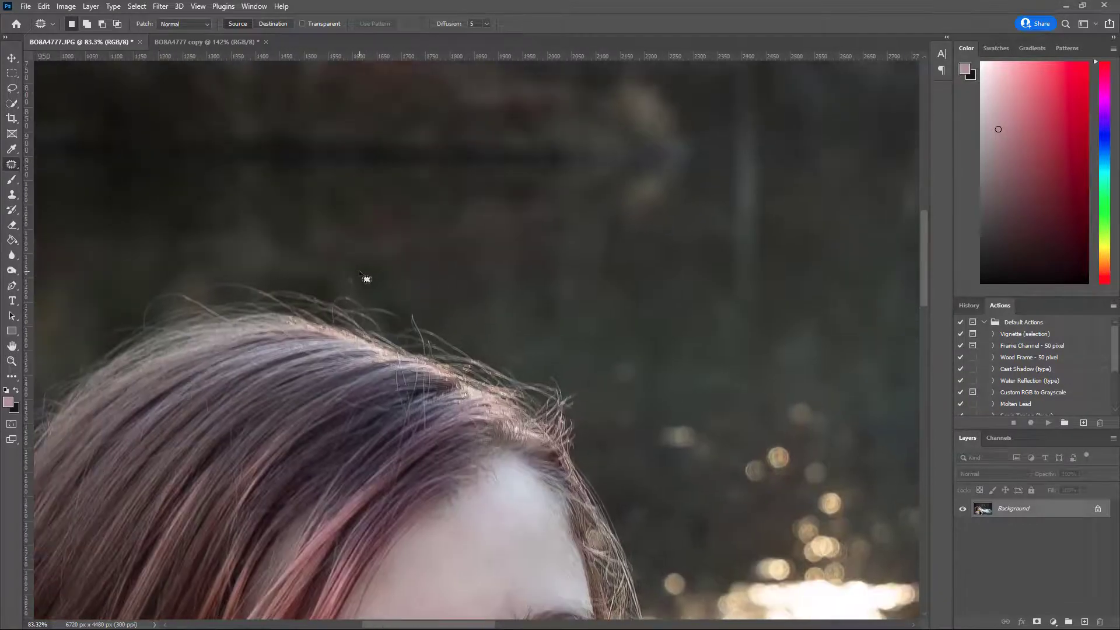
{"action": "mouse_move", "coordinate": [359, 272]}
{"action": "left_mouse_down"}
{"action": "mouse_move", "coordinate": [343, 284]}
{"action": "mouse_move", "coordinate": [366, 302]}
{"action": "left_mouse_up"}
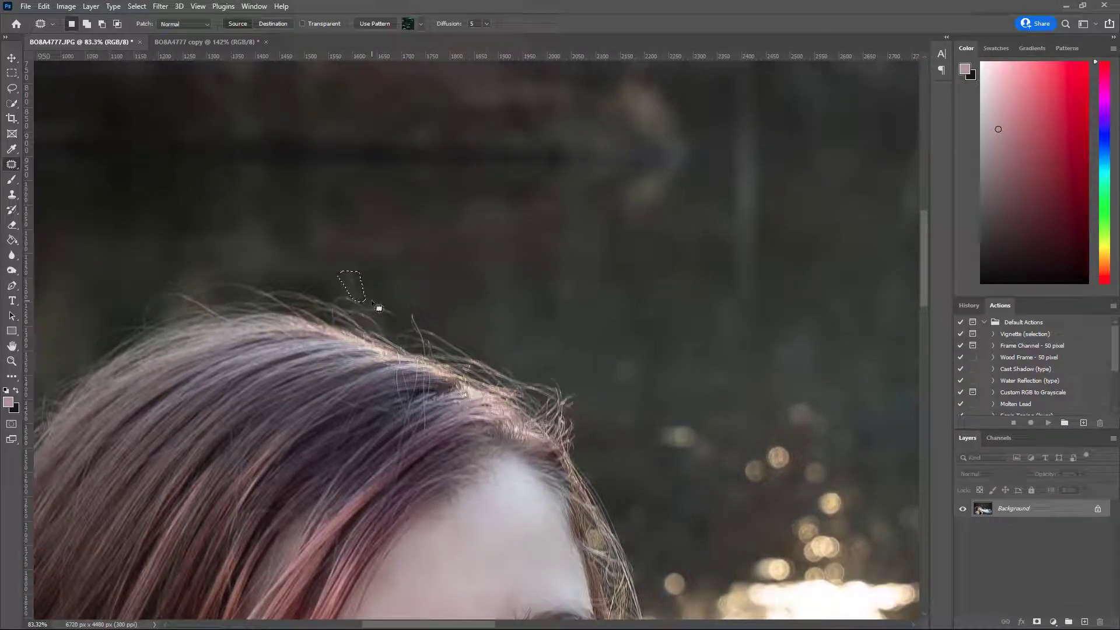
{"action": "left_click", "coordinate": [480, 263]}
{"action": "scroll", "coordinate": [479, 247], "scroll_direction": "down", "scroll_amount": 8}
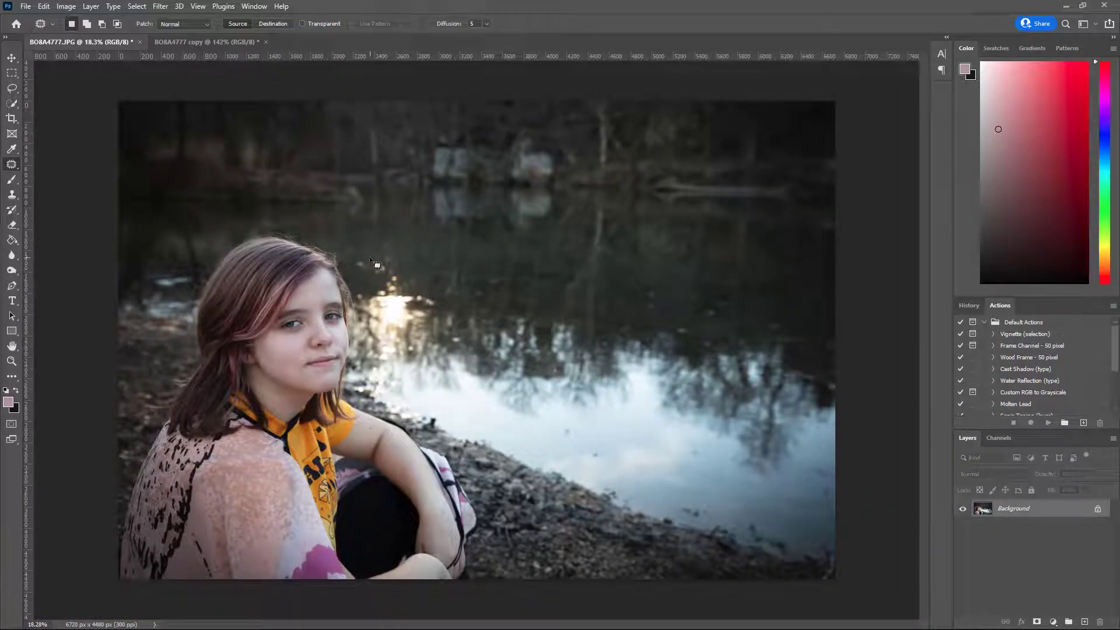
{"action": "scroll", "coordinate": [348, 260], "scroll_direction": "up", "scroll_amount": 10}
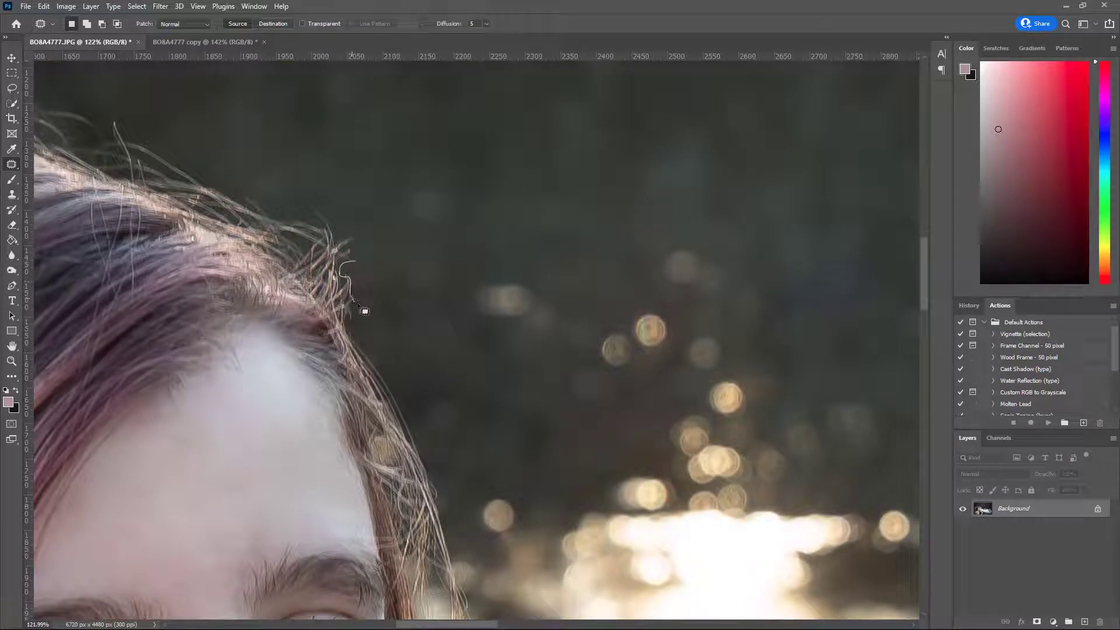
{"action": "left_click_drag", "start_coordinate": [365, 311], "coordinate": [371, 308]}
{"action": "key", "text": "ctrl+d"}
{"action": "scroll", "coordinate": [415, 275], "scroll_direction": "down", "scroll_amount": 4}
{"action": "scroll", "coordinate": [415, 278], "scroll_direction": "down", "scroll_amount": 3}
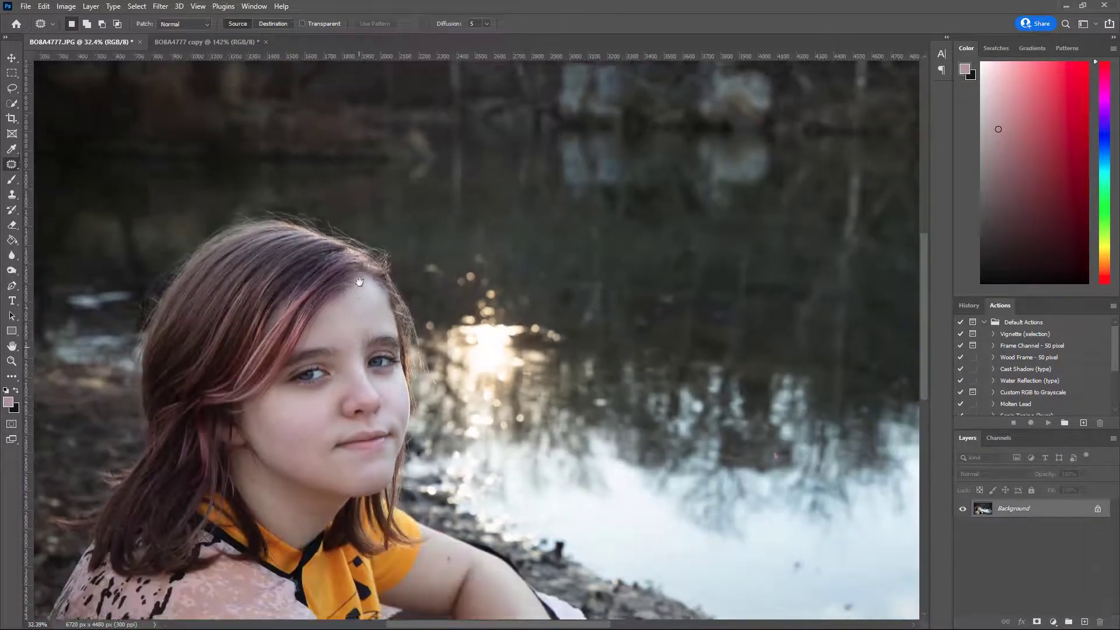
Step: Remove the blemish on the lower cheek with Content-Aware Fill at 100% opacity
{"action": "scroll", "coordinate": [424, 295], "scroll_direction": "up", "scroll_amount": 5}
{"action": "scroll", "coordinate": [423, 295], "scroll_direction": "up", "scroll_amount": 3}
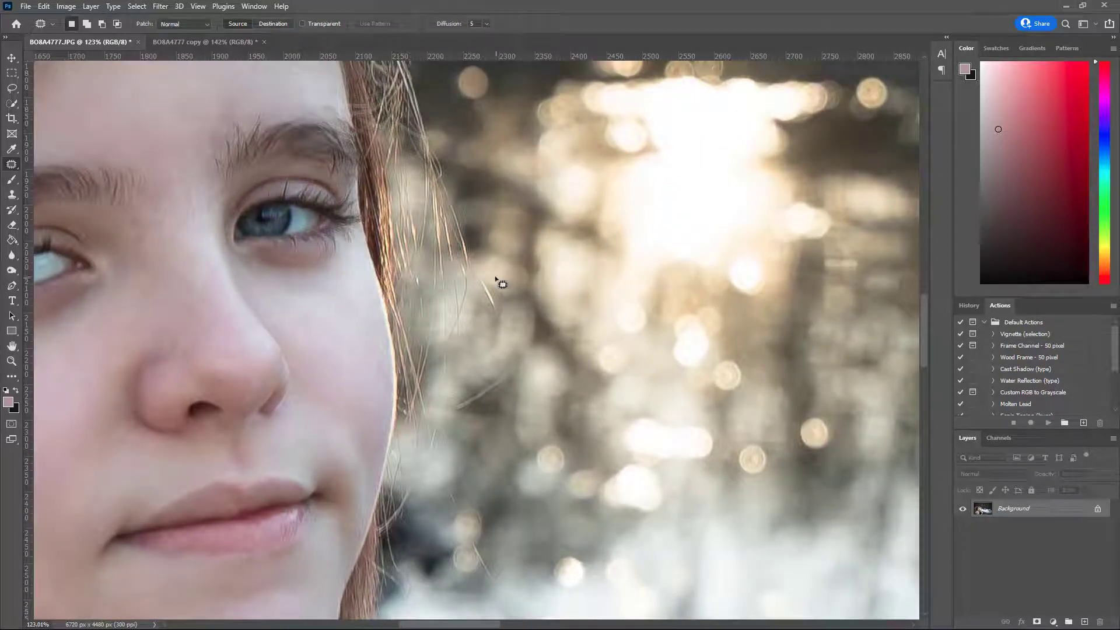
{"action": "left_click_drag", "start_coordinate": [278, 251], "coordinate": [660, 256]}
{"action": "scroll", "coordinate": [591, 308], "scroll_direction": "down", "scroll_amount": 4}
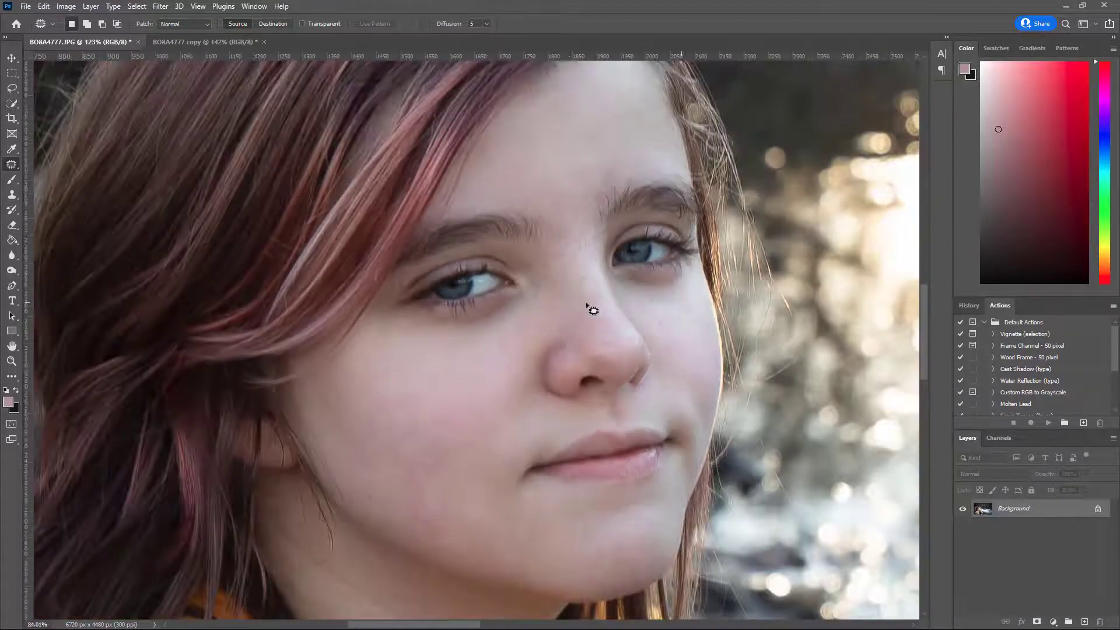
{"action": "left_click_drag", "start_coordinate": [546, 383], "coordinate": [434, 235]}
{"action": "scroll", "coordinate": [452, 371], "scroll_direction": "up", "scroll_amount": 3}
{"action": "left_click_drag", "start_coordinate": [380, 370], "coordinate": [661, 398]}
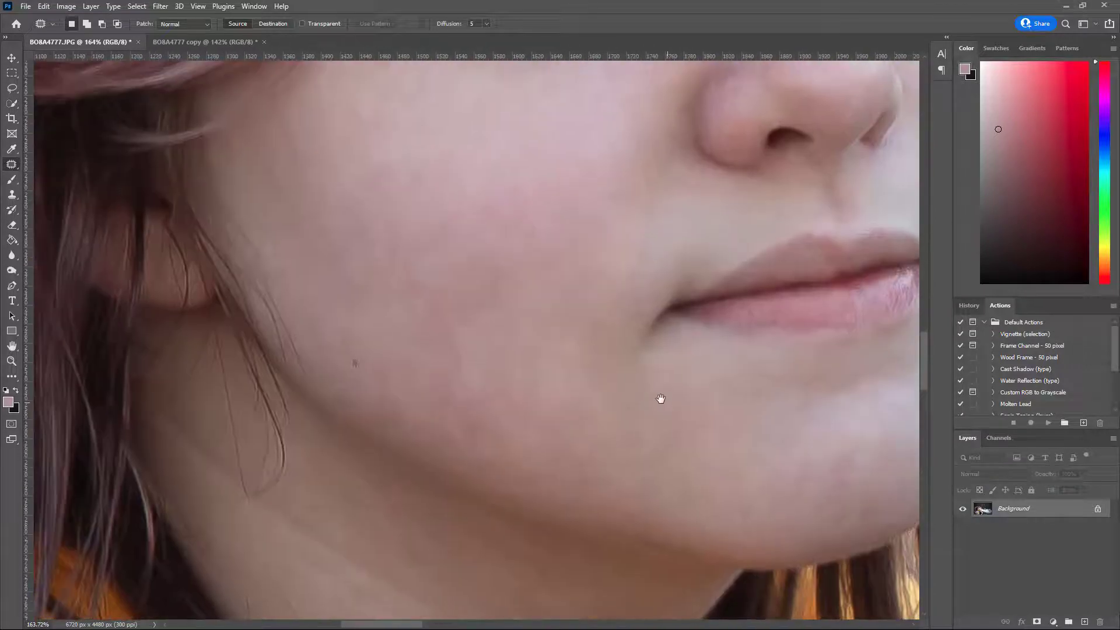
{"action": "mouse_move", "coordinate": [479, 360]}
{"action": "left_mouse_down"}
{"action": "mouse_move", "coordinate": [455, 383]}
{"action": "mouse_move", "coordinate": [489, 401]}
{"action": "left_mouse_up"}
{"action": "key", "text": "shift+F5"}
{"action": "type", "text": "3"}
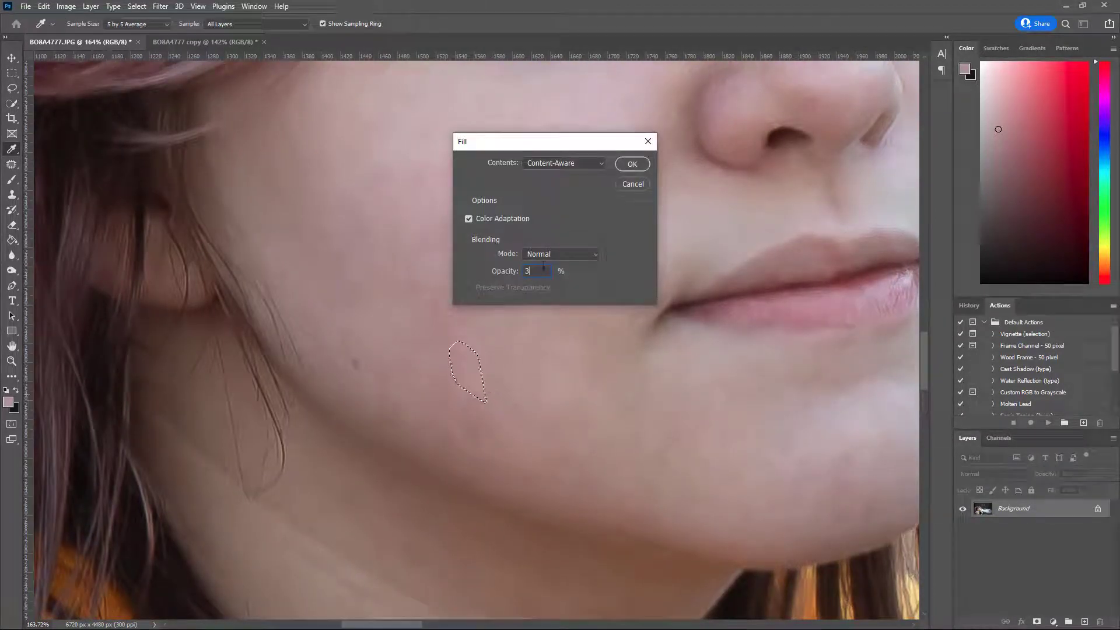
{"action": "type", "text": "100"}
{"action": "left_click", "coordinate": [631, 164]}
{"action": "scroll", "coordinate": [537, 345], "scroll_direction": "down", "scroll_amount": 5}
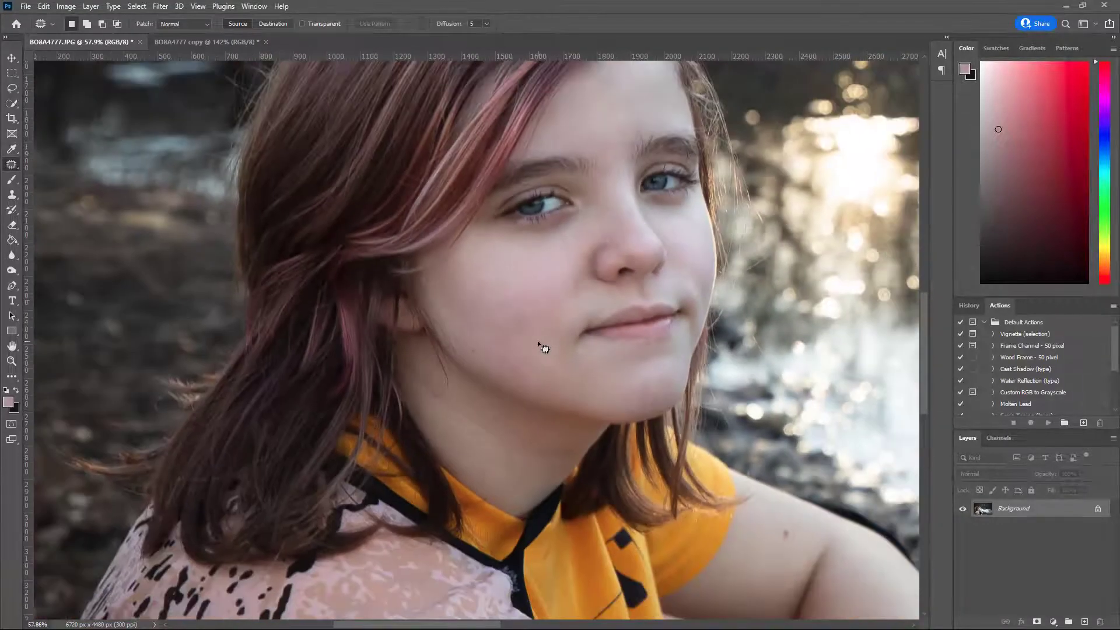
Step: Remove two small blemishes on the forehead, one near the hairline and one closer to the brow, with Content-Aware Fill
{"action": "left_click_drag", "start_coordinate": [537, 345], "coordinate": [415, 426]}
{"action": "scroll", "coordinate": [445, 400], "scroll_direction": "up", "scroll_amount": 4}
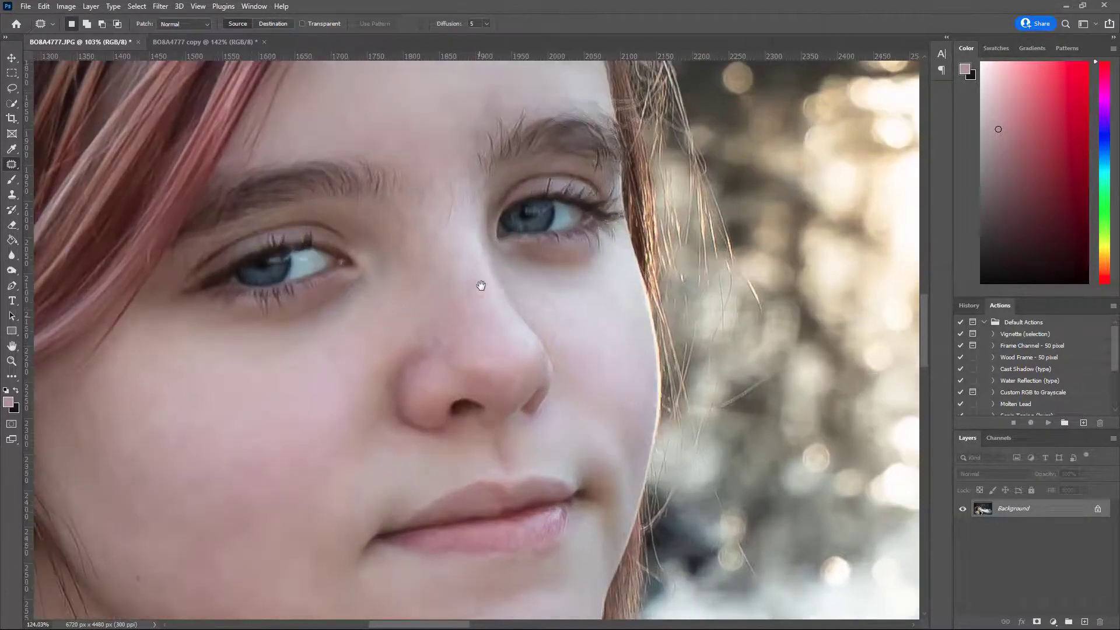
{"action": "left_click_drag", "start_coordinate": [482, 285], "coordinate": [439, 520]}
{"action": "mouse_move", "coordinate": [390, 256]}
{"action": "left_mouse_down"}
{"action": "mouse_move", "coordinate": [364, 262]}
{"action": "mouse_move", "coordinate": [386, 280]}
{"action": "left_mouse_up"}
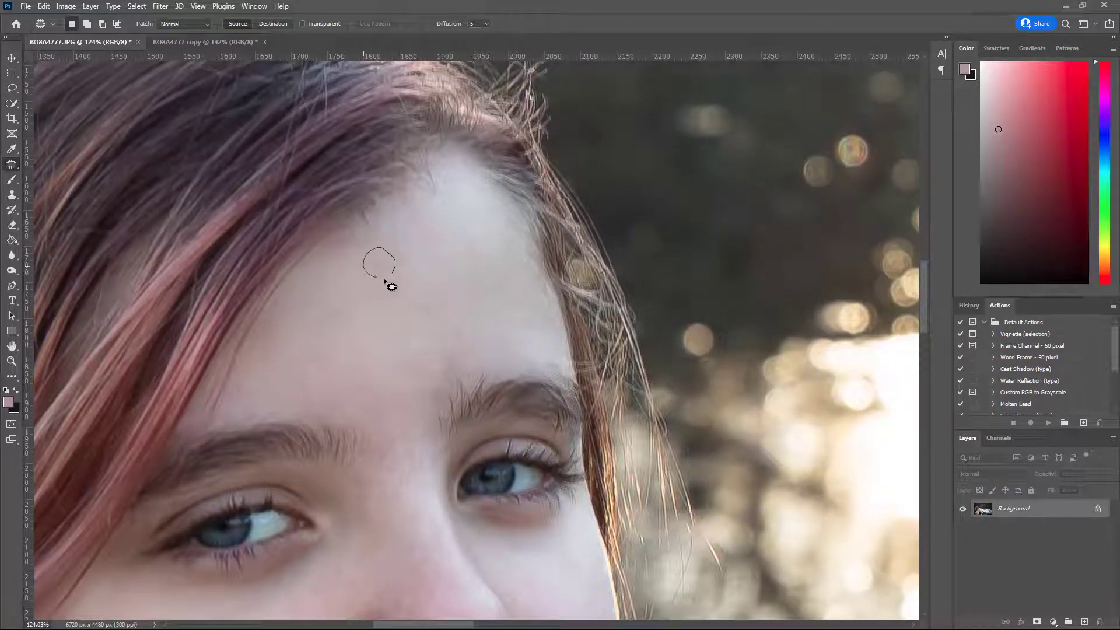
{"action": "key", "text": "shift+F5"}
{"action": "key", "text": "Return"}
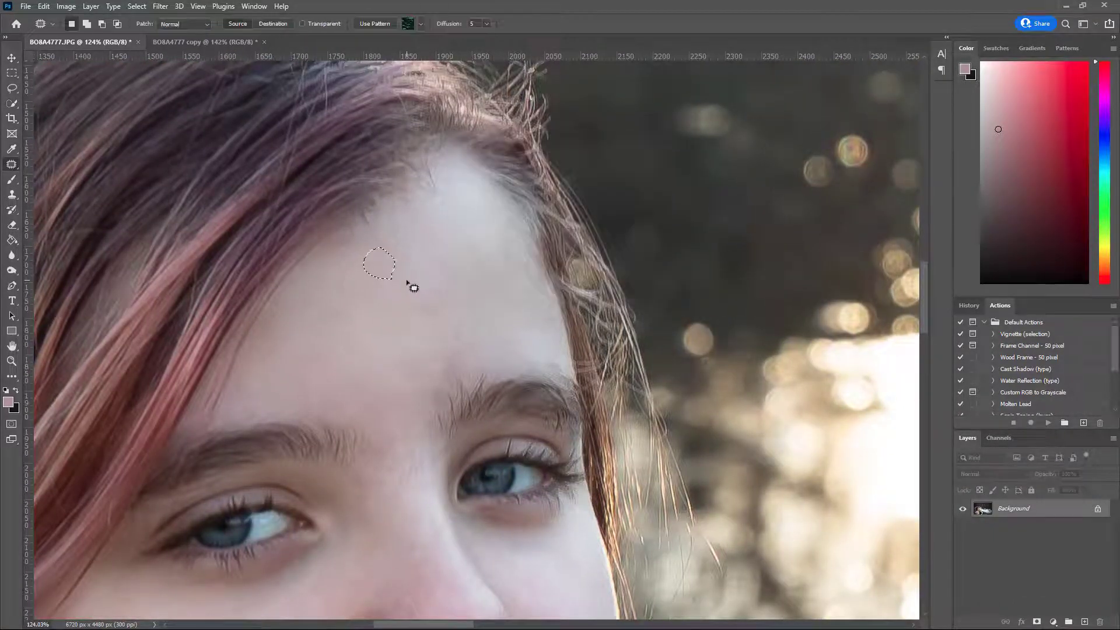
{"action": "key", "text": "ctrl+d"}
{"action": "mouse_move", "coordinate": [433, 302]}
{"action": "left_mouse_down"}
{"action": "mouse_move", "coordinate": [430, 322]}
{"action": "mouse_move", "coordinate": [451, 323]}
{"action": "left_mouse_up"}
{"action": "key", "text": "shift+F5"}
{"action": "key", "text": "Return"}
{"action": "key", "text": "ctrl+d"}
Step: Clean up the small spot beside the reddish strand at the outer corner of the eye with a freehand selection
{"action": "left_click_drag", "start_coordinate": [378, 327], "coordinate": [381, 89]}
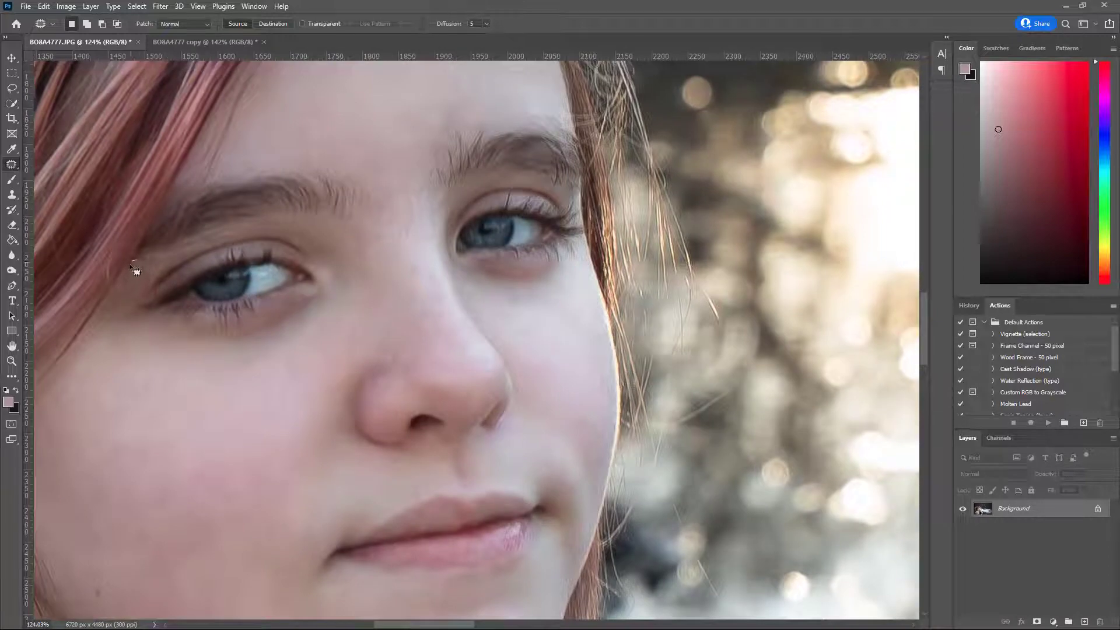
{"action": "mouse_move", "coordinate": [130, 265]}
{"action": "left_mouse_down"}
{"action": "mouse_move", "coordinate": [127, 285]}
{"action": "mouse_move", "coordinate": [138, 271]}
{"action": "mouse_move", "coordinate": [119, 294]}
{"action": "mouse_move", "coordinate": [150, 287]}
{"action": "mouse_move", "coordinate": [142, 275]}
{"action": "left_mouse_up"}
{"action": "key", "text": "ctrl+d"}
{"action": "key", "text": "ctrl+d"}
Step: Clean up several small areas under the outer end of the eyebrow on the sunlit side, using repeated freehand selections
{"action": "left_click_drag", "start_coordinate": [383, 228], "coordinate": [179, 291]}
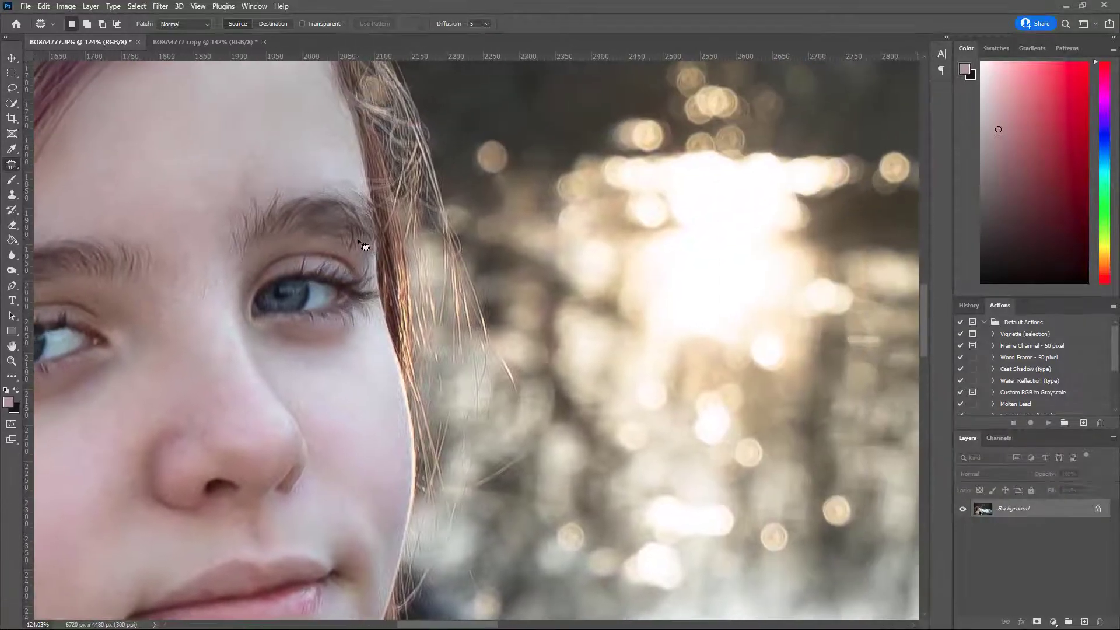
{"action": "left_click_drag", "start_coordinate": [354, 239], "coordinate": [346, 229]}
{"action": "key", "text": "ctrl+d"}
{"action": "left_click_drag", "start_coordinate": [362, 264], "coordinate": [333, 246]}
{"action": "key", "text": "ctrl+d"}
{"action": "mouse_move", "coordinate": [351, 257]}
{"action": "left_mouse_down"}
{"action": "mouse_move", "coordinate": [337, 235]}
{"action": "mouse_move", "coordinate": [324, 237]}
{"action": "mouse_move", "coordinate": [338, 253]}
{"action": "mouse_move", "coordinate": [327, 246]}
{"action": "left_mouse_up"}
{"action": "mouse_move", "coordinate": [371, 250]}
{"action": "left_mouse_down"}
{"action": "mouse_move", "coordinate": [370, 269]}
{"action": "mouse_move", "coordinate": [355, 256]}
{"action": "left_mouse_up"}
{"action": "key", "text": "ctrl+d"}
{"action": "left_click_drag", "start_coordinate": [362, 246], "coordinate": [350, 232]}
{"action": "key", "text": "ctrl+d"}
Step: Compare the eye and brow area with the BO8A4777 copy document, and return to BO8A4777.JPG
{"action": "left_click", "coordinate": [232, 44]}
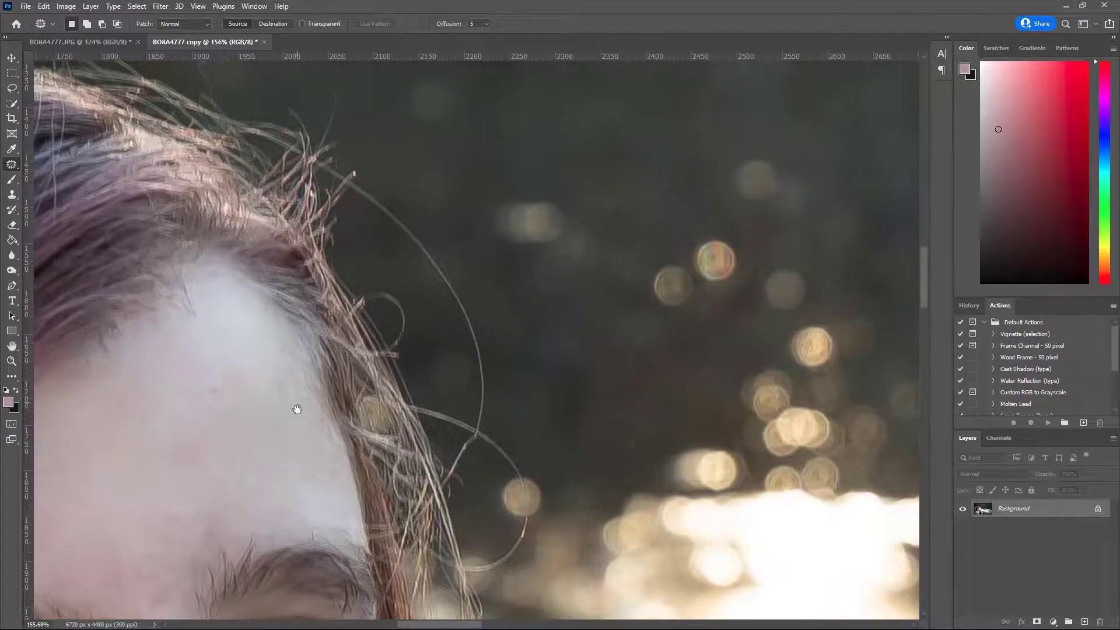
{"action": "left_click_drag", "start_coordinate": [296, 407], "coordinate": [290, 107]}
{"action": "left_click_drag", "start_coordinate": [302, 255], "coordinate": [451, 266]}
{"action": "left_click", "coordinate": [108, 39]}
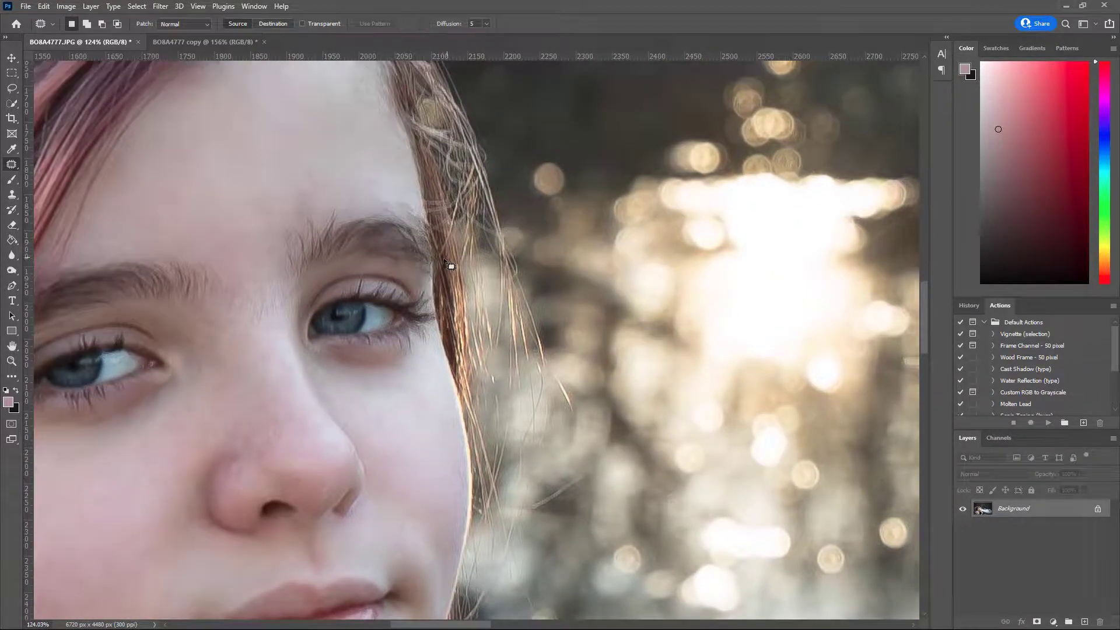
Step: Smooth the skin just below the outer end of the eyebrow on the sunlit side with Content-Aware Fill
{"action": "scroll", "coordinate": [445, 263], "scroll_direction": "down", "scroll_amount": 10}
{"action": "scroll", "coordinate": [446, 282], "scroll_direction": "up", "scroll_amount": 12}
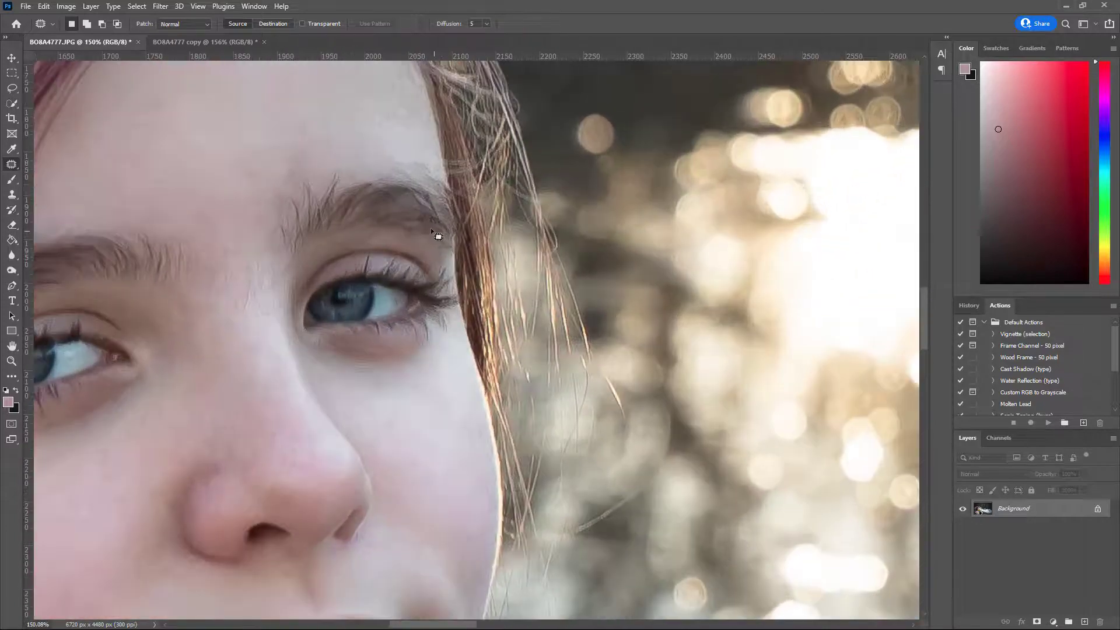
{"action": "mouse_move", "coordinate": [432, 229]}
{"action": "left_mouse_down"}
{"action": "mouse_move", "coordinate": [402, 229]}
{"action": "mouse_move", "coordinate": [433, 237]}
{"action": "left_mouse_up"}
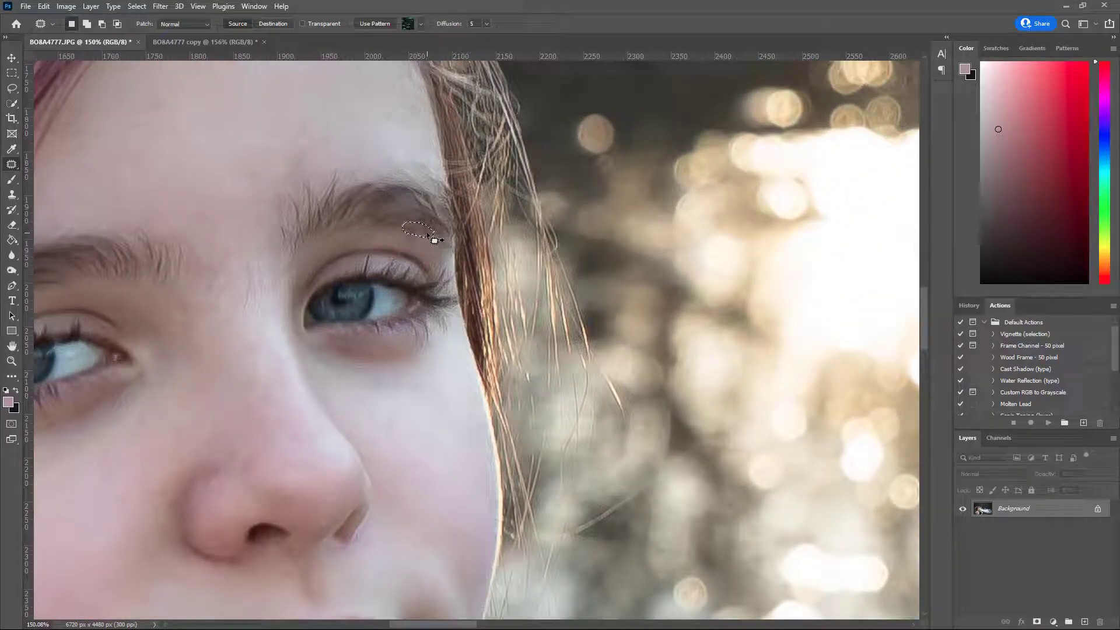
{"action": "key", "text": "Delete"}
{"action": "key", "text": "Return"}
{"action": "key", "text": "ctrl+d"}
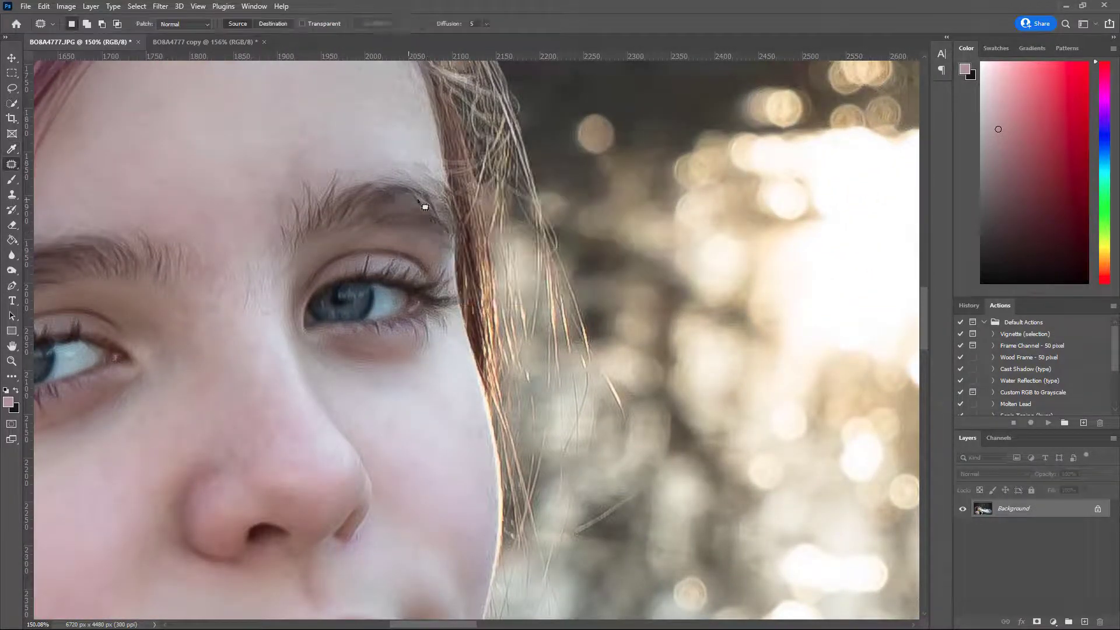
{"action": "scroll", "coordinate": [422, 204], "scroll_direction": "down", "scroll_amount": 5}
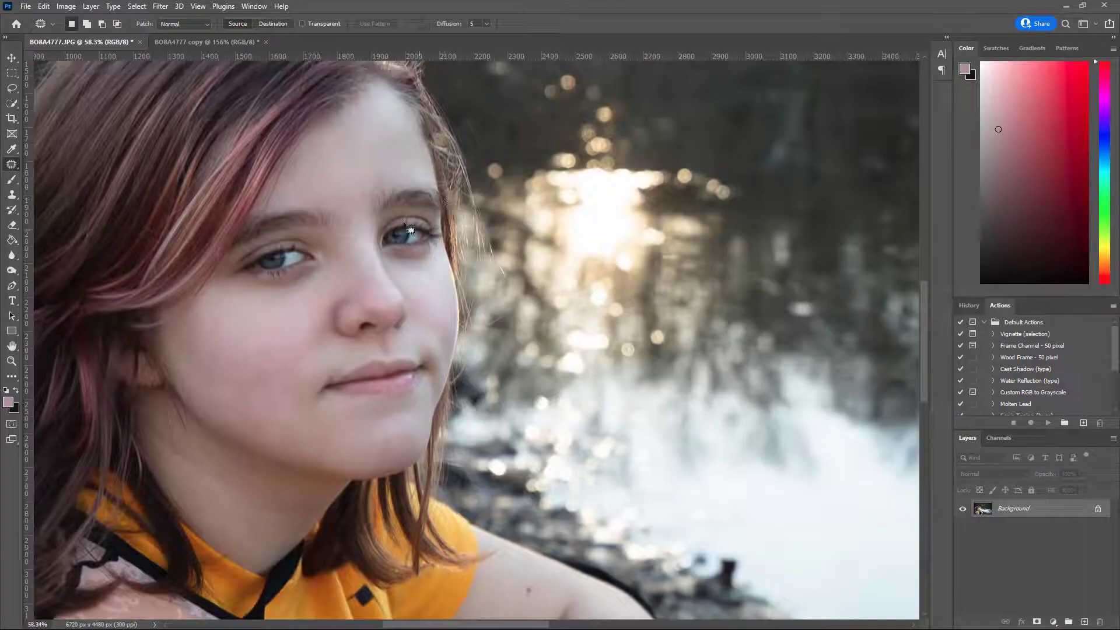
{"action": "scroll", "coordinate": [433, 232], "scroll_direction": "up", "scroll_amount": 5}
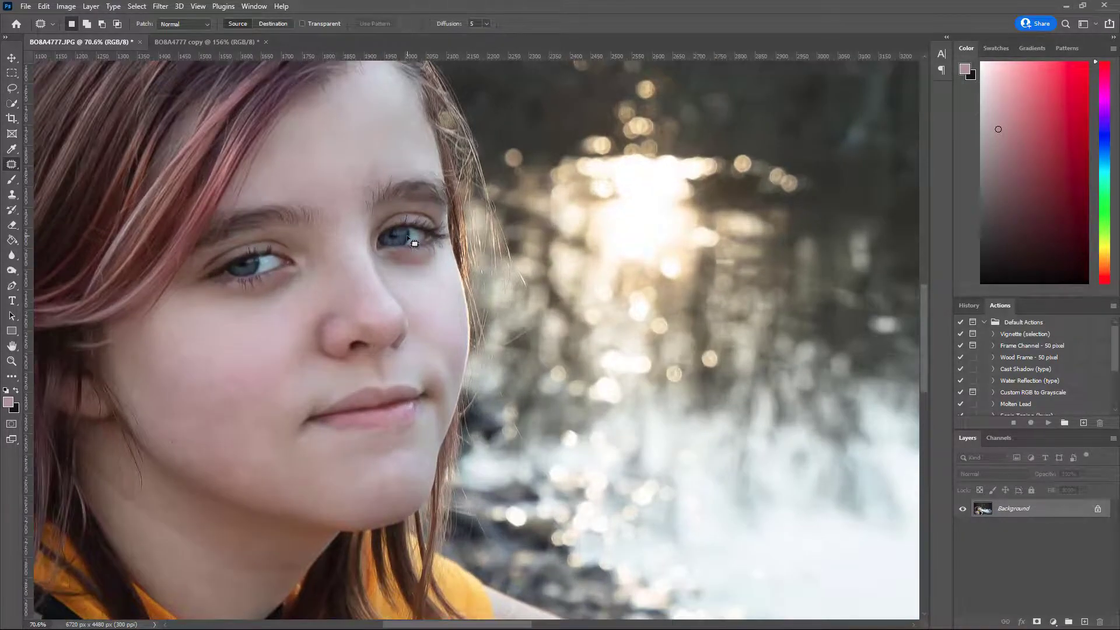
{"action": "left_click_drag", "start_coordinate": [439, 170], "coordinate": [373, 175]}
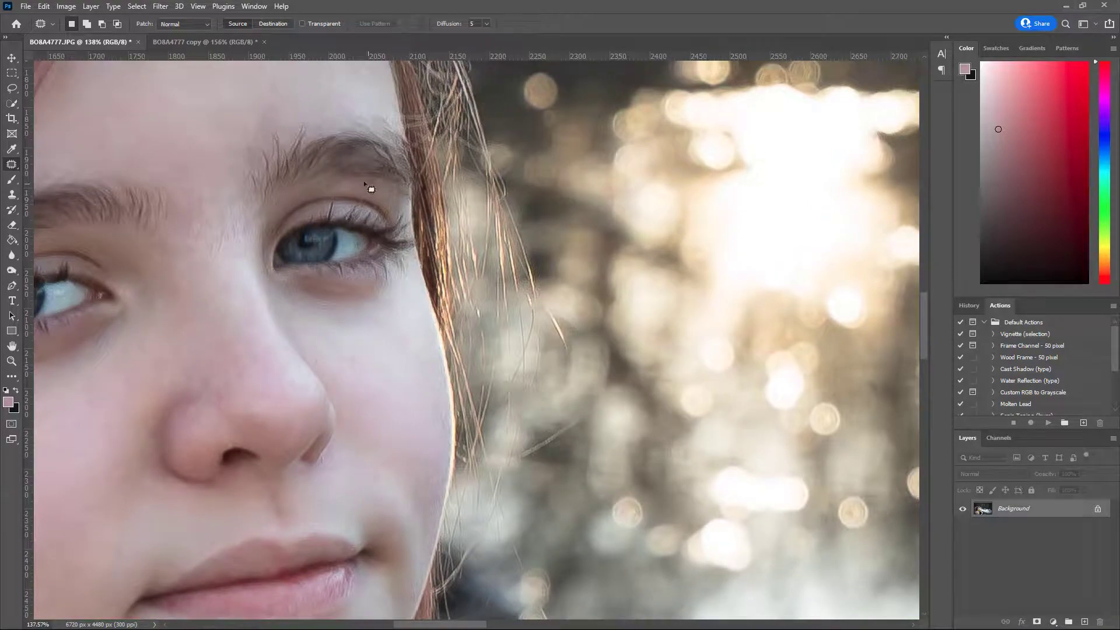
{"action": "scroll", "coordinate": [371, 190], "scroll_direction": "down", "scroll_amount": 8}
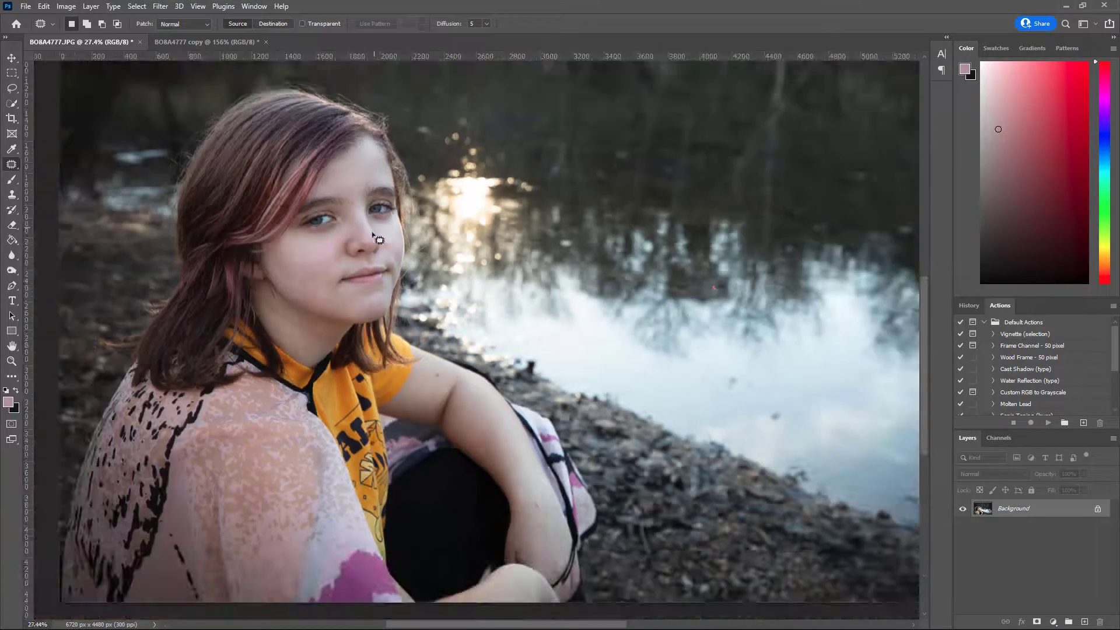
Step: Remove the small reddish mark on the forearm with Content-Aware Fill
{"action": "scroll", "coordinate": [552, 520], "scroll_direction": "up", "scroll_amount": 9}
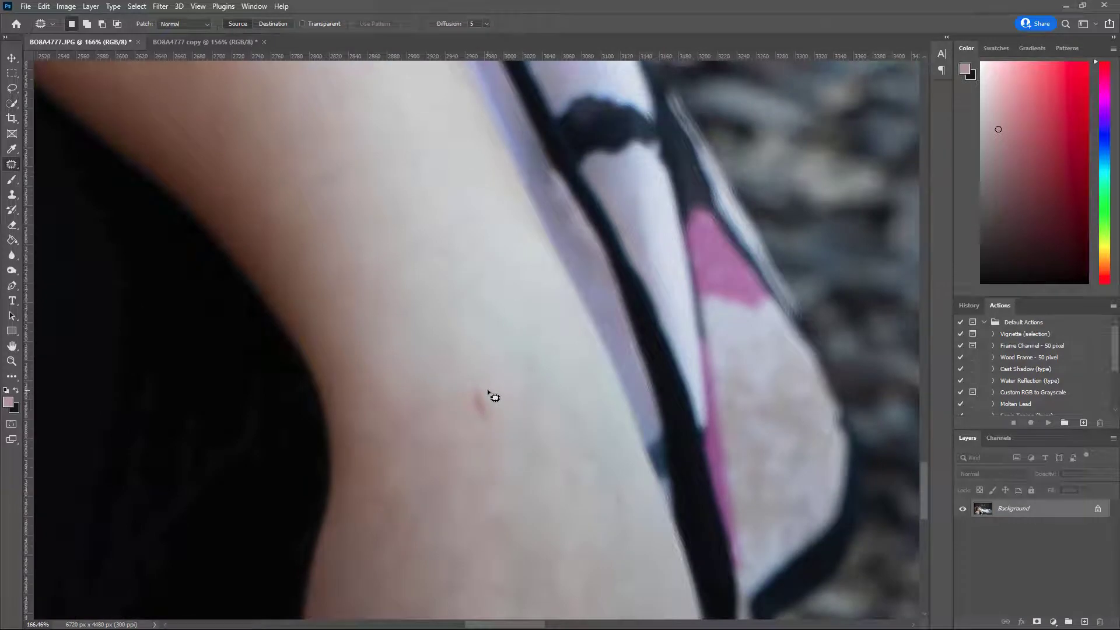
{"action": "mouse_move", "coordinate": [489, 392]}
{"action": "left_mouse_down"}
{"action": "mouse_move", "coordinate": [468, 408]}
{"action": "mouse_move", "coordinate": [491, 430]}
{"action": "left_mouse_up"}
{"action": "key", "text": "shift+F5"}
{"action": "key", "text": "Return"}
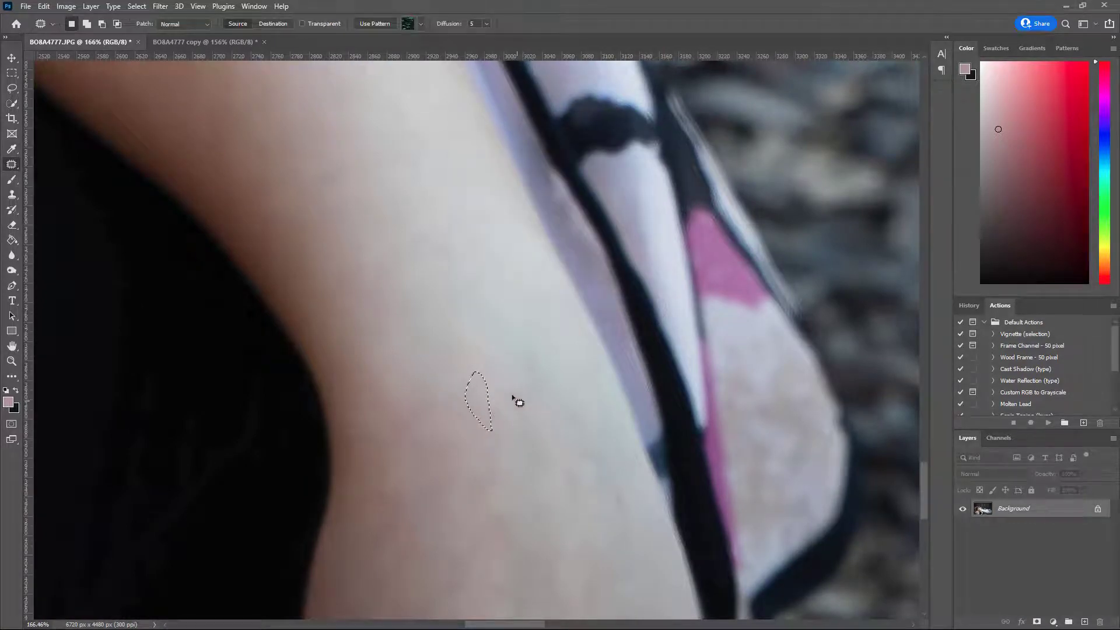
{"action": "scroll", "coordinate": [512, 458], "scroll_direction": "down", "scroll_amount": 5}
{"action": "left_click_drag", "start_coordinate": [513, 457], "coordinate": [462, 330]}
{"action": "scroll", "coordinate": [463, 331], "scroll_direction": "down", "scroll_amount": 5}
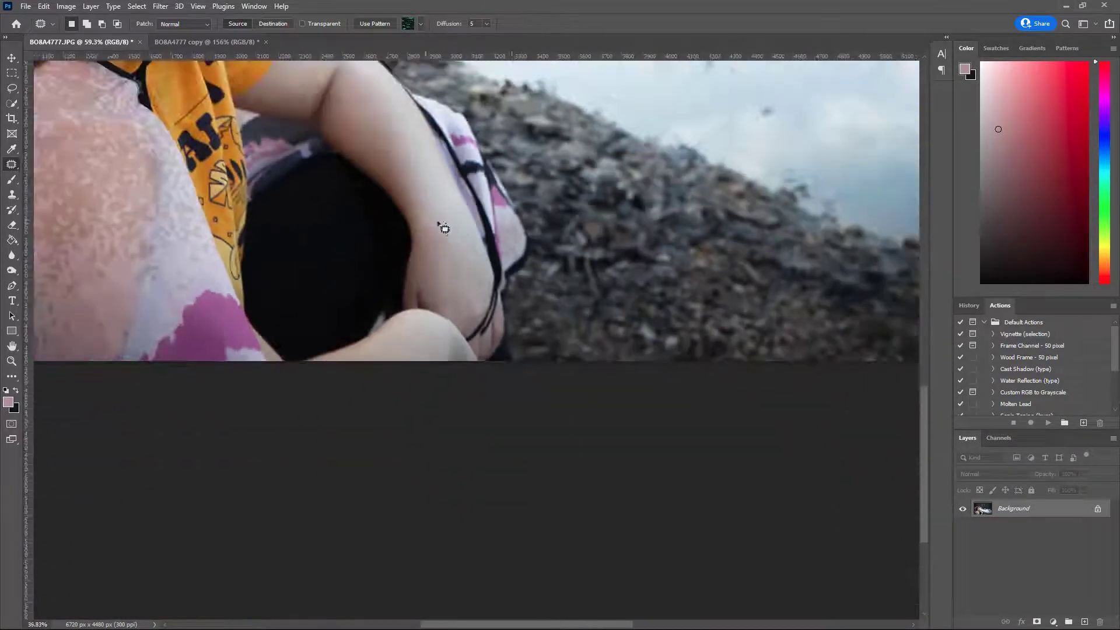
{"action": "scroll", "coordinate": [201, 187], "scroll_direction": "down", "scroll_amount": 5}
{"action": "scroll", "coordinate": [453, 387], "scroll_direction": "up", "scroll_amount": 4}
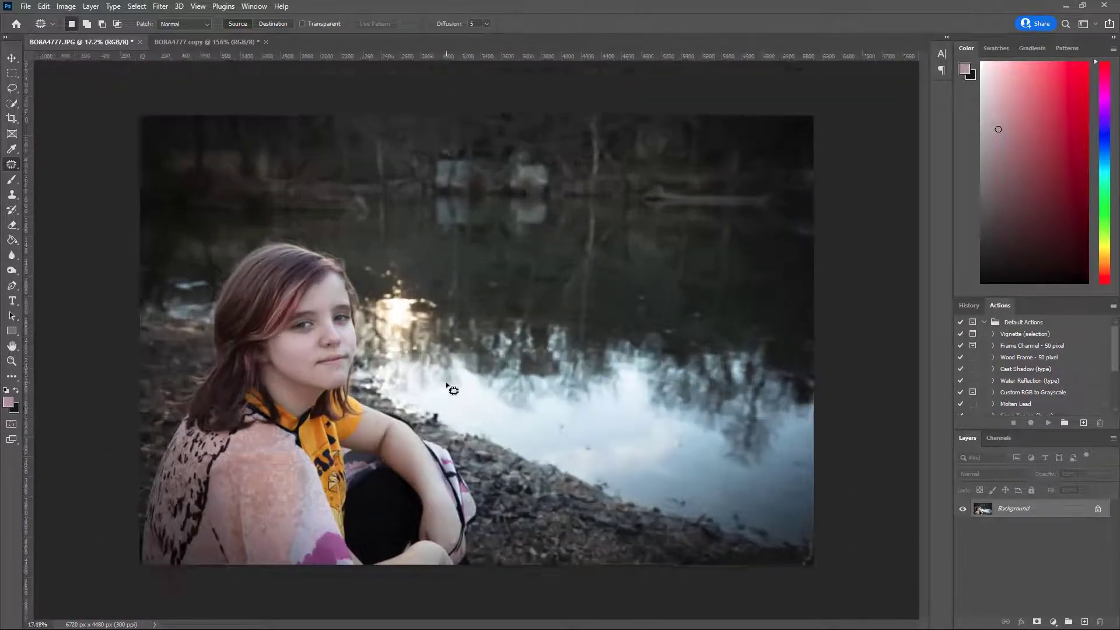
Step: Clean up the small uneven patch on the lower chin with a freehand selection
{"action": "scroll", "coordinate": [374, 349], "scroll_direction": "up", "scroll_amount": 8}
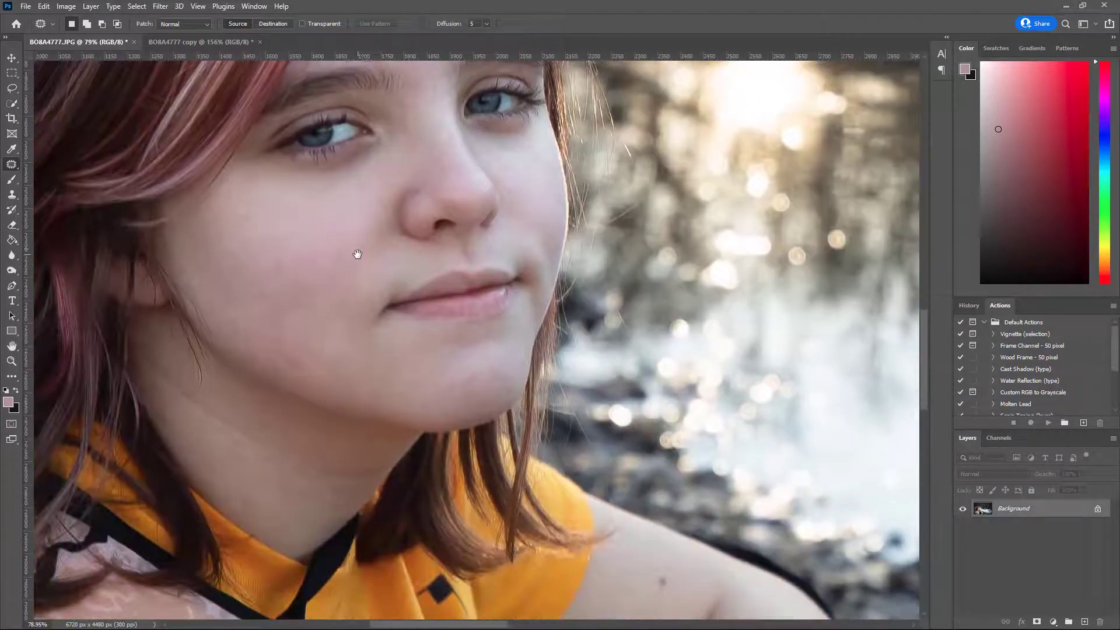
{"action": "left_click_drag", "start_coordinate": [357, 254], "coordinate": [278, 244]}
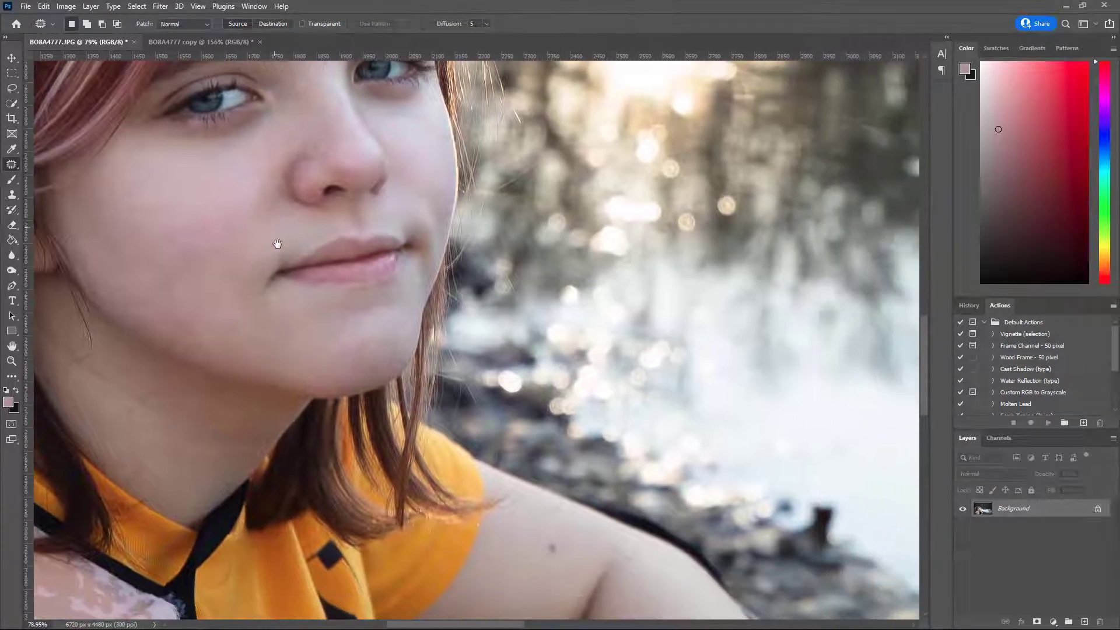
{"action": "mouse_move", "coordinate": [357, 378]}
{"action": "left_mouse_down"}
{"action": "mouse_move", "coordinate": [369, 376]}
{"action": "mouse_move", "coordinate": [350, 373]}
{"action": "mouse_move", "coordinate": [380, 361]}
{"action": "mouse_move", "coordinate": [352, 350]}
{"action": "mouse_move", "coordinate": [362, 348]}
{"action": "mouse_move", "coordinate": [363, 371]}
{"action": "left_mouse_up"}
{"action": "left_click", "coordinate": [378, 366]}
{"action": "left_click", "coordinate": [370, 350]}
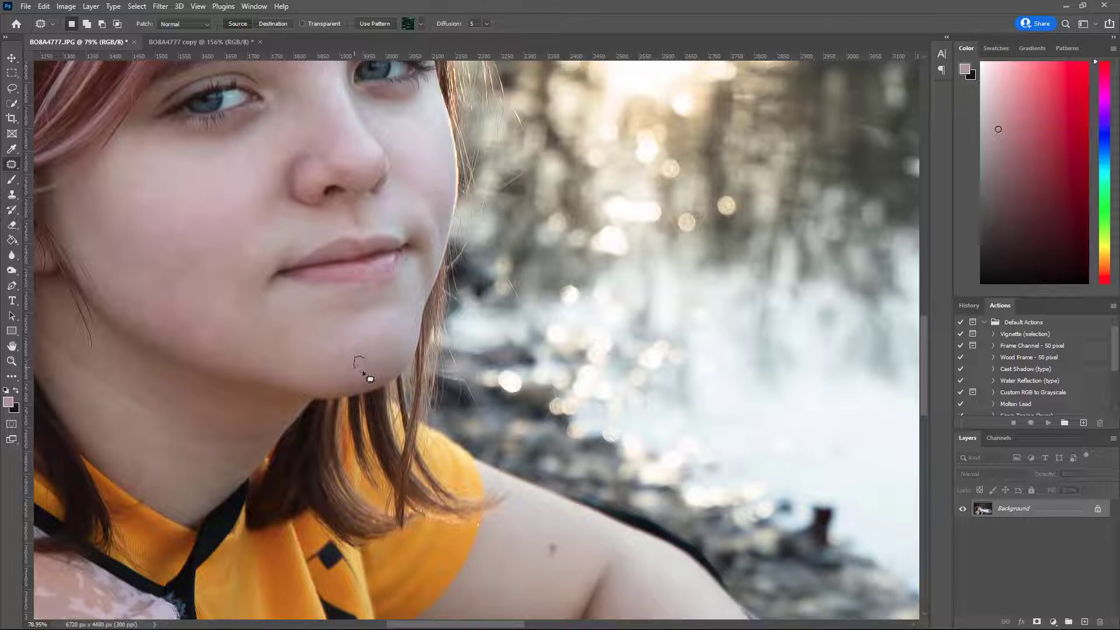
{"action": "left_click", "coordinate": [385, 362]}
{"action": "scroll", "coordinate": [417, 324], "scroll_direction": "down", "scroll_amount": 6}
Step: Outline a small area of the forehead above the inner brow with the Patch tool, and clear the selection
{"action": "left_click_drag", "start_coordinate": [340, 219], "coordinate": [290, 330]}
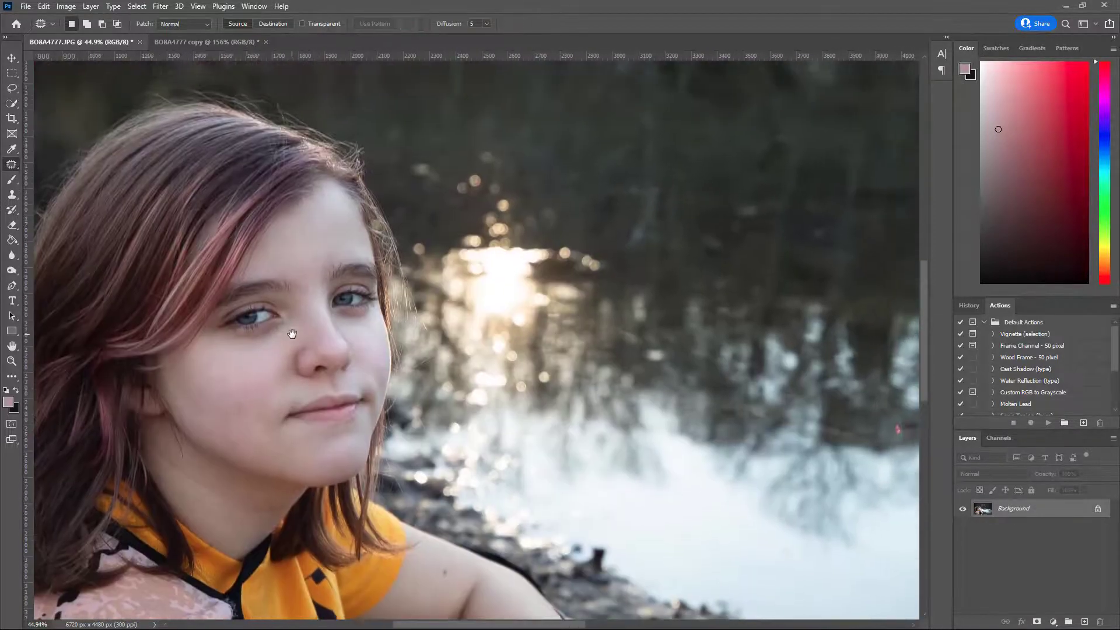
{"action": "scroll", "coordinate": [328, 331], "scroll_direction": "up", "scroll_amount": 5}
{"action": "scroll", "coordinate": [332, 333], "scroll_direction": "up", "scroll_amount": 3}
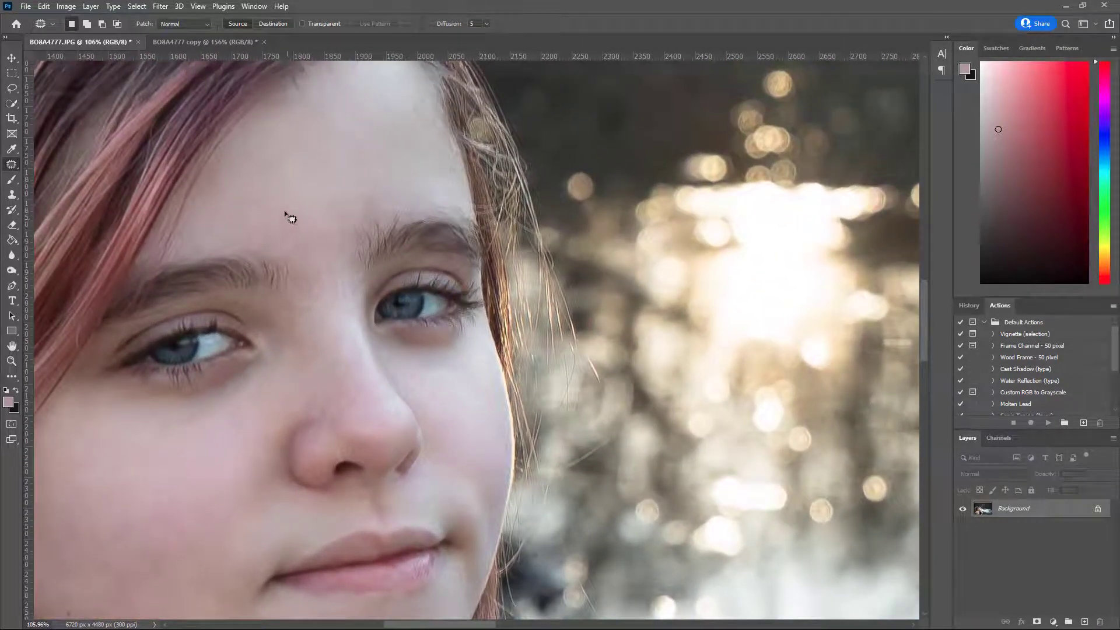
{"action": "left_click_drag", "start_coordinate": [262, 224], "coordinate": [293, 236]}
{"action": "left_click", "coordinate": [369, 224]}
Step: Switch to the Spot Healing Brush and heal the skin beside the nose, below the inner corner of the shaded eye
{"action": "right_click", "coordinate": [12, 165]}
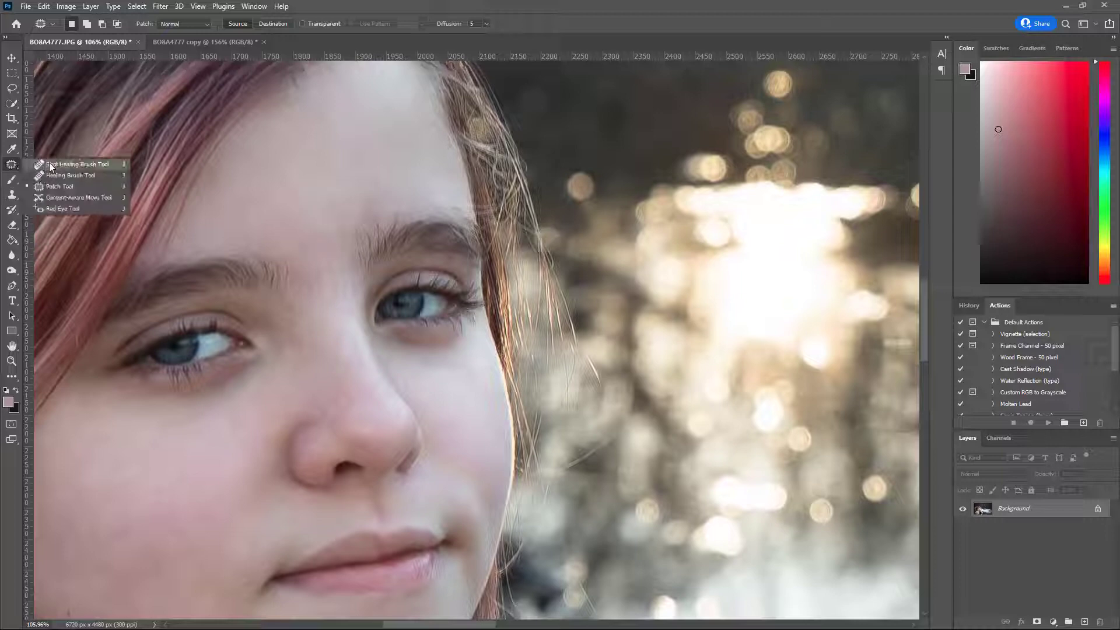
{"action": "left_click", "coordinate": [64, 165]}
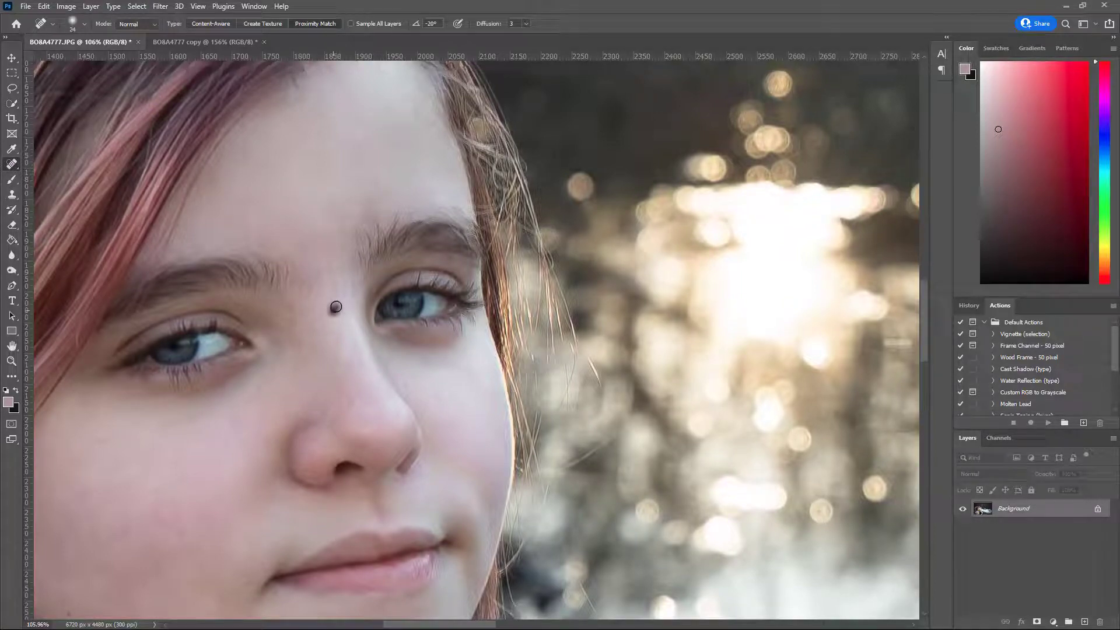
{"action": "left_click_drag", "start_coordinate": [354, 333], "coordinate": [344, 283]}
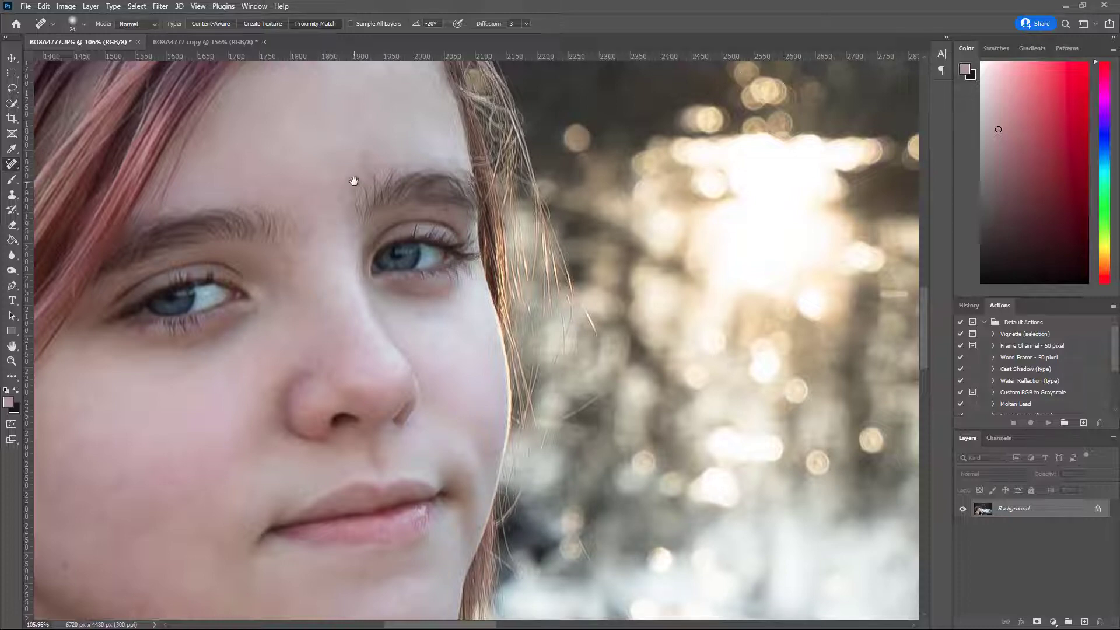
{"action": "left_click_drag", "start_coordinate": [343, 228], "coordinate": [298, 164]}
{"action": "left_click_drag", "start_coordinate": [328, 277], "coordinate": [413, 229]}
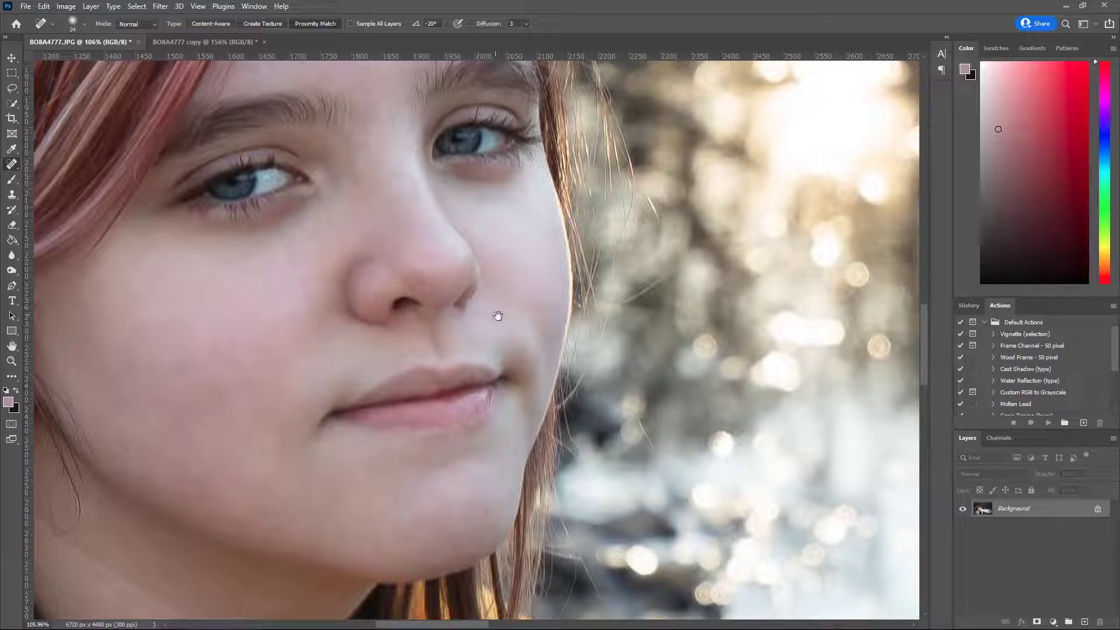
{"action": "left_click", "coordinate": [321, 224]}
Step: Heal the small spots between the eyebrows and along the ridge of the nose
{"action": "left_click_drag", "start_coordinate": [217, 170], "coordinate": [358, 214]}
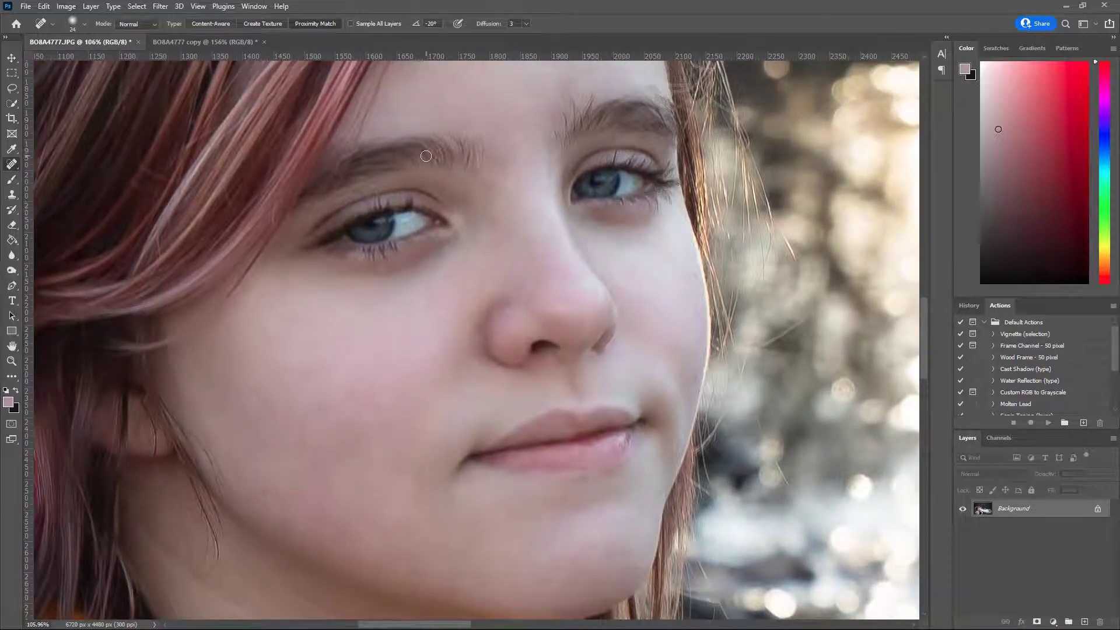
{"action": "left_click_drag", "start_coordinate": [482, 151], "coordinate": [391, 131]}
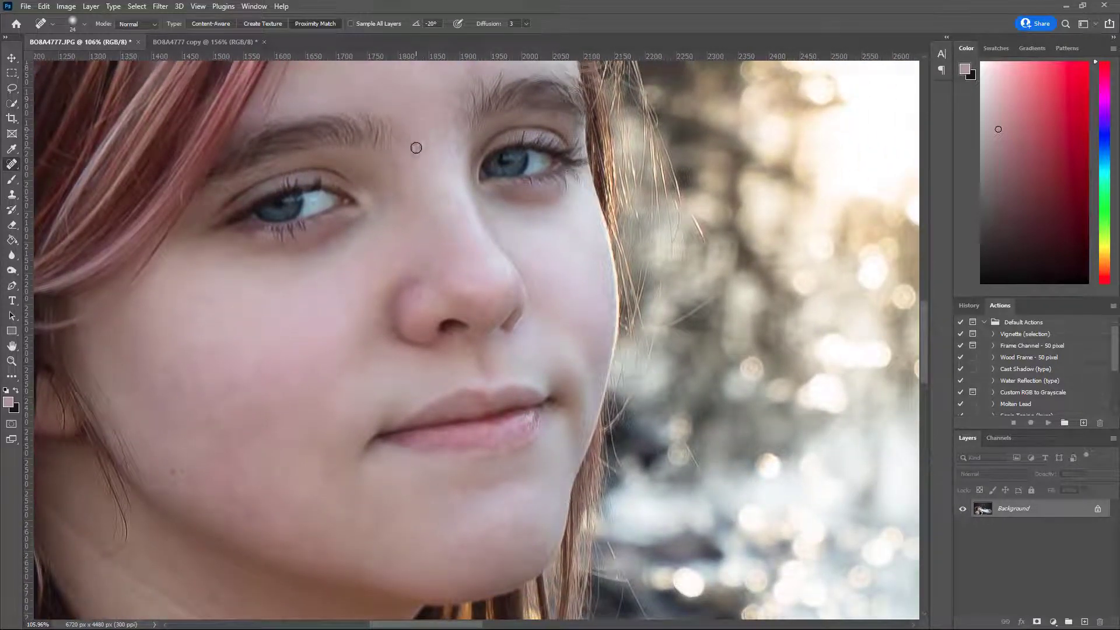
{"action": "left_click", "coordinate": [415, 147]}
{"action": "left_click_drag", "start_coordinate": [463, 349], "coordinate": [452, 337]}
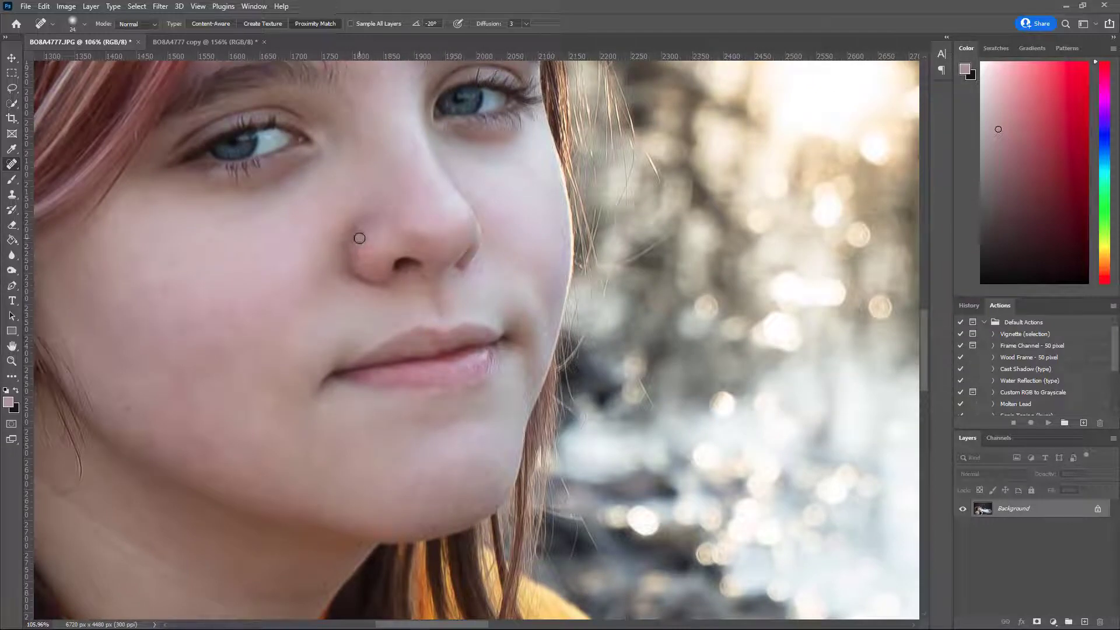
{"action": "left_click", "coordinate": [417, 204]}
{"action": "left_click_drag", "start_coordinate": [420, 196], "coordinate": [437, 190]}
Step: Heal the groove between the nose and upper lip, and a small spot on the chin
{"action": "left_click_drag", "start_coordinate": [237, 294], "coordinate": [392, 298]}
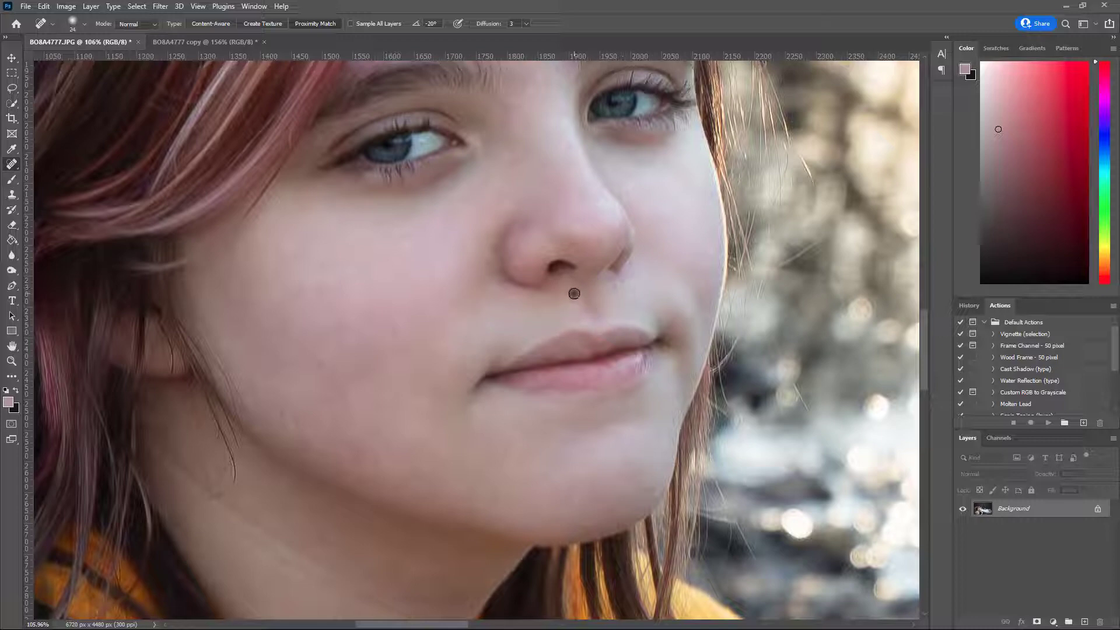
{"action": "left_click_drag", "start_coordinate": [599, 223], "coordinate": [503, 141]}
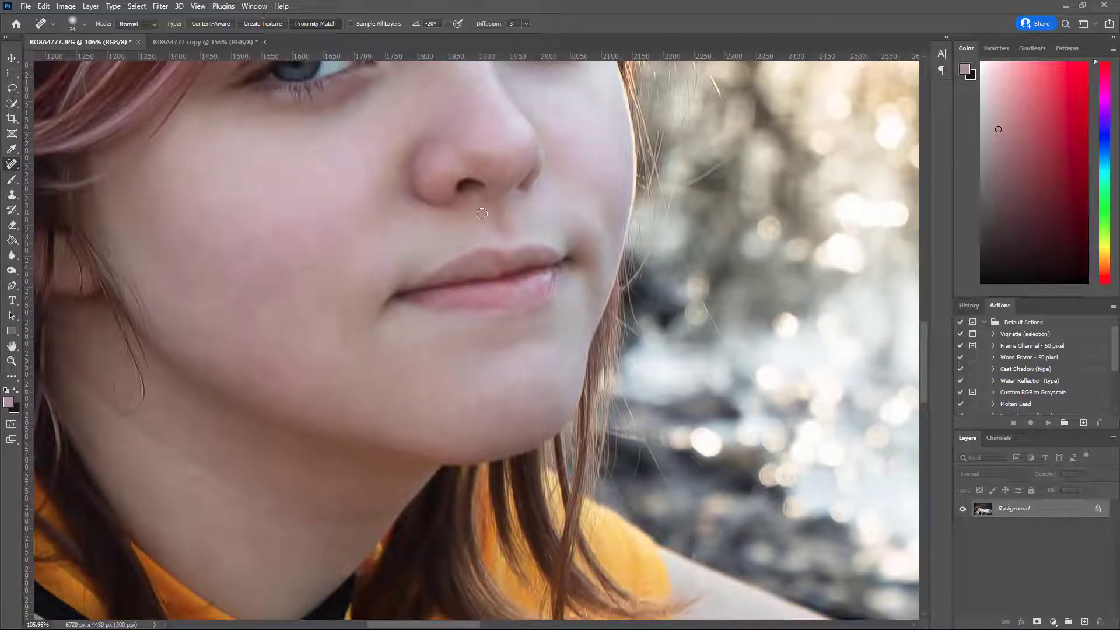
{"action": "left_click_drag", "start_coordinate": [482, 217], "coordinate": [486, 231]}
{"action": "left_click_drag", "start_coordinate": [488, 332], "coordinate": [465, 271]}
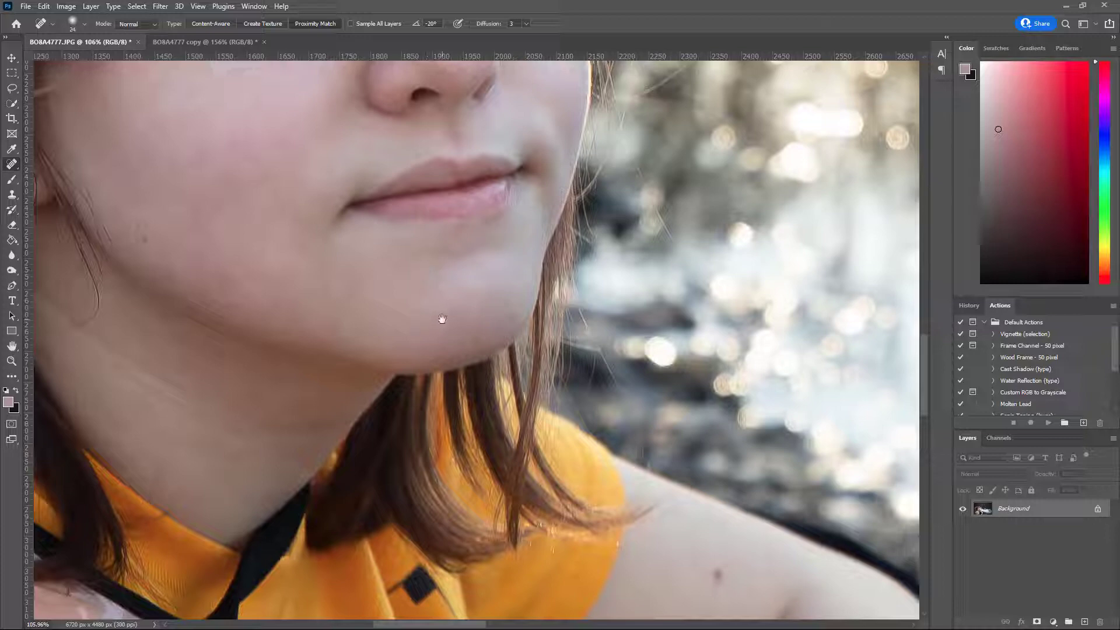
{"action": "left_click", "coordinate": [465, 306]}
Step: Heal the small spot on the side of the nose above the nostril on the shaded side
{"action": "left_click_drag", "start_coordinate": [281, 182], "coordinate": [380, 267]}
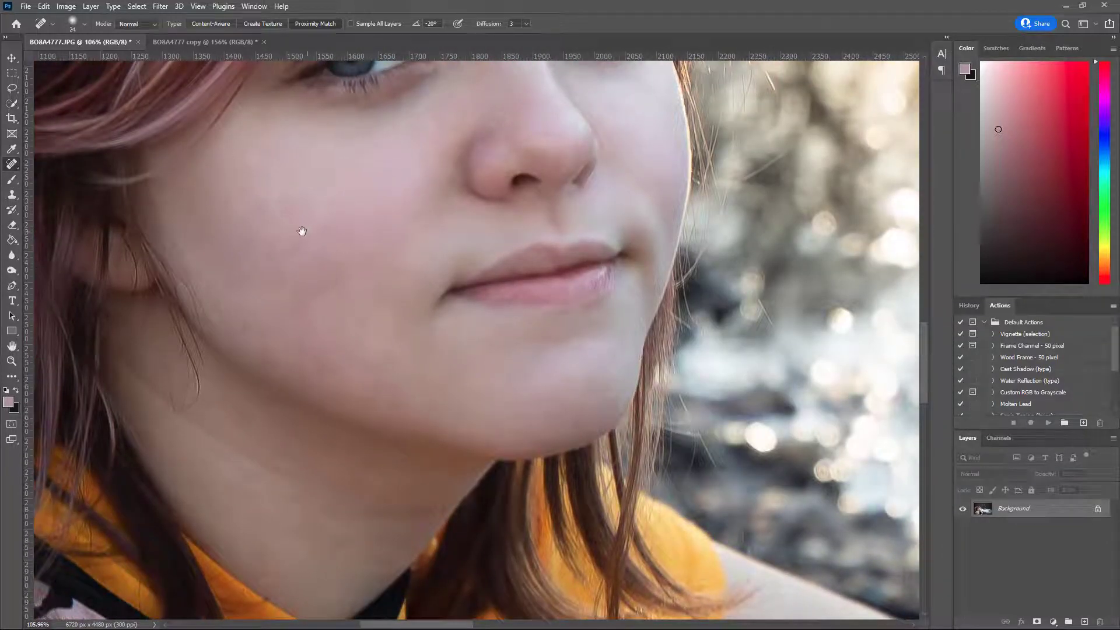
{"action": "left_click_drag", "start_coordinate": [333, 221], "coordinate": [362, 198]}
{"action": "left_click", "coordinate": [505, 146]}
Step: Smooth the uneven skin in the middle of the shaded cheek with a short Spot Healing Brush stroke
{"action": "left_click_drag", "start_coordinate": [528, 85], "coordinate": [560, 233]}
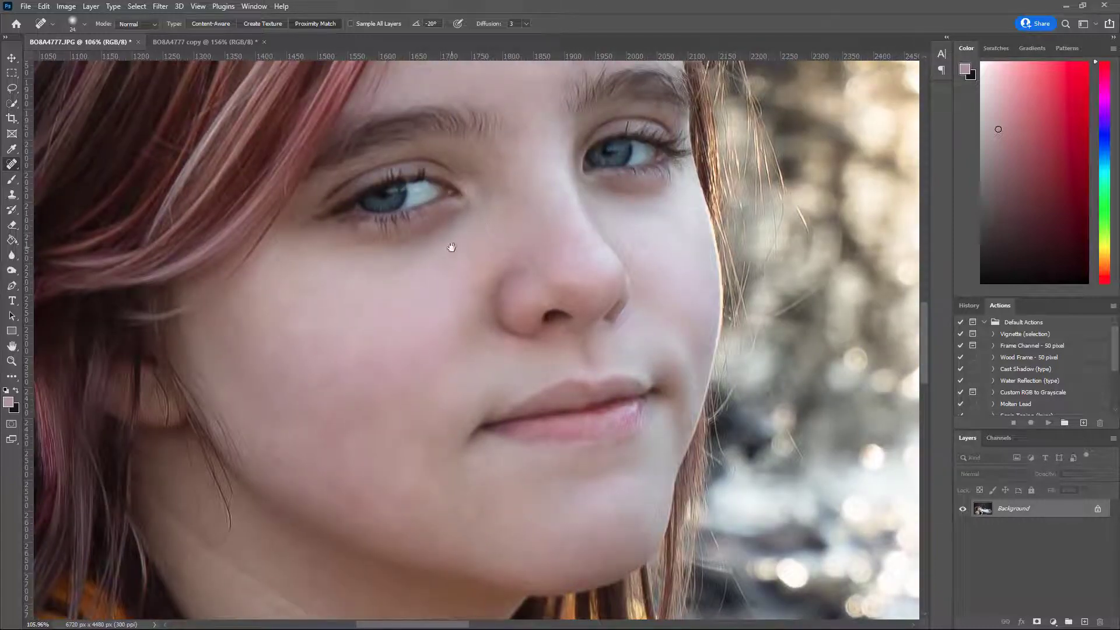
{"action": "left_click_drag", "start_coordinate": [558, 151], "coordinate": [468, 312]}
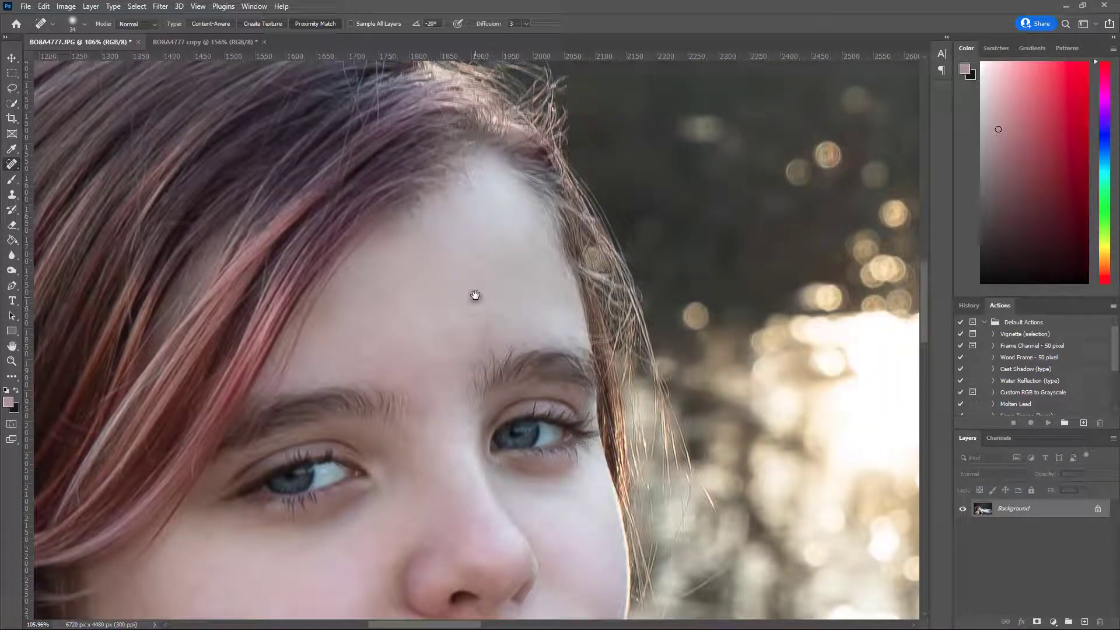
{"action": "mouse_move", "coordinate": [491, 321]}
{"action": "left_mouse_down"}
{"action": "mouse_move", "coordinate": [430, 195]}
{"action": "mouse_move", "coordinate": [437, 170]}
{"action": "left_mouse_up"}
{"action": "mouse_move", "coordinate": [460, 307]}
{"action": "left_mouse_down"}
{"action": "mouse_move", "coordinate": [450, 250]}
{"action": "mouse_move", "coordinate": [468, 259]}
{"action": "left_mouse_up"}
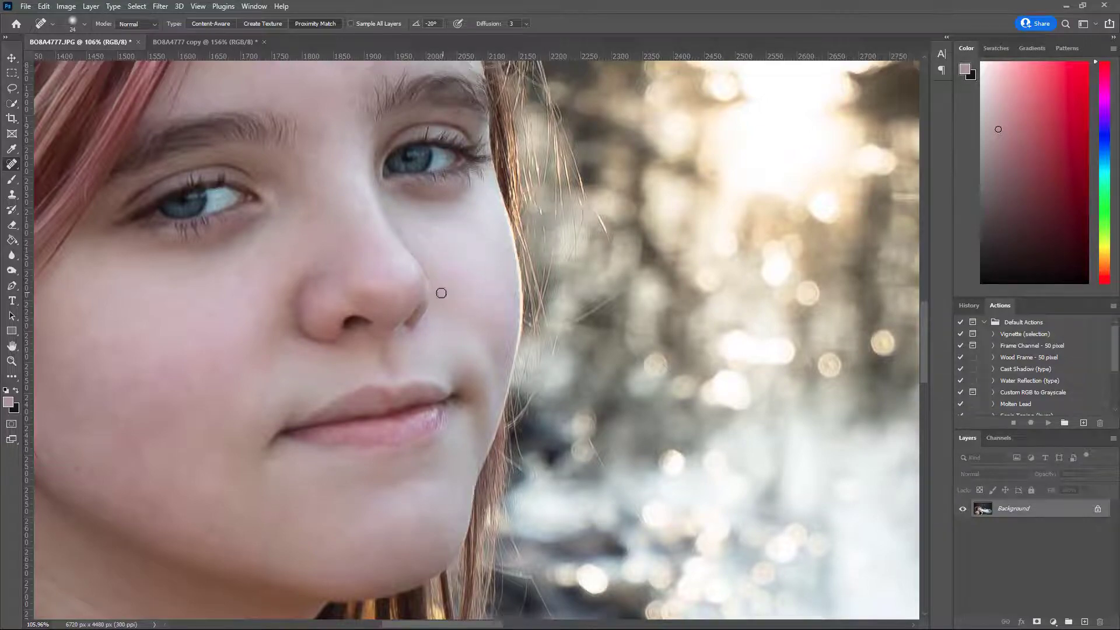
{"action": "scroll", "coordinate": [440, 293], "scroll_direction": "down", "scroll_amount": 3}
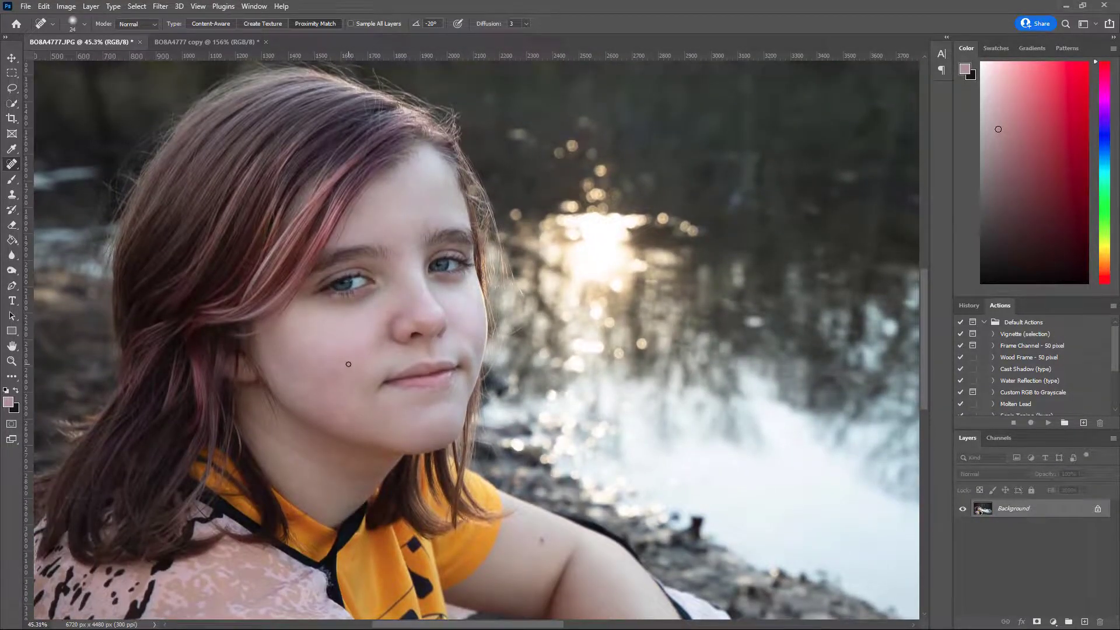
{"action": "scroll", "coordinate": [349, 364], "scroll_direction": "up", "scroll_amount": 5}
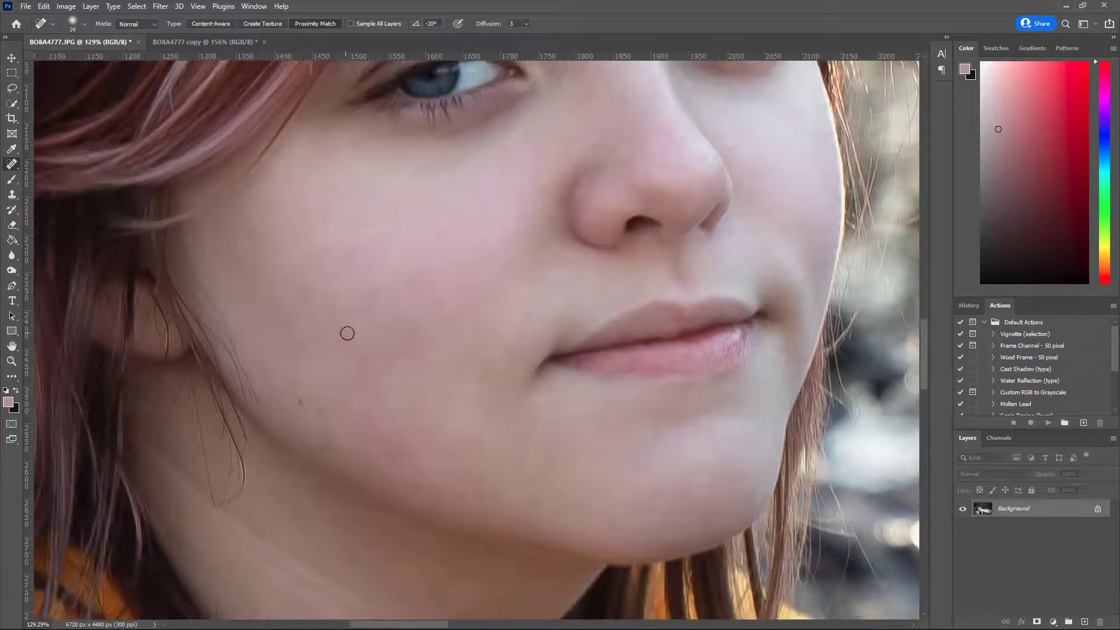
{"action": "left_click_drag", "start_coordinate": [347, 334], "coordinate": [372, 377]}
Step: Check the brush's size control option, and heal the spots on the lower cheek above the jawline
{"action": "right_click", "coordinate": [378, 288]}
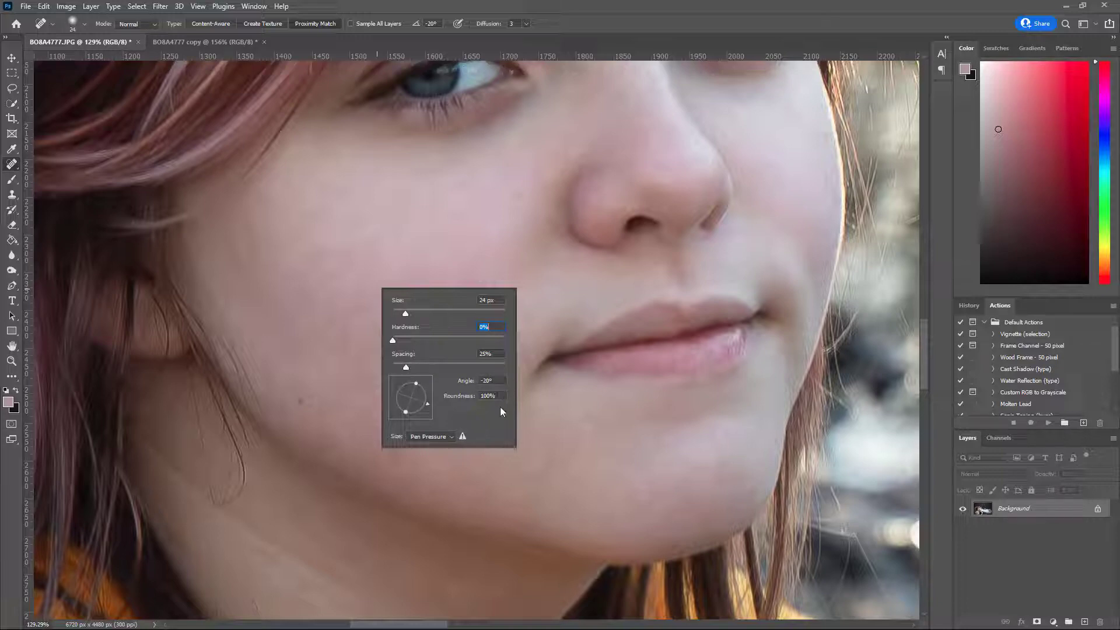
{"action": "left_click", "coordinate": [452, 437]}
{"action": "left_click", "coordinate": [315, 426]}
{"action": "left_click", "coordinate": [322, 429]}
{"action": "left_click", "coordinate": [345, 437]}
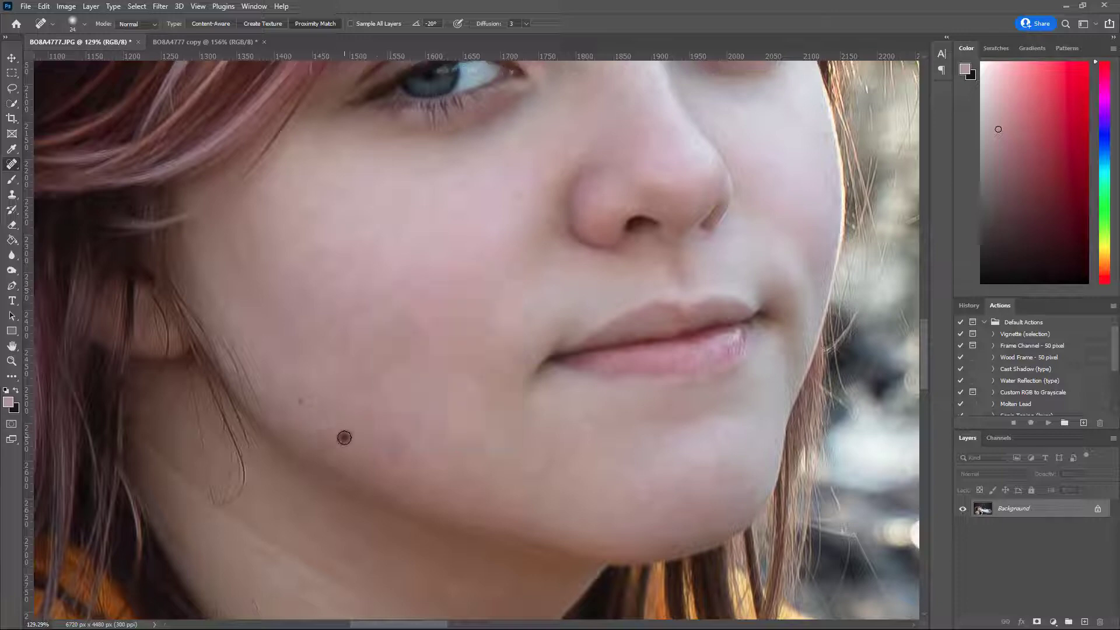
Step: Check the brush settings again and heal two spots in the middle of the shaded cheek with the Spot Healing Brush
{"action": "right_click", "coordinate": [359, 310]}
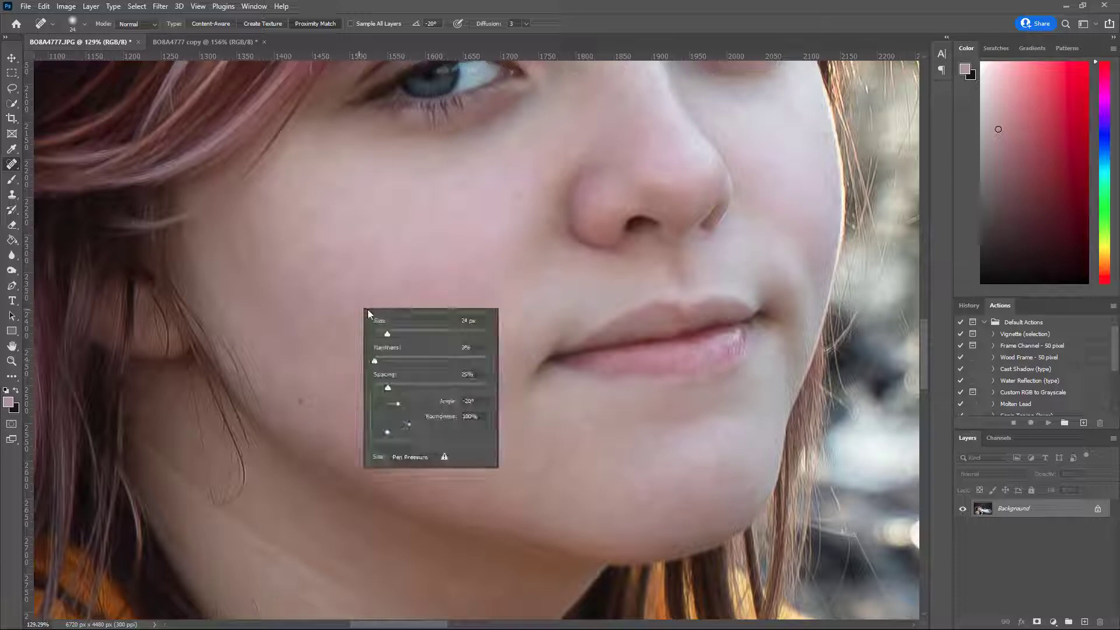
{"action": "left_click", "coordinate": [335, 190]}
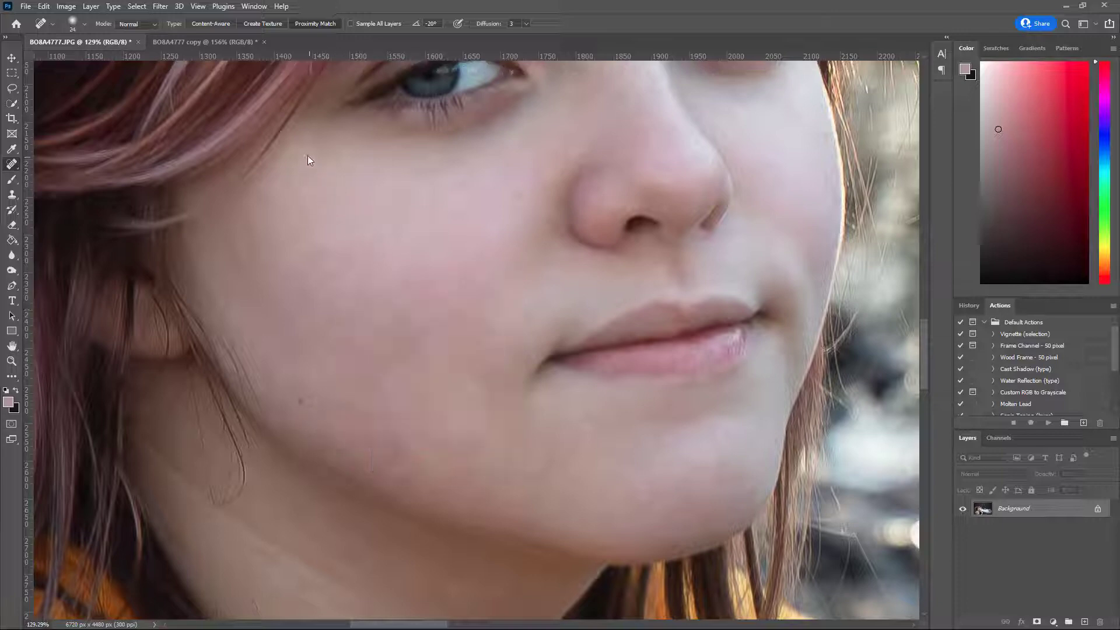
{"action": "right_click", "coordinate": [14, 163]}
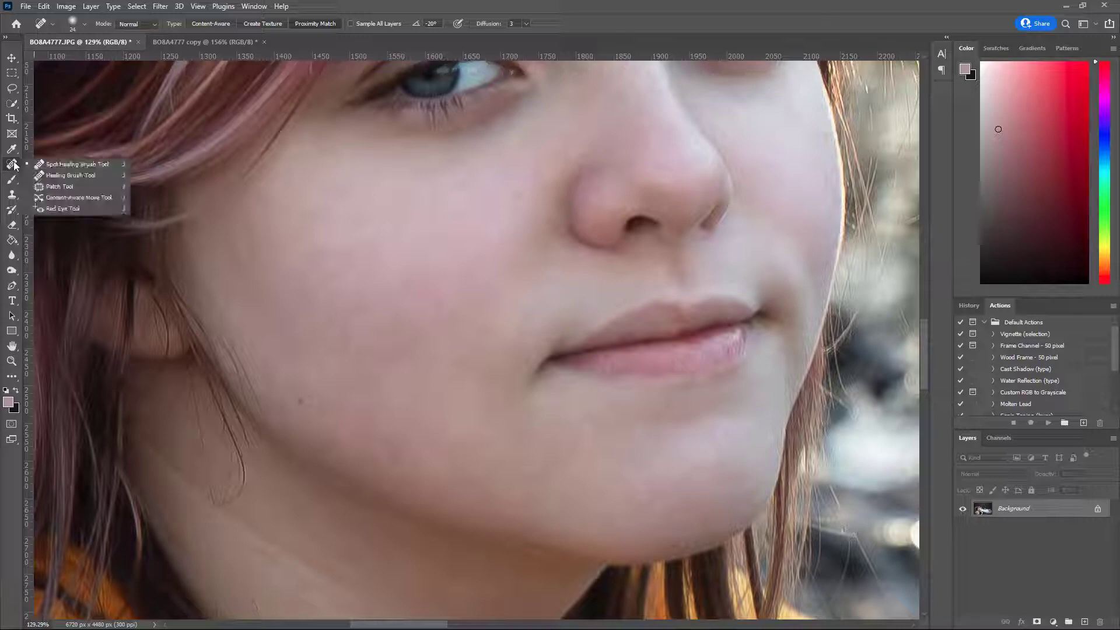
{"action": "left_click", "coordinate": [61, 164]}
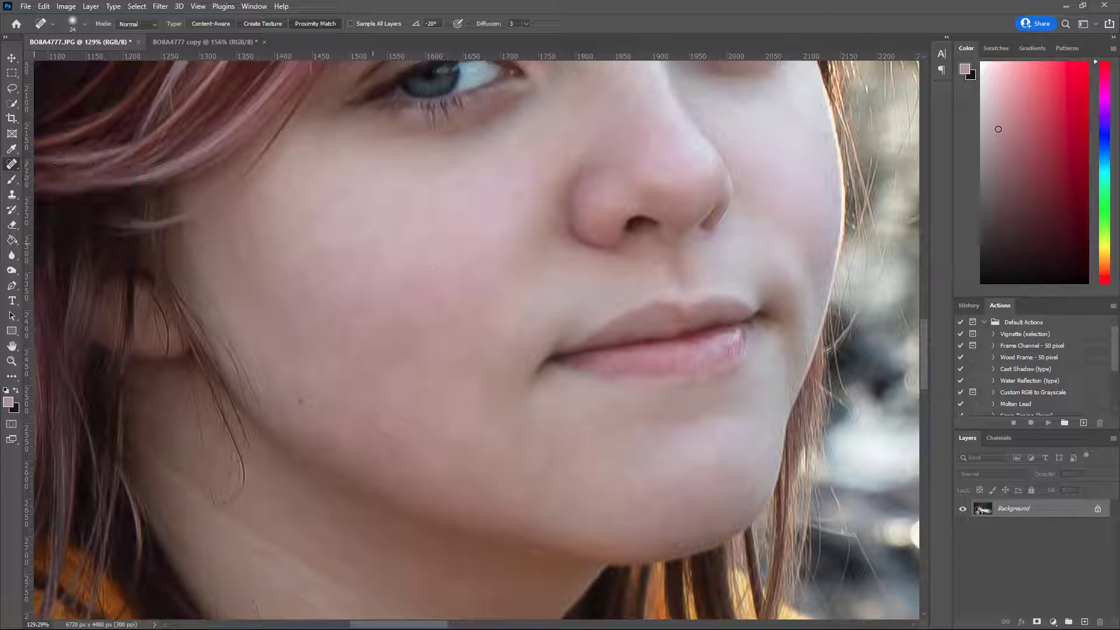
{"action": "left_click", "coordinate": [401, 300]}
{"action": "left_click", "coordinate": [420, 292]}
Step: Heal two small spots on the forehead above the eyebrows
{"action": "mouse_move", "coordinate": [725, 148]}
{"action": "left_mouse_down"}
{"action": "mouse_move", "coordinate": [460, 348]}
{"action": "mouse_move", "coordinate": [434, 299]}
{"action": "mouse_move", "coordinate": [488, 387]}
{"action": "left_mouse_up"}
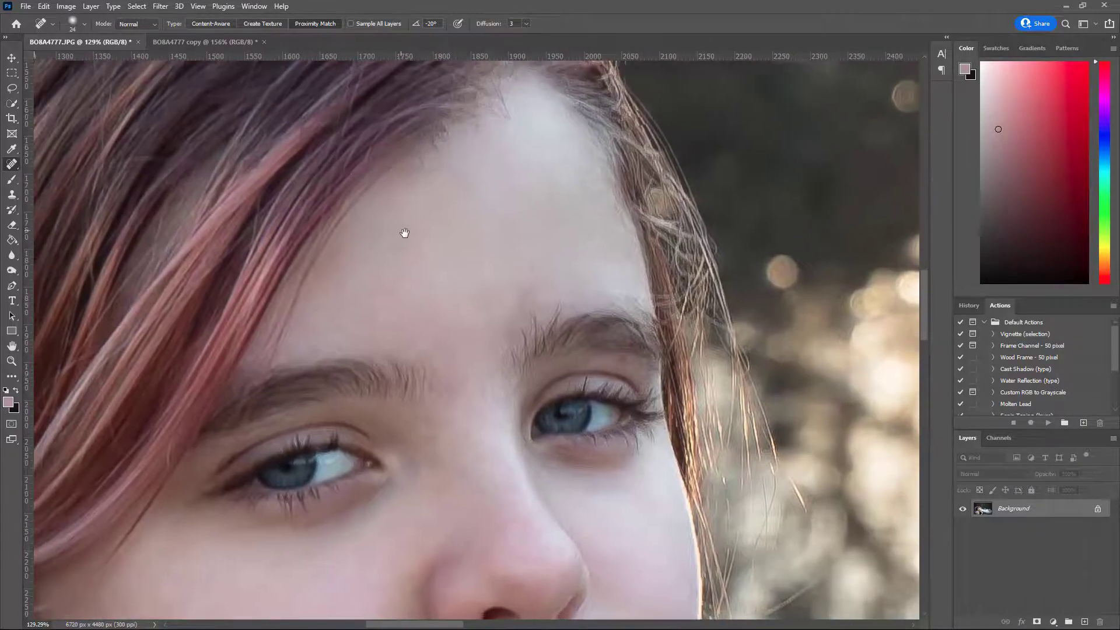
{"action": "left_click", "coordinate": [405, 238]}
{"action": "left_click", "coordinate": [531, 266]}
Step: Heal the blotchy spots on the shaded cheek, from near the jawline up to the mid-cheek
{"action": "scroll", "coordinate": [508, 374], "scroll_direction": "down", "scroll_amount": 5}
{"action": "left_click_drag", "start_coordinate": [500, 359], "coordinate": [480, 213]}
{"action": "scroll", "coordinate": [493, 267], "scroll_direction": "down", "scroll_amount": 2}
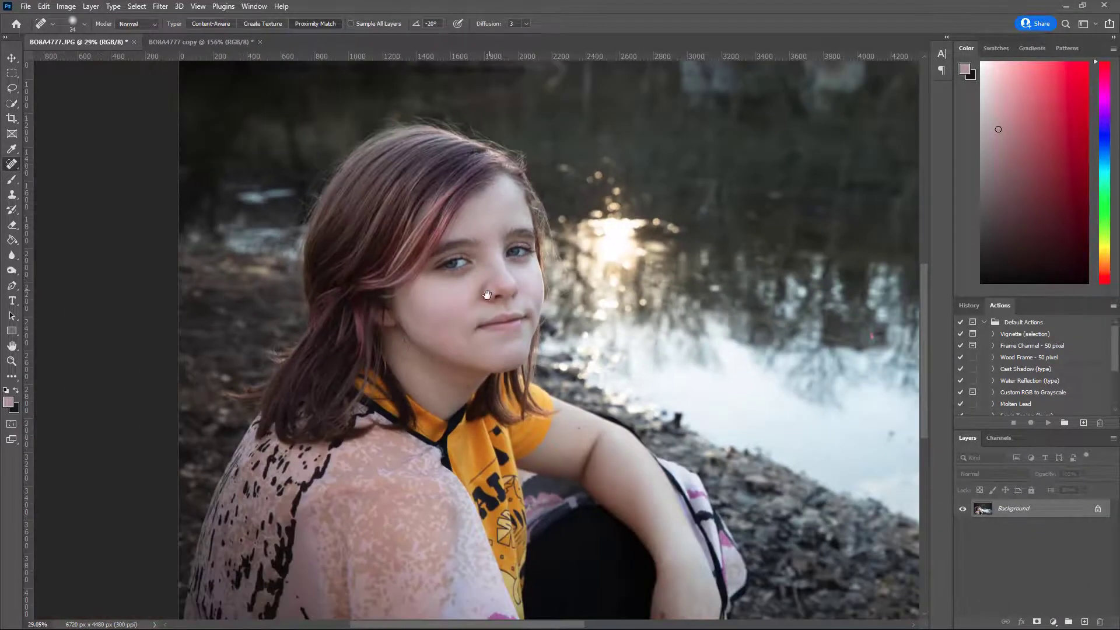
{"action": "left_click_drag", "start_coordinate": [487, 293], "coordinate": [492, 273]}
{"action": "scroll", "coordinate": [480, 336], "scroll_direction": "up", "scroll_amount": 2}
{"action": "scroll", "coordinate": [481, 336], "scroll_direction": "up", "scroll_amount": 5}
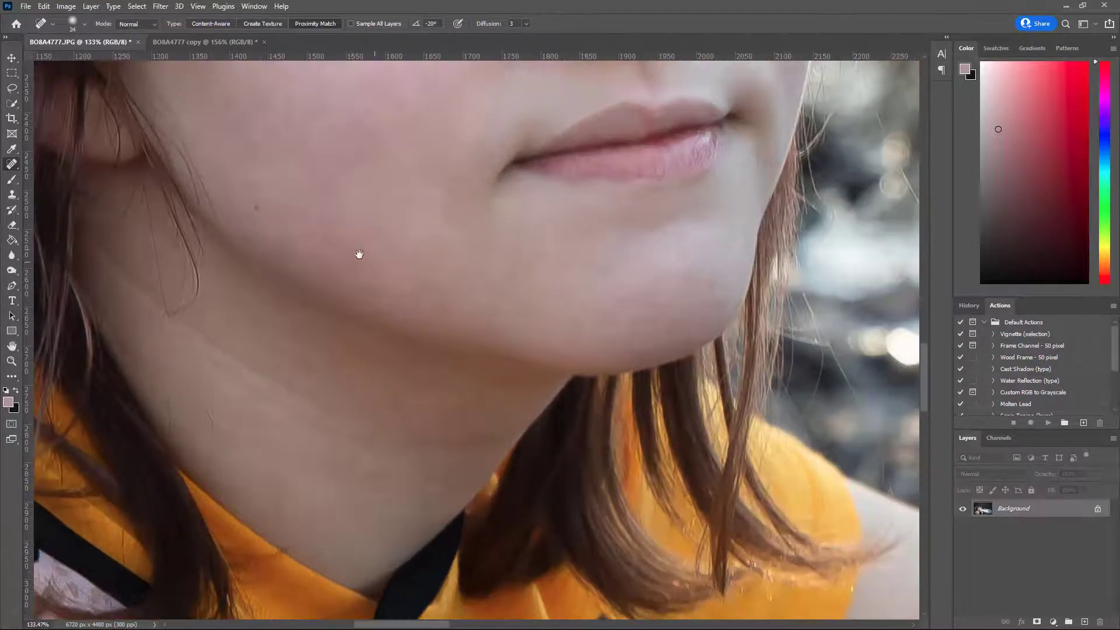
{"action": "mouse_move", "coordinate": [360, 253]}
{"action": "left_mouse_down"}
{"action": "mouse_move", "coordinate": [493, 411]}
{"action": "mouse_move", "coordinate": [470, 370]}
{"action": "left_mouse_up"}
{"action": "left_click", "coordinate": [494, 418]}
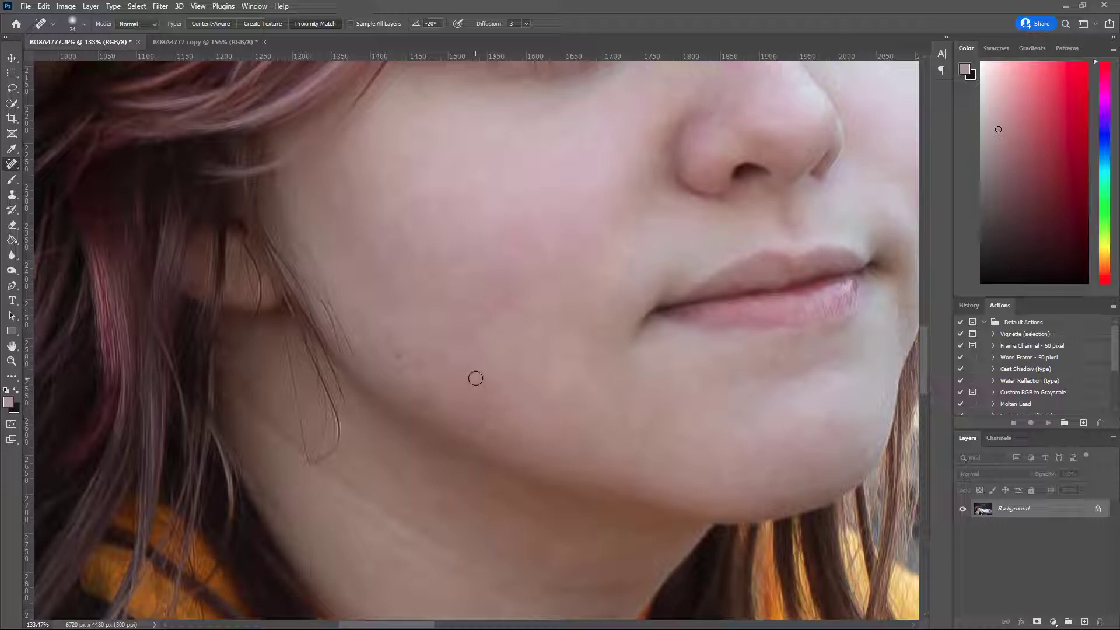
{"action": "left_click", "coordinate": [454, 356]}
{"action": "left_click", "coordinate": [470, 367]}
{"action": "left_click", "coordinate": [482, 352]}
{"action": "left_click", "coordinate": [491, 307]}
{"action": "left_click", "coordinate": [502, 280]}
Step: Compare the retouched face with the one in the BO8A4777 copy document, and return to BO8A4777.JPG
{"action": "scroll", "coordinate": [665, 309], "scroll_direction": "down", "scroll_amount": 9}
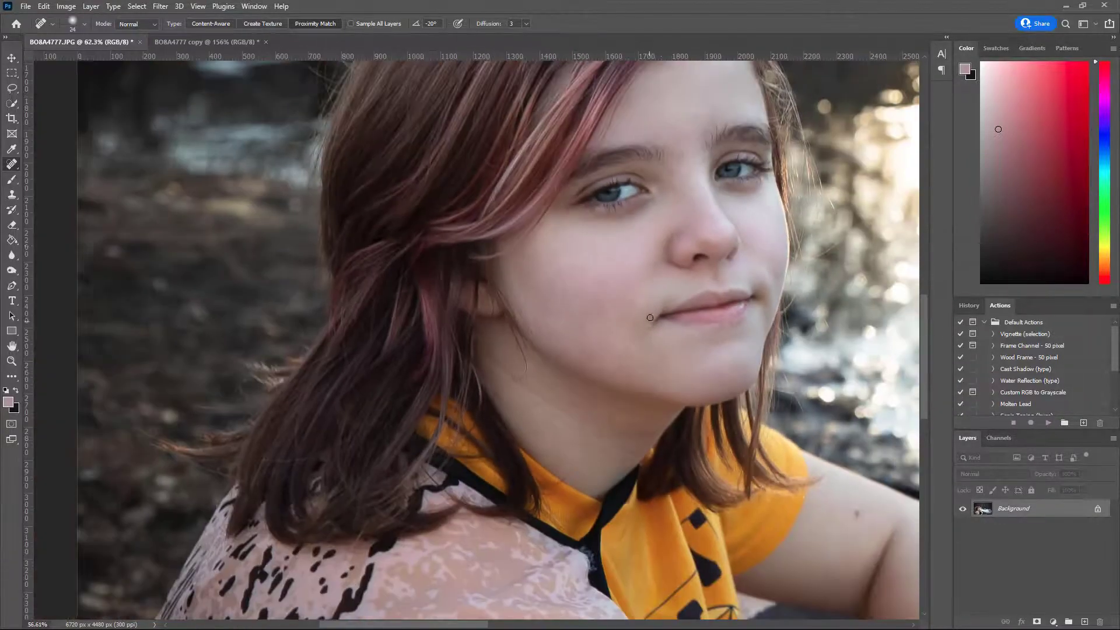
{"action": "left_click_drag", "start_coordinate": [657, 249], "coordinate": [449, 348]}
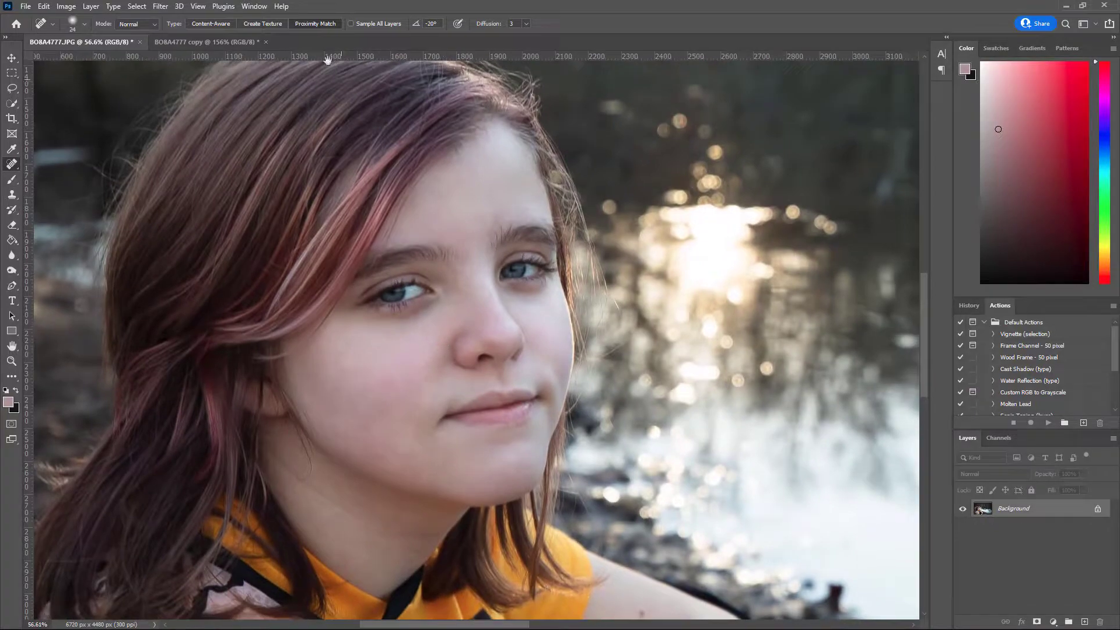
{"action": "left_click", "coordinate": [237, 39]}
{"action": "scroll", "coordinate": [295, 237], "scroll_direction": "down", "scroll_amount": 5}
{"action": "scroll", "coordinate": [327, 238], "scroll_direction": "down", "scroll_amount": 9}
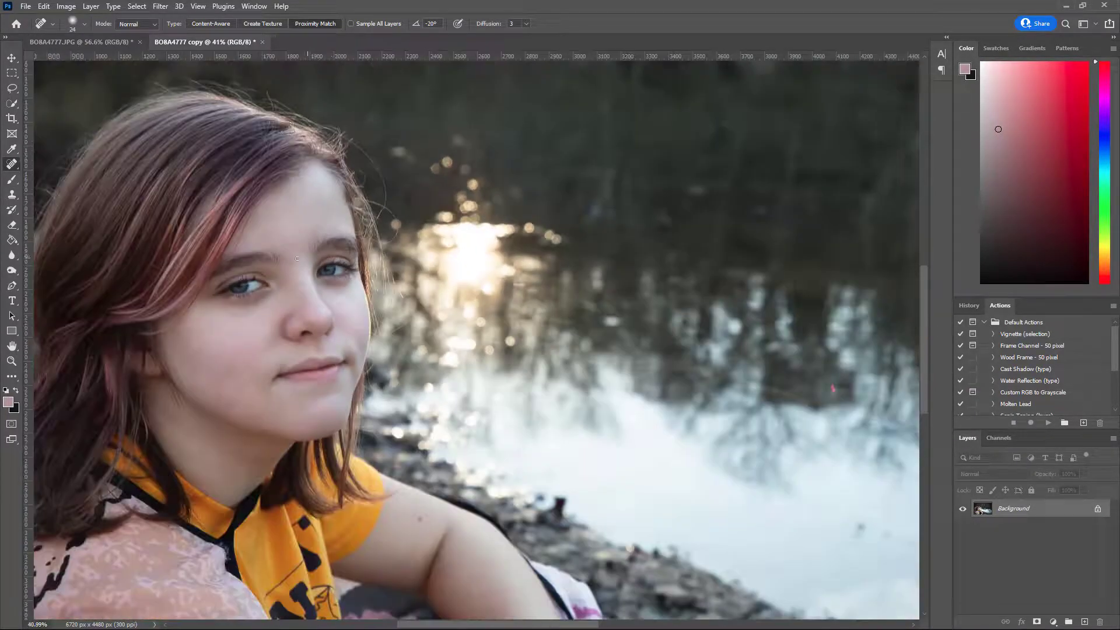
{"action": "left_click_drag", "start_coordinate": [281, 245], "coordinate": [445, 275]}
{"action": "scroll", "coordinate": [415, 290], "scroll_direction": "up", "scroll_amount": 5}
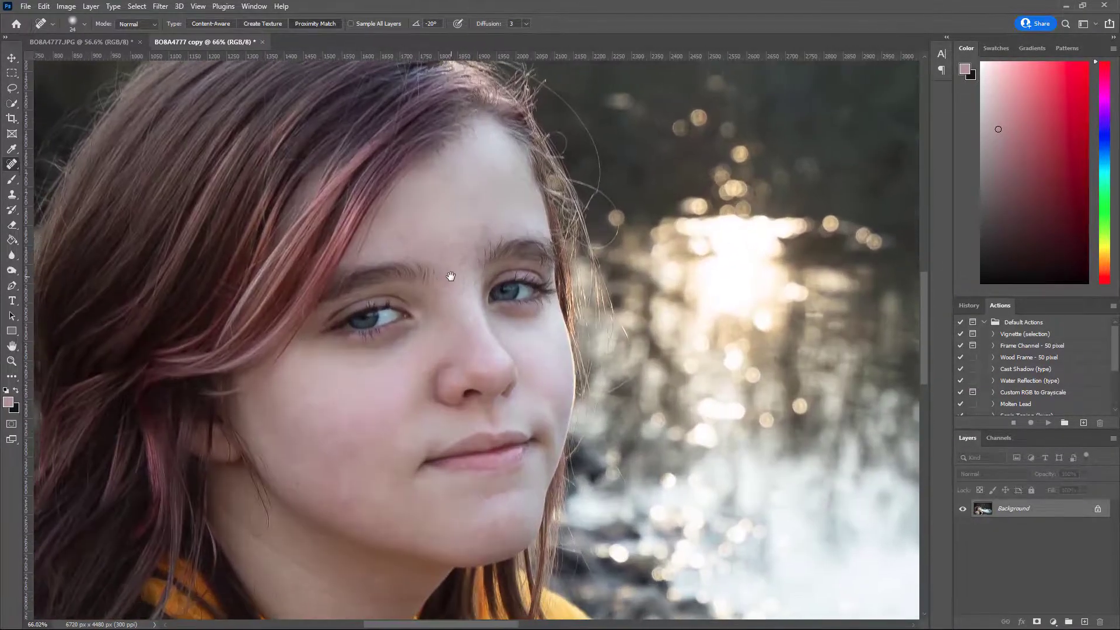
{"action": "left_click", "coordinate": [113, 37]}
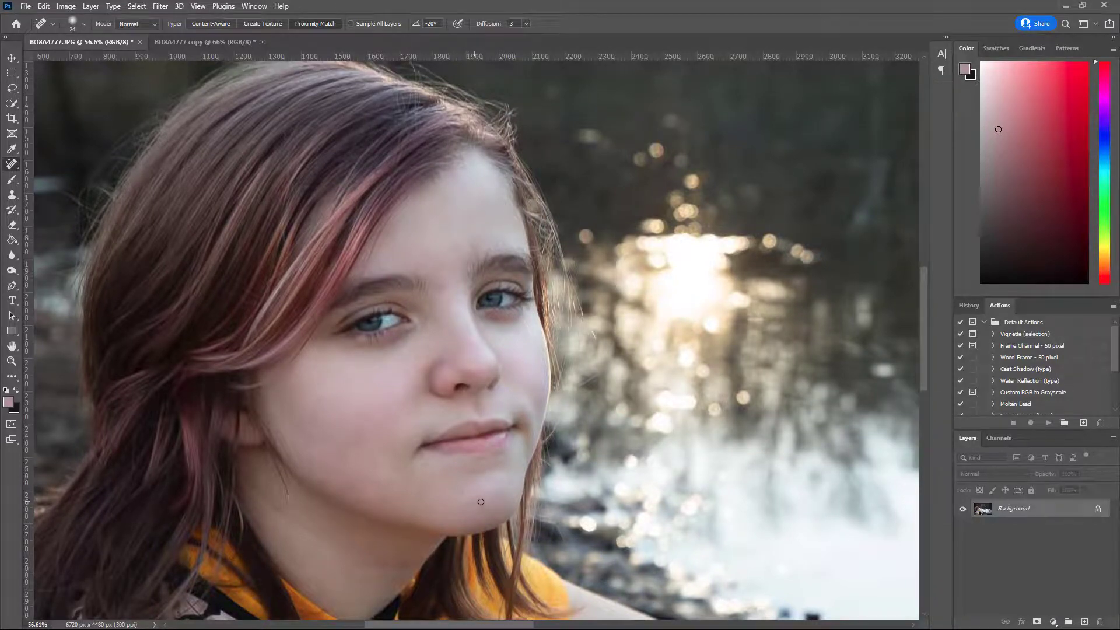
Step: Heal the small uneven spots on the lower cheek just above the jawline
{"action": "scroll", "coordinate": [477, 501], "scroll_direction": "up", "scroll_amount": 5}
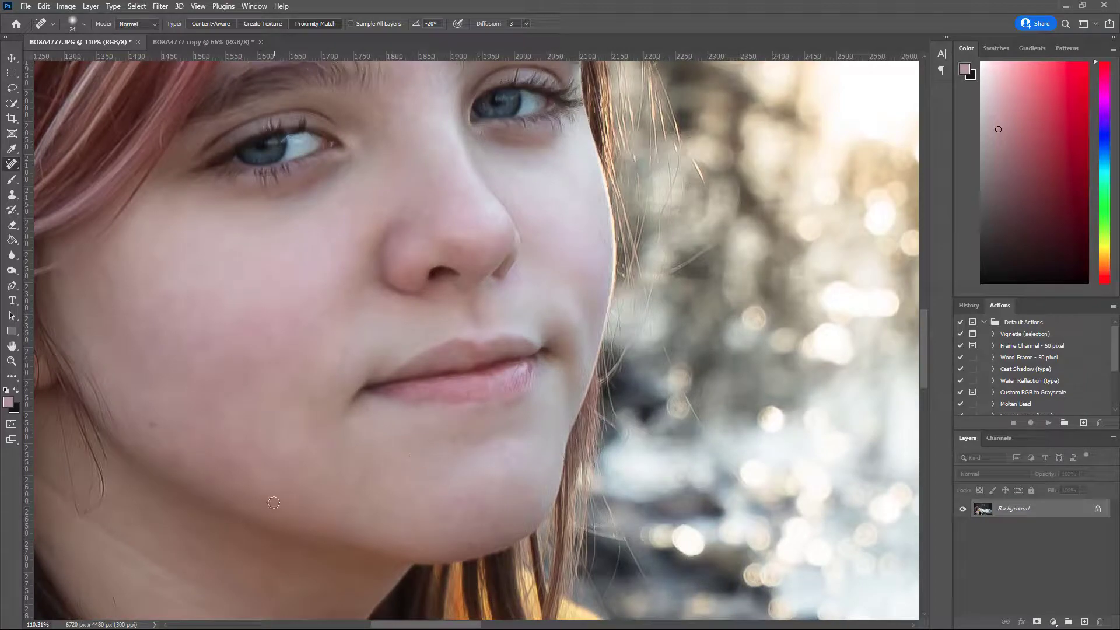
{"action": "left_click", "coordinate": [291, 501]}
{"action": "left_click", "coordinate": [282, 500]}
{"action": "left_click", "coordinate": [291, 490]}
{"action": "left_click", "coordinate": [298, 483]}
Step: Heal the small spots on the tip and side of the nose
{"action": "left_click_drag", "start_coordinate": [245, 305], "coordinate": [422, 357]}
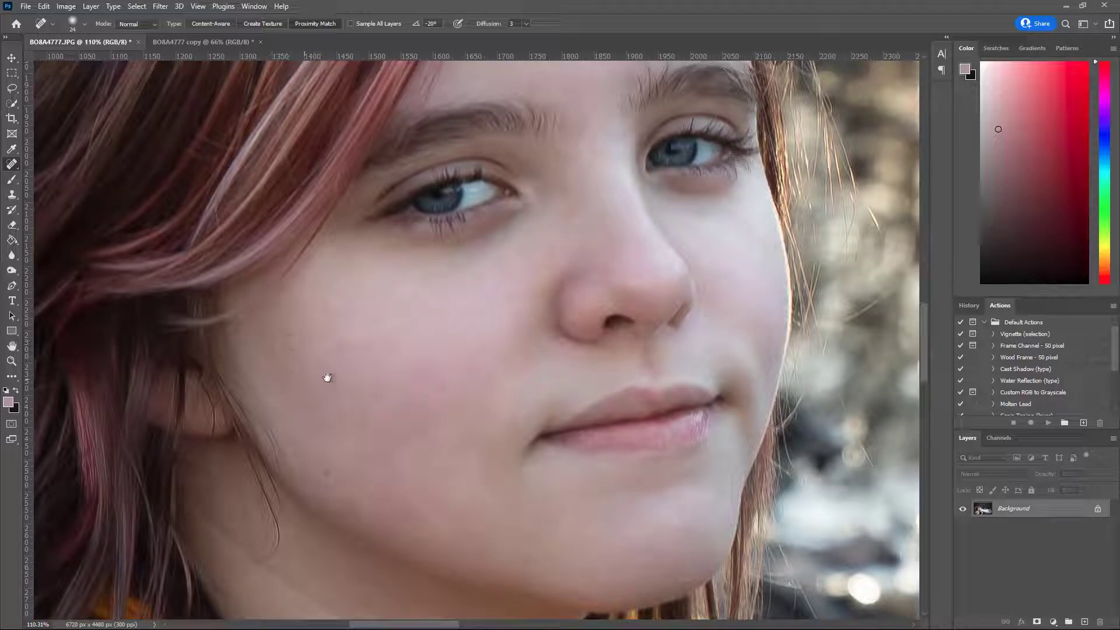
{"action": "left_click_drag", "start_coordinate": [552, 290], "coordinate": [416, 314]}
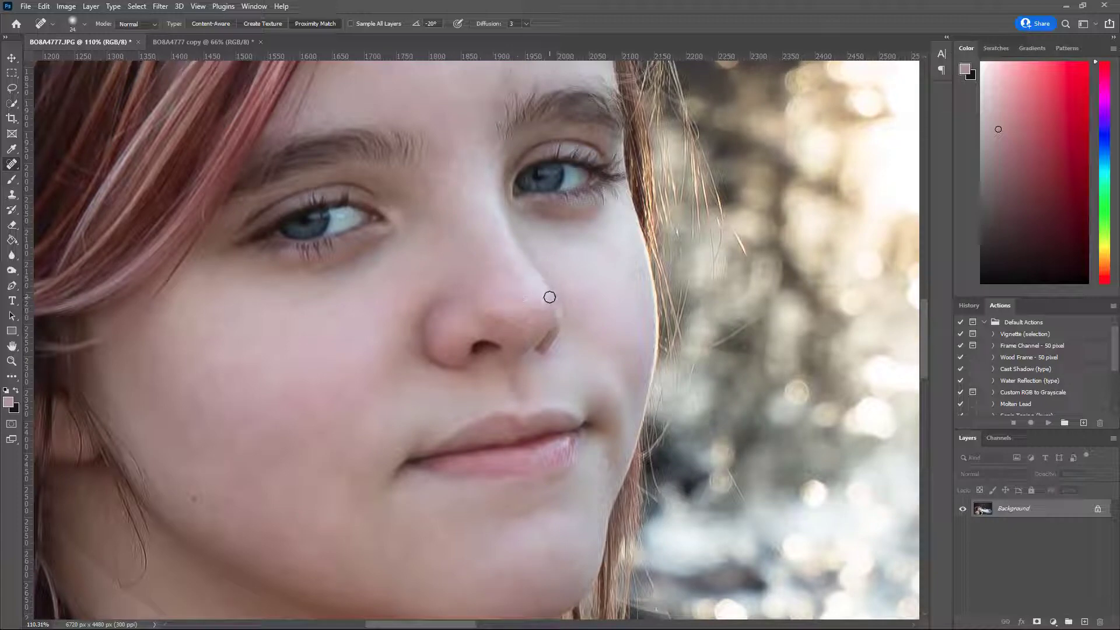
{"action": "left_click", "coordinate": [533, 326]}
{"action": "left_click", "coordinate": [471, 302]}
{"action": "left_click_drag", "start_coordinate": [425, 173], "coordinate": [445, 254]}
{"action": "scroll", "coordinate": [408, 290], "scroll_direction": "down", "scroll_amount": 5}
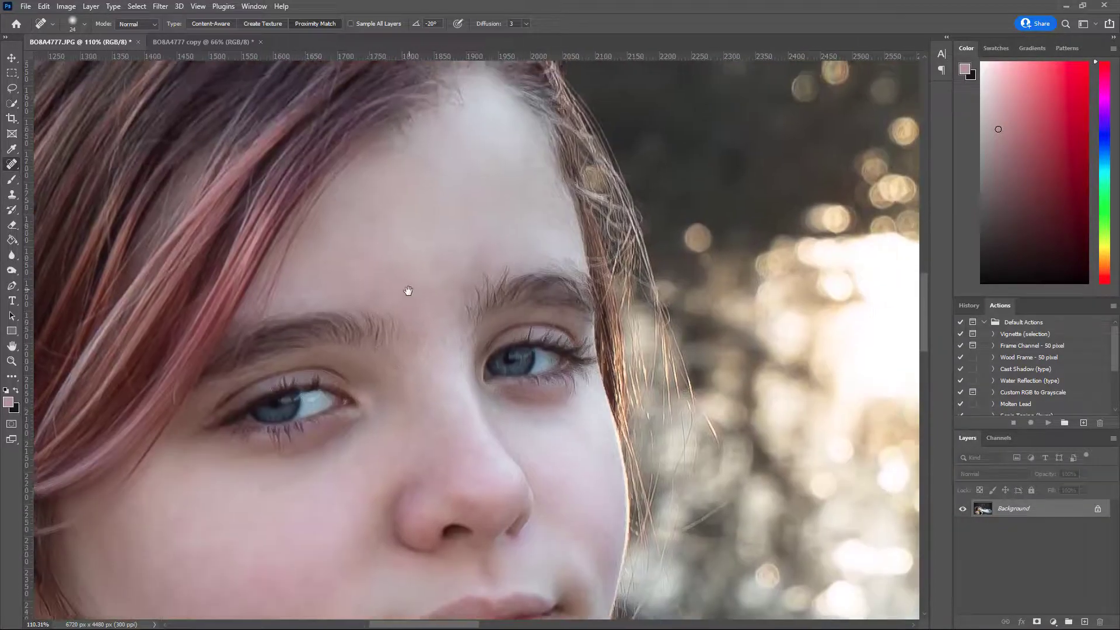
Step: Heal the small spot on the skin just below the lower lip
{"action": "scroll", "coordinate": [423, 282], "scroll_direction": "down", "scroll_amount": 1}
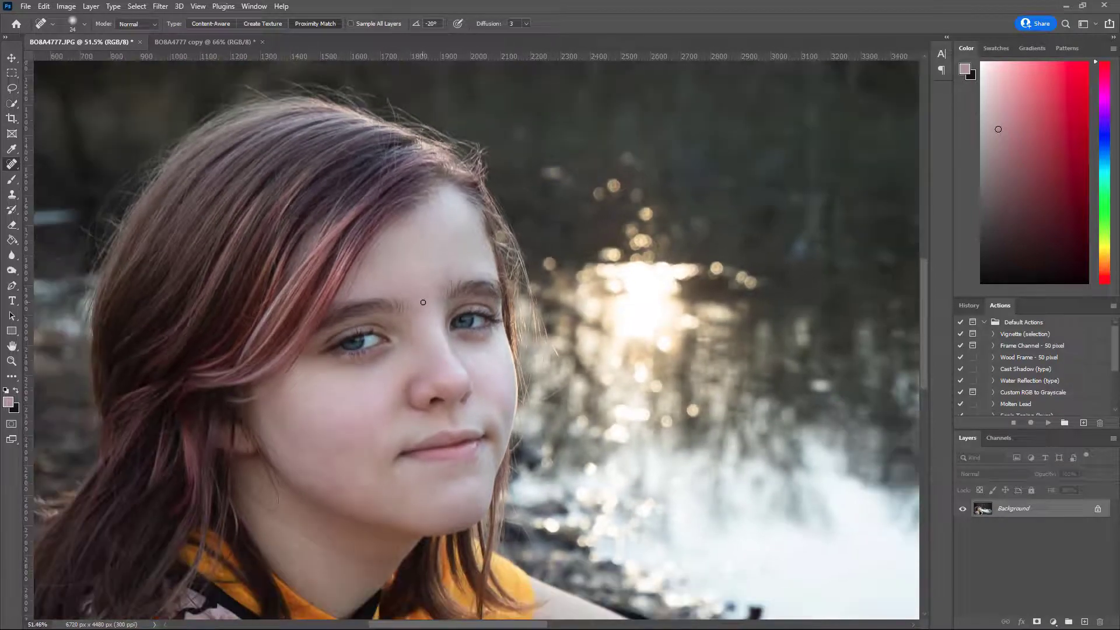
{"action": "left_click_drag", "start_coordinate": [423, 303], "coordinate": [422, 252]}
{"action": "scroll", "coordinate": [403, 386], "scroll_direction": "up", "scroll_amount": 6}
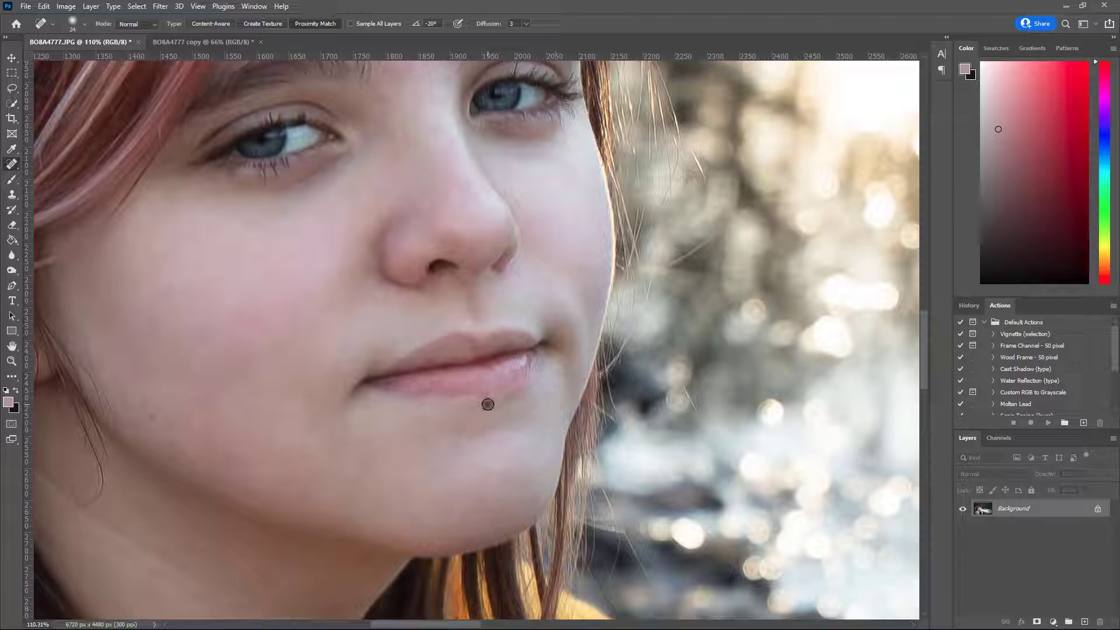
{"action": "left_click", "coordinate": [488, 405]}
{"action": "scroll", "coordinate": [337, 265], "scroll_direction": "down", "scroll_amount": 5}
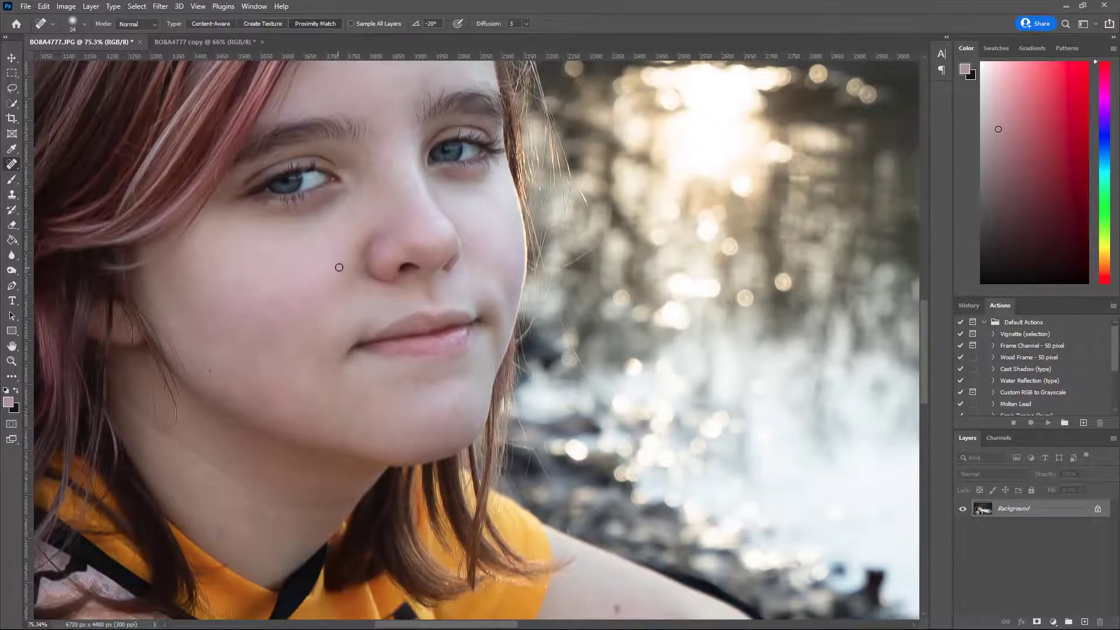
Step: Heal the small marks beside the outer corner of the near eye and just below the side of the nostril
{"action": "scroll", "coordinate": [389, 304], "scroll_direction": "up", "scroll_amount": 3}
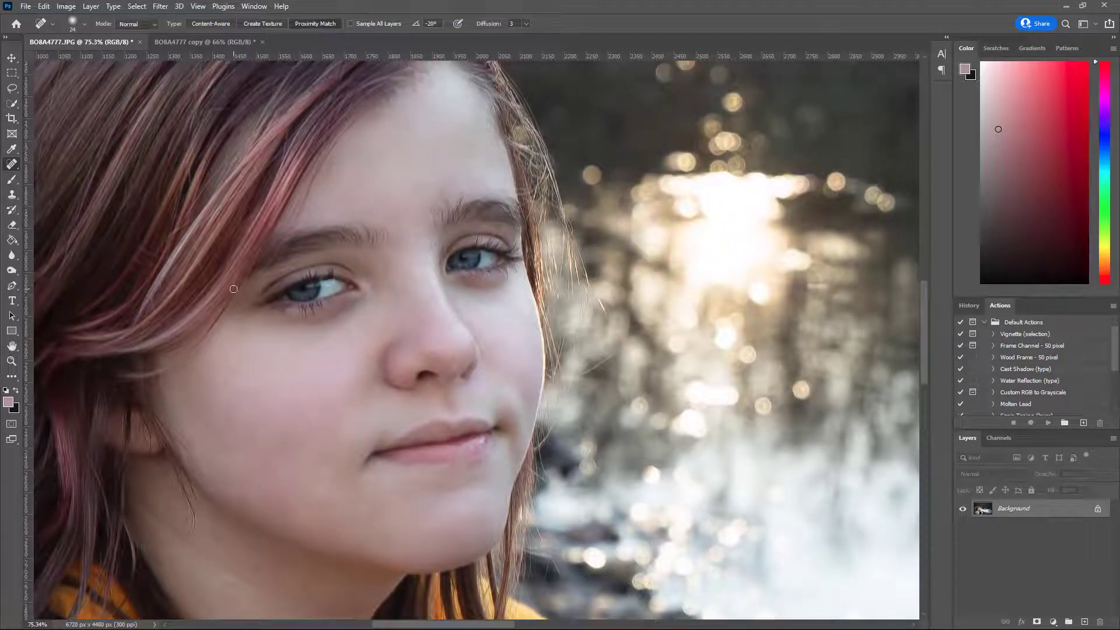
{"action": "mouse_move", "coordinate": [235, 291]}
{"action": "left_mouse_down"}
{"action": "mouse_move", "coordinate": [233, 271]}
{"action": "mouse_move", "coordinate": [234, 287]}
{"action": "left_mouse_up"}
{"action": "scroll", "coordinate": [304, 325], "scroll_direction": "down", "scroll_amount": 2}
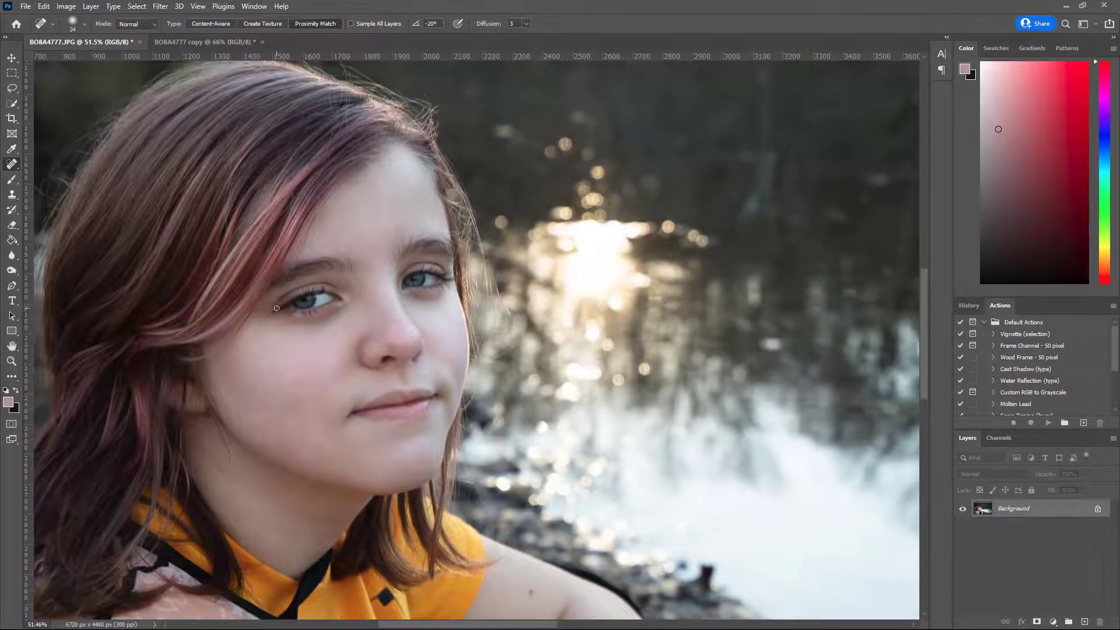
{"action": "scroll", "coordinate": [275, 308], "scroll_direction": "up", "scroll_amount": 4}
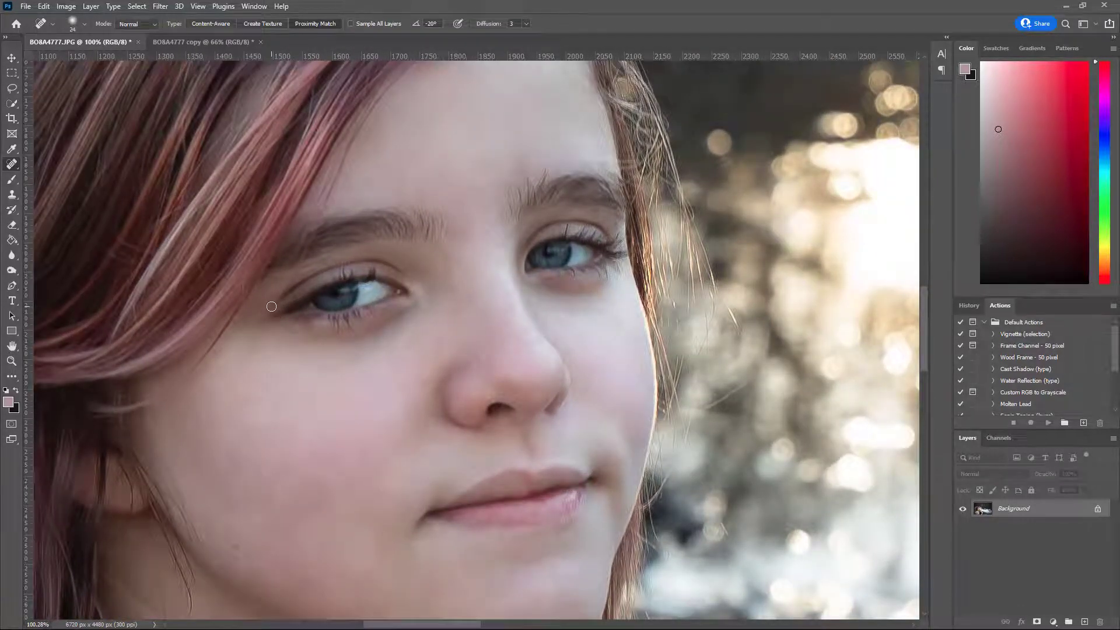
{"action": "left_click_drag", "start_coordinate": [307, 380], "coordinate": [257, 258]}
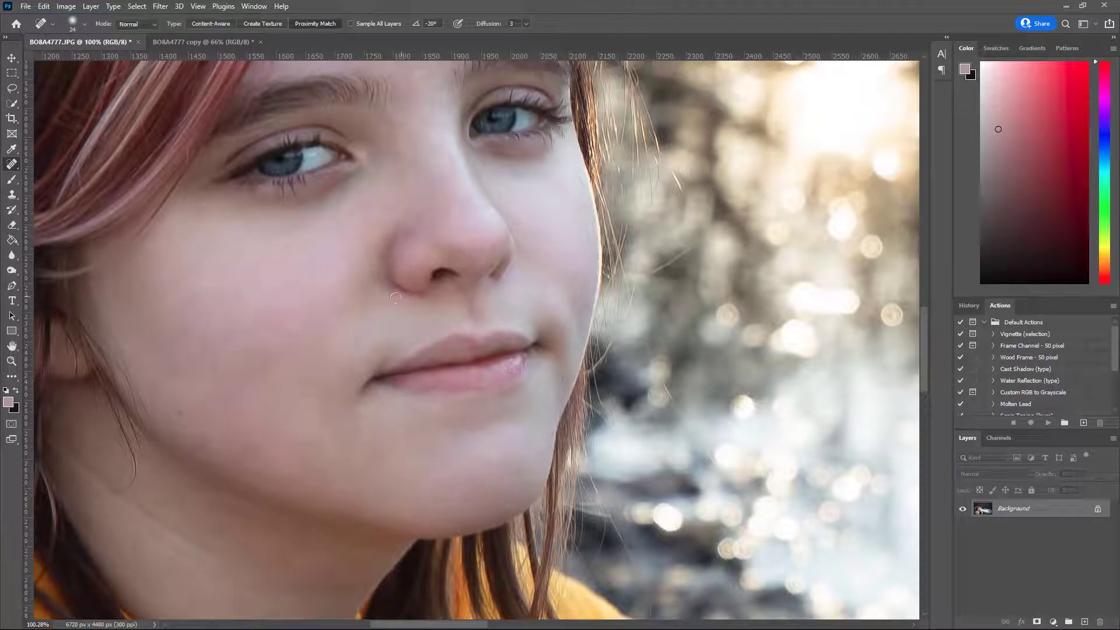
{"action": "left_click_drag", "start_coordinate": [396, 297], "coordinate": [403, 312]}
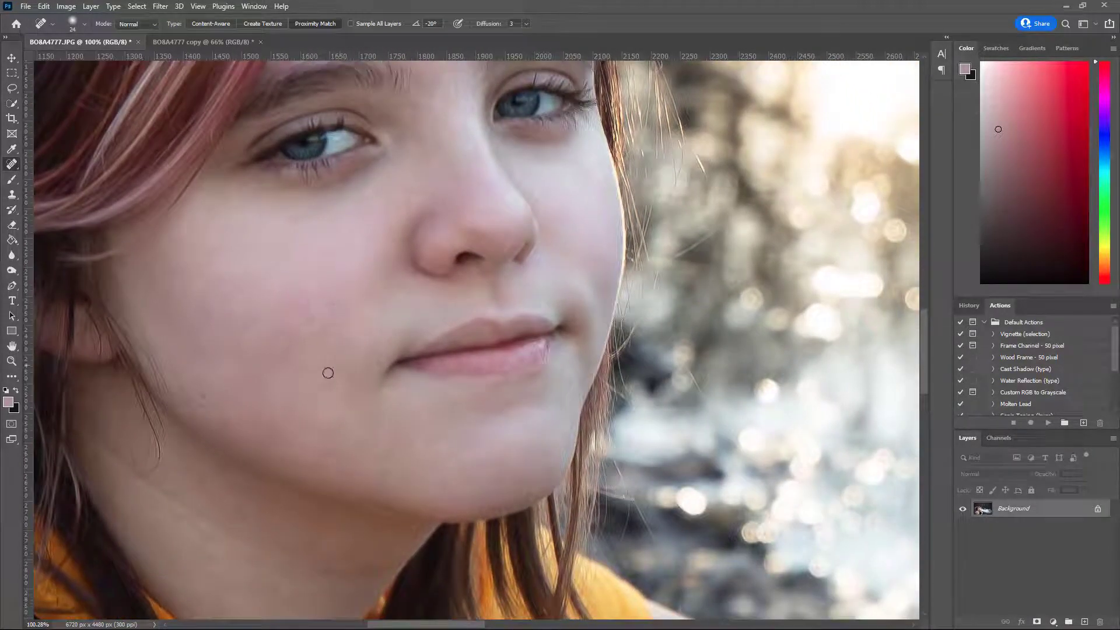
Step: With the Patch tool, outline the uneven strip on the lower cheek above the jawline, fill it with Content-Aware Fill, and deselect
{"action": "right_click", "coordinate": [16, 167]}
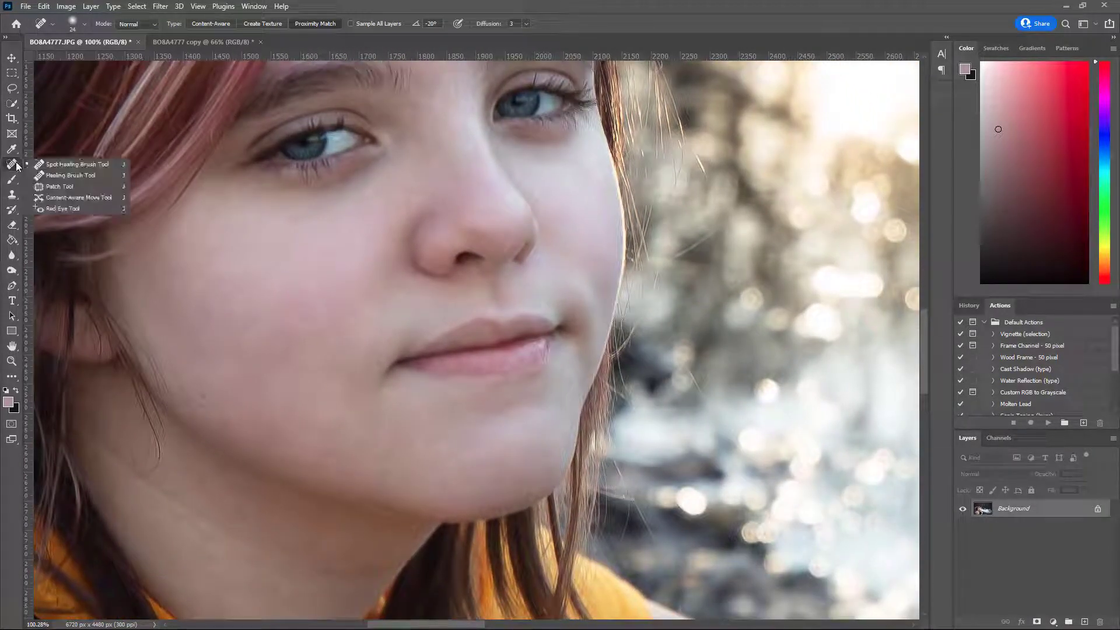
{"action": "left_click", "coordinate": [59, 188]}
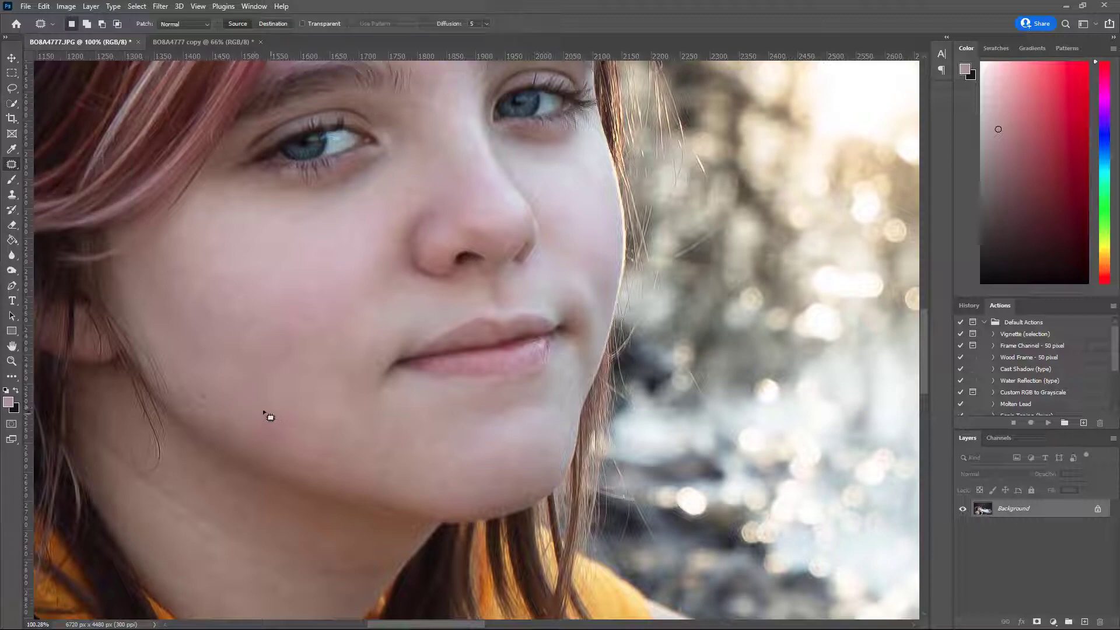
{"action": "left_click_drag", "start_coordinate": [241, 424], "coordinate": [302, 446]}
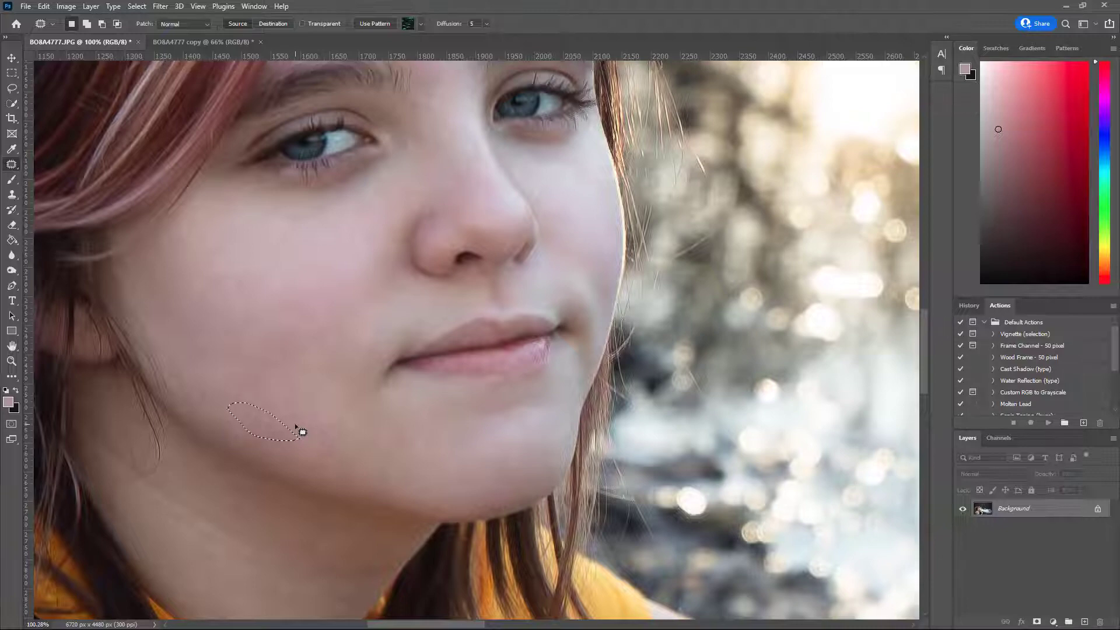
{"action": "key", "text": "shift+BackSpace"}
{"action": "key", "text": "Return"}
{"action": "key", "text": "ctrl+d"}
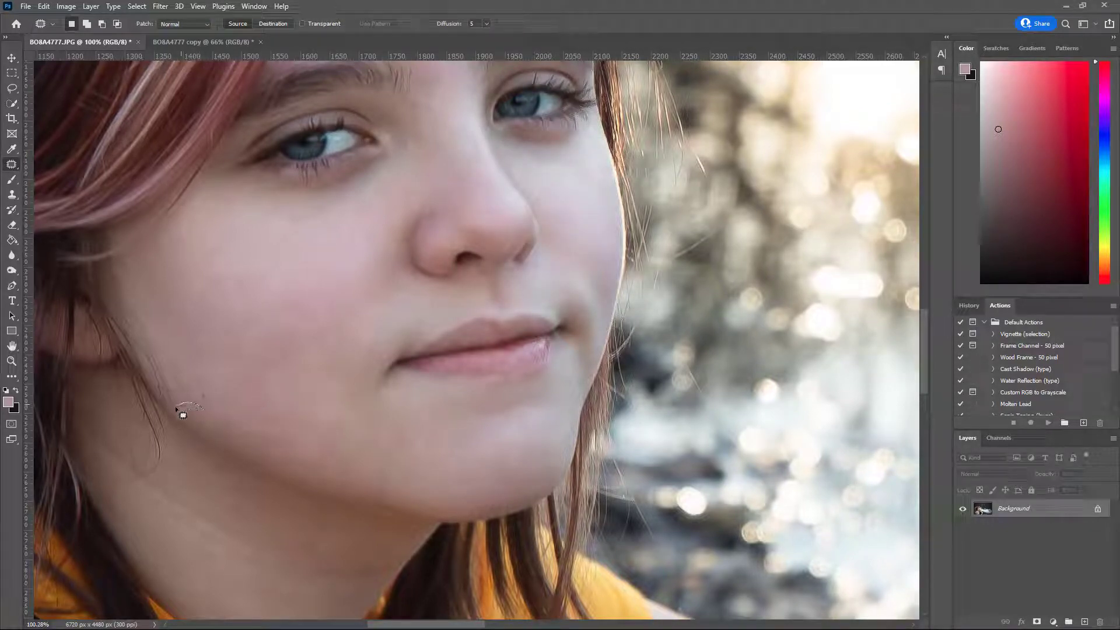
Step: Patch the small uneven areas along the jawline beneath the outer cheek
{"action": "mouse_move", "coordinate": [194, 423]}
{"action": "left_mouse_down"}
{"action": "mouse_move", "coordinate": [248, 418]}
{"action": "mouse_move", "coordinate": [235, 441]}
{"action": "mouse_move", "coordinate": [232, 421]}
{"action": "left_mouse_up"}
{"action": "key", "text": "ctrl+d"}
{"action": "left_click_drag", "start_coordinate": [227, 428], "coordinate": [262, 454]}
{"action": "key", "text": "ctrl+d"}
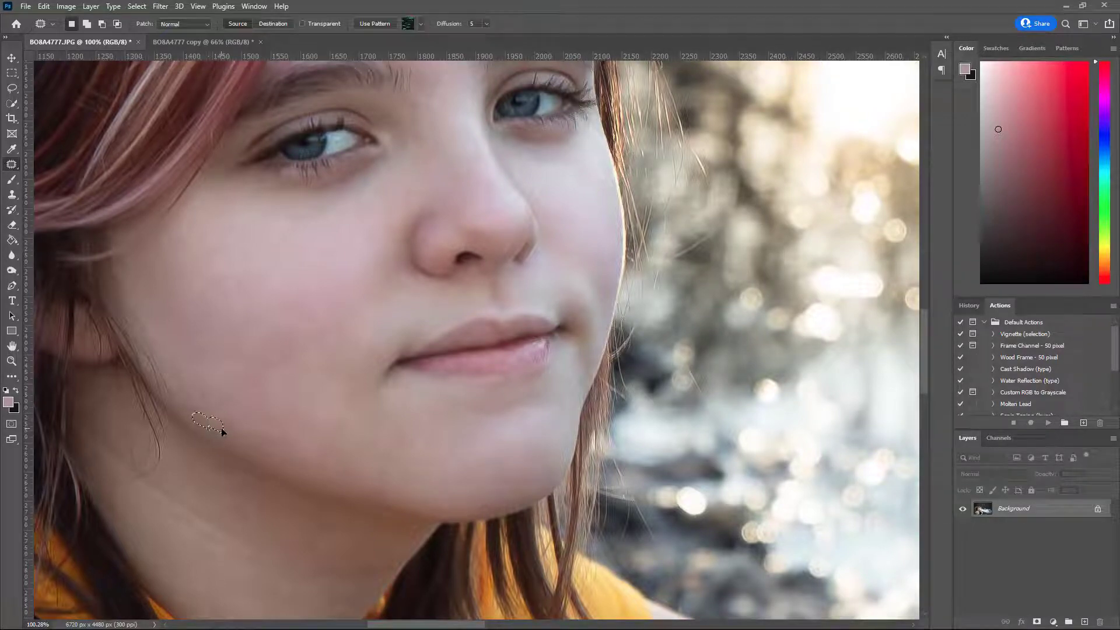
Step: Patch the blotchy areas in the middle of the near cheek, level with the mouth
{"action": "left_click_drag", "start_coordinate": [293, 371], "coordinate": [252, 460]}
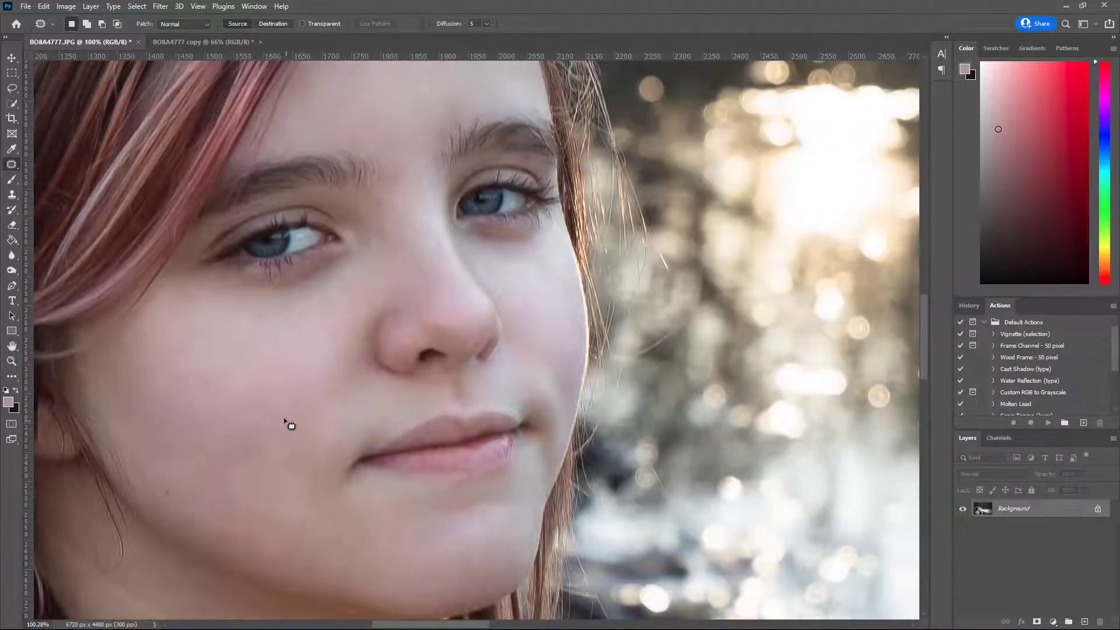
{"action": "left_click_drag", "start_coordinate": [267, 401], "coordinate": [283, 416]}
{"action": "left_click_drag", "start_coordinate": [277, 418], "coordinate": [282, 439]}
{"action": "left_click", "coordinate": [314, 401]}
{"action": "mouse_move", "coordinate": [272, 385]}
{"action": "left_mouse_down"}
{"action": "mouse_move", "coordinate": [251, 380]}
{"action": "mouse_move", "coordinate": [277, 396]}
{"action": "mouse_move", "coordinate": [260, 423]}
{"action": "left_mouse_up"}
{"action": "left_click", "coordinate": [307, 392]}
Step: Patch the uneven areas on the outer cheek and on the cheek beside the nose
{"action": "mouse_move", "coordinate": [213, 378]}
{"action": "left_mouse_down"}
{"action": "mouse_move", "coordinate": [169, 380]}
{"action": "mouse_move", "coordinate": [238, 415]}
{"action": "left_mouse_up"}
{"action": "left_click", "coordinate": [318, 403]}
{"action": "mouse_move", "coordinate": [334, 314]}
{"action": "left_mouse_down"}
{"action": "mouse_move", "coordinate": [317, 320]}
{"action": "mouse_move", "coordinate": [338, 325]}
{"action": "mouse_move", "coordinate": [320, 320]}
{"action": "mouse_move", "coordinate": [330, 314]}
{"action": "left_mouse_up"}
{"action": "left_click", "coordinate": [349, 323]}
Step: Patch the small uneven areas on the forehead, above the brows and up toward the hairline
{"action": "left_click_drag", "start_coordinate": [420, 230], "coordinate": [395, 380]}
{"action": "left_click_drag", "start_coordinate": [417, 256], "coordinate": [425, 265]}
{"action": "left_click", "coordinate": [388, 252]}
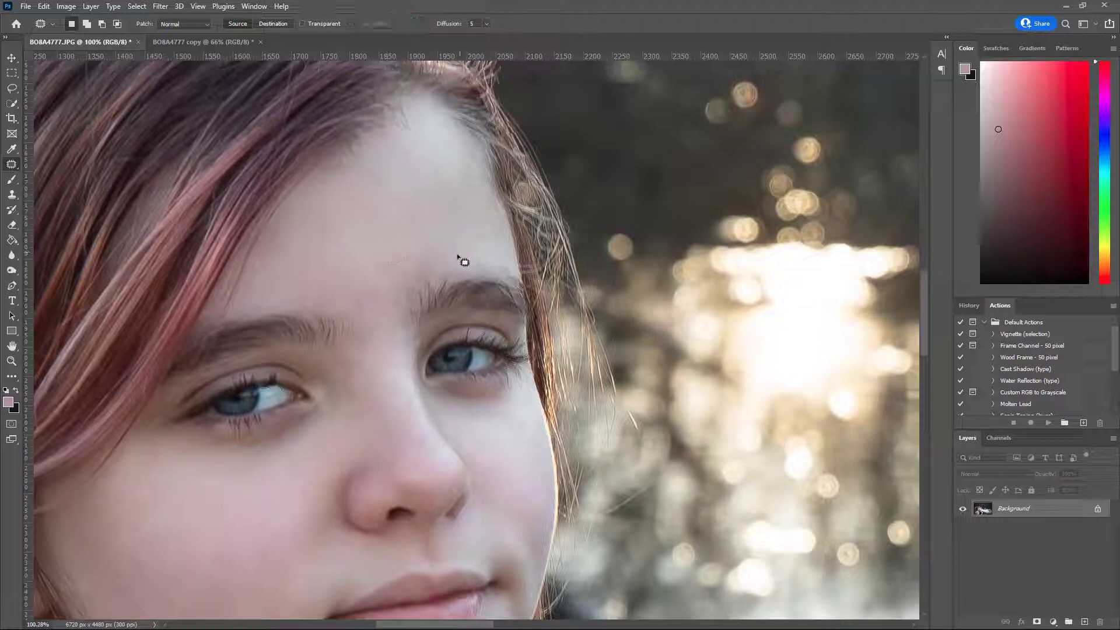
{"action": "mouse_move", "coordinate": [418, 182]}
{"action": "left_mouse_down"}
{"action": "mouse_move", "coordinate": [395, 186]}
{"action": "mouse_move", "coordinate": [419, 187]}
{"action": "left_mouse_up"}
{"action": "left_click_drag", "start_coordinate": [408, 182], "coordinate": [393, 204]}
{"action": "left_click", "coordinate": [423, 202]}
Step: Patch the small uneven areas on the far side of the face beyond the nose
{"action": "left_click_drag", "start_coordinate": [400, 268], "coordinate": [507, 38]}
{"action": "left_click_drag", "start_coordinate": [391, 233], "coordinate": [292, 208]}
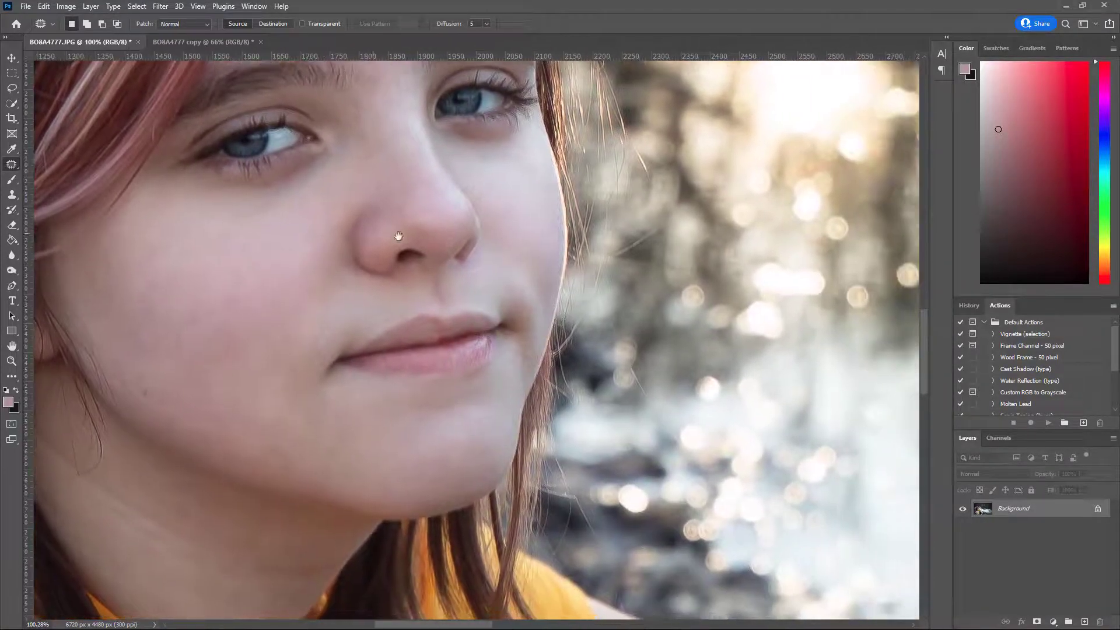
{"action": "mouse_move", "coordinate": [448, 225]}
{"action": "left_mouse_down"}
{"action": "mouse_move", "coordinate": [455, 237]}
{"action": "mouse_move", "coordinate": [455, 227]}
{"action": "left_mouse_up"}
{"action": "left_click", "coordinate": [462, 226]}
{"action": "mouse_move", "coordinate": [560, 233]}
{"action": "left_mouse_down"}
{"action": "mouse_move", "coordinate": [557, 211]}
{"action": "mouse_move", "coordinate": [556, 238]}
{"action": "mouse_move", "coordinate": [536, 238]}
{"action": "left_mouse_up"}
{"action": "left_click", "coordinate": [540, 243]}
Step: Patch the uneven areas on the lower near cheek between the corner of the mouth and the jawline
{"action": "scroll", "coordinate": [555, 261], "scroll_direction": "down", "scroll_amount": 3}
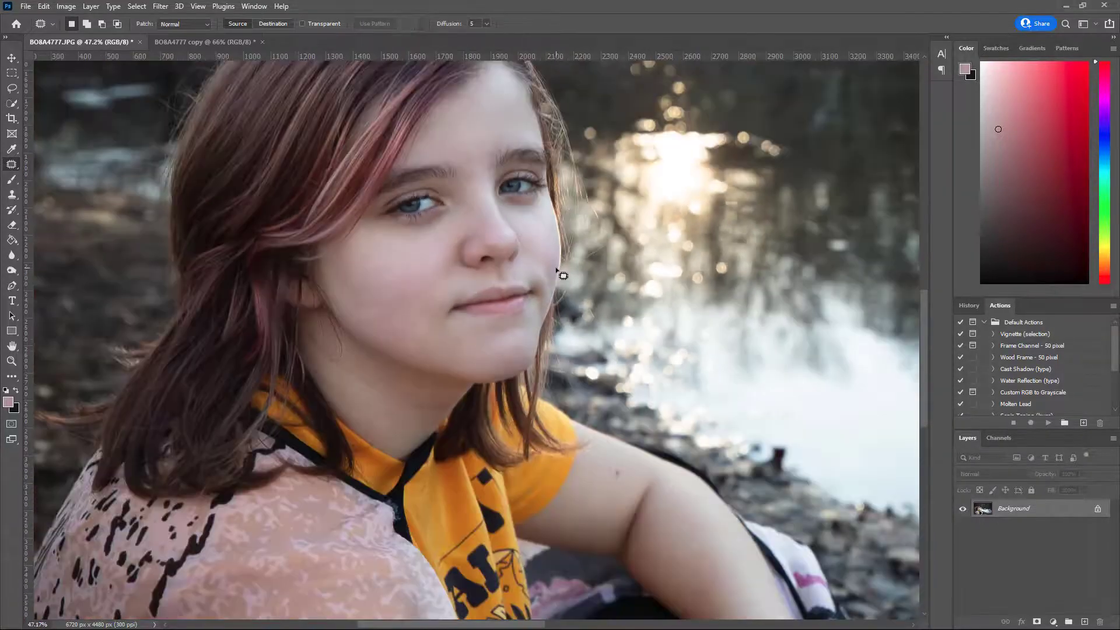
{"action": "scroll", "coordinate": [559, 273], "scroll_direction": "down", "scroll_amount": 1}
{"action": "left_click_drag", "start_coordinate": [465, 217], "coordinate": [389, 241]}
{"action": "scroll", "coordinate": [393, 345], "scroll_direction": "up", "scroll_amount": 3}
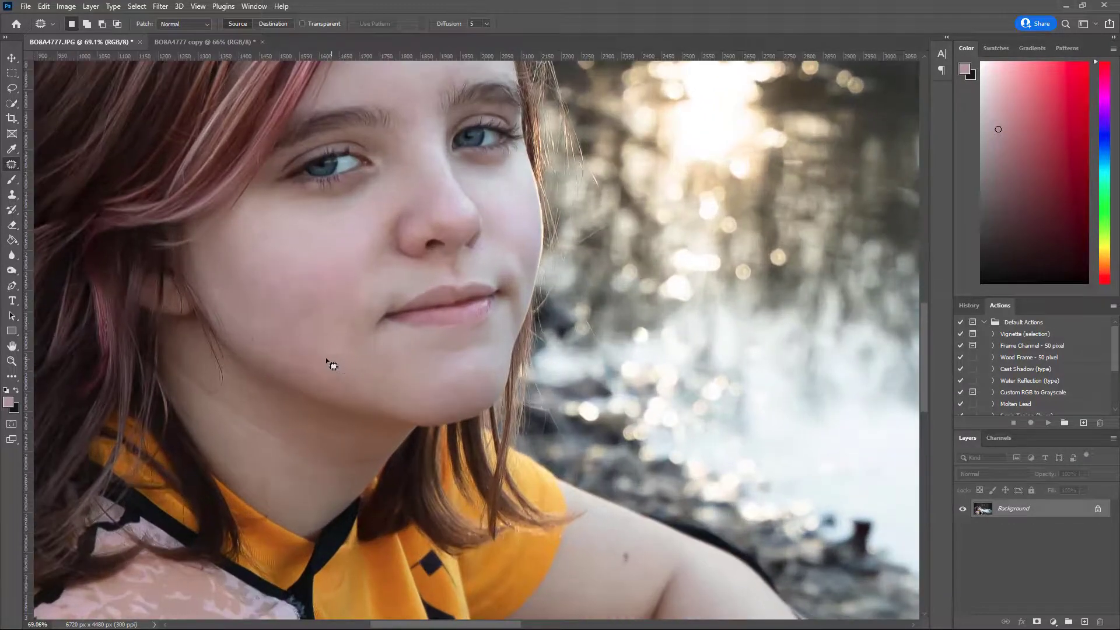
{"action": "left_click_drag", "start_coordinate": [331, 358], "coordinate": [279, 353]}
{"action": "mouse_move", "coordinate": [329, 380]}
{"action": "left_mouse_down"}
{"action": "mouse_move", "coordinate": [382, 382]}
{"action": "mouse_move", "coordinate": [363, 394]}
{"action": "mouse_move", "coordinate": [372, 373]}
{"action": "mouse_move", "coordinate": [364, 353]}
{"action": "mouse_move", "coordinate": [342, 359]}
{"action": "mouse_move", "coordinate": [300, 344]}
{"action": "left_mouse_up"}
{"action": "key", "text": "ctrl+d"}
{"action": "mouse_move", "coordinate": [335, 381]}
{"action": "left_mouse_down"}
{"action": "mouse_move", "coordinate": [317, 373]}
{"action": "mouse_move", "coordinate": [361, 397]}
{"action": "left_mouse_up"}
{"action": "key", "text": "ctrl+d"}
Step: Check the retouched face at several magnifications and patch the small uneven area on the neck below the jaw
{"action": "scroll", "coordinate": [383, 360], "scroll_direction": "down", "scroll_amount": 10}
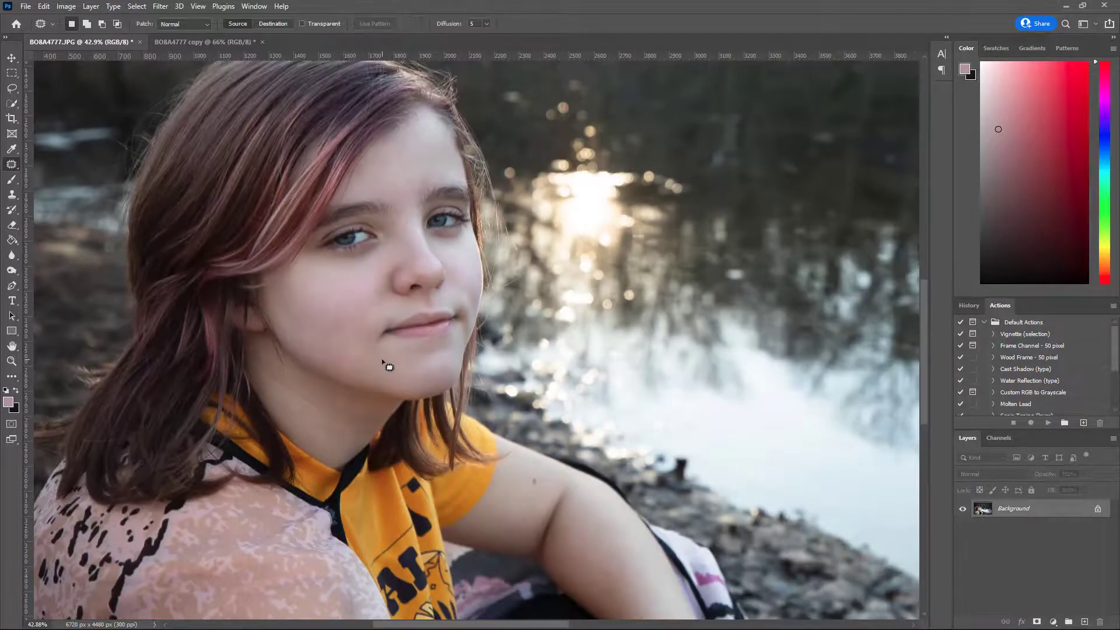
{"action": "scroll", "coordinate": [385, 367], "scroll_direction": "up", "scroll_amount": 10}
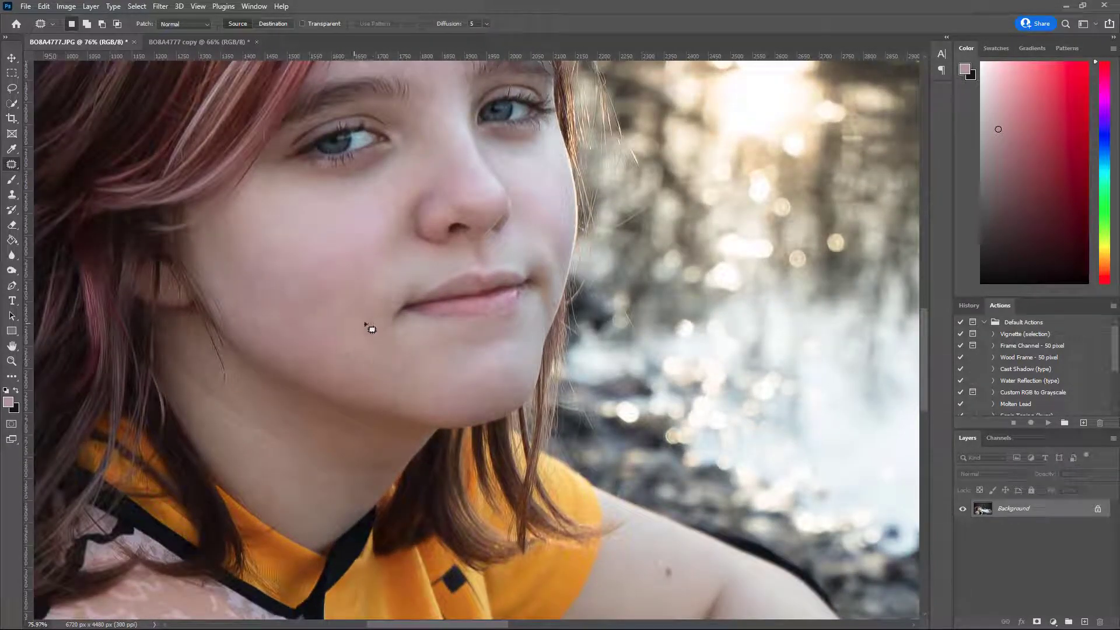
{"action": "scroll", "coordinate": [427, 417], "scroll_direction": "down", "scroll_amount": 4}
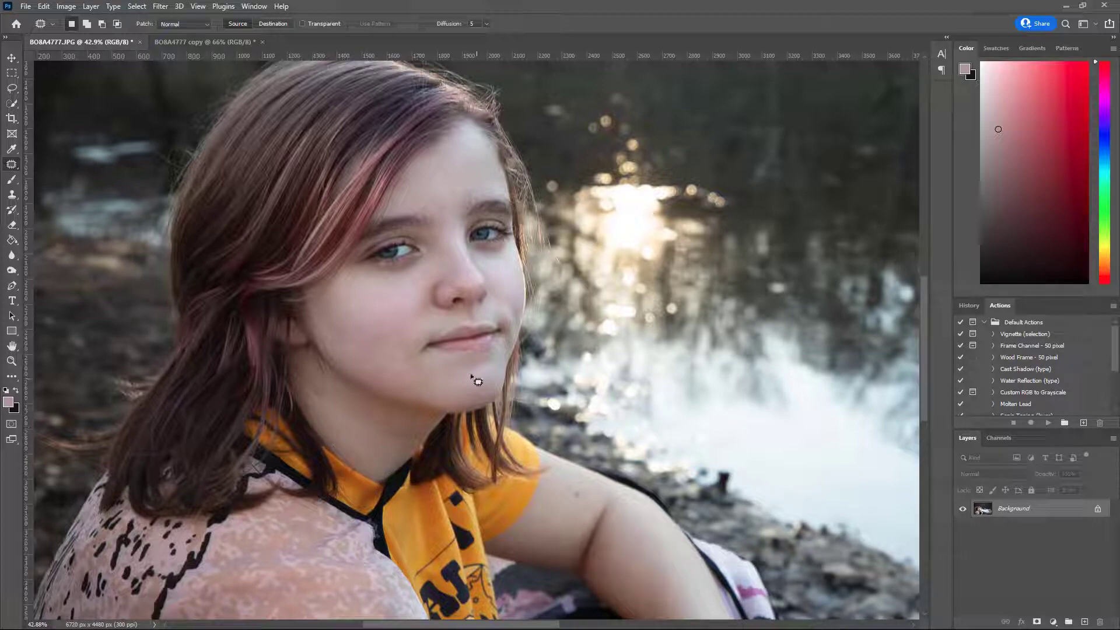
{"action": "scroll", "coordinate": [478, 381], "scroll_direction": "down", "scroll_amount": 3}
{"action": "left_click_drag", "start_coordinate": [471, 286], "coordinate": [401, 240]}
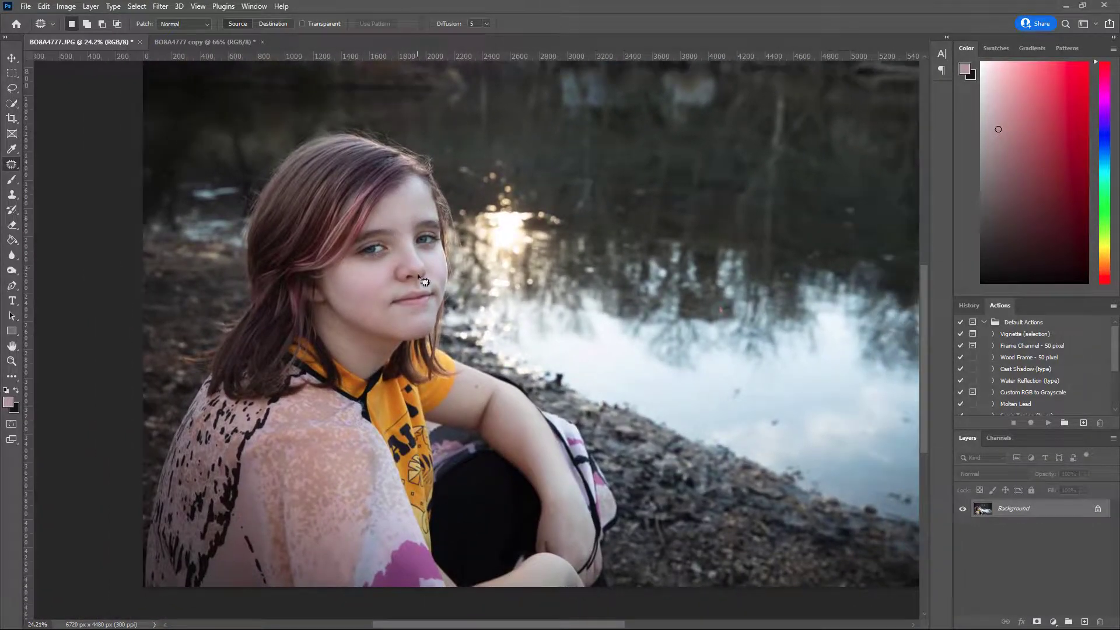
{"action": "scroll", "coordinate": [418, 321], "scroll_direction": "up", "scroll_amount": 4}
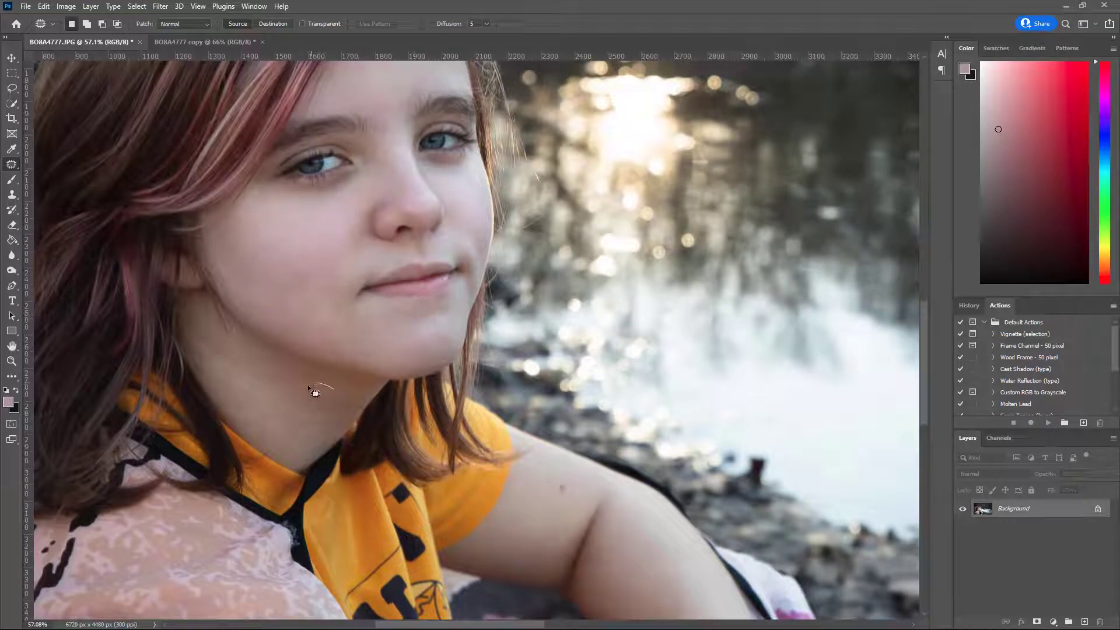
{"action": "mouse_move", "coordinate": [315, 394]}
{"action": "left_mouse_down"}
{"action": "mouse_move", "coordinate": [337, 399]}
{"action": "mouse_move", "coordinate": [315, 393]}
{"action": "left_mouse_up"}
{"action": "key", "text": "ctrl+d"}
Step: Patch the larger blotchy area in the middle of the near cheek
{"action": "scroll", "coordinate": [481, 304], "scroll_direction": "down", "scroll_amount": 4}
{"action": "mouse_move", "coordinate": [387, 298]}
{"action": "left_mouse_down"}
{"action": "mouse_move", "coordinate": [342, 374]}
{"action": "mouse_move", "coordinate": [384, 380]}
{"action": "mouse_move", "coordinate": [321, 372]}
{"action": "mouse_move", "coordinate": [319, 386]}
{"action": "mouse_move", "coordinate": [335, 394]}
{"action": "mouse_move", "coordinate": [347, 384]}
{"action": "left_mouse_up"}
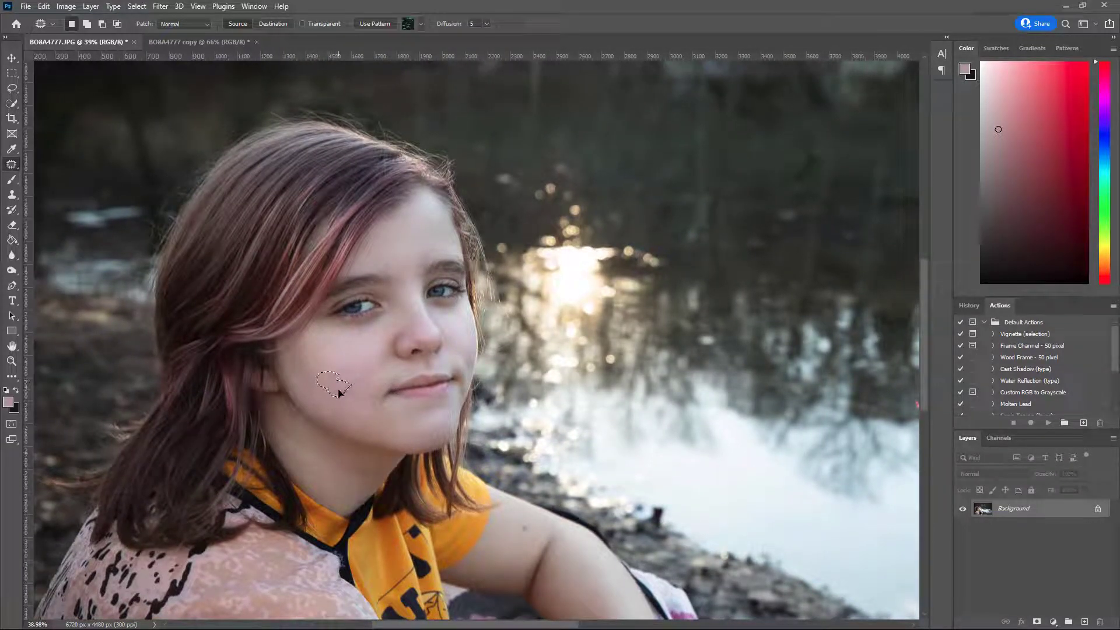
{"action": "left_click", "coordinate": [375, 380]}
Step: Patch the small uneven spots on the tip of the nose above the nostril
{"action": "scroll", "coordinate": [436, 354], "scroll_direction": "up", "scroll_amount": 3}
{"action": "scroll", "coordinate": [436, 354], "scroll_direction": "up", "scroll_amount": 2}
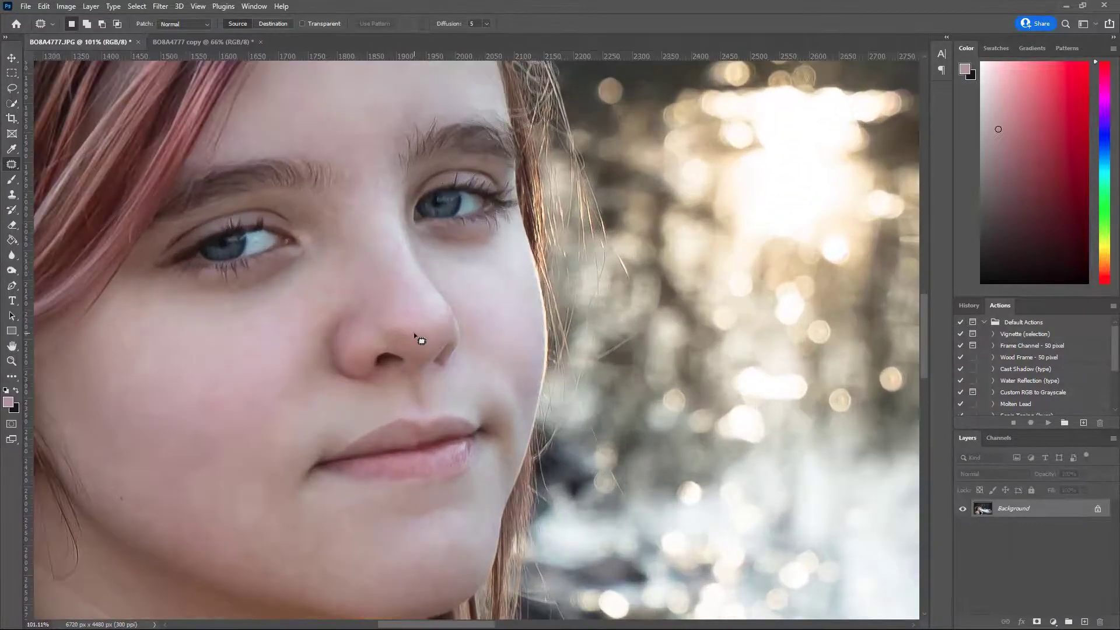
{"action": "mouse_move", "coordinate": [407, 333]}
{"action": "left_mouse_down"}
{"action": "mouse_move", "coordinate": [393, 343]}
{"action": "mouse_move", "coordinate": [412, 347]}
{"action": "left_mouse_up"}
{"action": "left_click", "coordinate": [425, 339]}
{"action": "scroll", "coordinate": [461, 326], "scroll_direction": "down", "scroll_amount": 5}
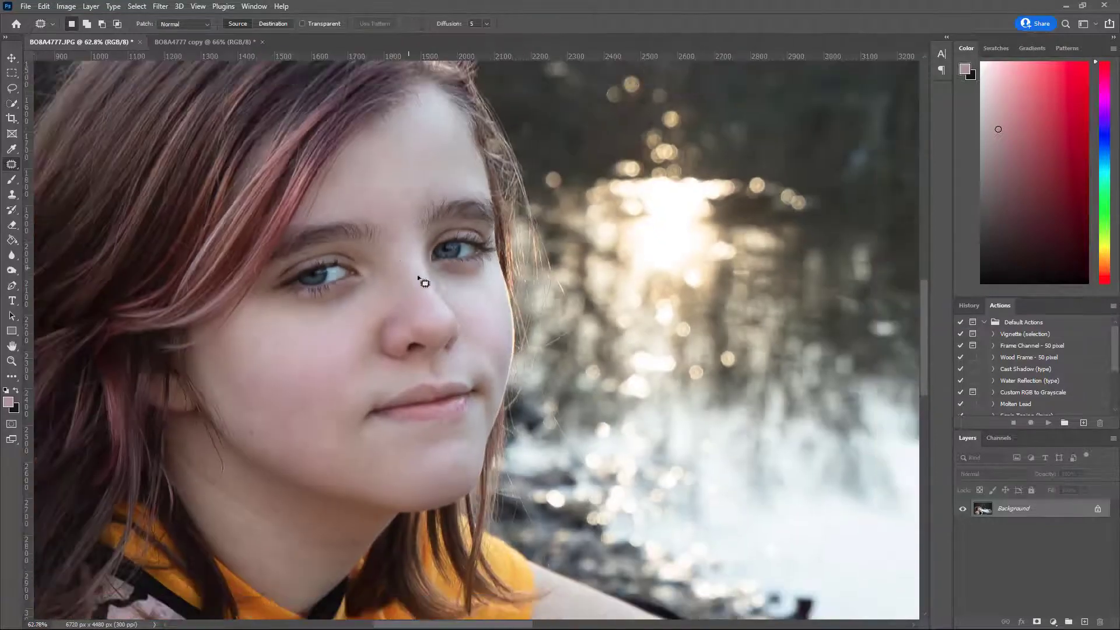
{"action": "scroll", "coordinate": [432, 336], "scroll_direction": "up", "scroll_amount": 4}
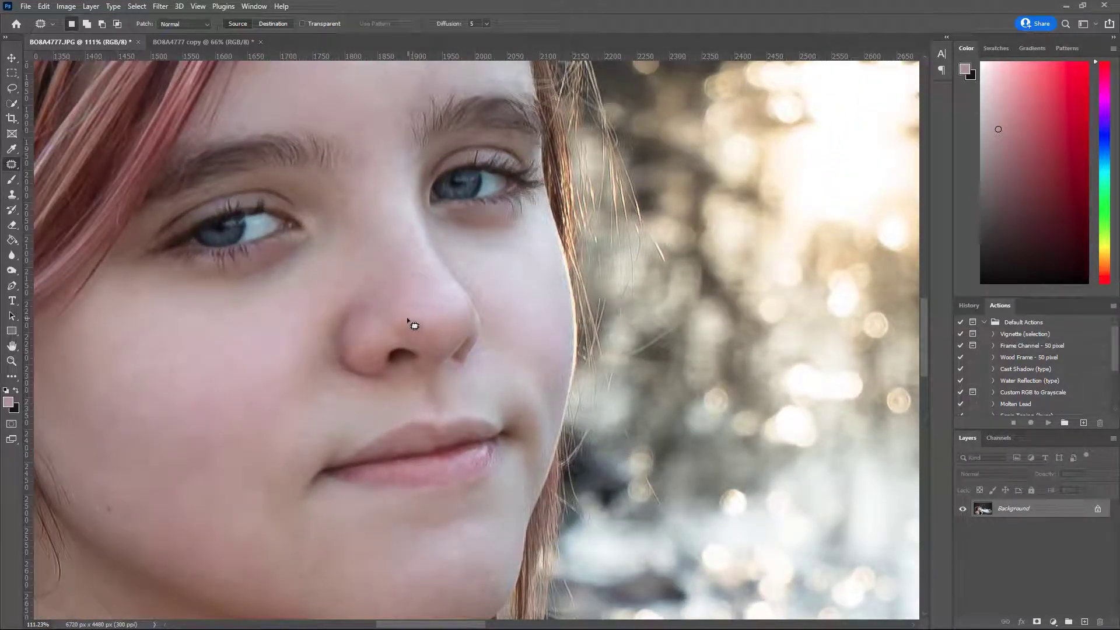
{"action": "left_click_drag", "start_coordinate": [407, 330], "coordinate": [432, 338]}
{"action": "left_click", "coordinate": [433, 334]}
{"action": "left_click", "coordinate": [457, 329]}
Step: Patch the small marks between the near eye's inner corner and the nose, and on the nose bridge
{"action": "scroll", "coordinate": [460, 327], "scroll_direction": "down", "scroll_amount": 12}
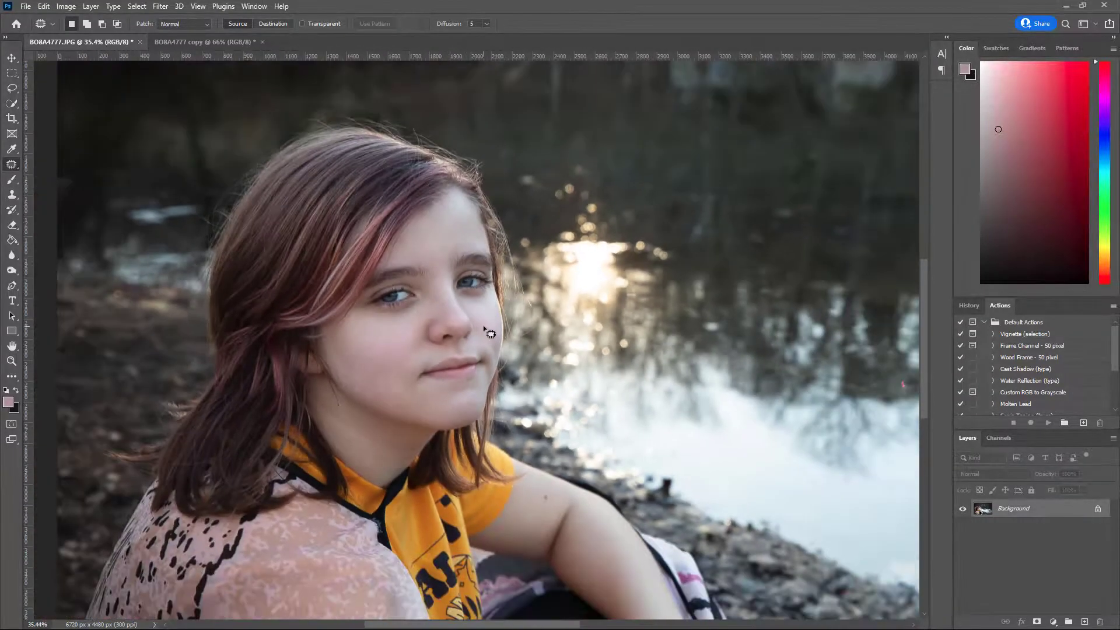
{"action": "left_click_drag", "start_coordinate": [437, 286], "coordinate": [414, 279]}
{"action": "scroll", "coordinate": [453, 278], "scroll_direction": "up", "scroll_amount": 3}
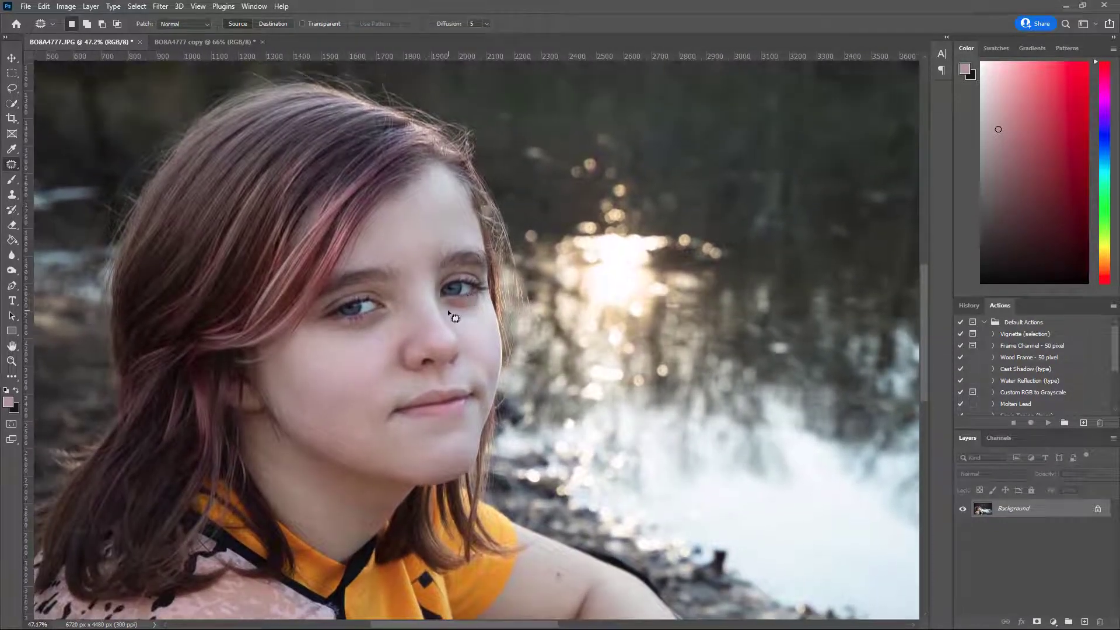
{"action": "scroll", "coordinate": [438, 315], "scroll_direction": "up", "scroll_amount": 6}
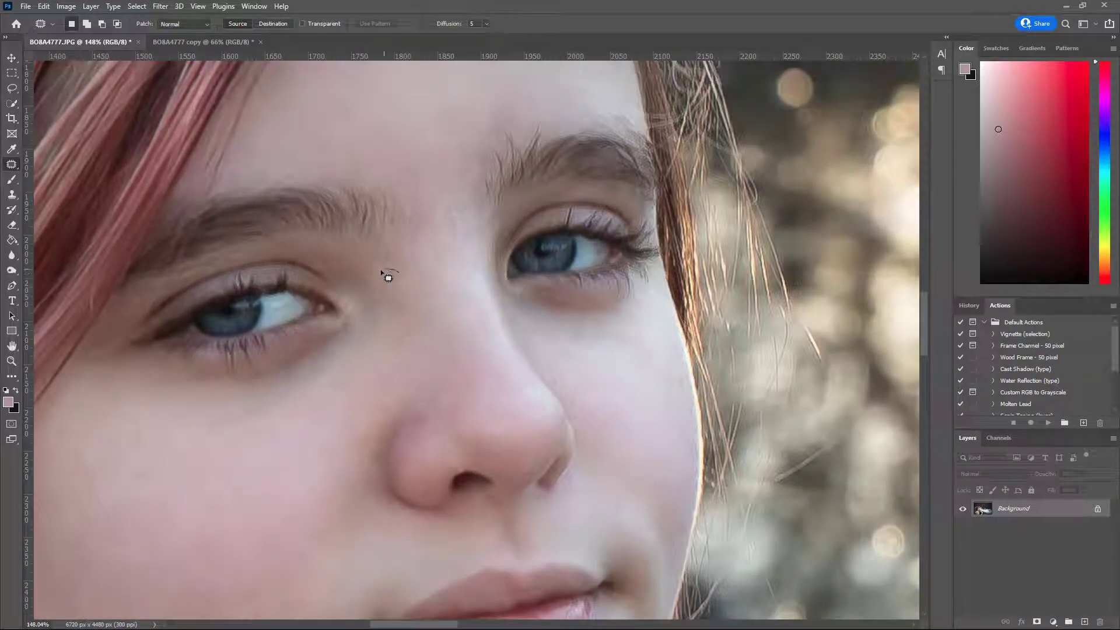
{"action": "left_click_drag", "start_coordinate": [412, 289], "coordinate": [400, 295]}
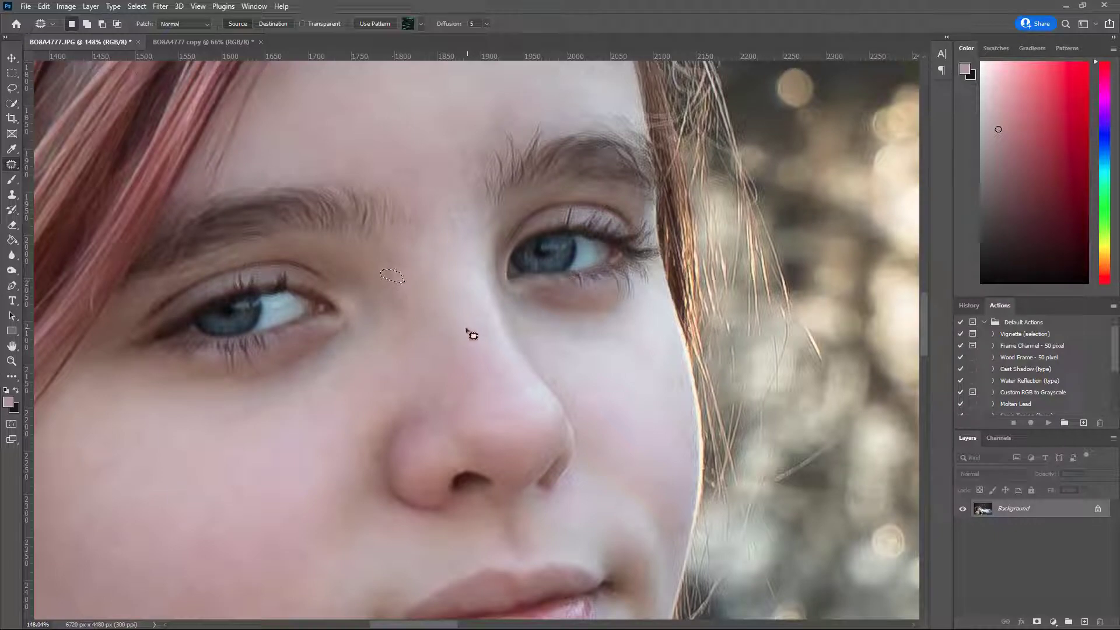
{"action": "left_click_drag", "start_coordinate": [471, 351], "coordinate": [460, 338]}
{"action": "left_click", "coordinate": [471, 354]}
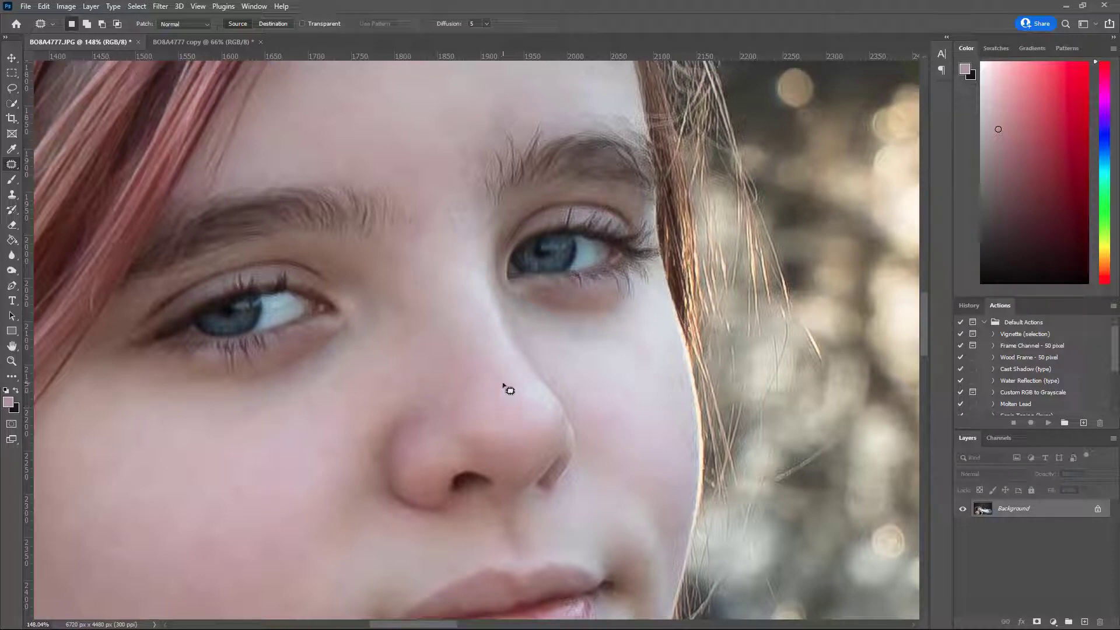
Step: Patch the remaining small uneven areas on the lower bridge of the nose just above its tip
{"action": "mouse_move", "coordinate": [502, 366]}
{"action": "left_mouse_down"}
{"action": "mouse_move", "coordinate": [493, 381]}
{"action": "mouse_move", "coordinate": [514, 394]}
{"action": "left_mouse_up"}
{"action": "left_click", "coordinate": [519, 373]}
{"action": "scroll", "coordinate": [509, 388], "scroll_direction": "down", "scroll_amount": 7}
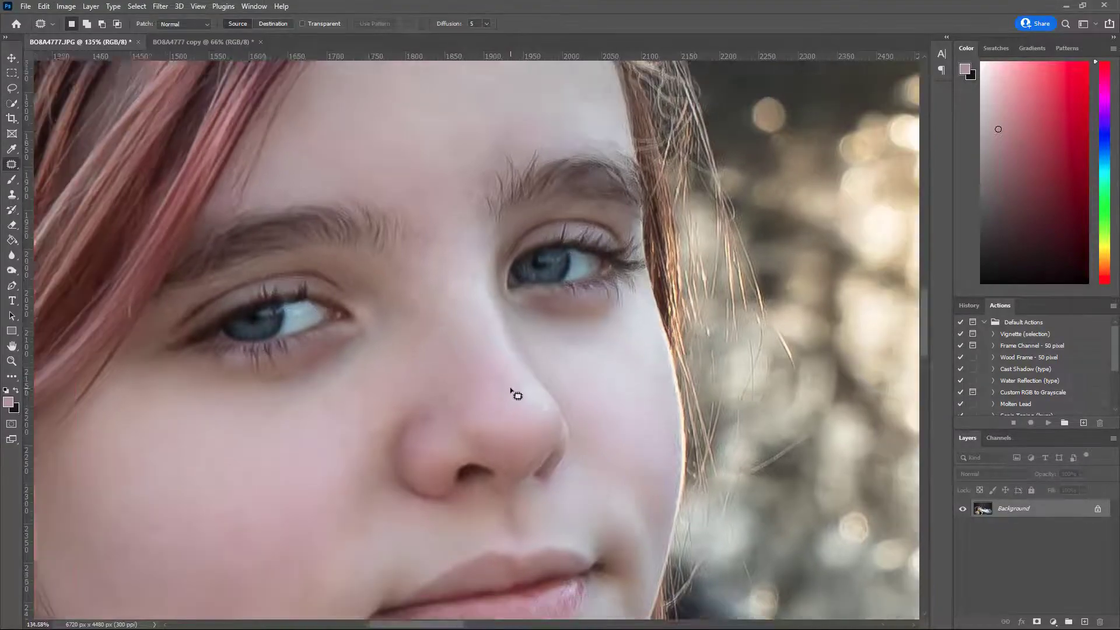
{"action": "scroll", "coordinate": [428, 374], "scroll_direction": "down", "scroll_amount": 3}
{"action": "scroll", "coordinate": [505, 389], "scroll_direction": "up", "scroll_amount": 8}
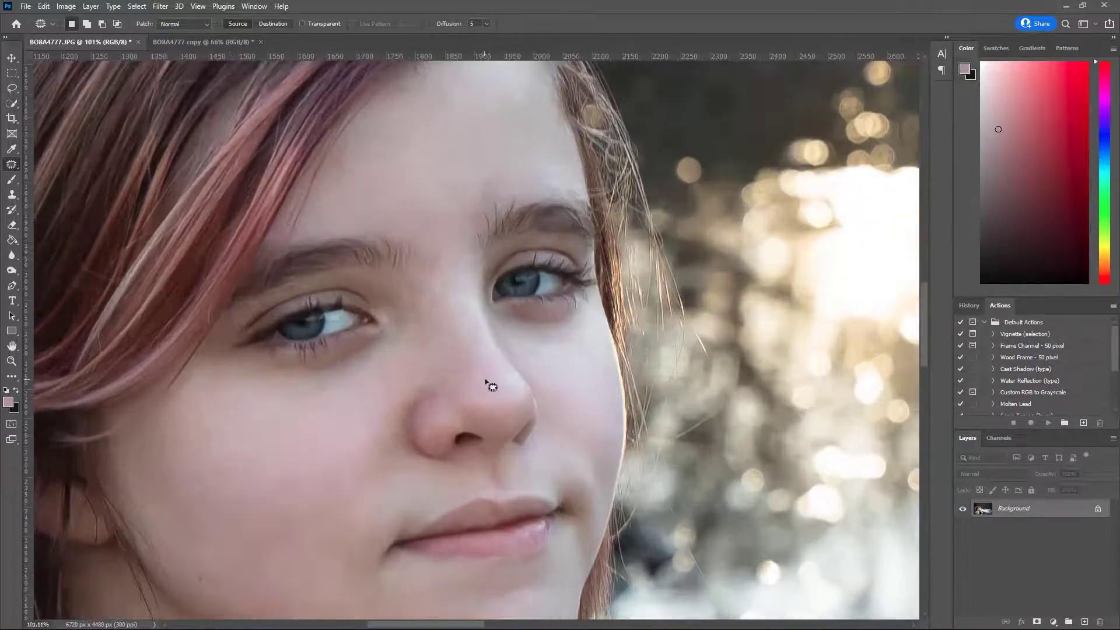
{"action": "mouse_move", "coordinate": [462, 371]}
{"action": "left_mouse_down"}
{"action": "mouse_move", "coordinate": [487, 373]}
{"action": "mouse_move", "coordinate": [468, 360]}
{"action": "left_mouse_up"}
{"action": "key", "text": "ctrl+d"}
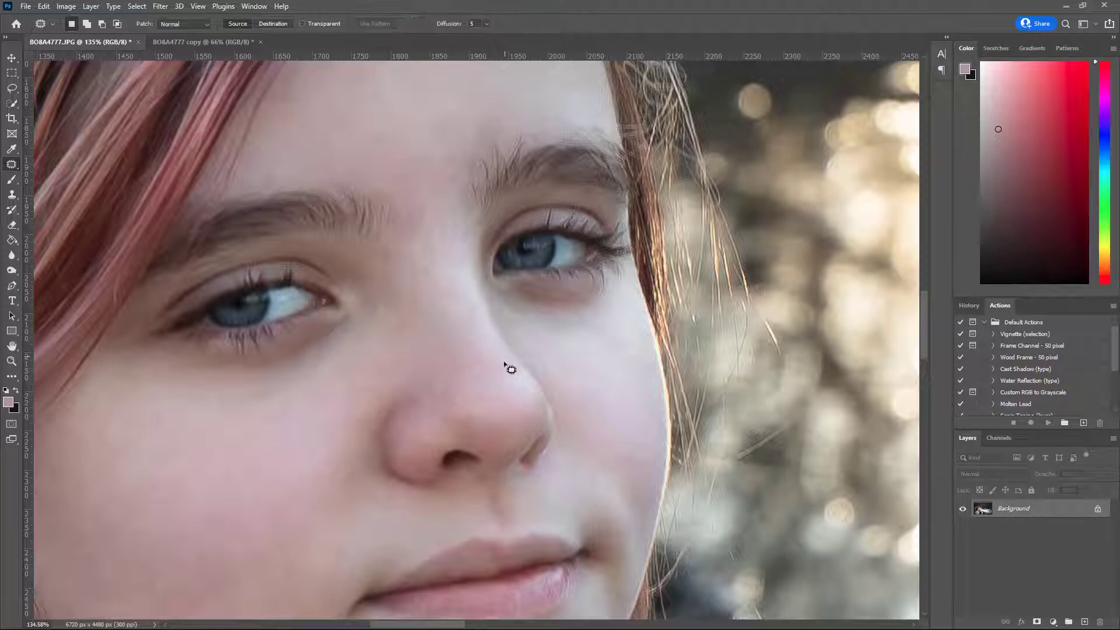
Step: Switch to the Brush tool and set its size to 187 px
{"action": "scroll", "coordinate": [516, 377], "scroll_direction": "down", "scroll_amount": 12}
{"action": "scroll", "coordinate": [502, 391], "scroll_direction": "down", "scroll_amount": 2}
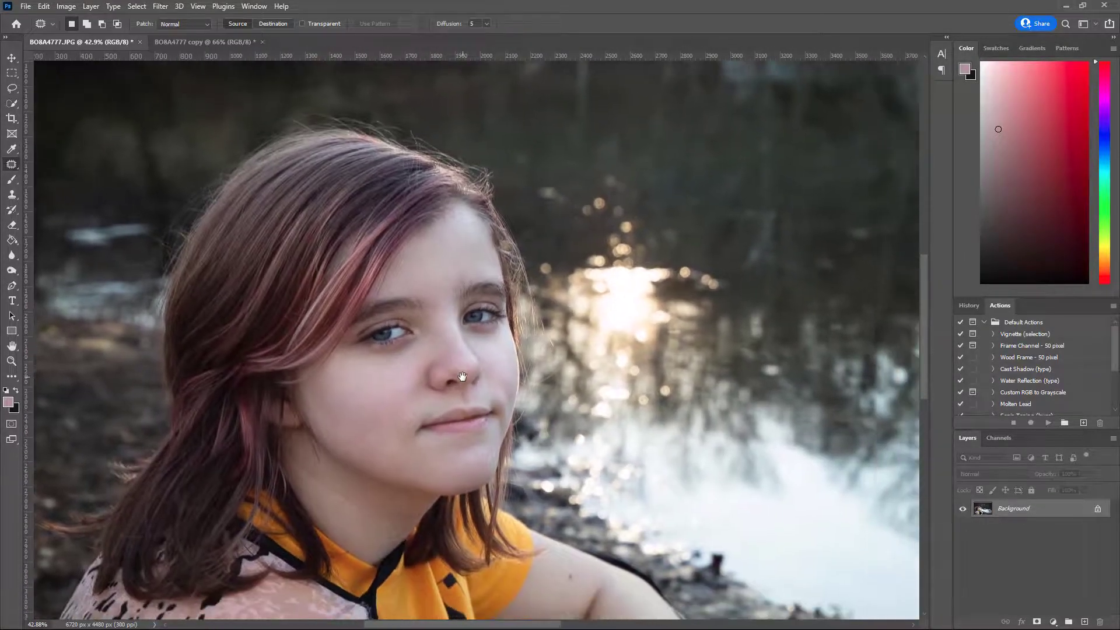
{"action": "scroll", "coordinate": [460, 347], "scroll_direction": "up", "scroll_amount": 4}
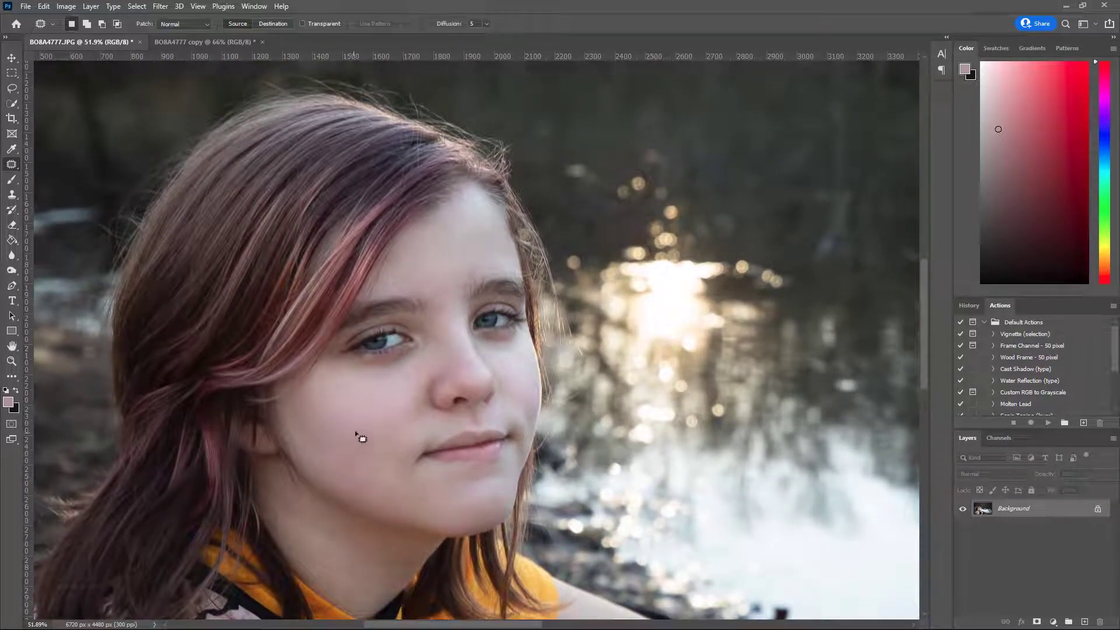
{"action": "left_click", "coordinate": [11, 180]}
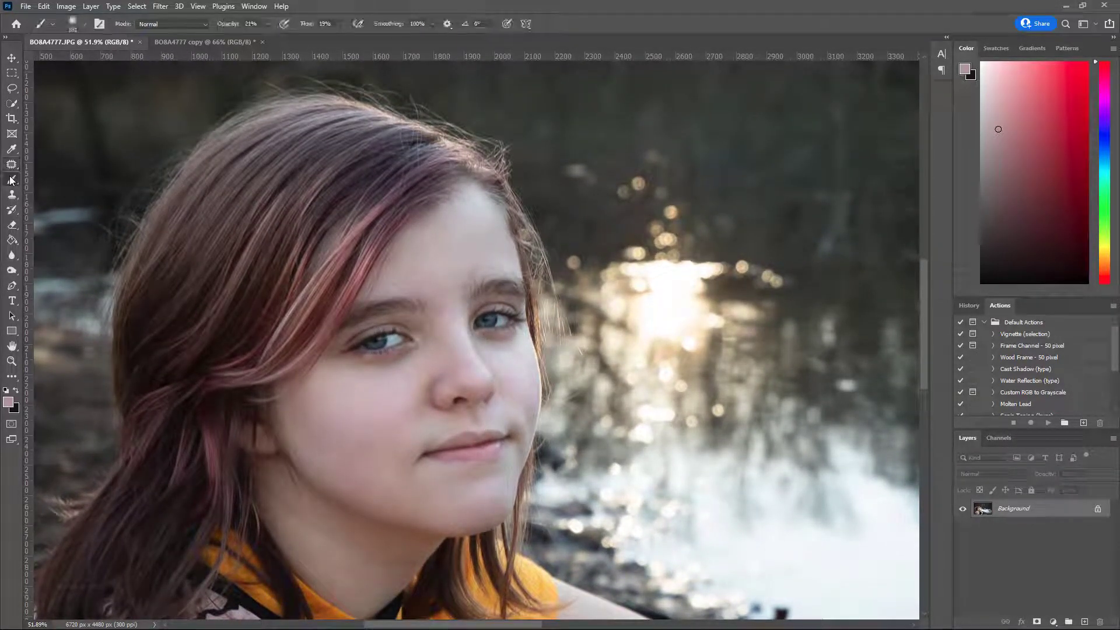
{"action": "right_click", "coordinate": [457, 253]}
{"action": "left_click_drag", "start_coordinate": [563, 282], "coordinate": [568, 282]}
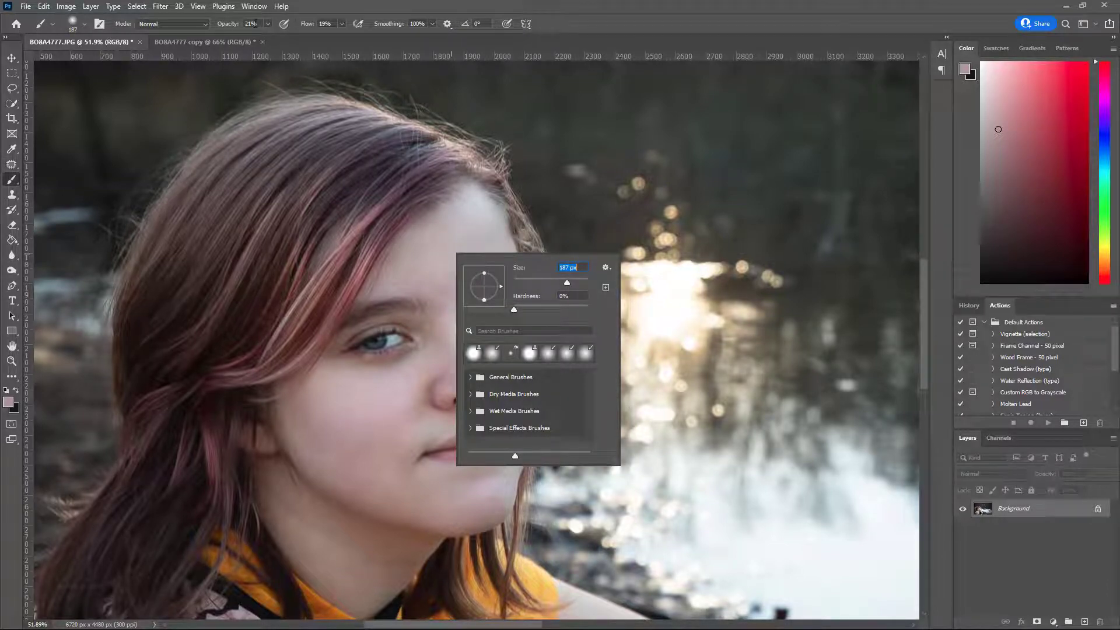
Step: Set the Eyedropper's sample size to 5 by 5 Average
{"action": "left_click", "coordinate": [12, 150]}
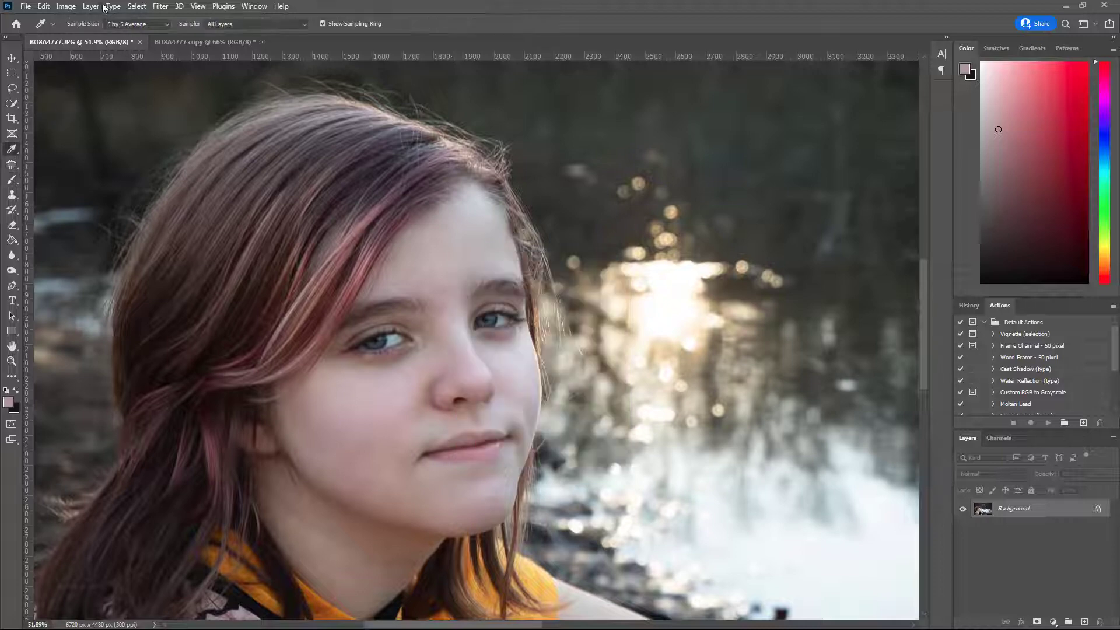
{"action": "left_click", "coordinate": [143, 24]}
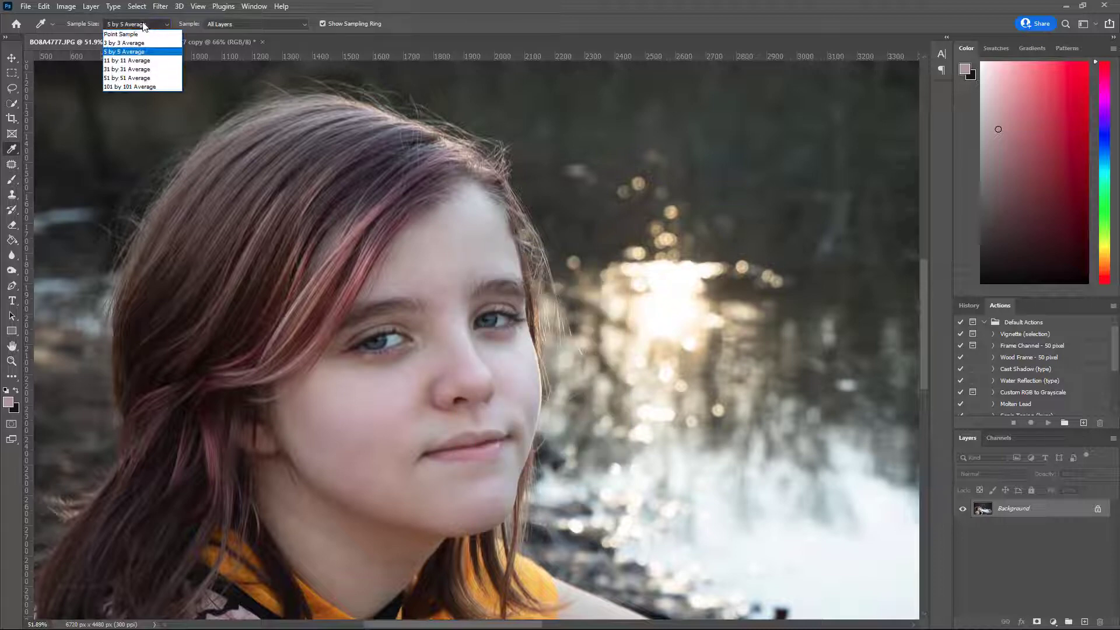
{"action": "left_click", "coordinate": [140, 53]}
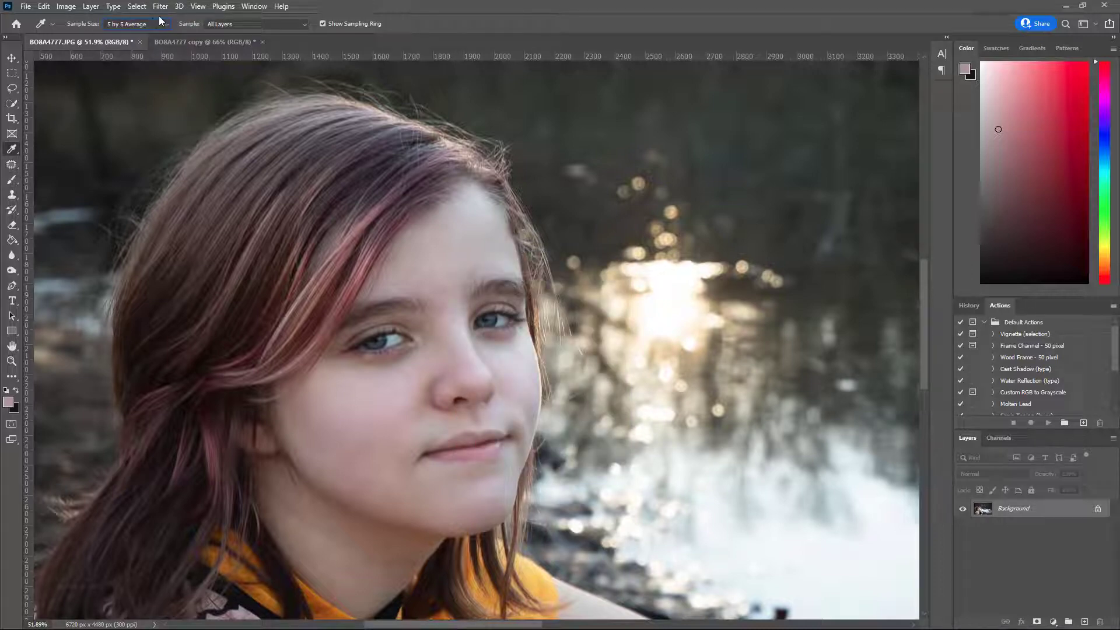
Step: Return to the Brush tool and set the soft round brush's size to 193 px
{"action": "left_click", "coordinate": [12, 180]}
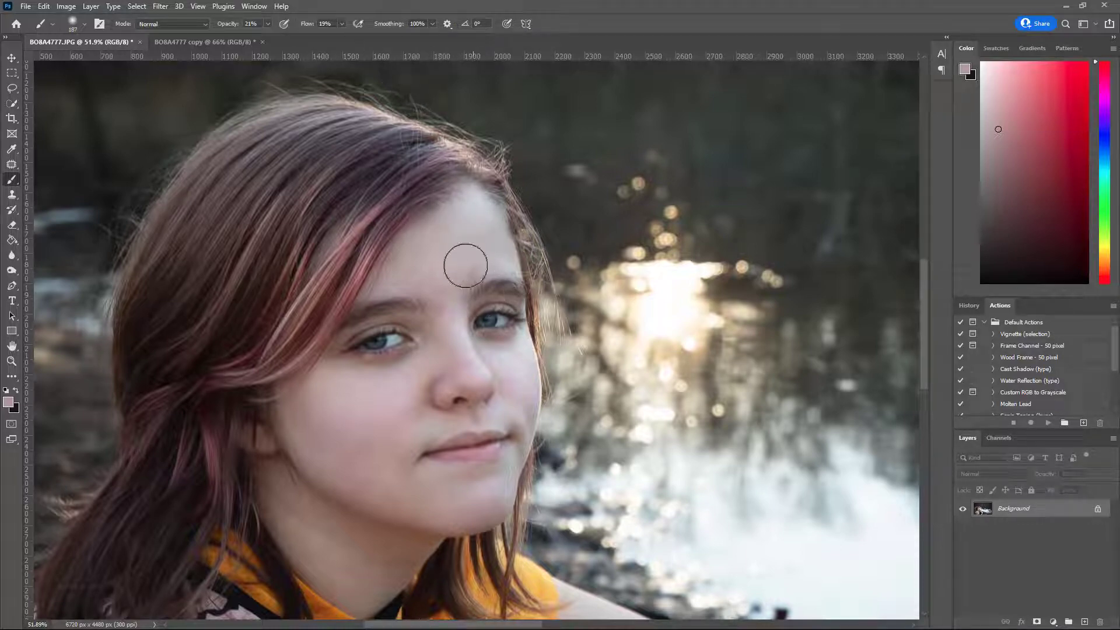
{"action": "right_click", "coordinate": [455, 239]}
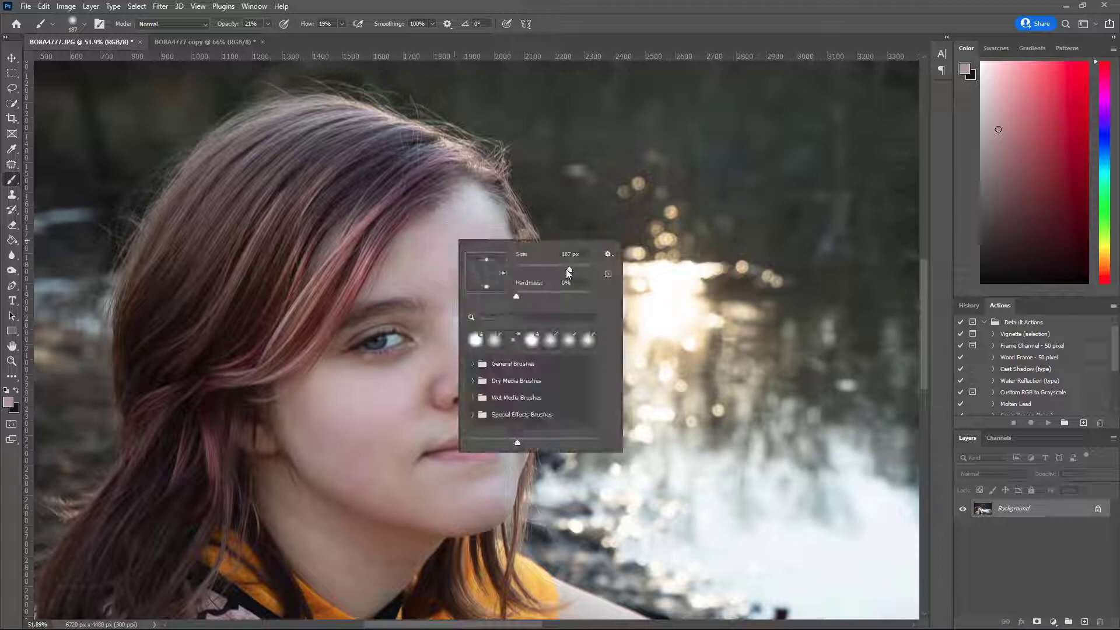
{"action": "left_click_drag", "start_coordinate": [568, 271], "coordinate": [571, 269]}
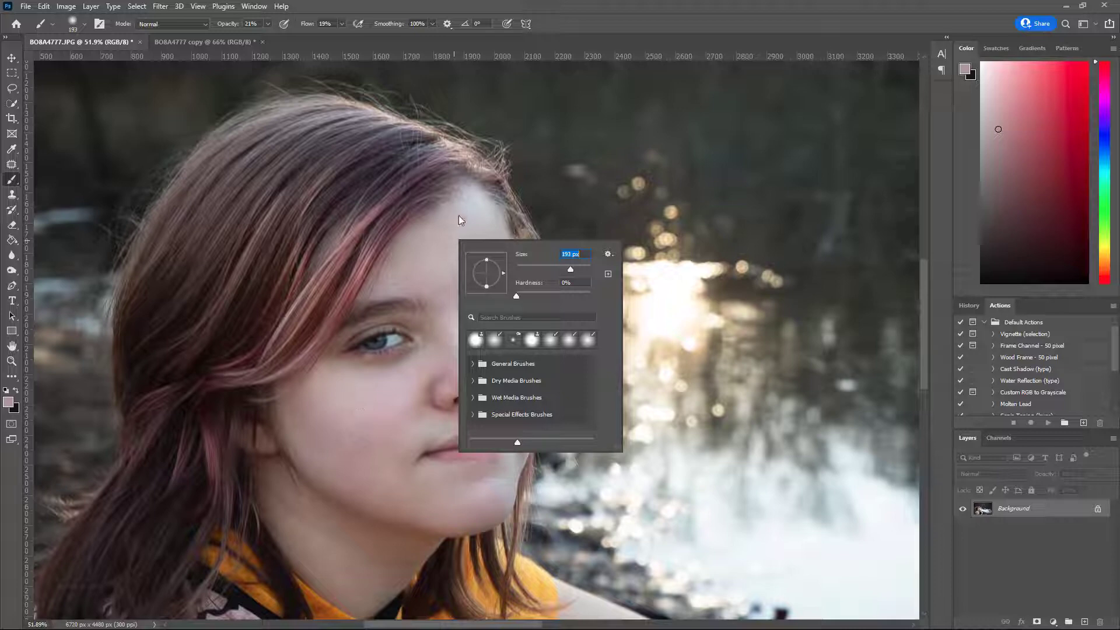
Step: Sample the skin tone in the middle of the forehead above the brows and blend that area with the soft brush
{"action": "left_click", "coordinate": [447, 269], "text": "alt"}
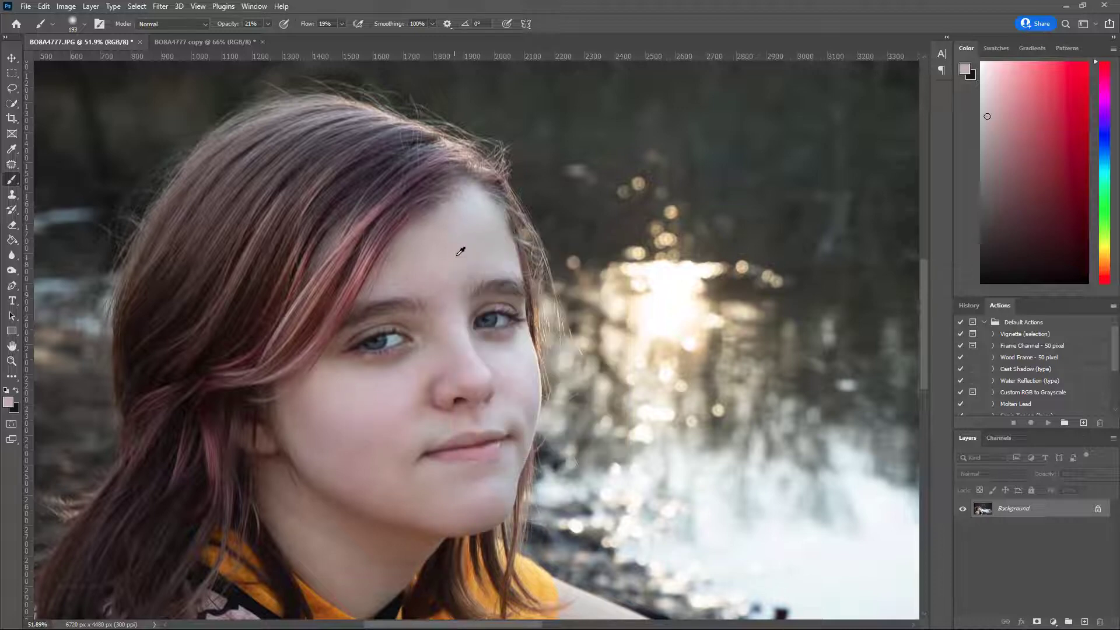
{"action": "scroll", "coordinate": [450, 320], "scroll_direction": "up", "scroll_amount": 2}
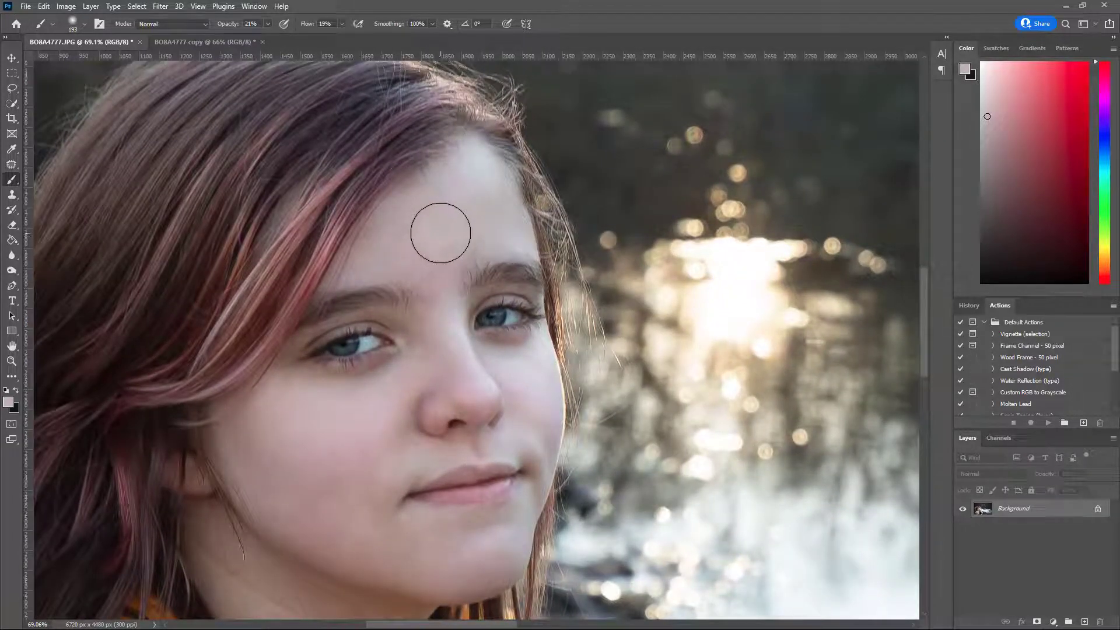
{"action": "scroll", "coordinate": [443, 229], "scroll_direction": "down", "scroll_amount": 1}
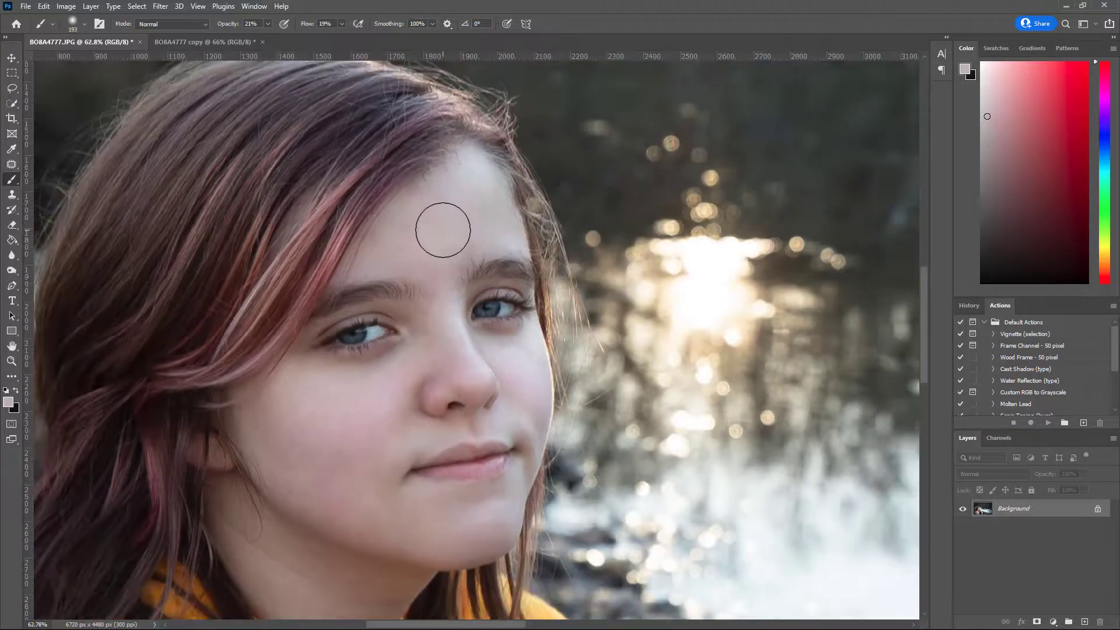
{"action": "scroll", "coordinate": [442, 234], "scroll_direction": "down", "scroll_amount": 4}
{"action": "scroll", "coordinate": [448, 242], "scroll_direction": "down", "scroll_amount": 1}
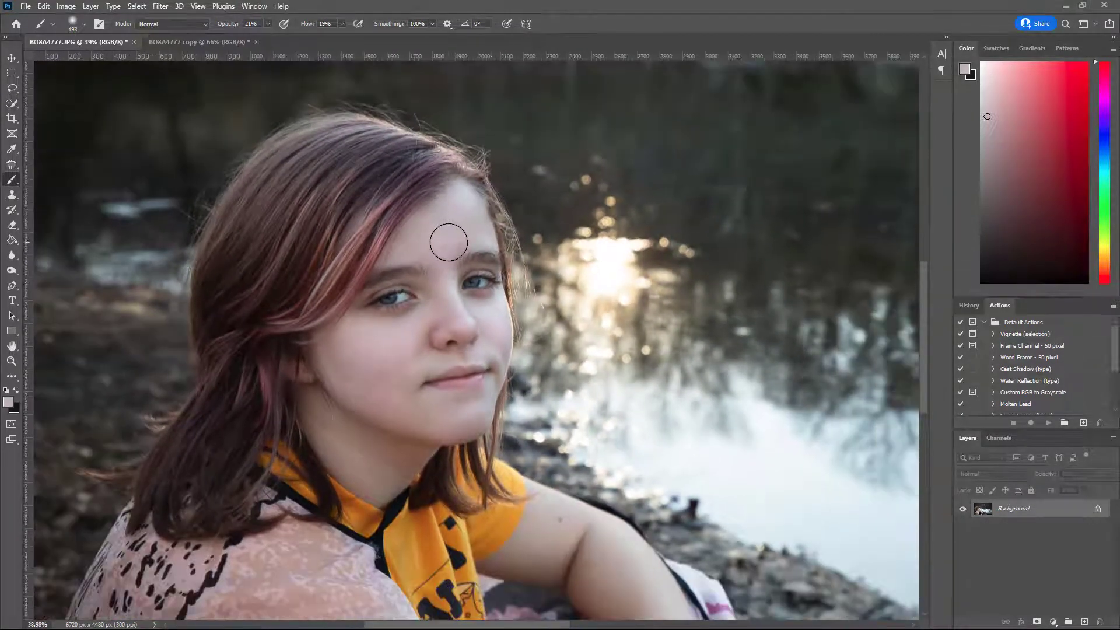
Step: Blend the upper forehead near the hairline with the low-opacity brush, sampling its highlight and the nearby mid-tones
{"action": "scroll", "coordinate": [448, 243], "scroll_direction": "up", "scroll_amount": 6}
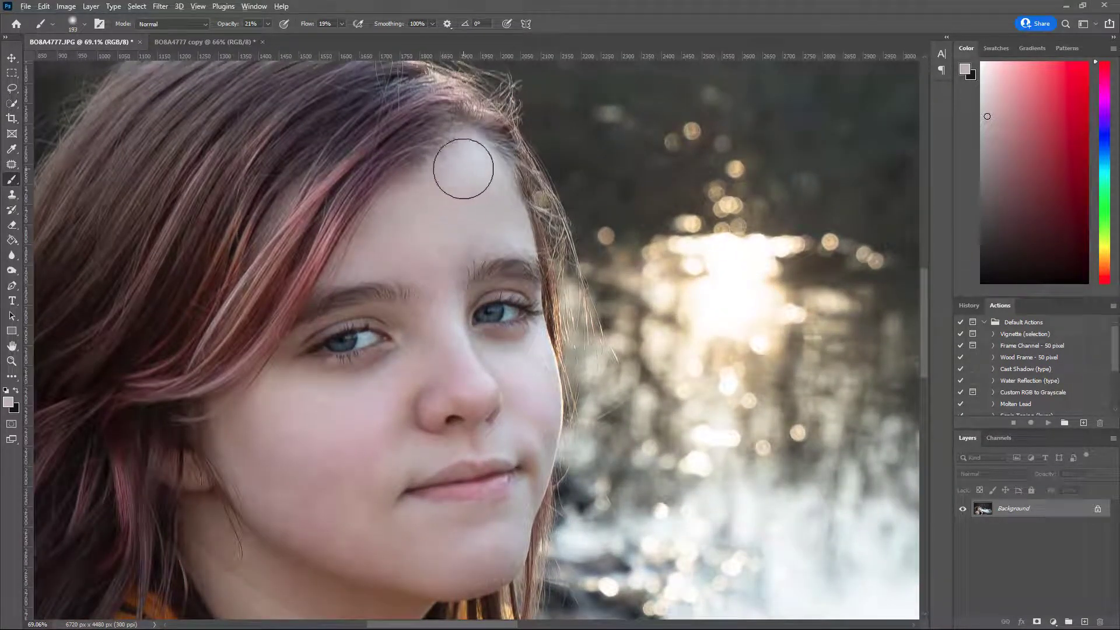
{"action": "left_click", "coordinate": [470, 164], "text": "alt"}
{"action": "left_click", "coordinate": [477, 163], "text": "alt"}
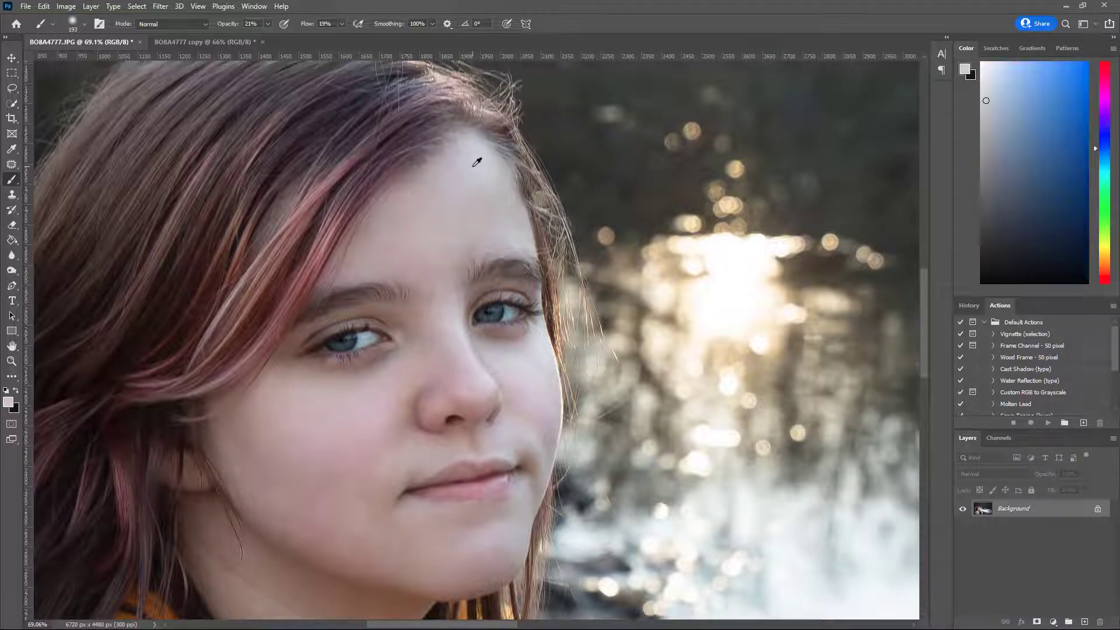
{"action": "left_click", "coordinate": [477, 162], "text": "alt"}
{"action": "left_click", "coordinate": [431, 227], "text": "alt"}
{"action": "left_click", "coordinate": [426, 214], "text": "alt"}
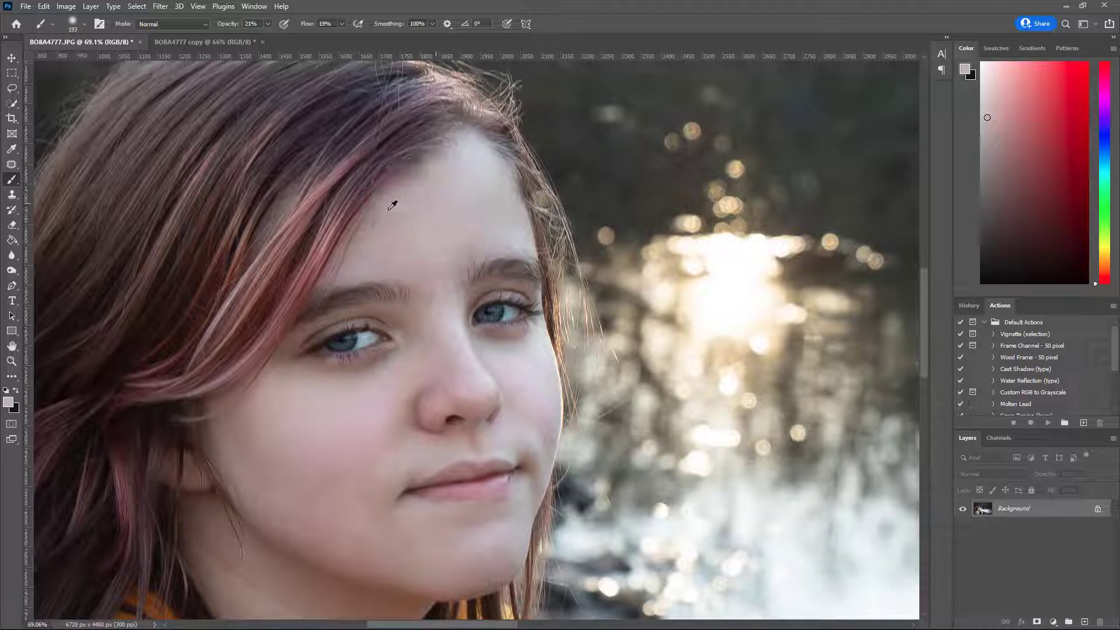
Step: Blend the nose and the skin beneath both eyes with the soft brush, resampling nearby skin tones for each area
{"action": "left_click", "coordinate": [449, 324], "text": "alt"}
{"action": "left_click", "coordinate": [454, 329], "text": "alt"}
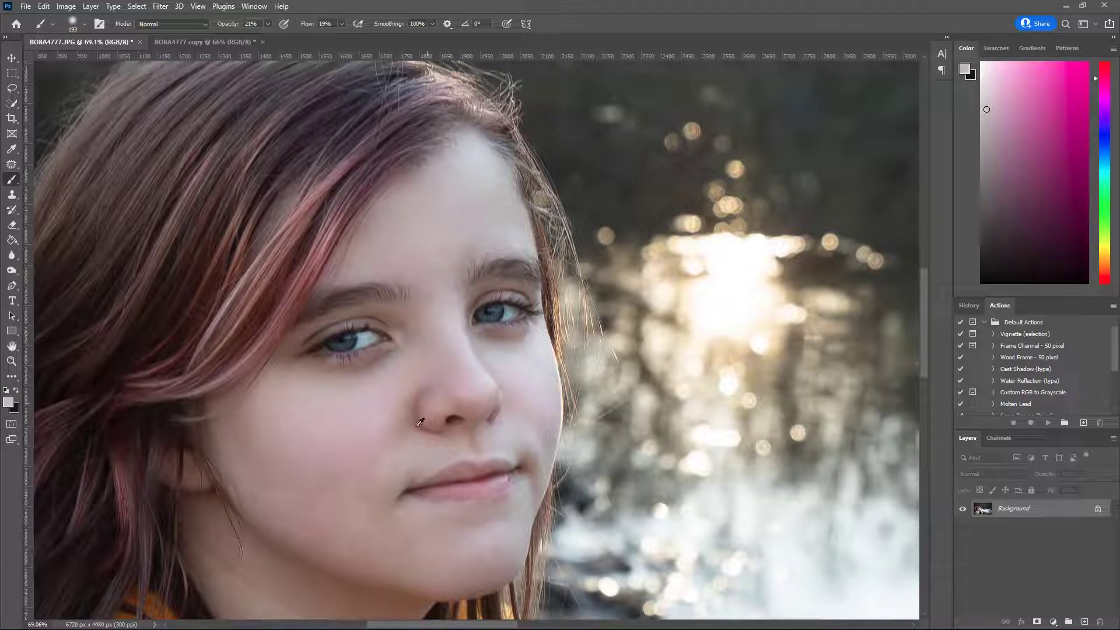
{"action": "left_click", "coordinate": [530, 336], "text": "alt"}
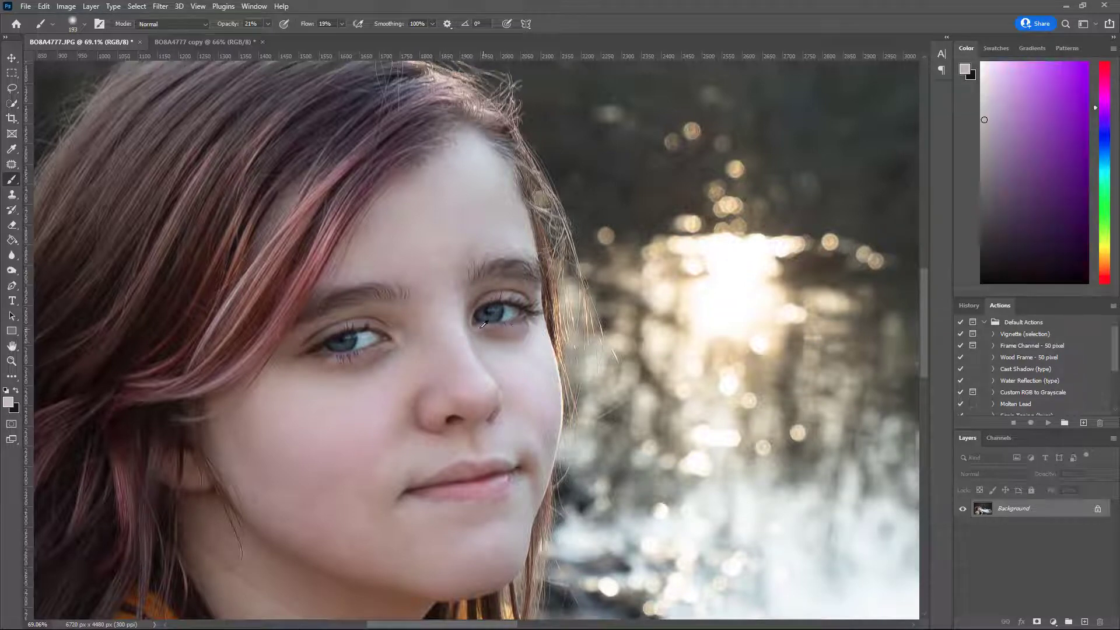
{"action": "left_click", "coordinate": [408, 354], "text": "alt"}
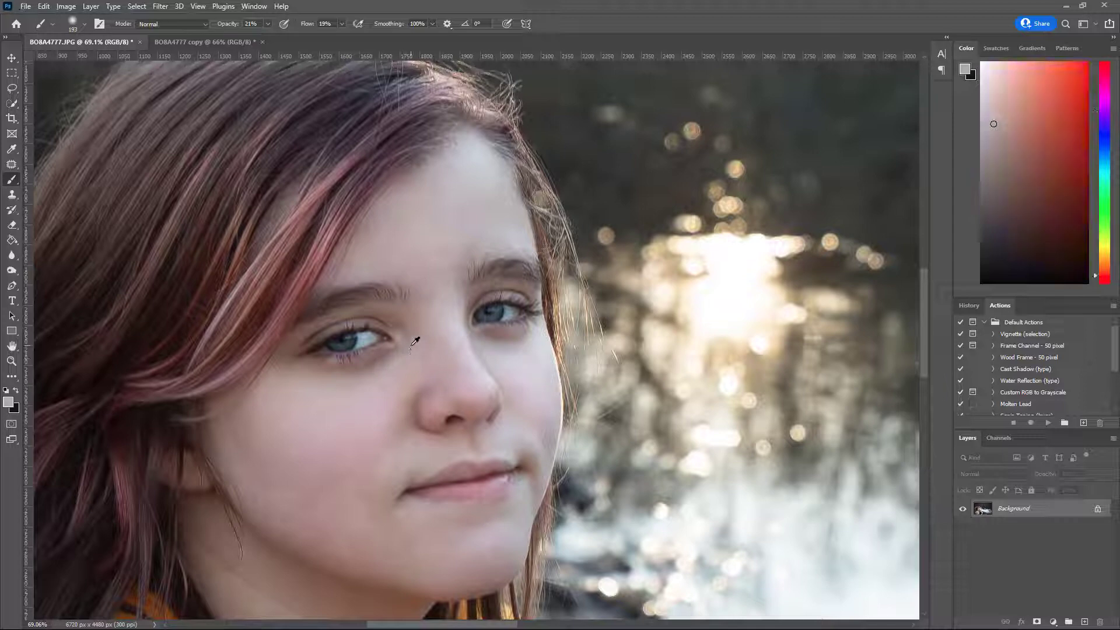
{"action": "scroll", "coordinate": [403, 392], "scroll_direction": "down", "scroll_amount": 3}
{"action": "scroll", "coordinate": [403, 392], "scroll_direction": "right", "scroll_amount": 1}
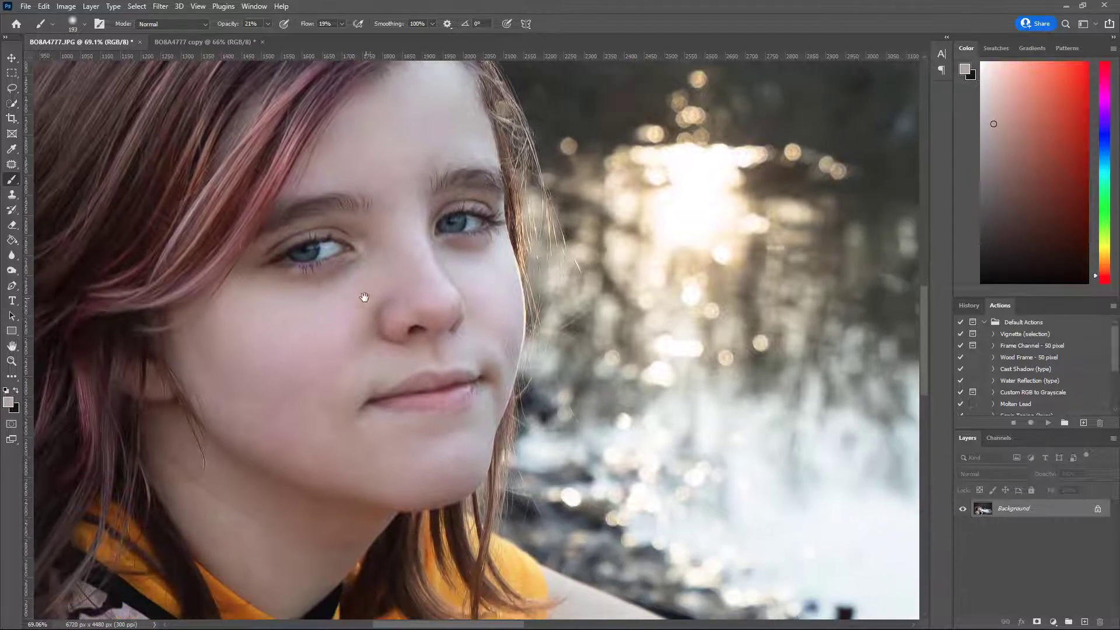
{"action": "left_click", "coordinate": [404, 275], "text": "alt"}
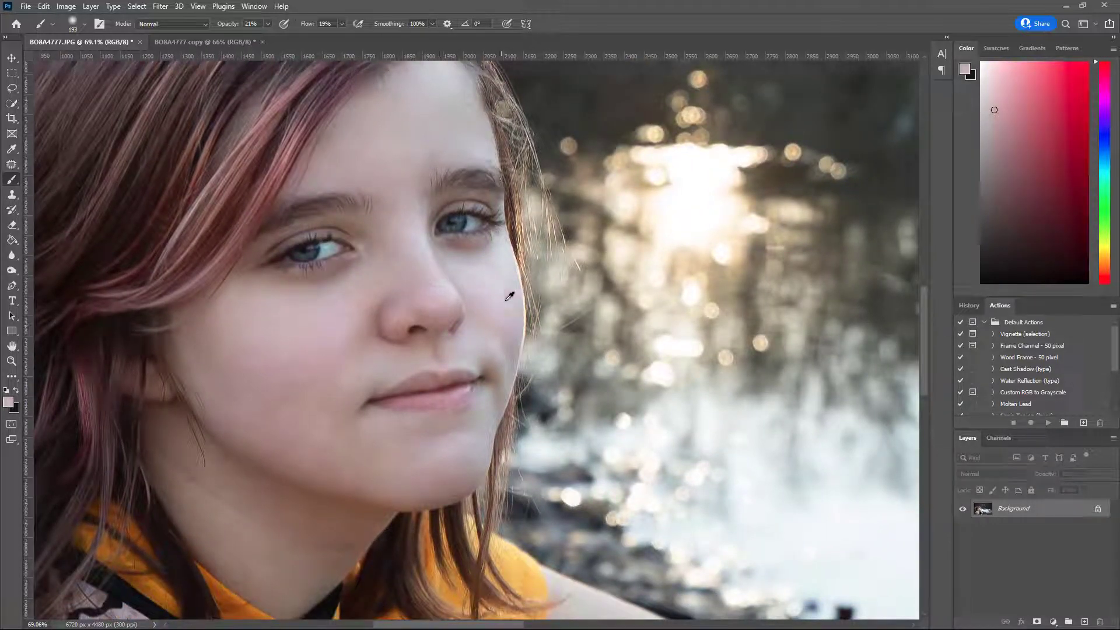
Step: Even out the far cheek and the middle of the near cheek with skin tones sampled from each
{"action": "left_click", "coordinate": [493, 275], "text": "alt"}
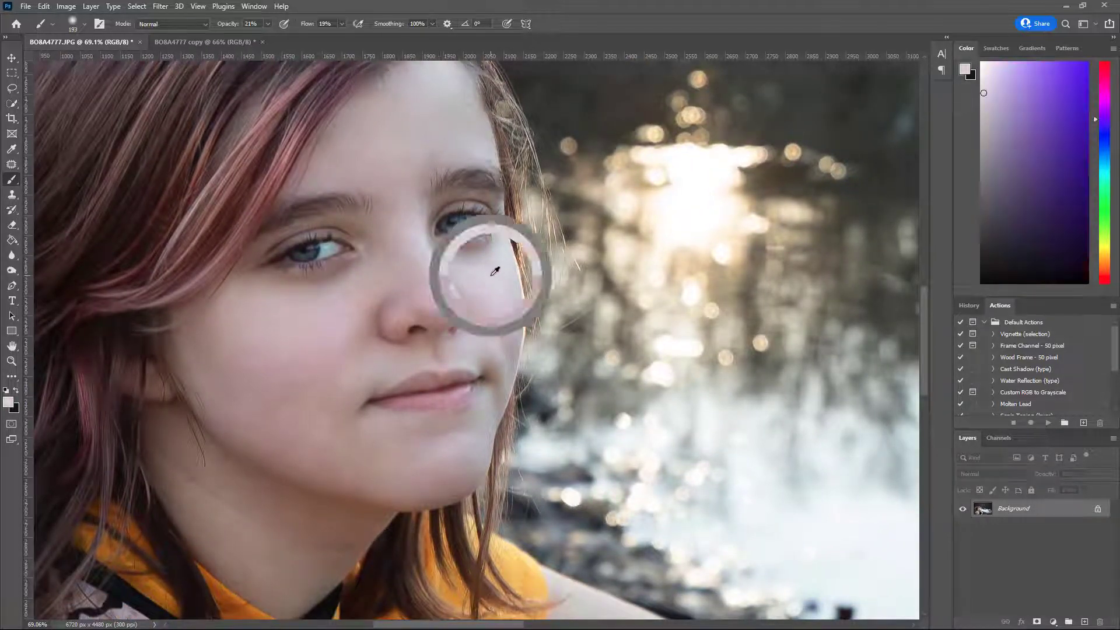
{"action": "left_click", "coordinate": [479, 334], "text": "alt"}
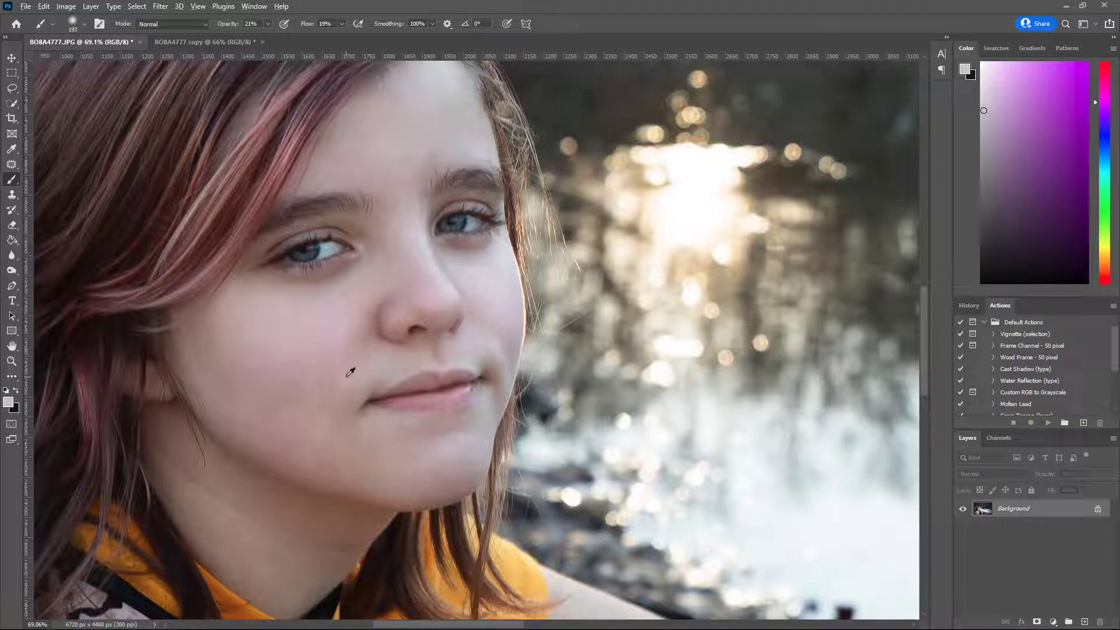
{"action": "left_click", "coordinate": [342, 329], "text": "alt"}
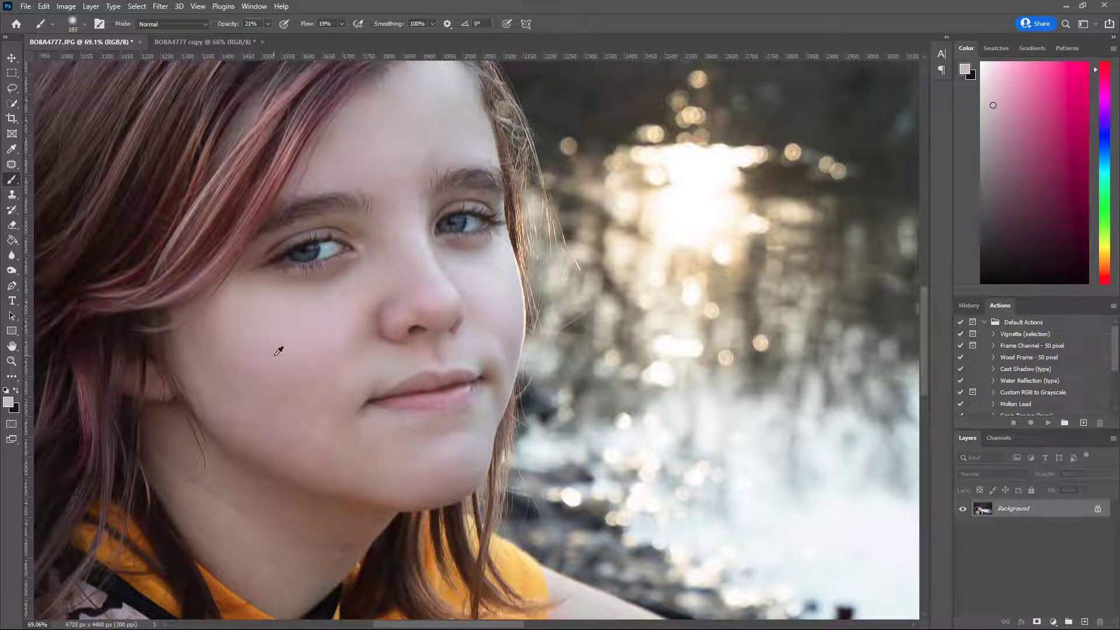
{"action": "left_click", "coordinate": [291, 380], "text": "alt"}
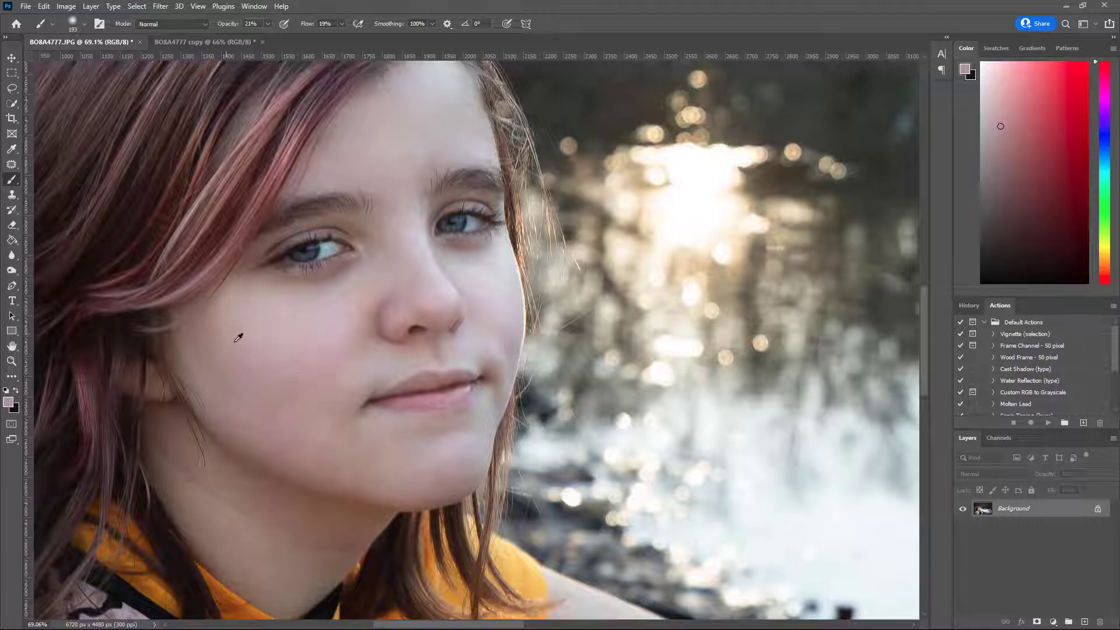
Step: Blend the chin and the skin around the mouth corners with the soft brush, using locally sampled tones
{"action": "left_click_drag", "start_coordinate": [299, 376], "coordinate": [231, 284]}
{"action": "left_click", "coordinate": [311, 346], "text": "alt"}
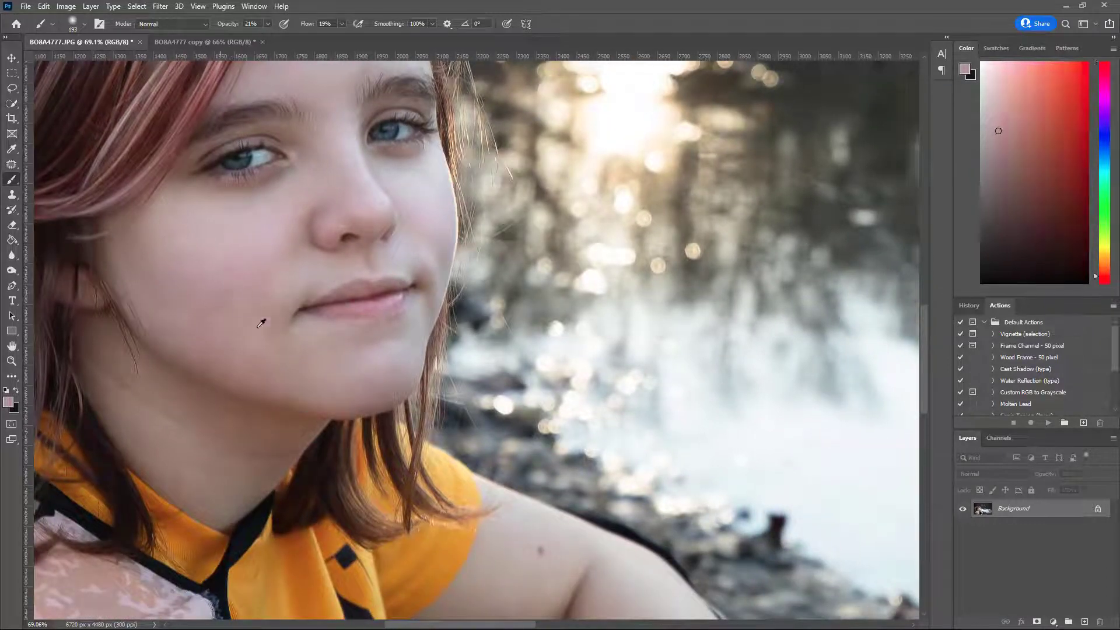
{"action": "left_click", "coordinate": [367, 356], "text": "alt"}
{"action": "left_click", "coordinate": [428, 301], "text": "alt"}
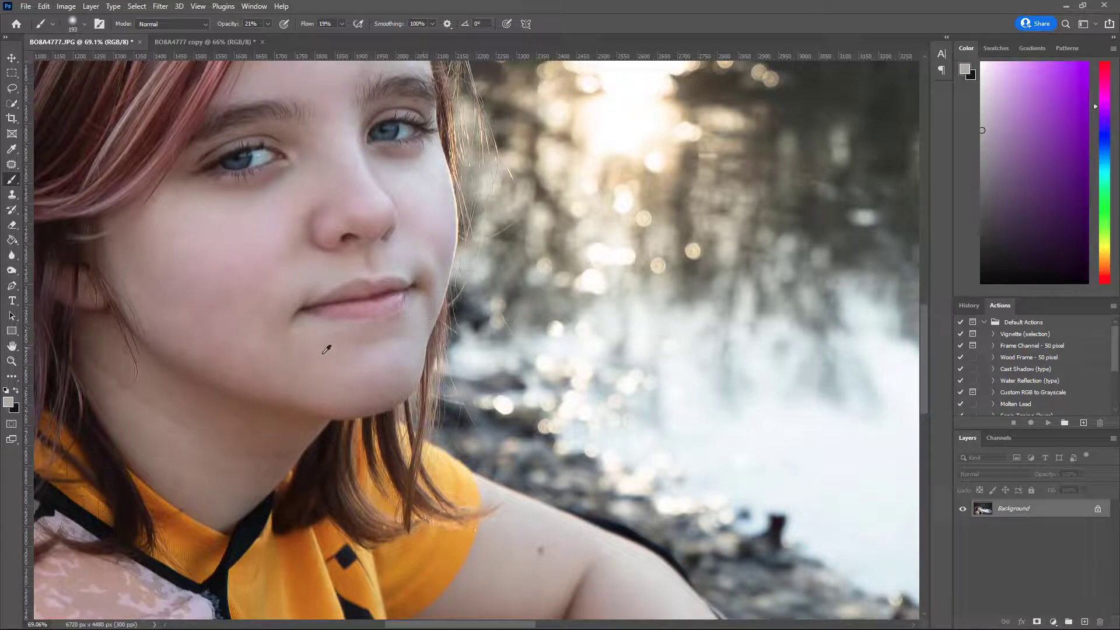
{"action": "left_click", "coordinate": [360, 355], "text": "alt"}
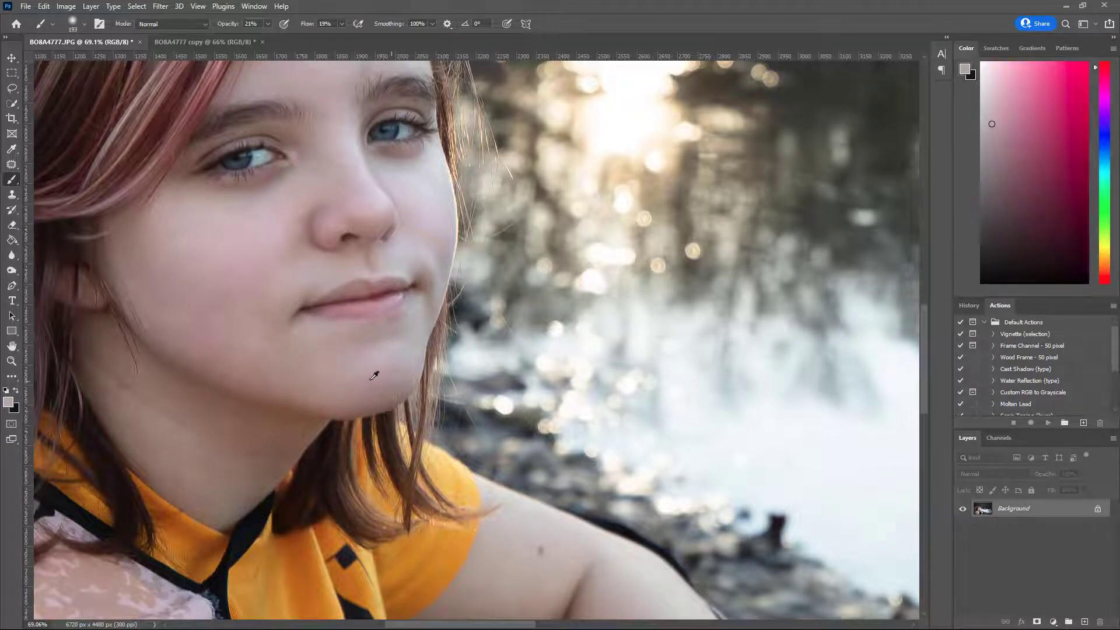
Step: Smooth the near cheek from below the eye to the jaw with freshly sampled cheek tones
{"action": "left_click_drag", "start_coordinate": [222, 333], "coordinate": [295, 373]}
{"action": "left_click", "coordinate": [234, 299], "text": "alt"}
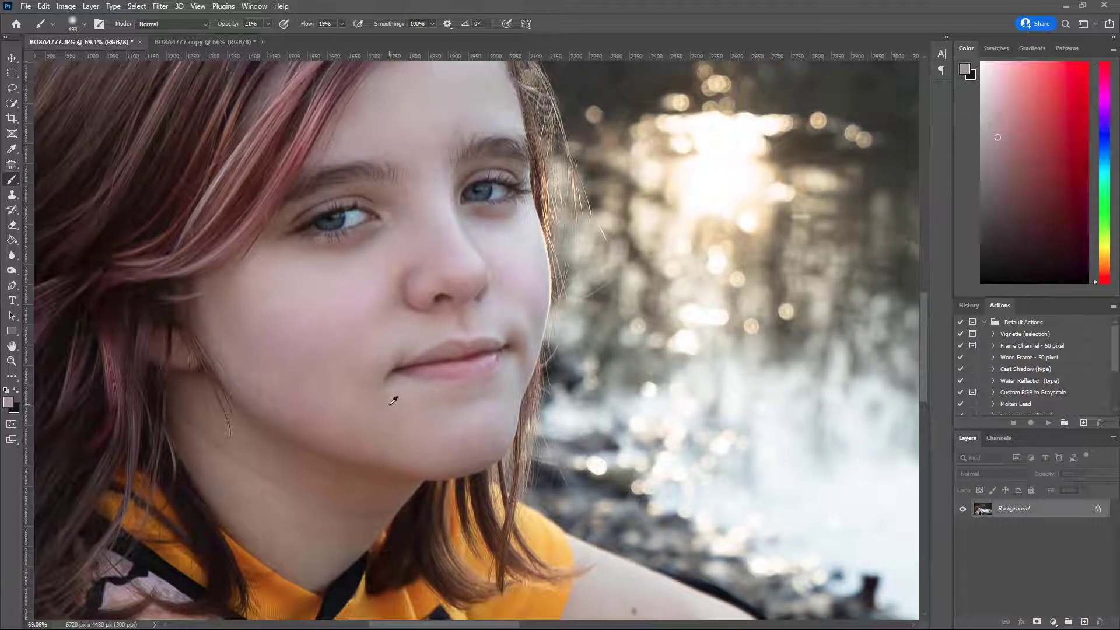
{"action": "left_click", "coordinate": [286, 263], "text": "alt"}
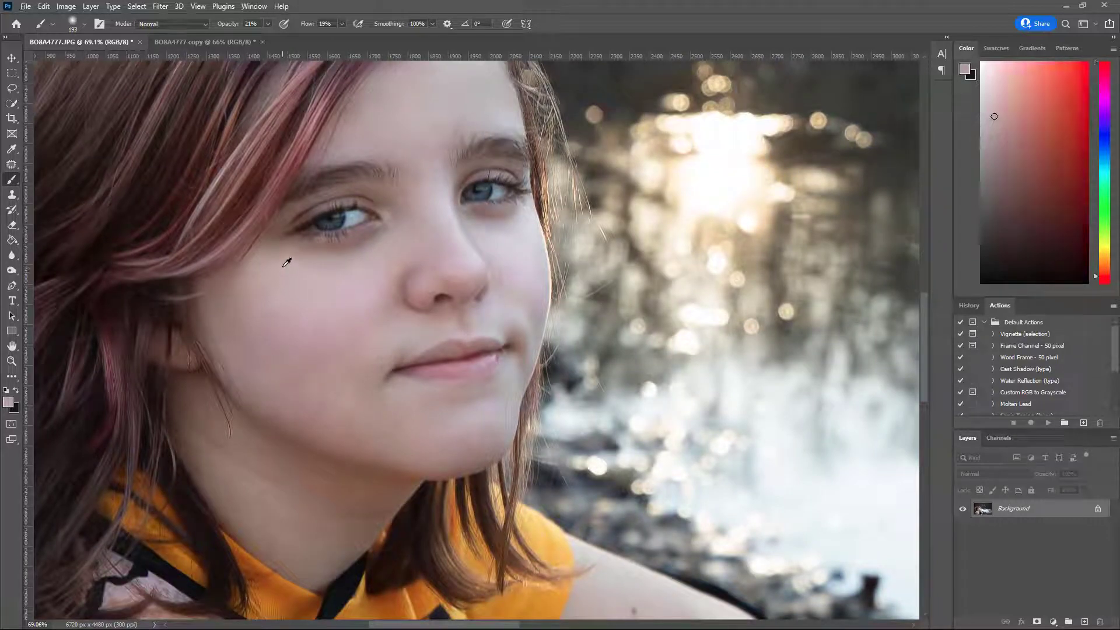
{"action": "left_click", "coordinate": [321, 357], "text": "alt"}
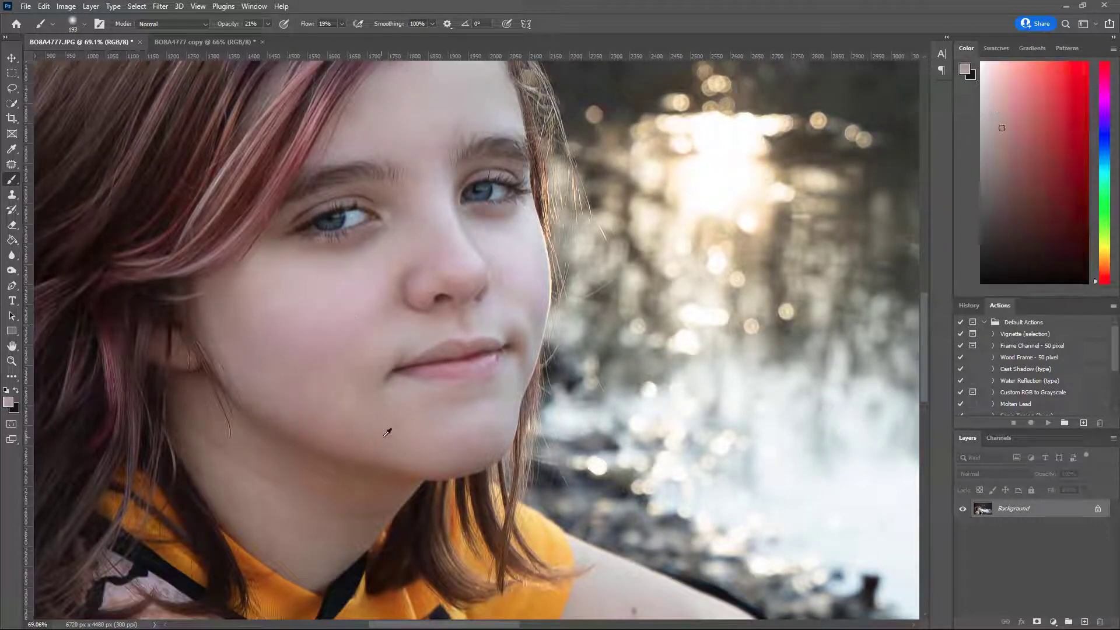
Step: Even out the forehead with the soft brush, using skin tones sampled from its far side, lower part and centre
{"action": "left_click_drag", "start_coordinate": [467, 307], "coordinate": [377, 397]}
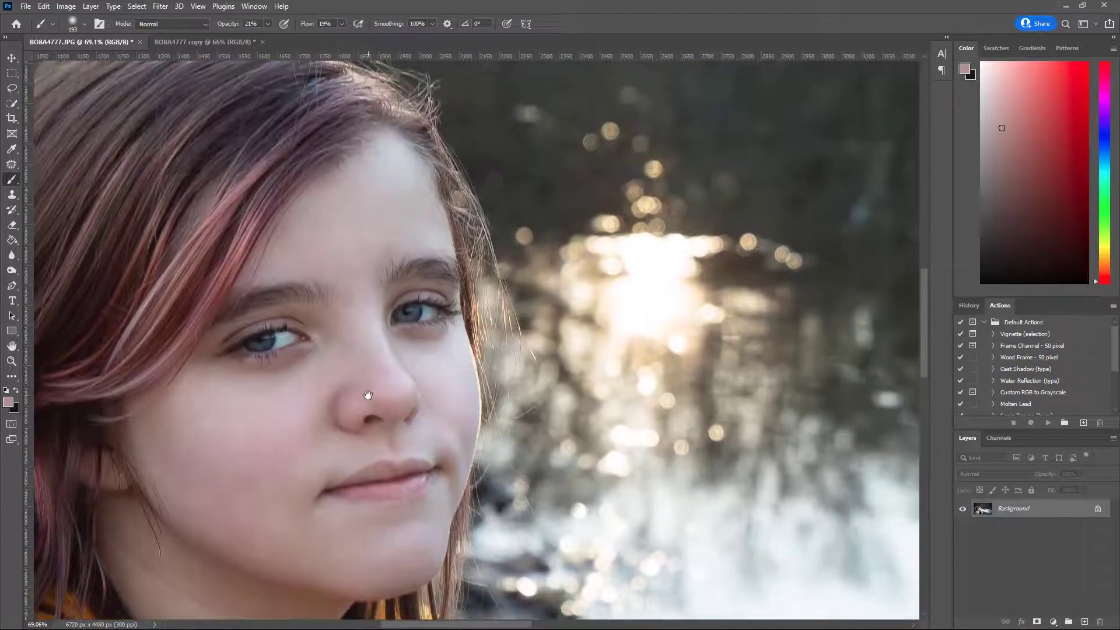
{"action": "left_click", "coordinate": [414, 181], "text": "alt"}
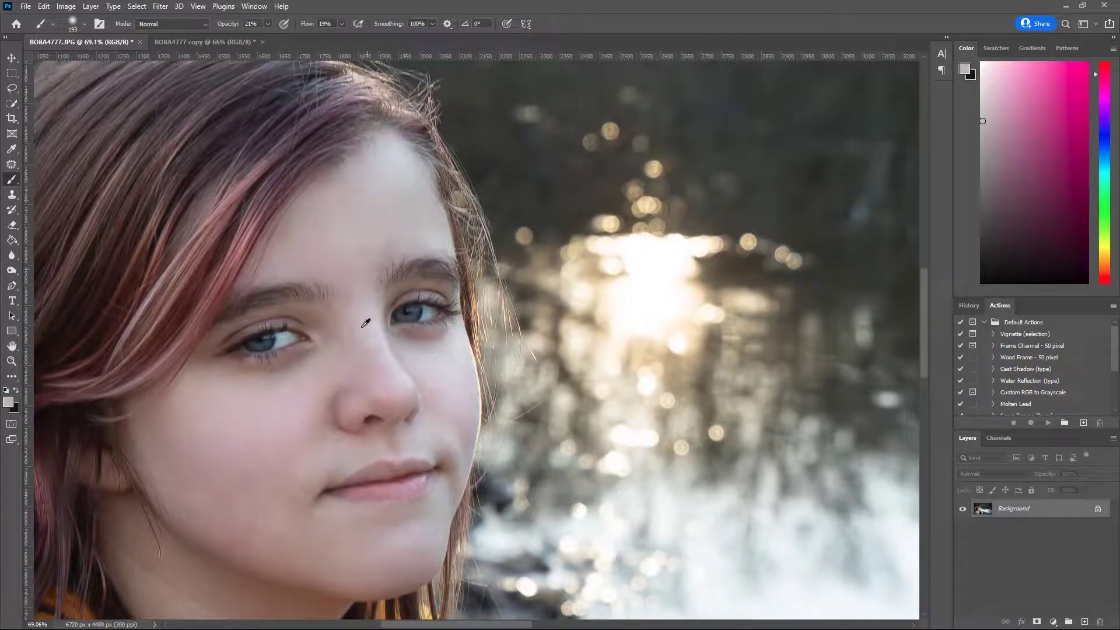
{"action": "left_click", "coordinate": [288, 249], "text": "alt"}
{"action": "left_click", "coordinate": [321, 219], "text": "alt"}
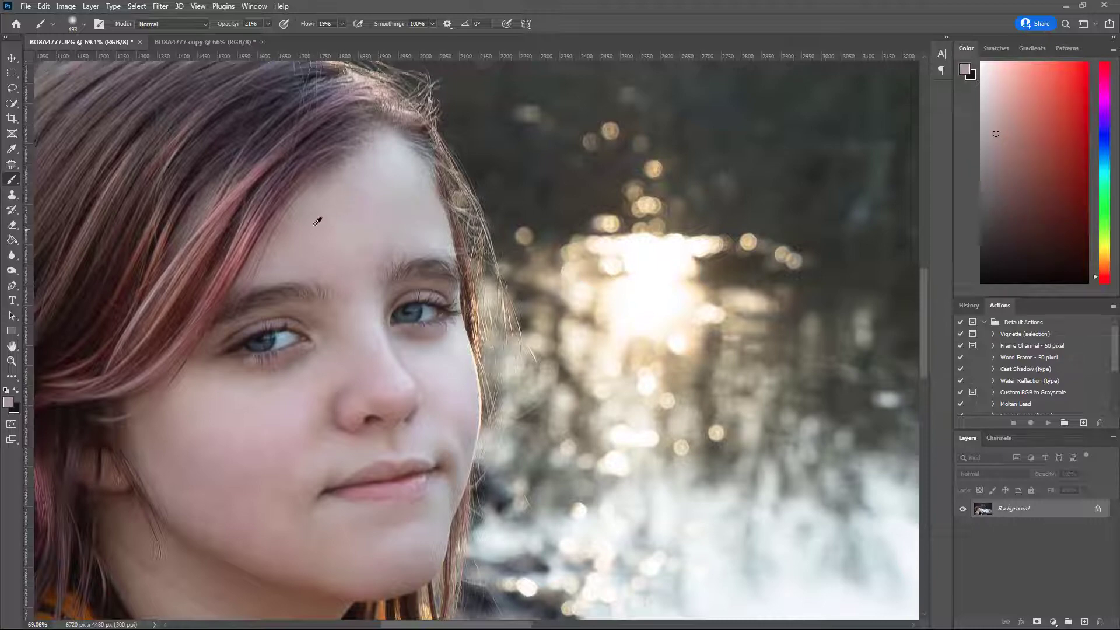
Step: Blend the bridge of the nose and the neck beneath the jaw with skin tones sampled from each
{"action": "left_click_drag", "start_coordinate": [360, 354], "coordinate": [318, 217]}
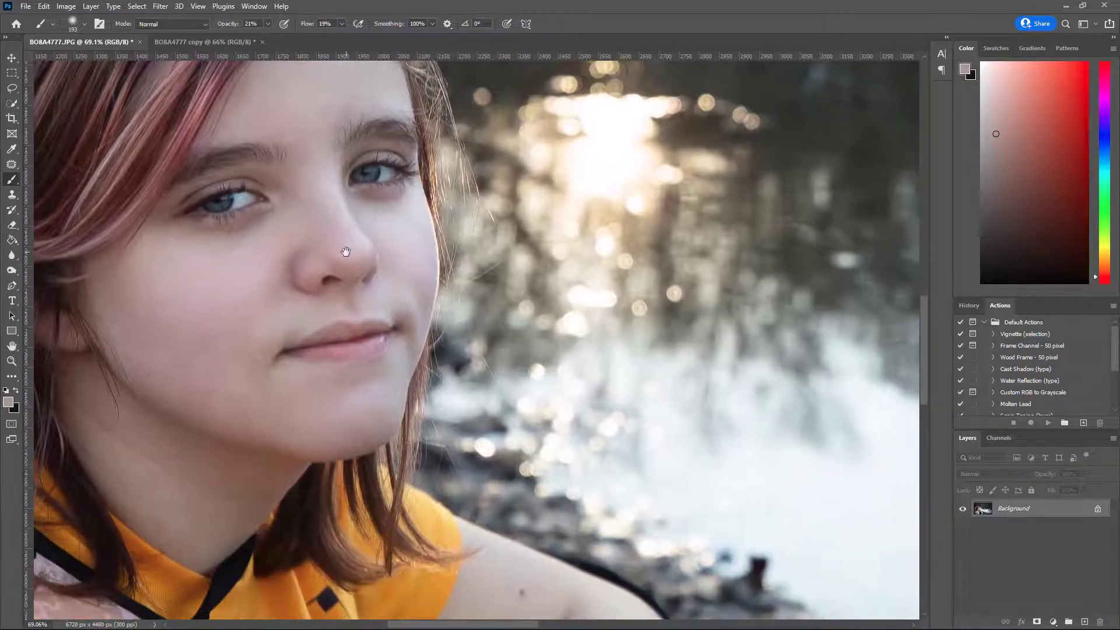
{"action": "left_click", "coordinate": [336, 219], "text": "alt"}
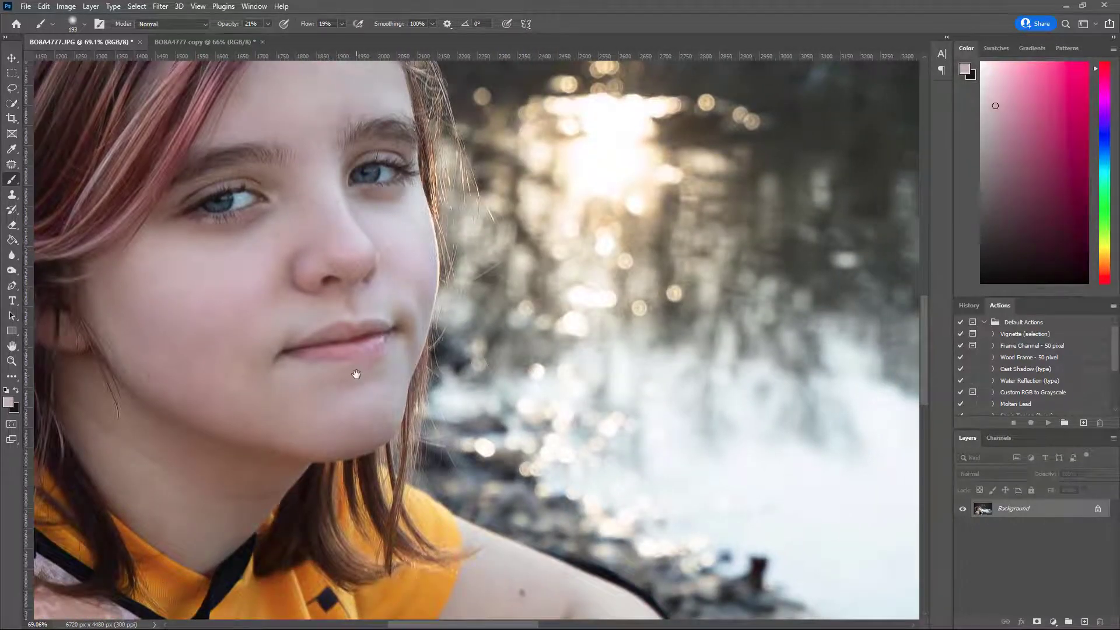
{"action": "left_click_drag", "start_coordinate": [356, 374], "coordinate": [338, 278]}
{"action": "left_click_drag", "start_coordinate": [207, 314], "coordinate": [358, 364]}
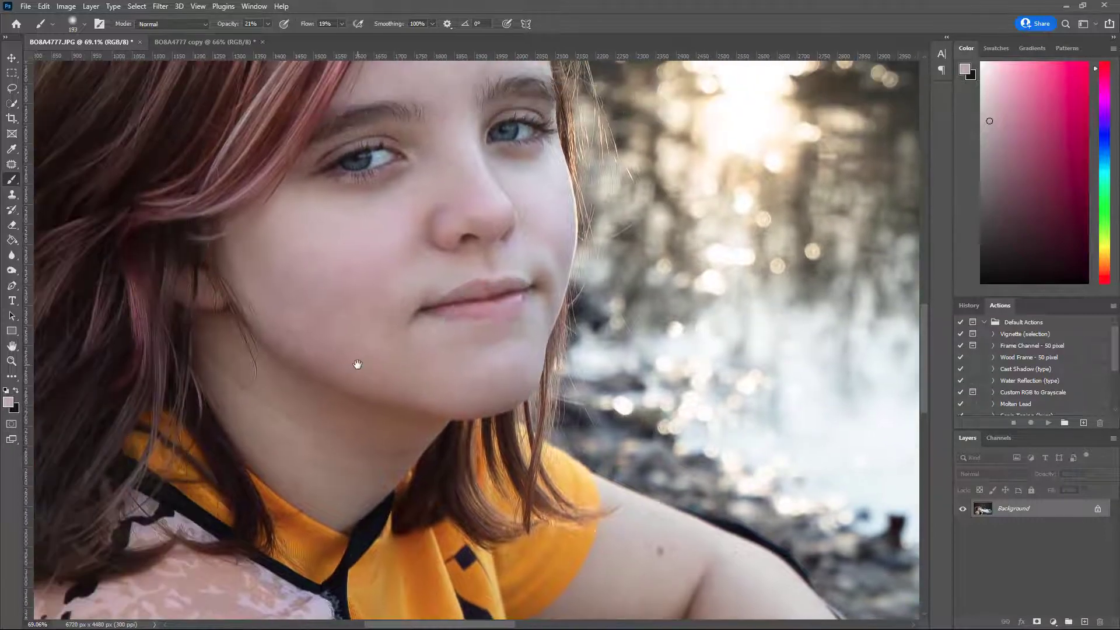
{"action": "left_click", "coordinate": [349, 420], "text": "alt"}
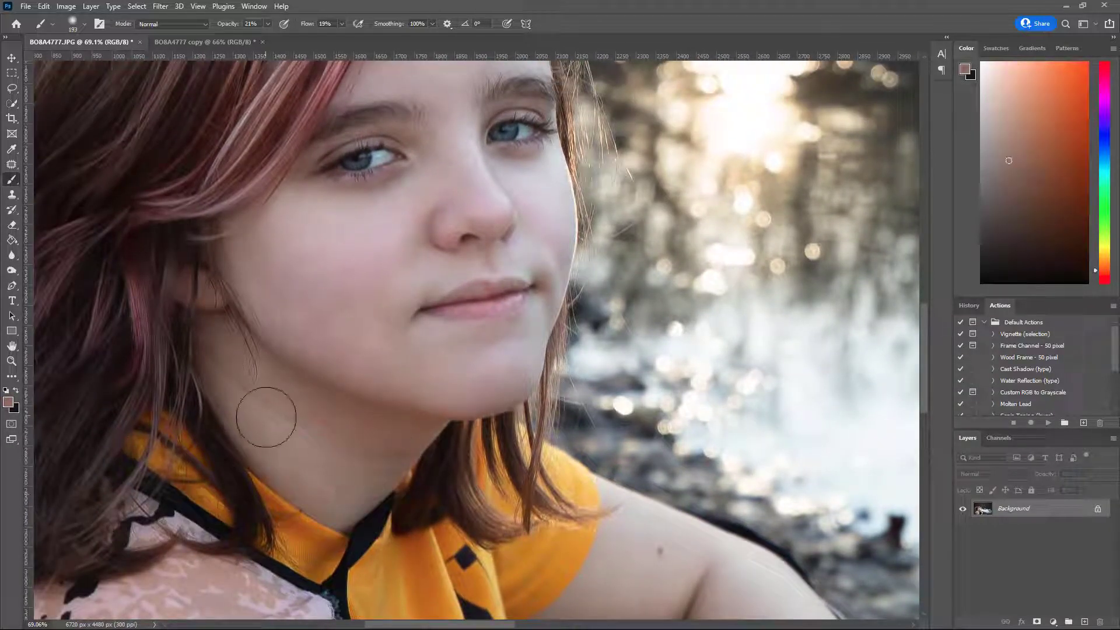
Step: Smooth the skin on the forearm with the soft brush, using a tone sampled near the wrist
{"action": "left_click_drag", "start_coordinate": [395, 413], "coordinate": [230, 138]}
{"action": "left_click_drag", "start_coordinate": [439, 338], "coordinate": [217, 157]}
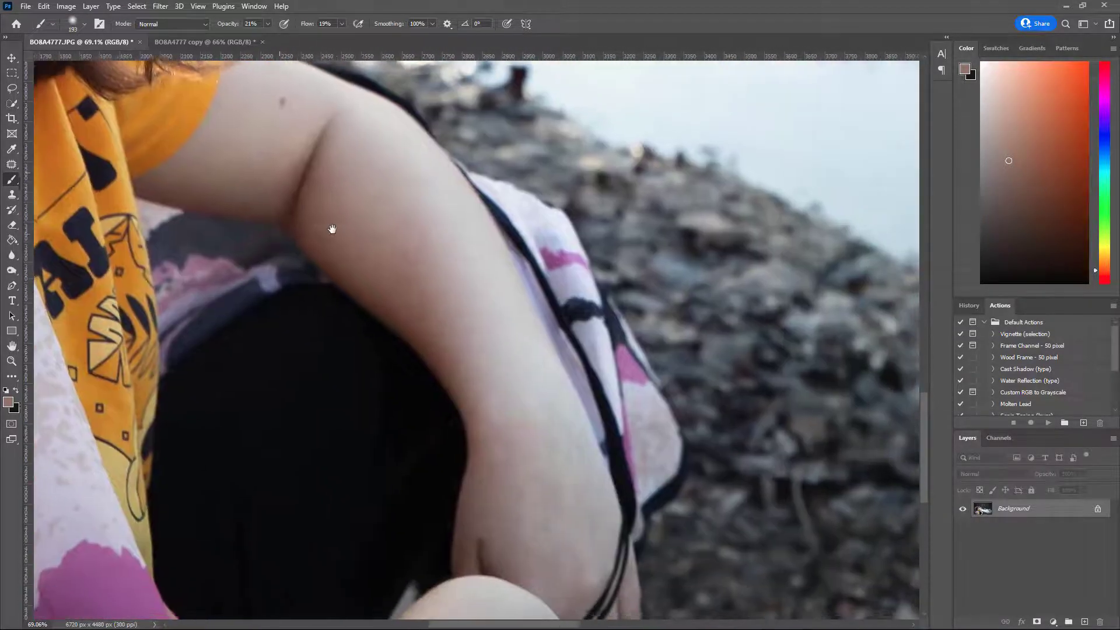
{"action": "left_click", "coordinate": [524, 507], "text": "alt"}
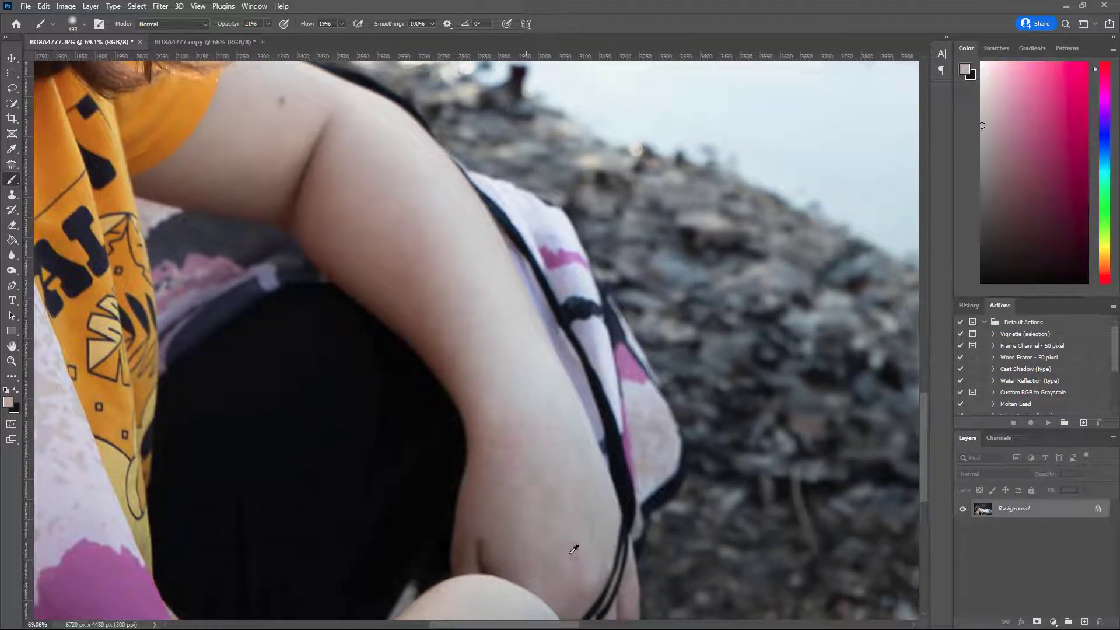
{"action": "left_click_drag", "start_coordinate": [531, 441], "coordinate": [729, 560]}
{"action": "left_click_drag", "start_coordinate": [234, 105], "coordinate": [463, 525]}
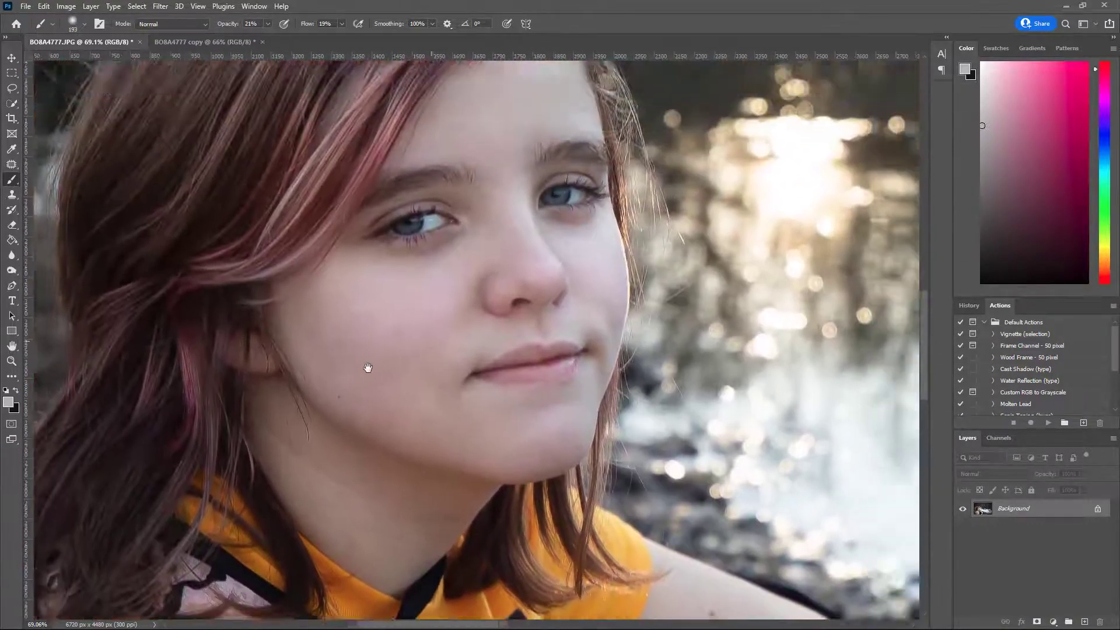
Step: Lighten the skin beneath both eyes with the soft brush, using light tones sampled around the eyes
{"action": "left_click_drag", "start_coordinate": [368, 367], "coordinate": [234, 421]}
{"action": "left_click_drag", "start_coordinate": [304, 401], "coordinate": [431, 383]}
{"action": "scroll", "coordinate": [427, 409], "scroll_direction": "down", "scroll_amount": 5}
{"action": "scroll", "coordinate": [419, 371], "scroll_direction": "up", "scroll_amount": 3}
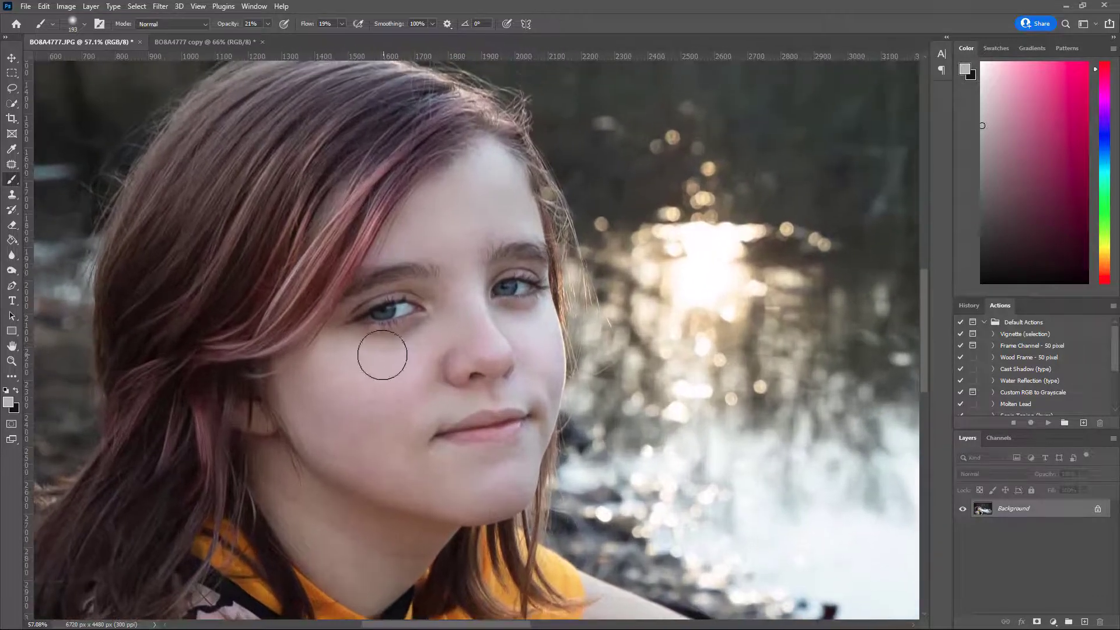
{"action": "left_click", "coordinate": [365, 352], "text": "alt"}
{"action": "left_click", "coordinate": [518, 293], "text": "alt"}
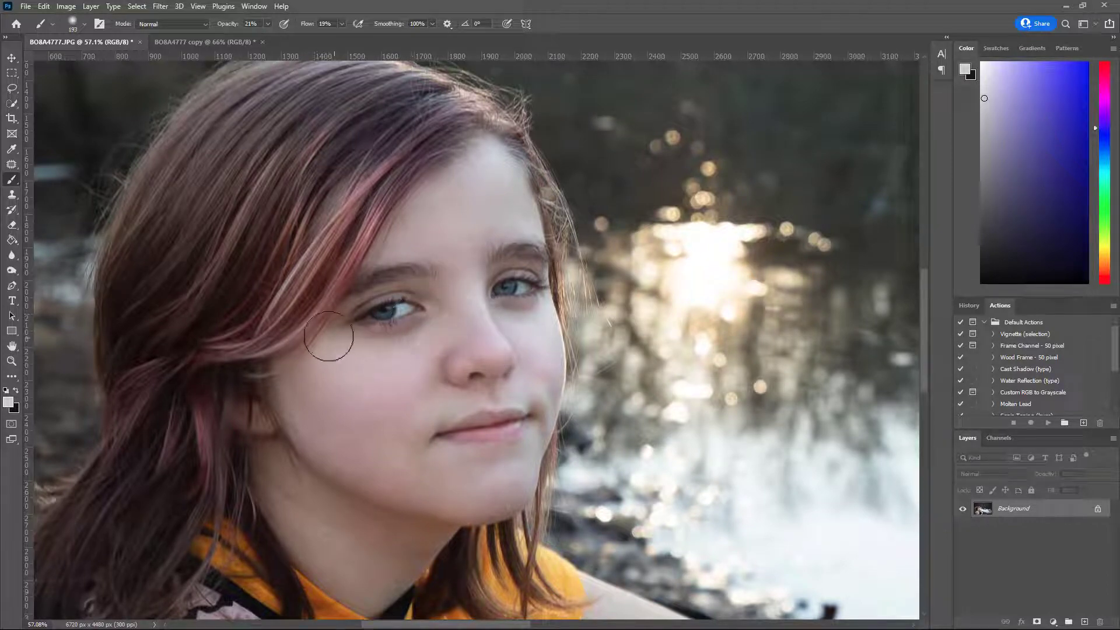
{"action": "left_click_drag", "start_coordinate": [491, 372], "coordinate": [453, 334]}
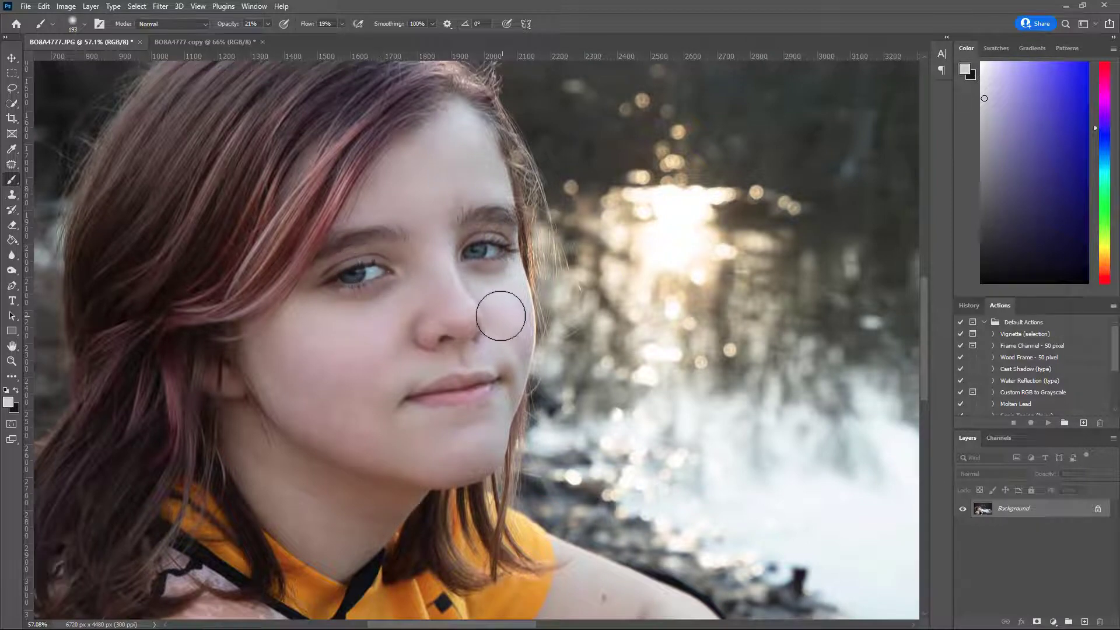
Step: Blend the nose tip and the skin between the nose and mouth with the soft brush, resampling local tones
{"action": "left_click", "coordinate": [465, 319], "text": "alt"}
{"action": "left_click", "coordinate": [461, 364], "text": "alt"}
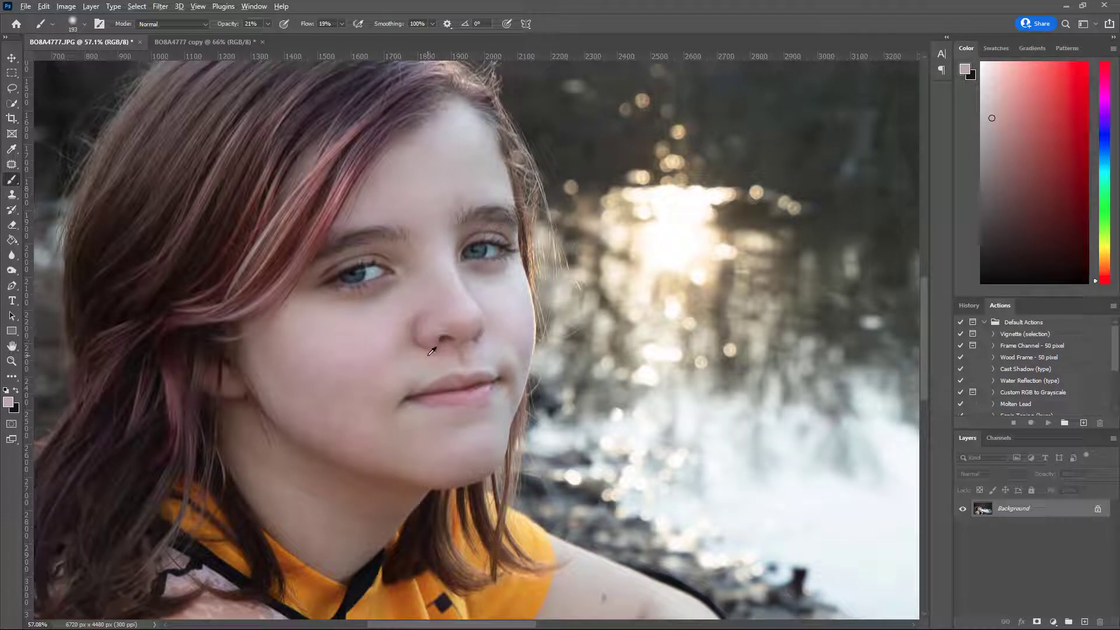
{"action": "mouse_move", "coordinate": [432, 354]}
{"action": "left_mouse_down"}
{"action": "mouse_move", "coordinate": [422, 336]}
{"action": "mouse_move", "coordinate": [437, 354]}
{"action": "left_mouse_up"}
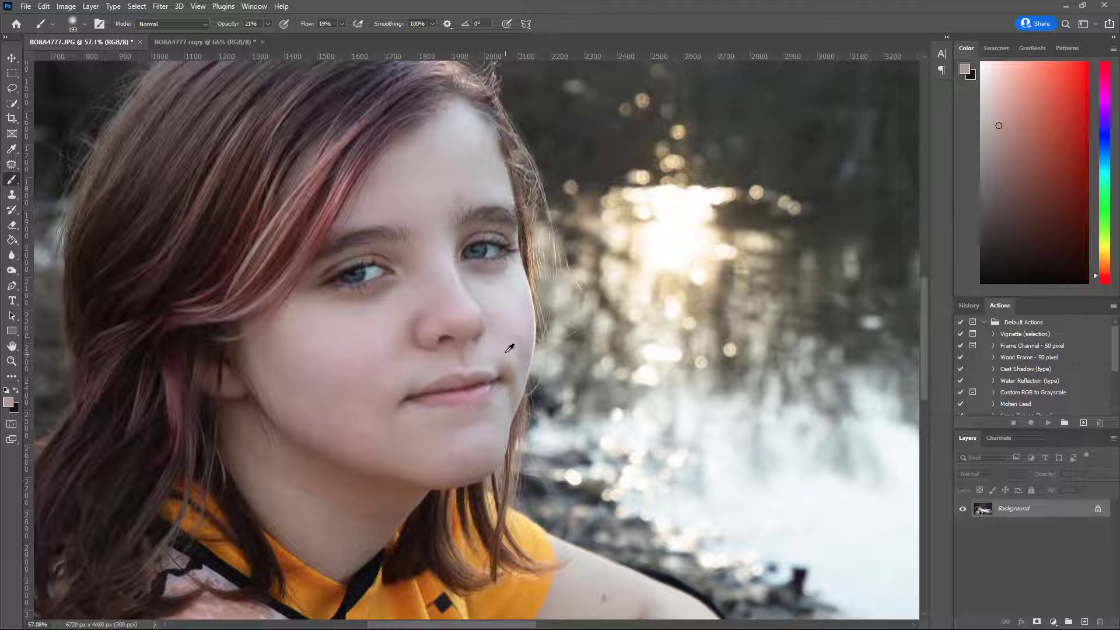
{"action": "left_click_drag", "start_coordinate": [481, 344], "coordinate": [484, 343]}
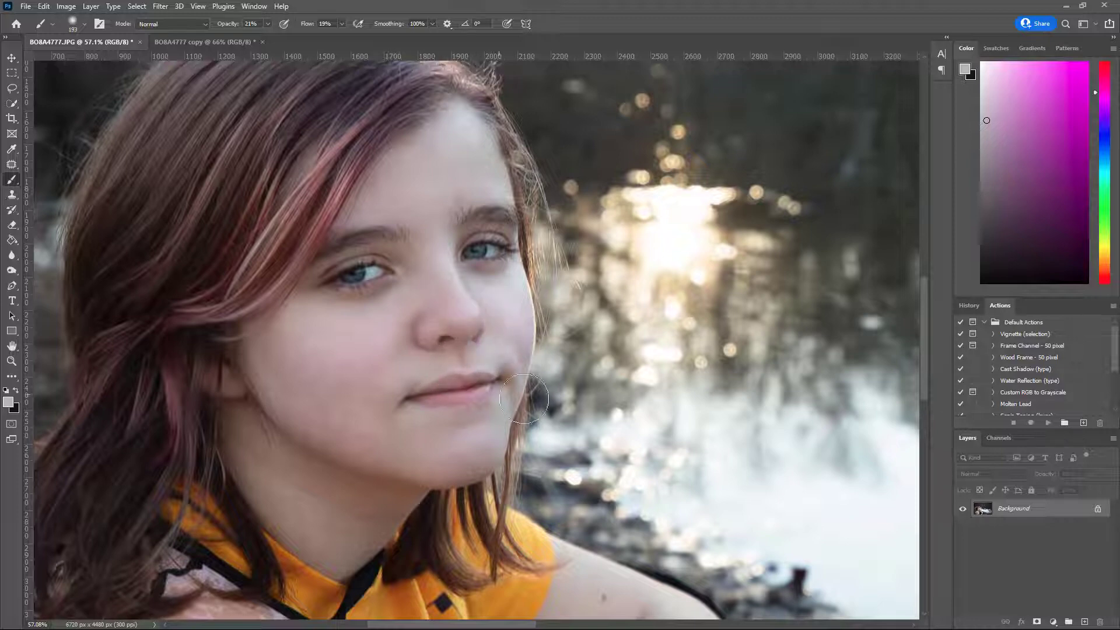
Step: Smooth the near cheek from jaw to under-eye and the far cheek, using tones sampled from each area
{"action": "left_click", "coordinate": [370, 430], "text": "alt"}
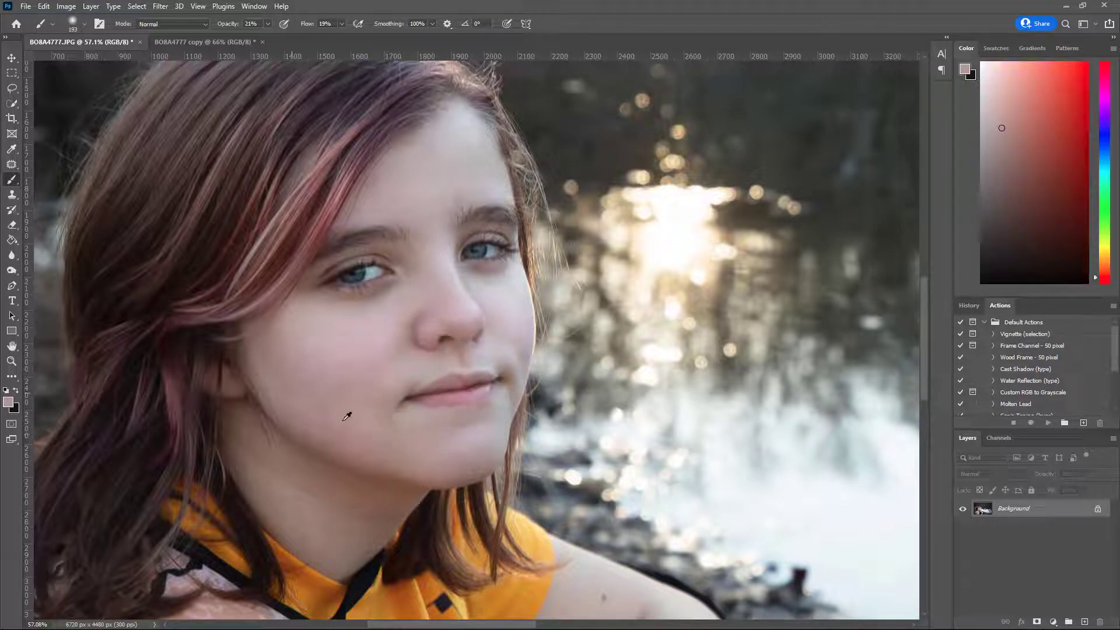
{"action": "left_click", "coordinate": [341, 345], "text": "alt"}
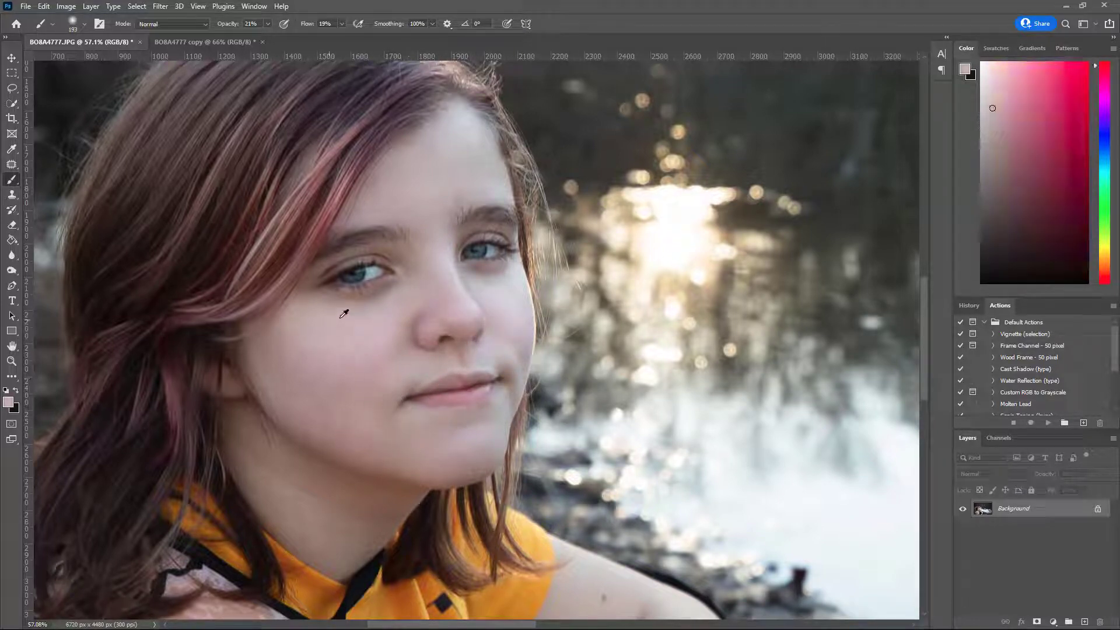
{"action": "left_click", "coordinate": [324, 312], "text": "alt"}
{"action": "left_click_drag", "start_coordinate": [452, 291], "coordinate": [370, 252]}
{"action": "left_click", "coordinate": [421, 282], "text": "alt"}
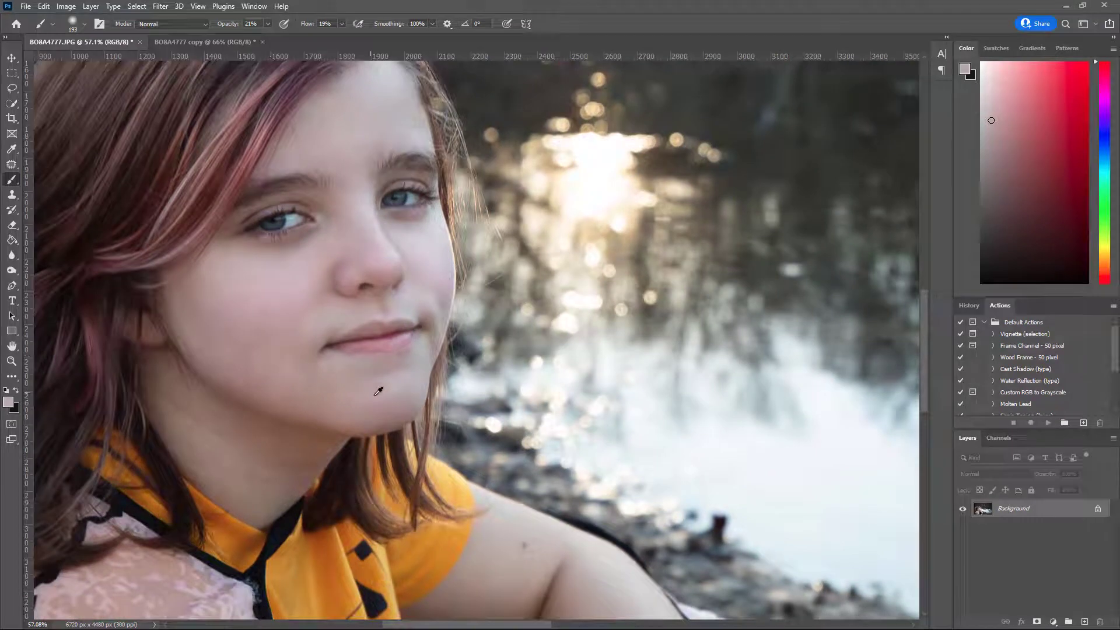
Step: Even out the shaded skin below the jaw with a darker tone sampled from the neck
{"action": "scroll", "coordinate": [408, 341], "scroll_direction": "down", "scroll_amount": 4}
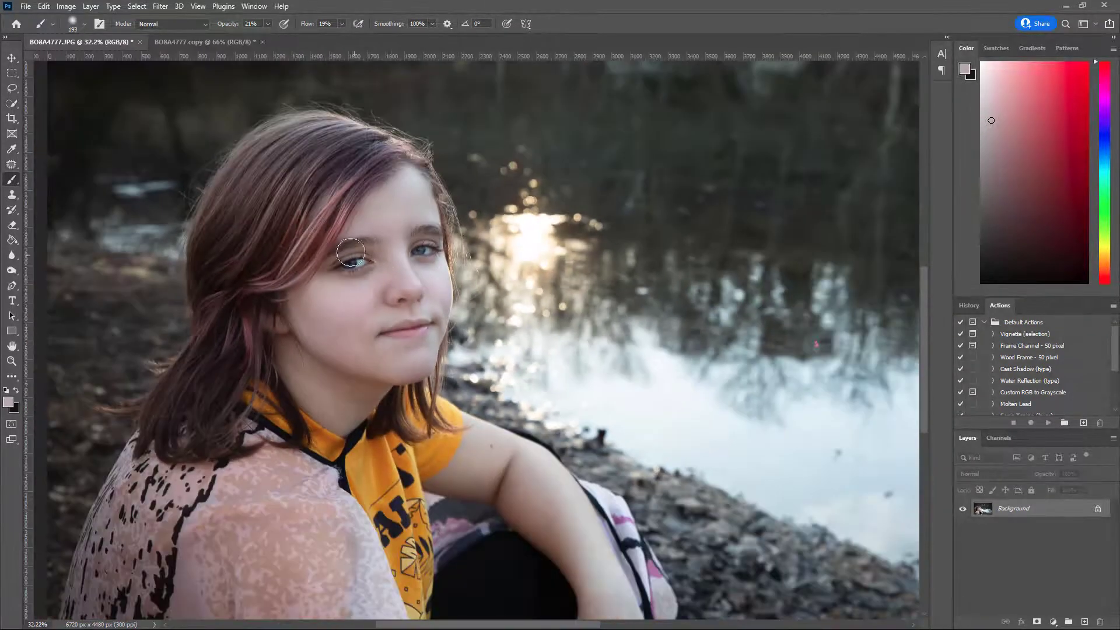
{"action": "left_click", "coordinate": [347, 377], "text": "alt"}
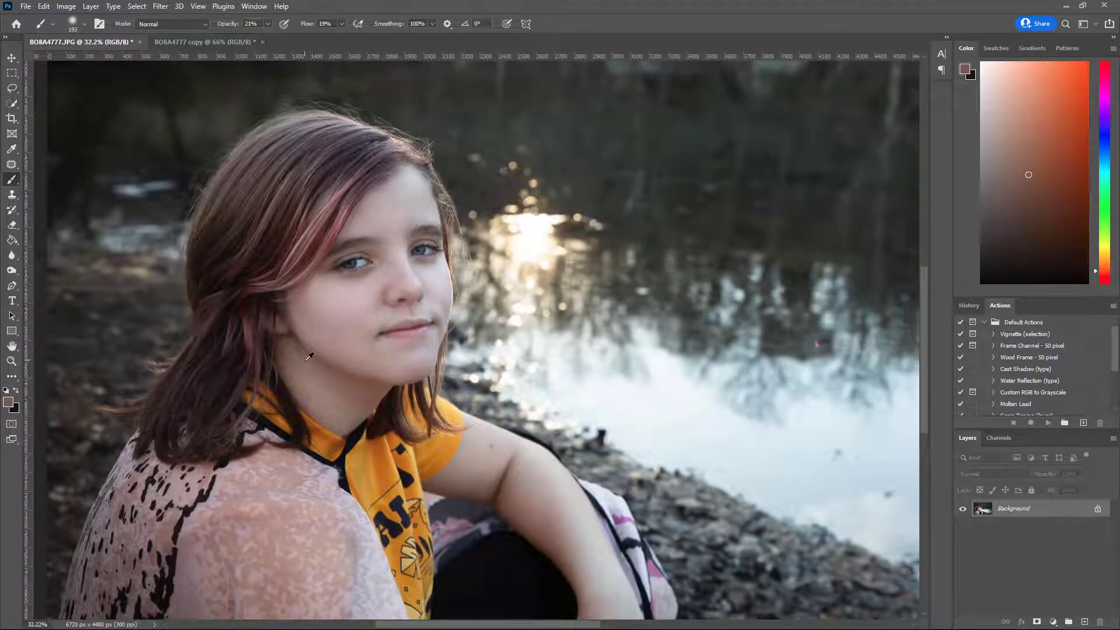
{"action": "scroll", "coordinate": [403, 371], "scroll_direction": "down", "scroll_amount": 1}
{"action": "left_click_drag", "start_coordinate": [396, 303], "coordinate": [414, 365]}
{"action": "scroll", "coordinate": [383, 331], "scroll_direction": "up", "scroll_amount": 2}
{"action": "scroll", "coordinate": [421, 343], "scroll_direction": "up", "scroll_amount": 2}
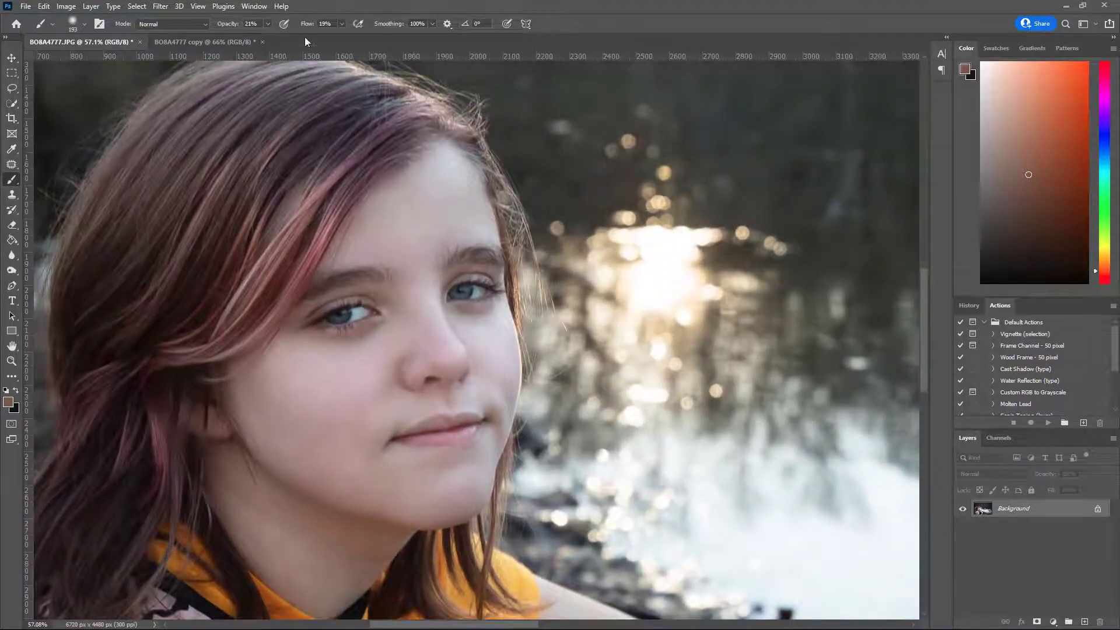
Step: Examine the face in the BO8A4777 copy, and bring both images to the same full-photo view at about 21%
{"action": "left_click", "coordinate": [181, 42]}
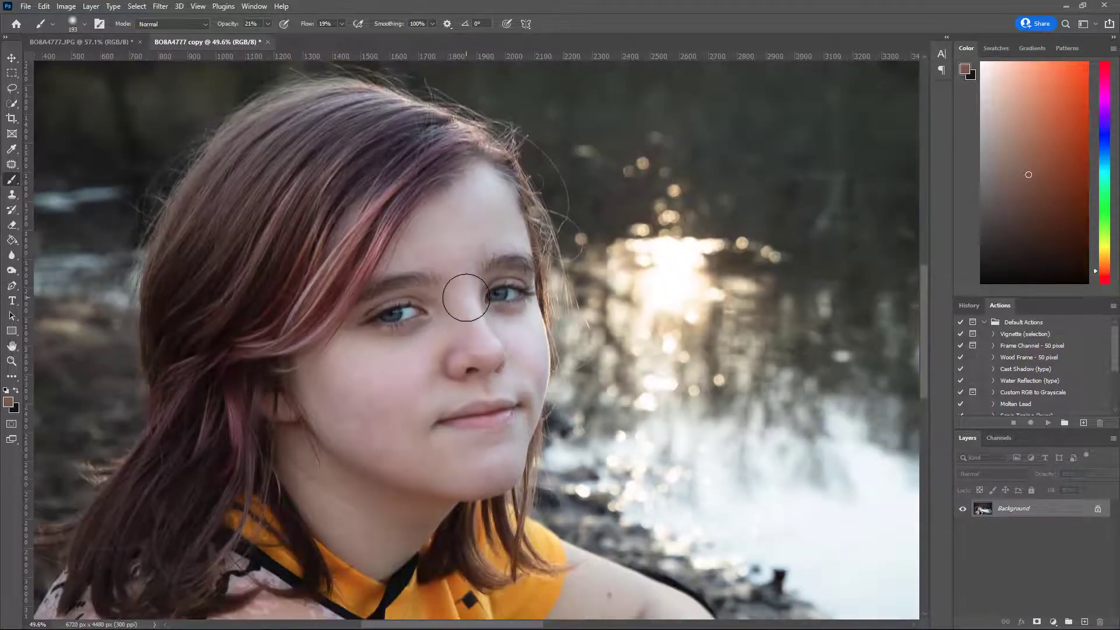
{"action": "scroll", "coordinate": [476, 321], "scroll_direction": "up", "scroll_amount": 3}
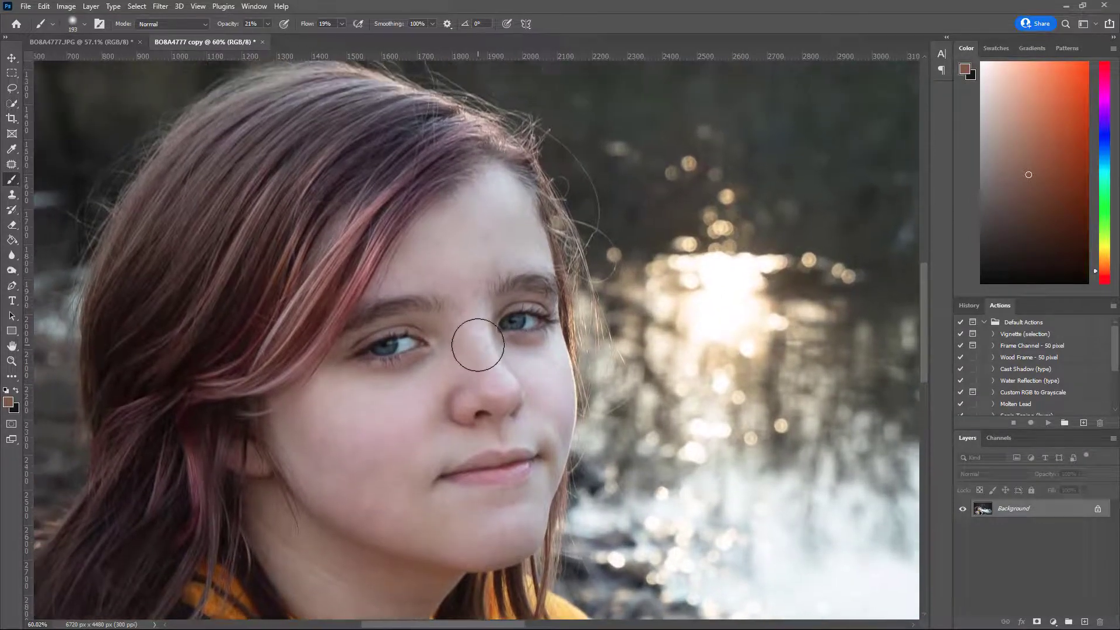
{"action": "scroll", "coordinate": [478, 345], "scroll_direction": "down", "scroll_amount": 5}
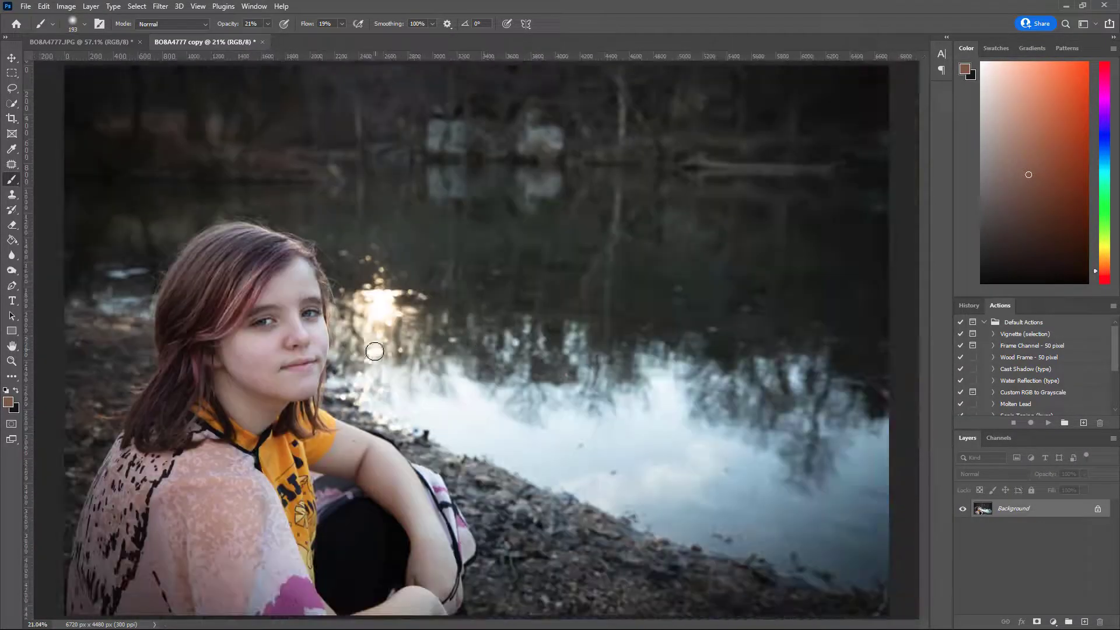
{"action": "left_click", "coordinate": [88, 41]}
{"action": "scroll", "coordinate": [290, 206], "scroll_direction": "down", "scroll_amount": 4}
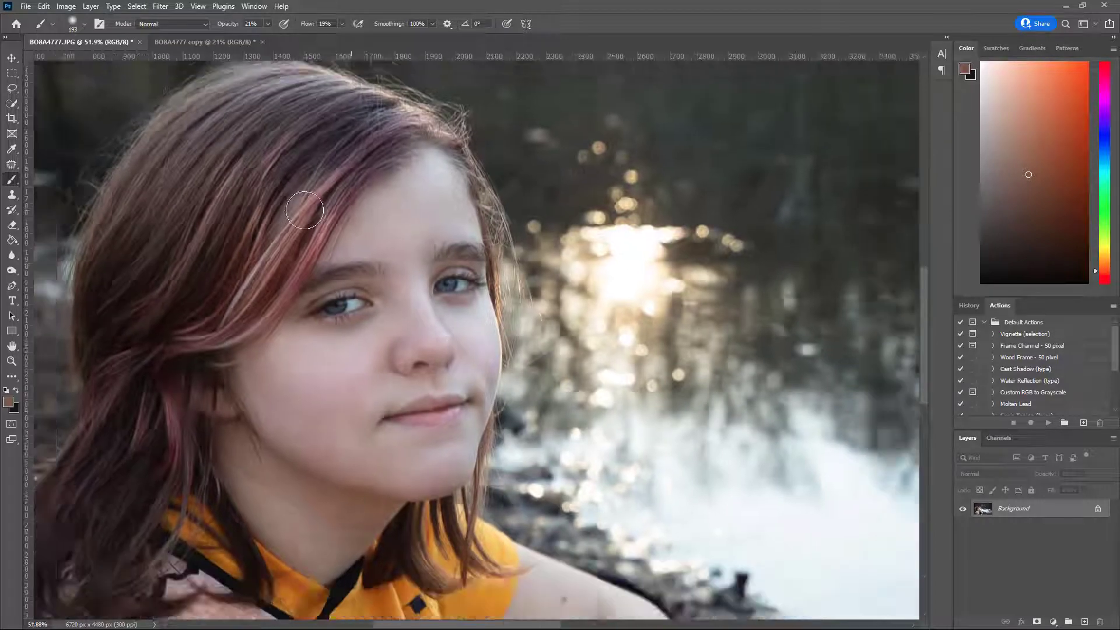
{"action": "scroll", "coordinate": [290, 206], "scroll_direction": "down", "scroll_amount": 2}
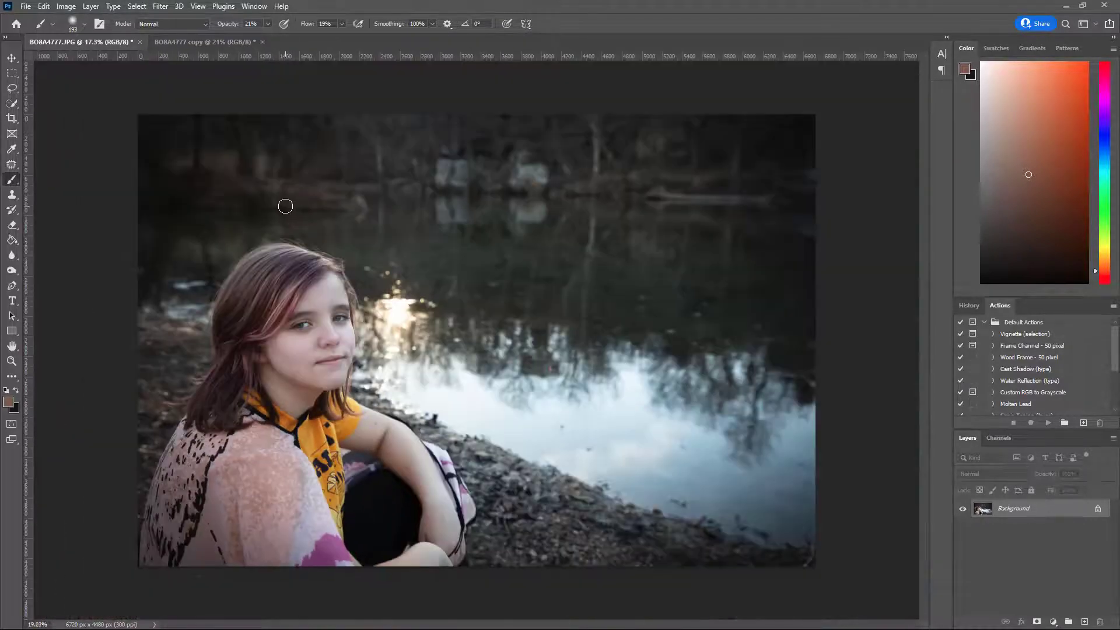
{"action": "scroll", "coordinate": [286, 206], "scroll_direction": "up", "scroll_amount": 1}
{"action": "scroll", "coordinate": [284, 207], "scroll_direction": "up", "scroll_amount": 1}
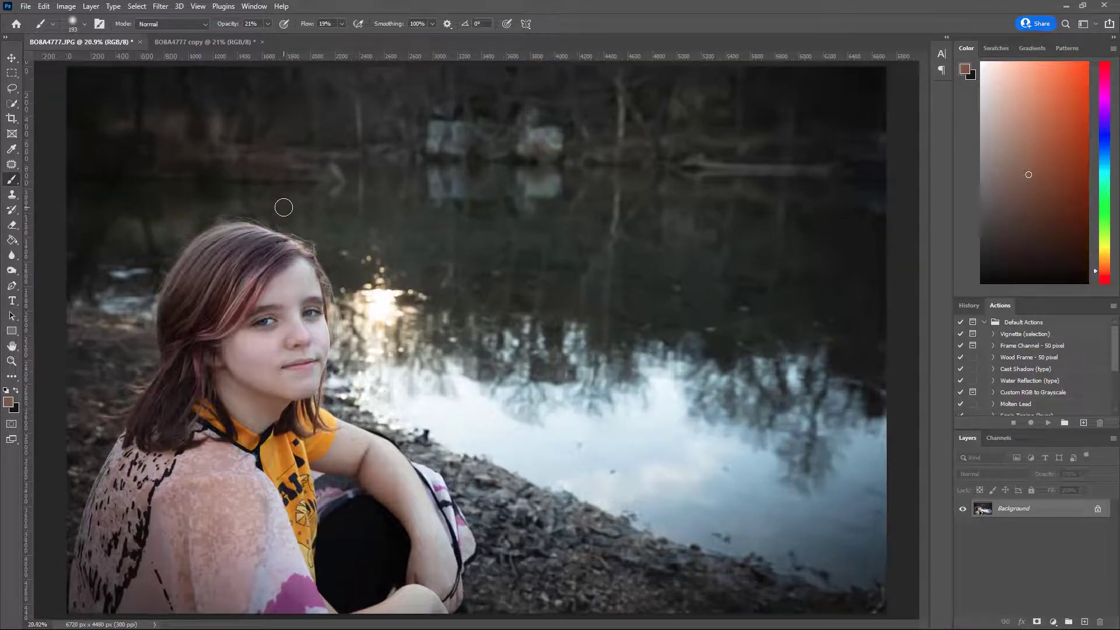
Step: Compare the retouched BO8A4777.JPG with its copy at full-photo view by alternating between the two documents
{"action": "key", "text": "ctrl+Tab"}
{"action": "key", "text": "ctrl+Tab"}
{"action": "left_click", "coordinate": [194, 42]}
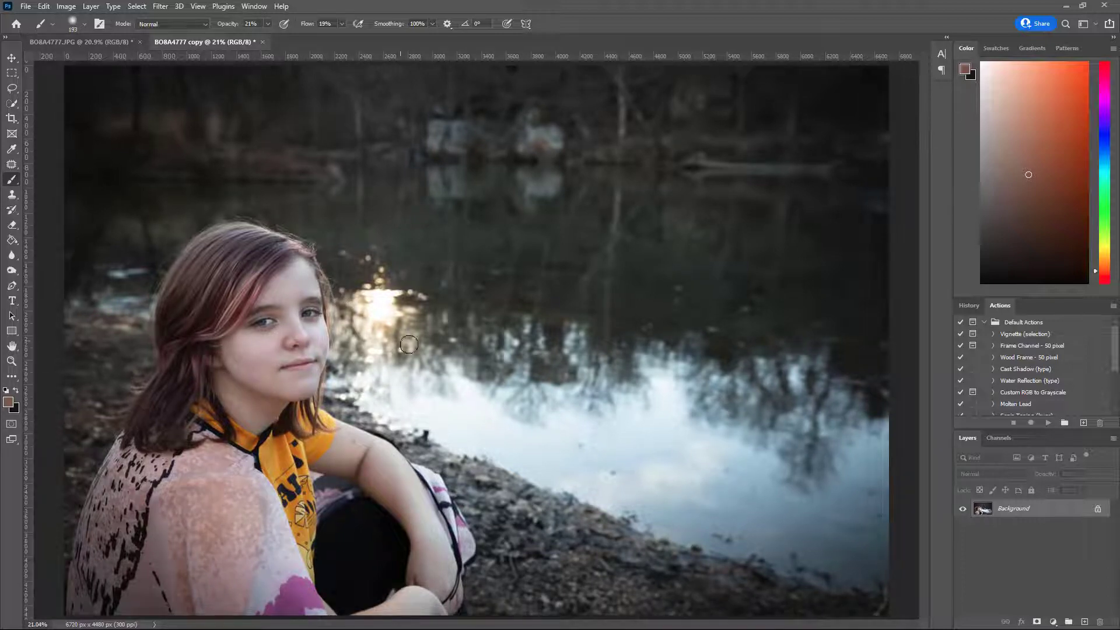
{"action": "left_click", "coordinate": [115, 46]}
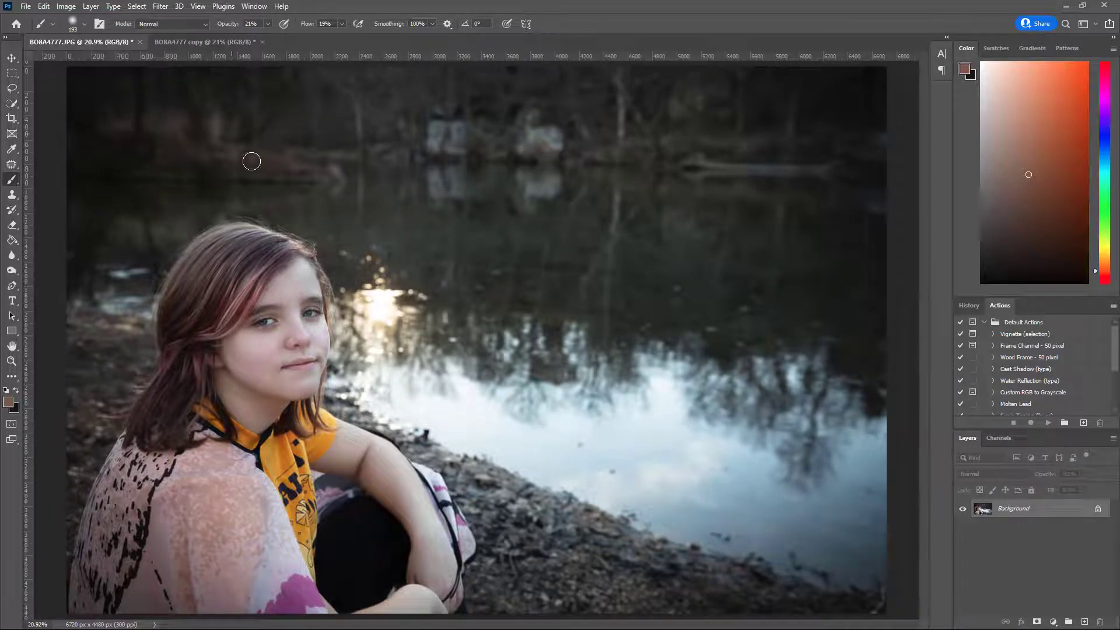
{"action": "left_click", "coordinate": [211, 43]}
{"action": "left_click", "coordinate": [89, 45]}
Step: Clone sampled dark water over the stray hairs sticking out above the forehead, using a 130 px Clone Stamp brush
{"action": "scroll", "coordinate": [309, 268], "scroll_direction": "up", "scroll_amount": 5}
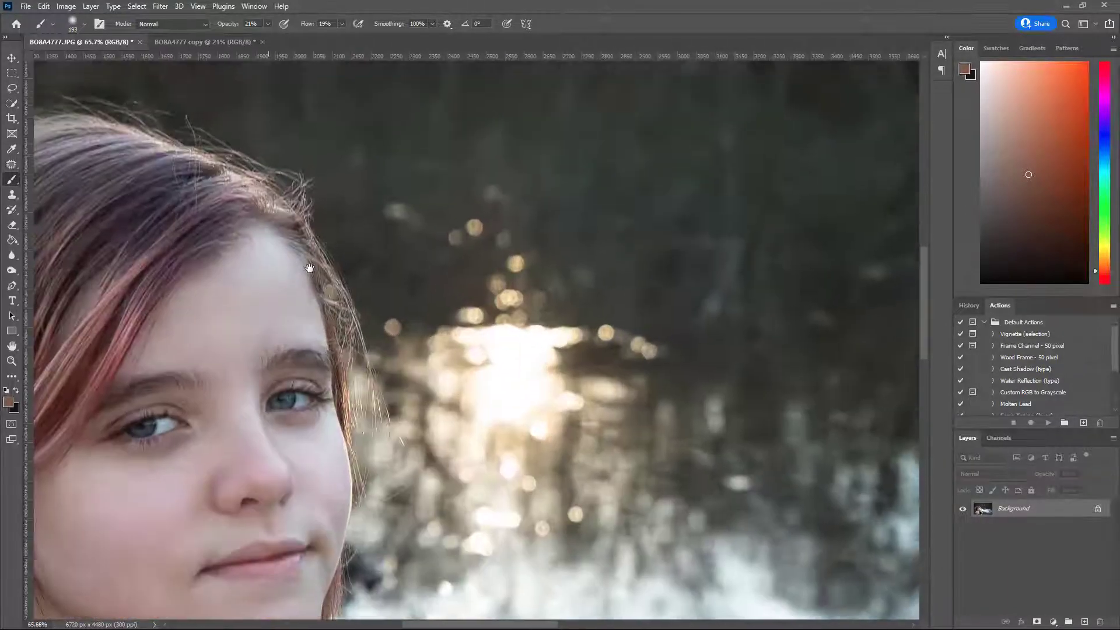
{"action": "left_click_drag", "start_coordinate": [310, 267], "coordinate": [361, 379]}
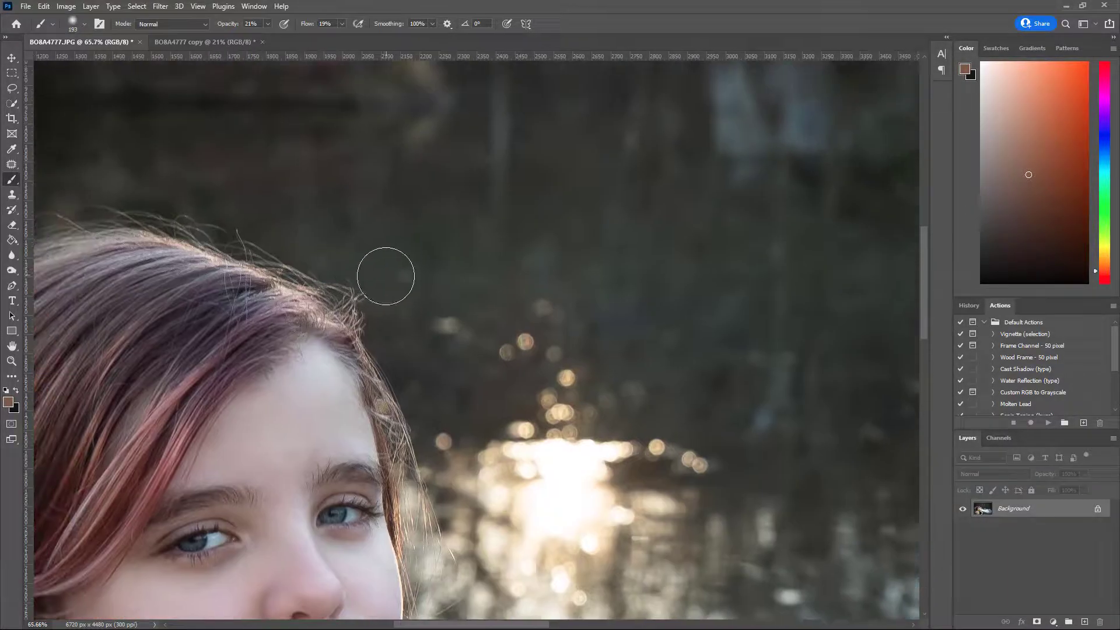
{"action": "left_click", "coordinate": [370, 274], "text": "alt"}
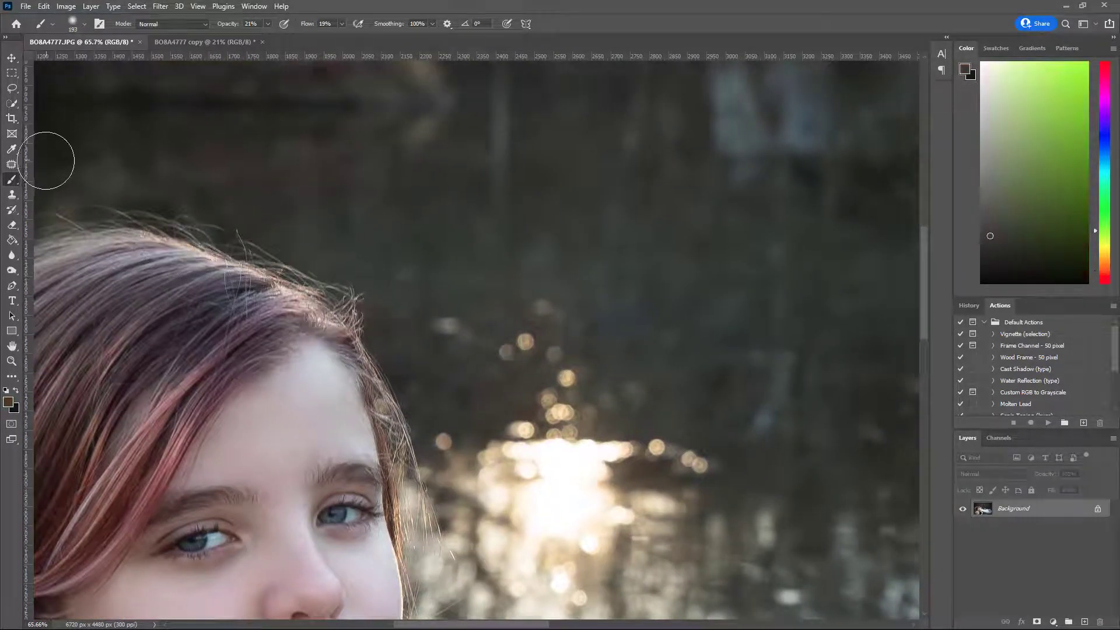
{"action": "left_click", "coordinate": [11, 194]}
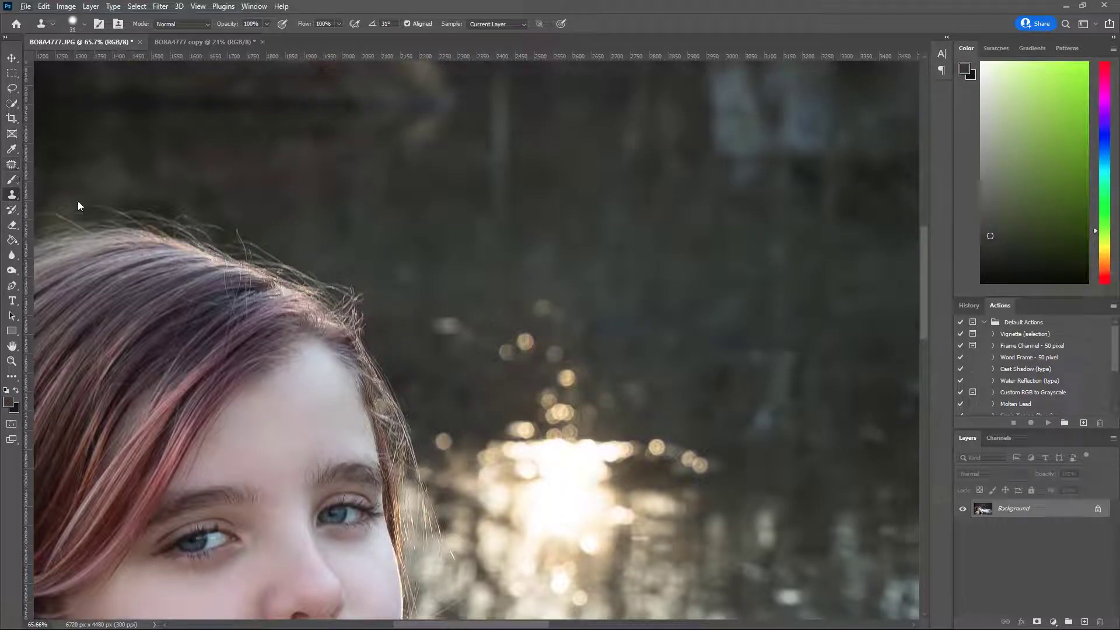
{"action": "right_click", "coordinate": [365, 273]}
{"action": "left_click_drag", "start_coordinate": [440, 297], "coordinate": [469, 298]}
{"action": "left_click", "coordinate": [348, 272]}
{"action": "left_click", "coordinate": [317, 279], "text": "alt"}
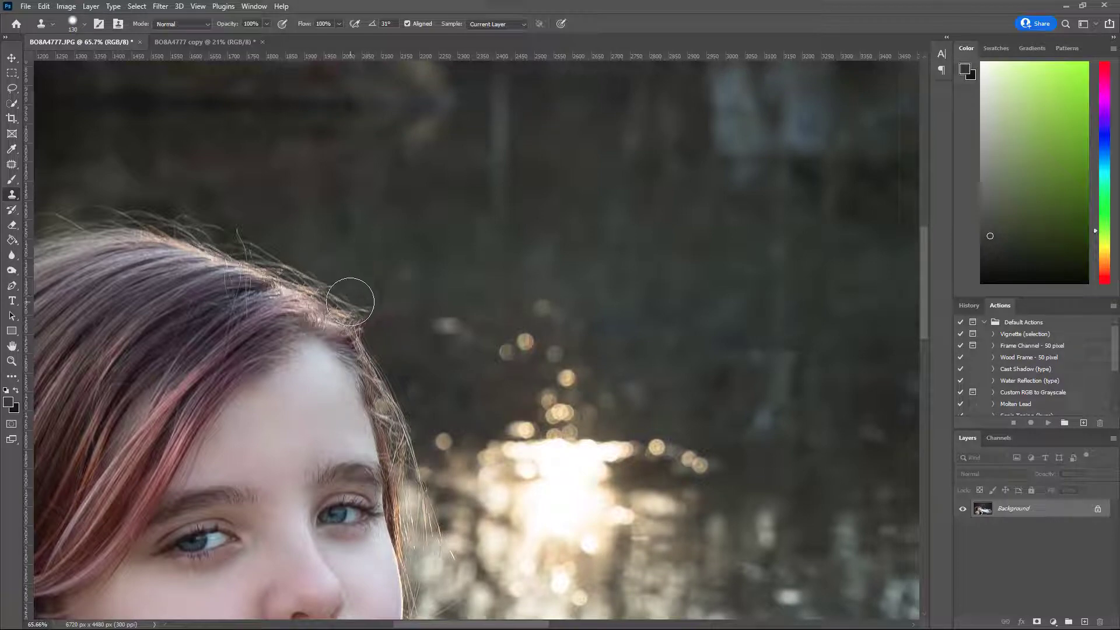
{"action": "left_click_drag", "start_coordinate": [350, 298], "coordinate": [364, 282]}
{"action": "left_click", "coordinate": [364, 279], "text": "alt"}
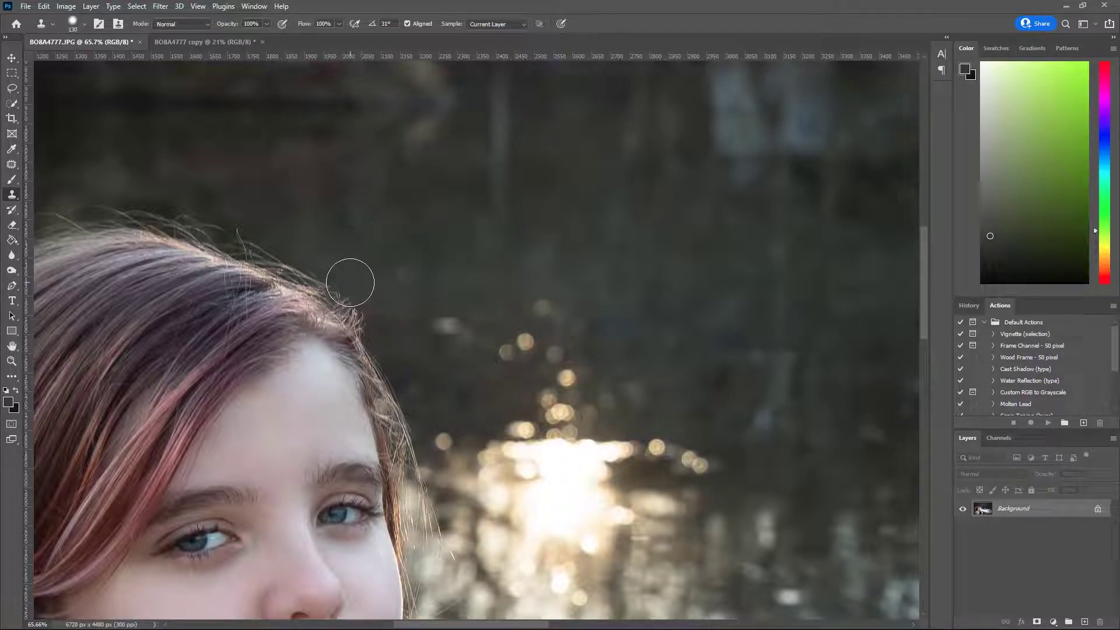
Step: Remove the small red specks in the dark tree reflection on the water with the Patch tool
{"action": "scroll", "coordinate": [493, 305], "scroll_direction": "down", "scroll_amount": 6}
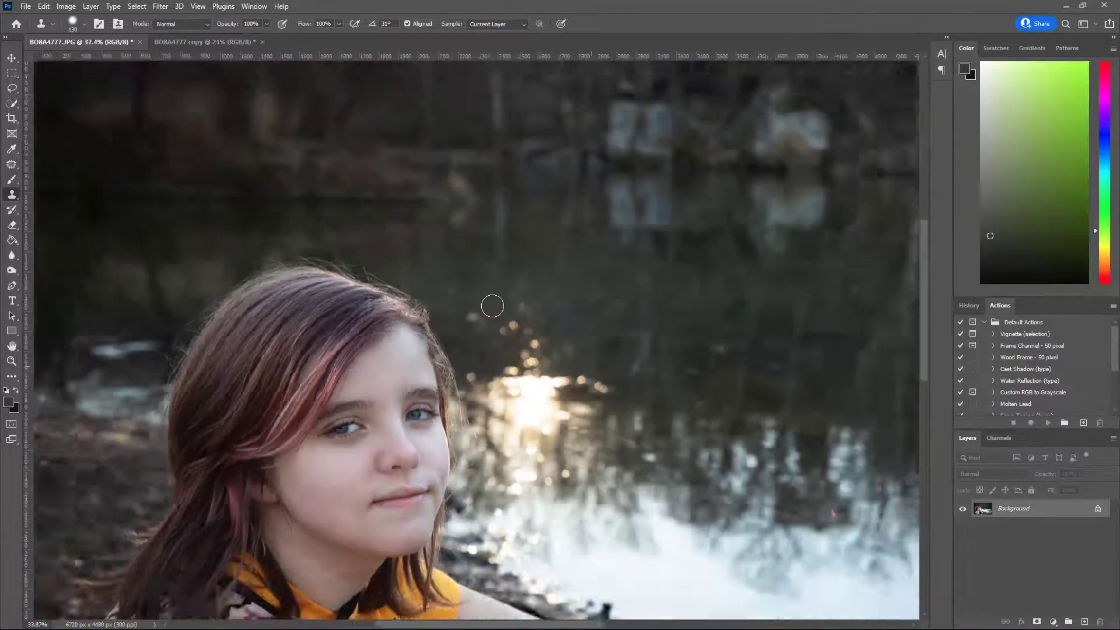
{"action": "scroll", "coordinate": [371, 285], "scroll_direction": "up", "scroll_amount": 6}
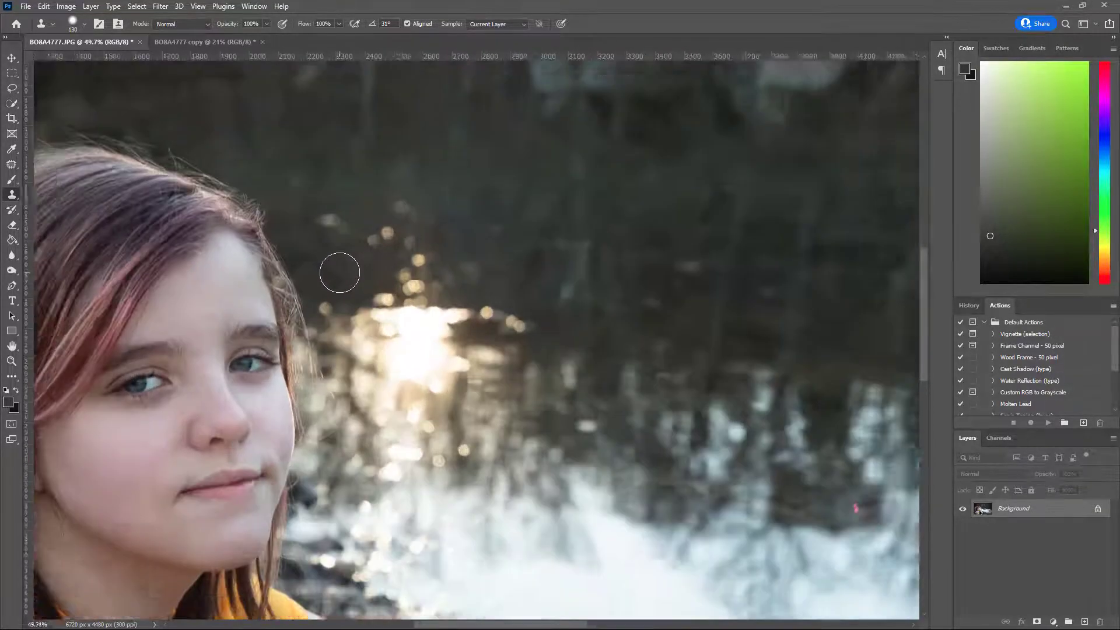
{"action": "scroll", "coordinate": [281, 213], "scroll_direction": "up", "scroll_amount": 3}
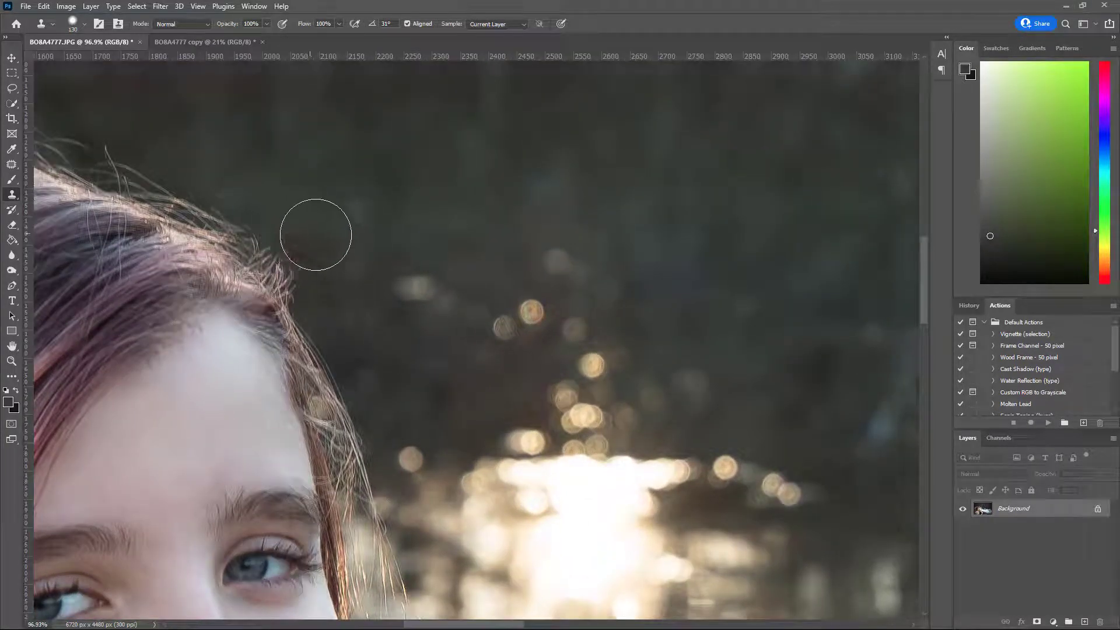
{"action": "scroll", "coordinate": [445, 309], "scroll_direction": "down", "scroll_amount": 5}
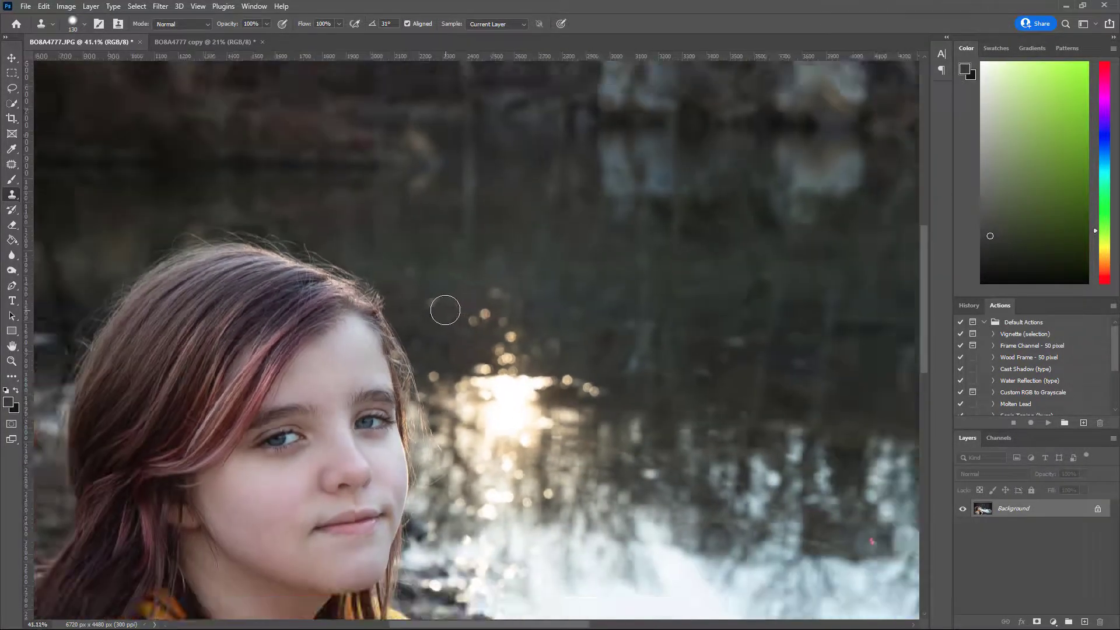
{"action": "scroll", "coordinate": [445, 310], "scroll_direction": "down", "scroll_amount": 4}
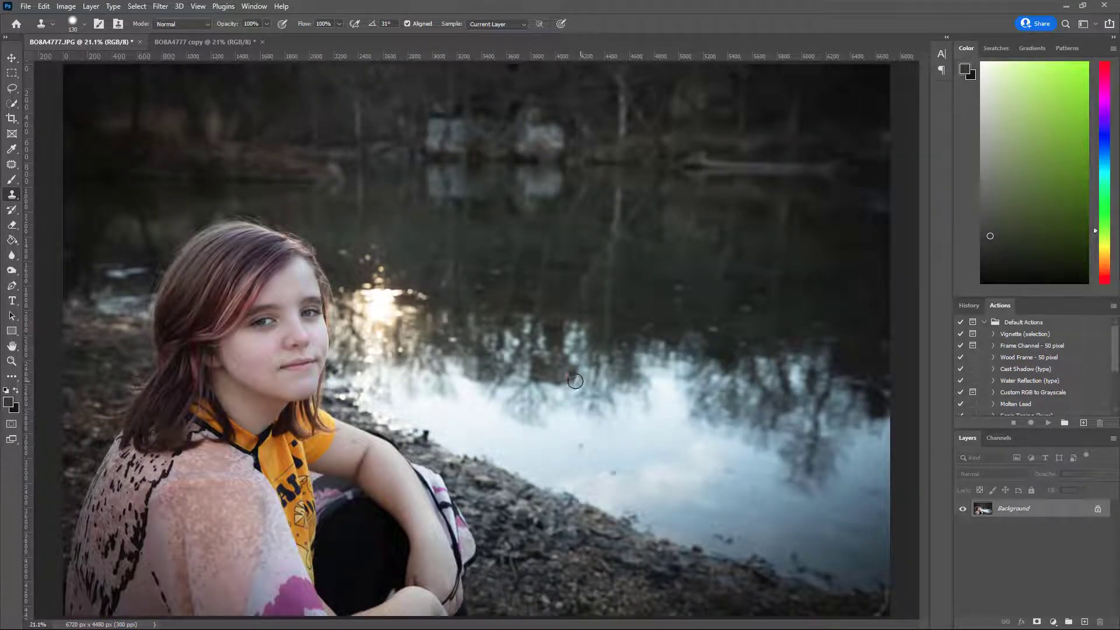
{"action": "scroll", "coordinate": [572, 377], "scroll_direction": "up", "scroll_amount": 12}
{"action": "scroll", "coordinate": [551, 366], "scroll_direction": "up", "scroll_amount": 2}
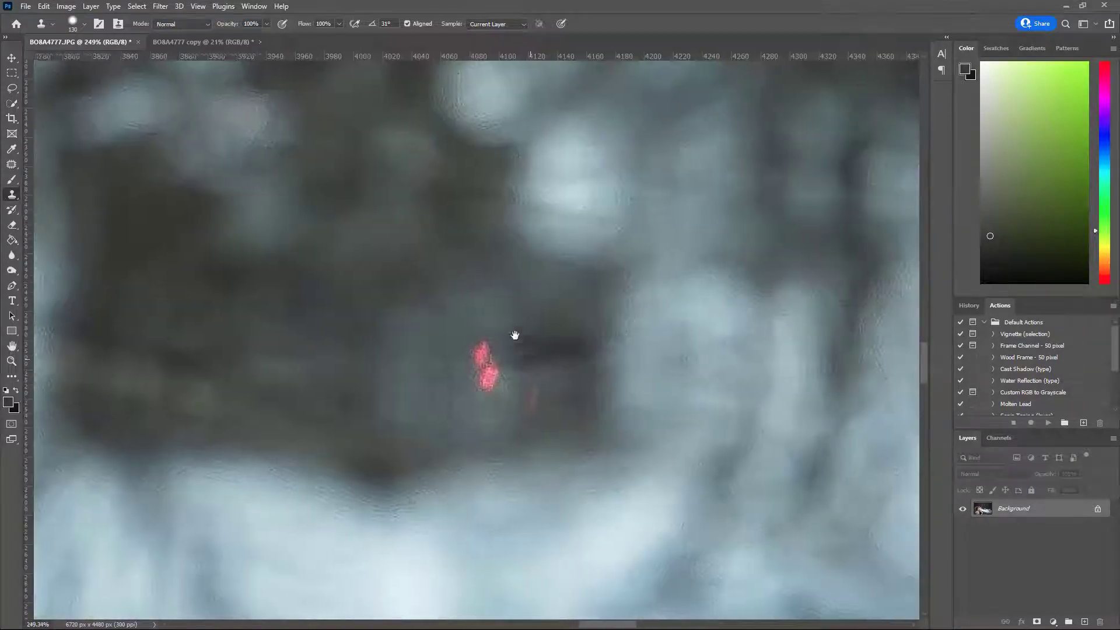
{"action": "left_click_drag", "start_coordinate": [513, 333], "coordinate": [488, 307]}
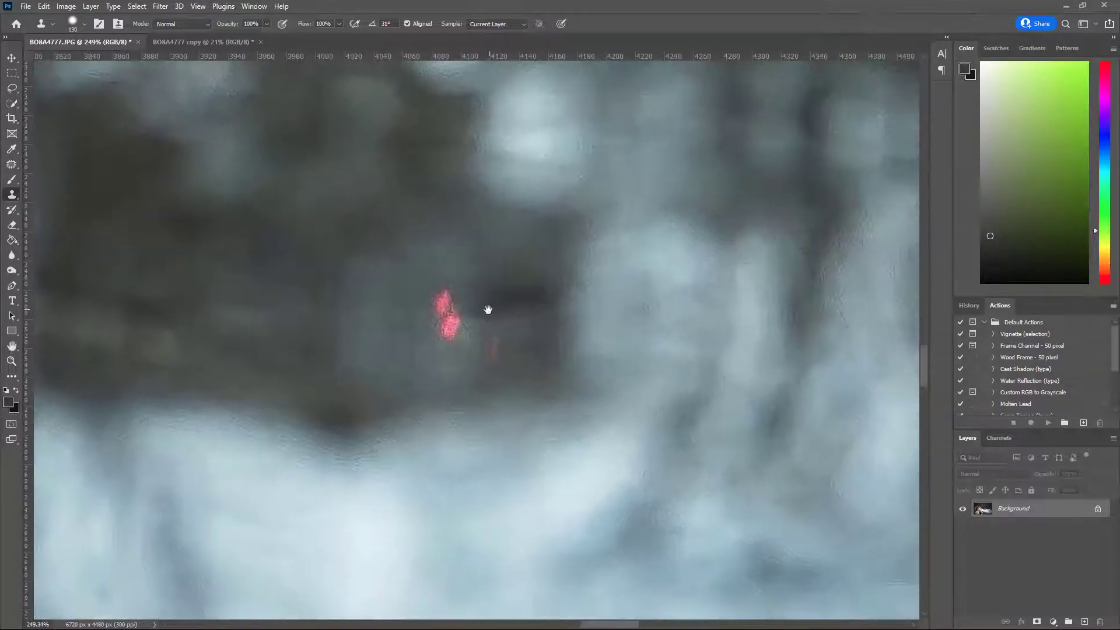
{"action": "left_click", "coordinate": [9, 165]}
{"action": "mouse_move", "coordinate": [440, 339]}
{"action": "left_mouse_down"}
{"action": "mouse_move", "coordinate": [470, 360]}
{"action": "mouse_move", "coordinate": [460, 296]}
{"action": "mouse_move", "coordinate": [415, 335]}
{"action": "mouse_move", "coordinate": [399, 304]}
{"action": "left_mouse_up"}
{"action": "key", "text": "ctrl+d"}
Step: Patch the small blemish on the near cheek beside the jawline with clean skin, and clear the selection
{"action": "scroll", "coordinate": [513, 310], "scroll_direction": "down", "scroll_amount": 10}
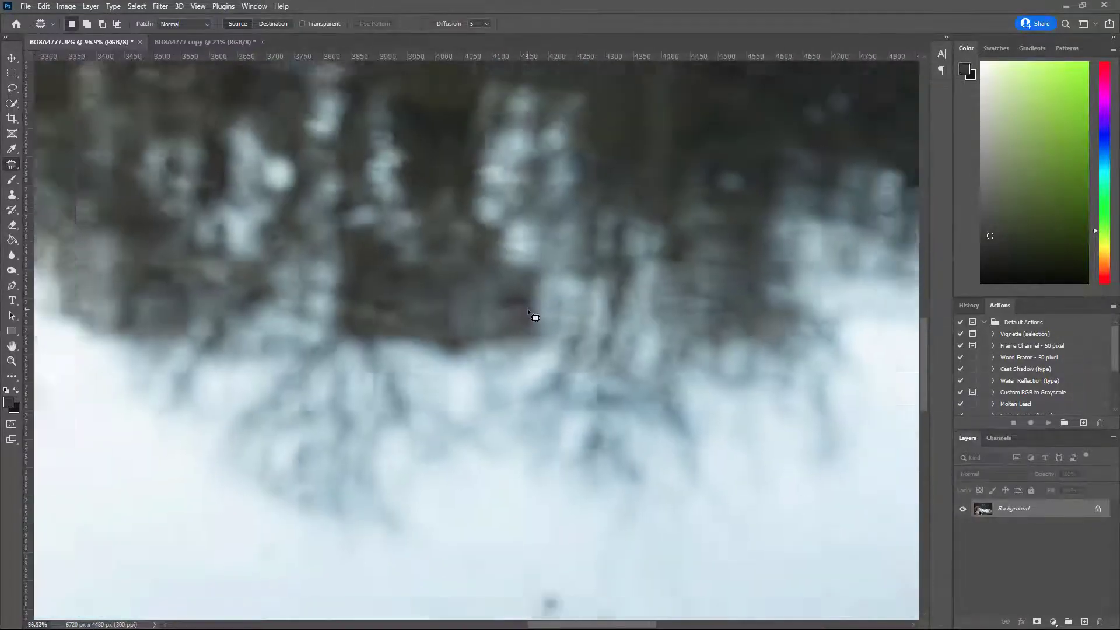
{"action": "scroll", "coordinate": [494, 301], "scroll_direction": "down", "scroll_amount": 2}
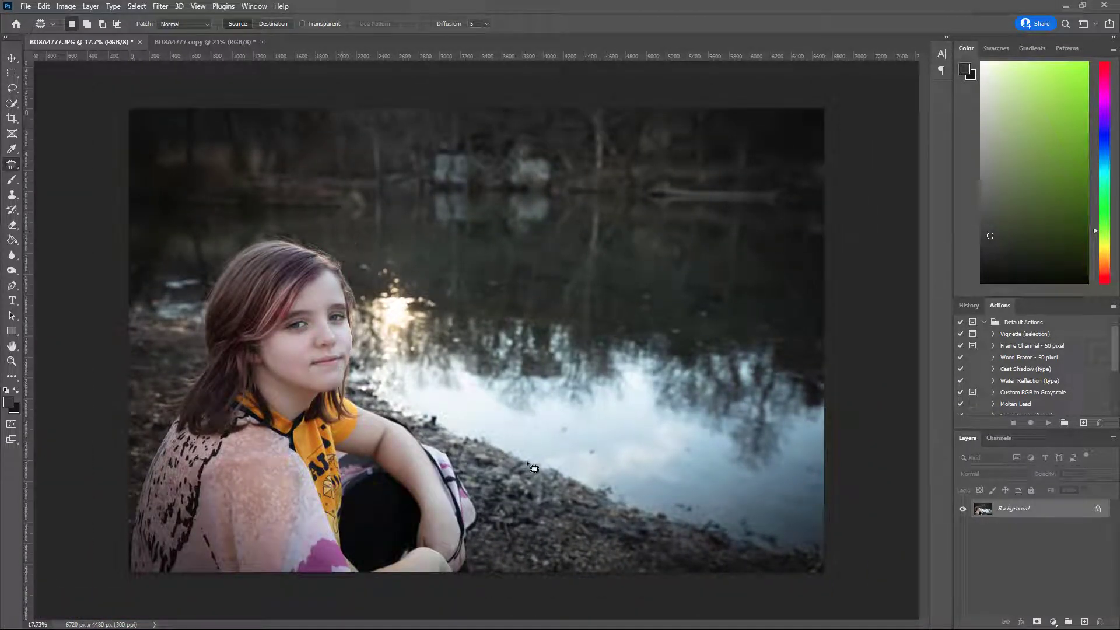
{"action": "scroll", "coordinate": [447, 485], "scroll_direction": "up", "scroll_amount": 4}
{"action": "scroll", "coordinate": [447, 484], "scroll_direction": "down", "scroll_amount": 4}
{"action": "scroll", "coordinate": [531, 401], "scroll_direction": "up", "scroll_amount": 1}
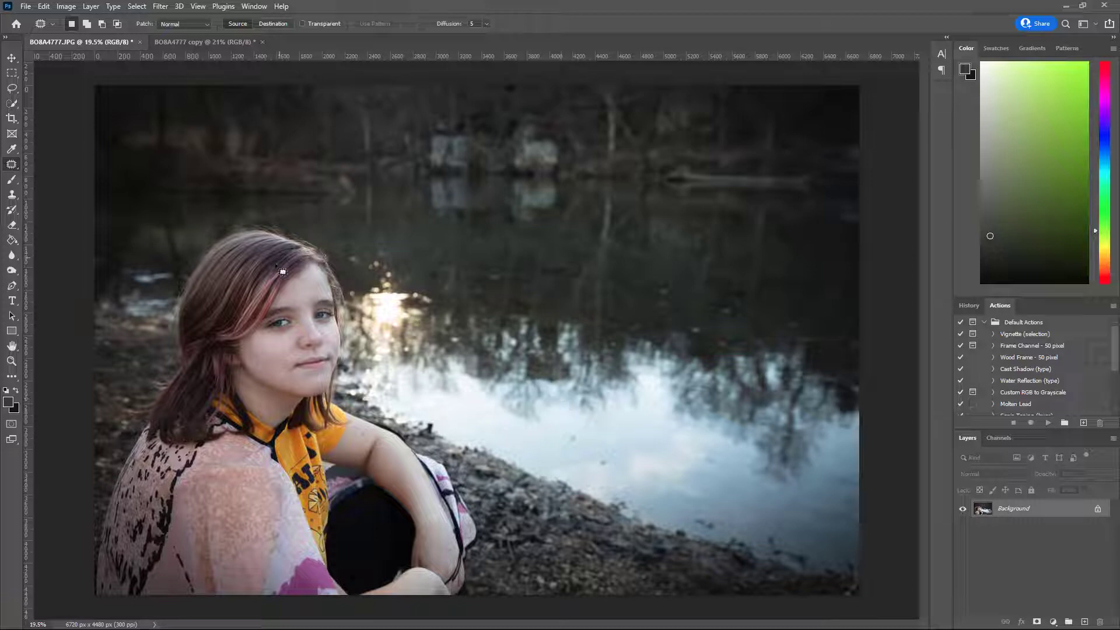
{"action": "scroll", "coordinate": [301, 370], "scroll_direction": "up", "scroll_amount": 14}
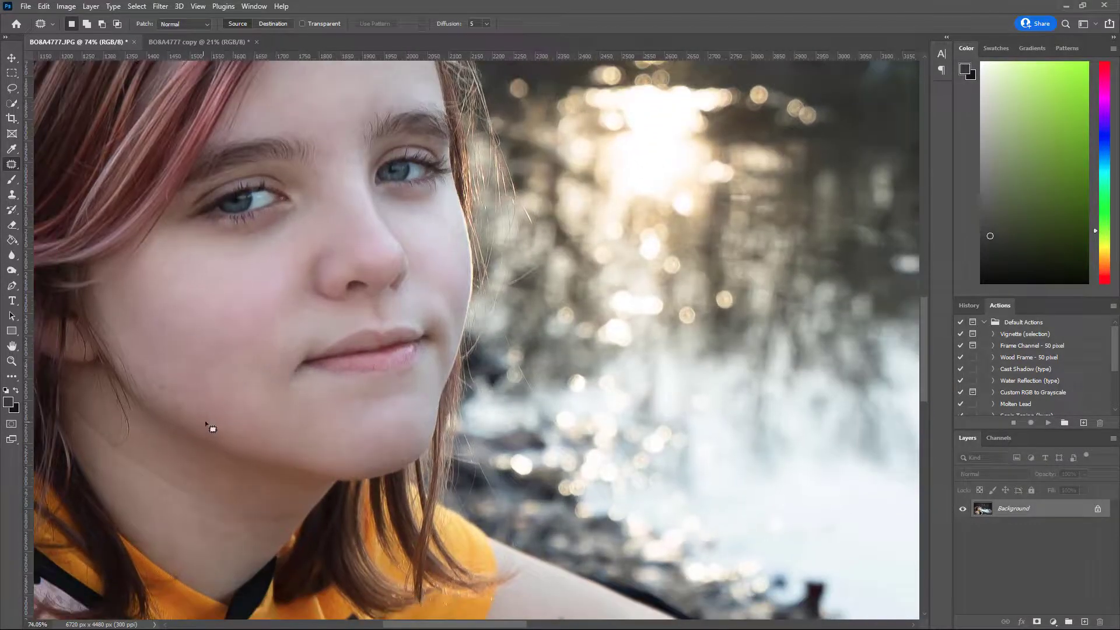
{"action": "scroll", "coordinate": [210, 425], "scroll_direction": "up", "scroll_amount": 4}
{"action": "mouse_move", "coordinate": [213, 398]}
{"action": "left_mouse_down"}
{"action": "mouse_move", "coordinate": [392, 388]}
{"action": "mouse_move", "coordinate": [320, 386]}
{"action": "mouse_move", "coordinate": [341, 423]}
{"action": "mouse_move", "coordinate": [356, 429]}
{"action": "mouse_move", "coordinate": [345, 413]}
{"action": "mouse_move", "coordinate": [384, 435]}
{"action": "left_mouse_up"}
{"action": "key", "text": "ctrl+d"}
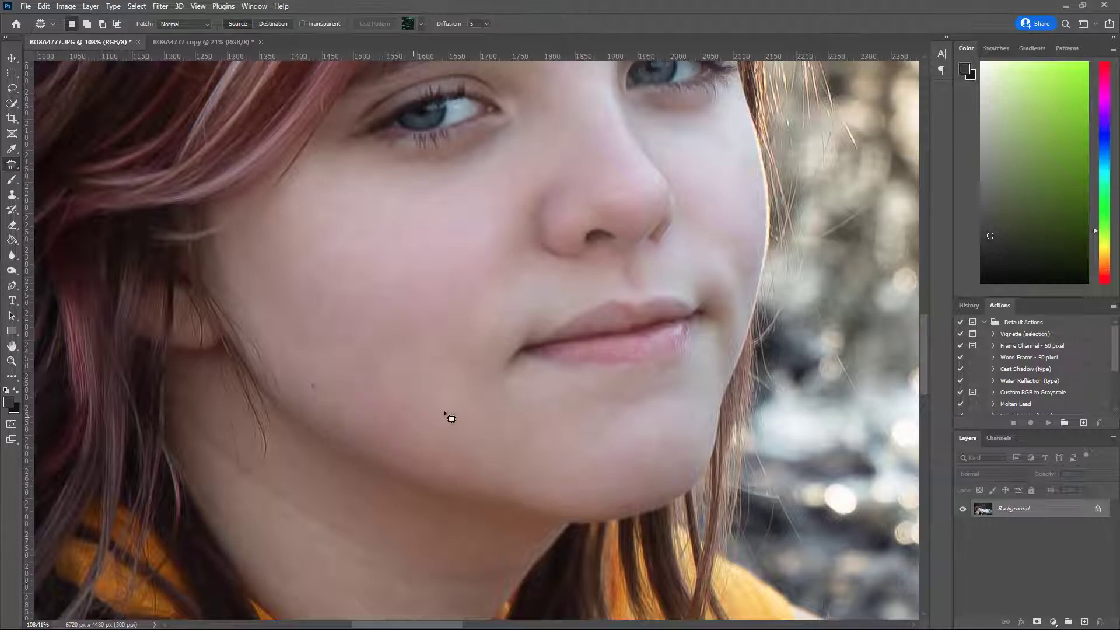
Step: Review the retouched portrait at full-photo view
{"action": "scroll", "coordinate": [437, 405], "scroll_direction": "down", "scroll_amount": 10}
{"action": "scroll", "coordinate": [431, 399], "scroll_direction": "down", "scroll_amount": 3}
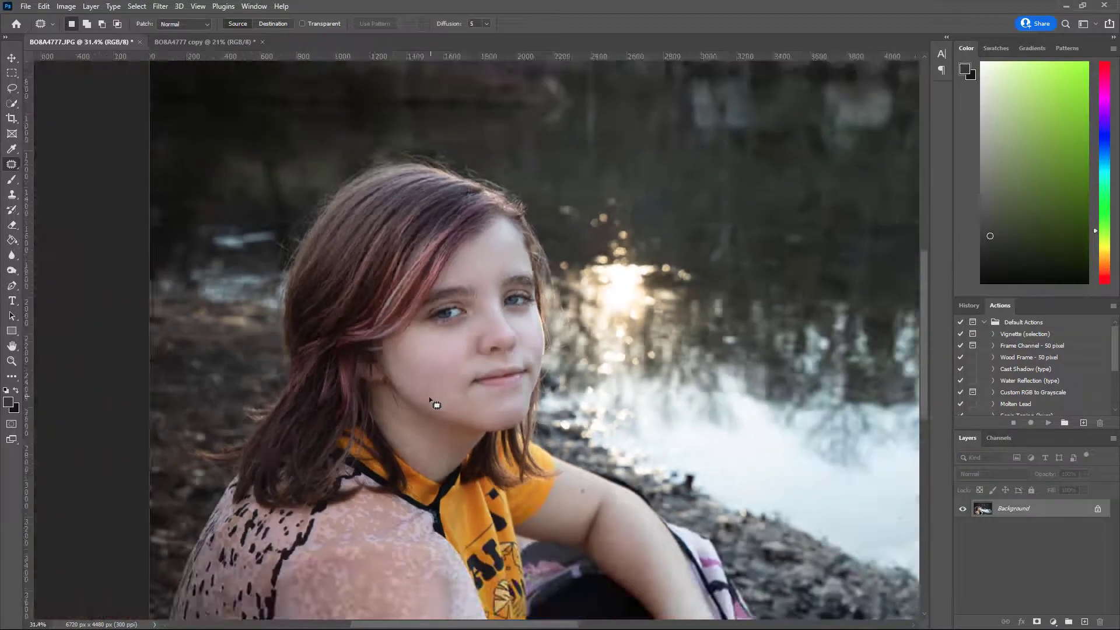
{"action": "scroll", "coordinate": [512, 281], "scroll_direction": "down", "scroll_amount": 1}
{"action": "scroll", "coordinate": [518, 285], "scroll_direction": "down", "scroll_amount": 1}
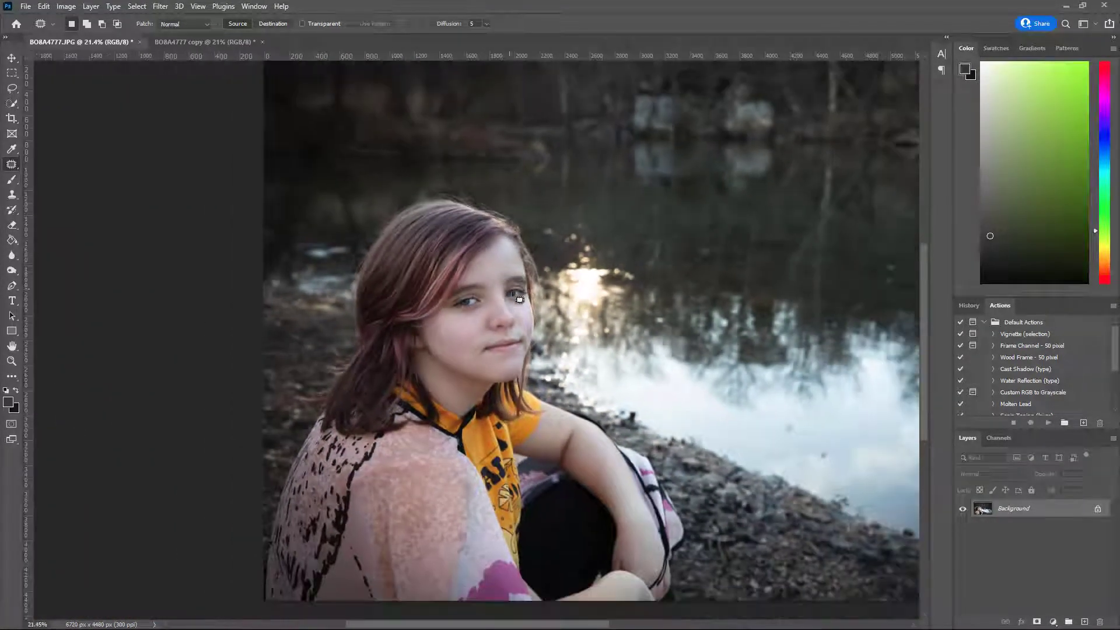
{"action": "scroll", "coordinate": [525, 289], "scroll_direction": "down", "scroll_amount": 1}
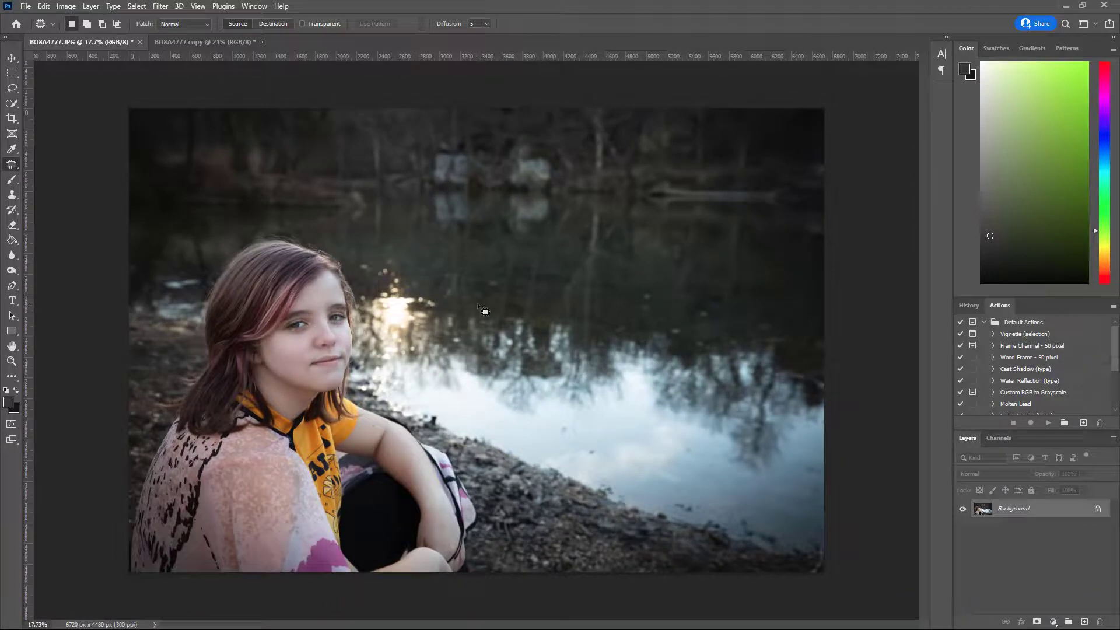